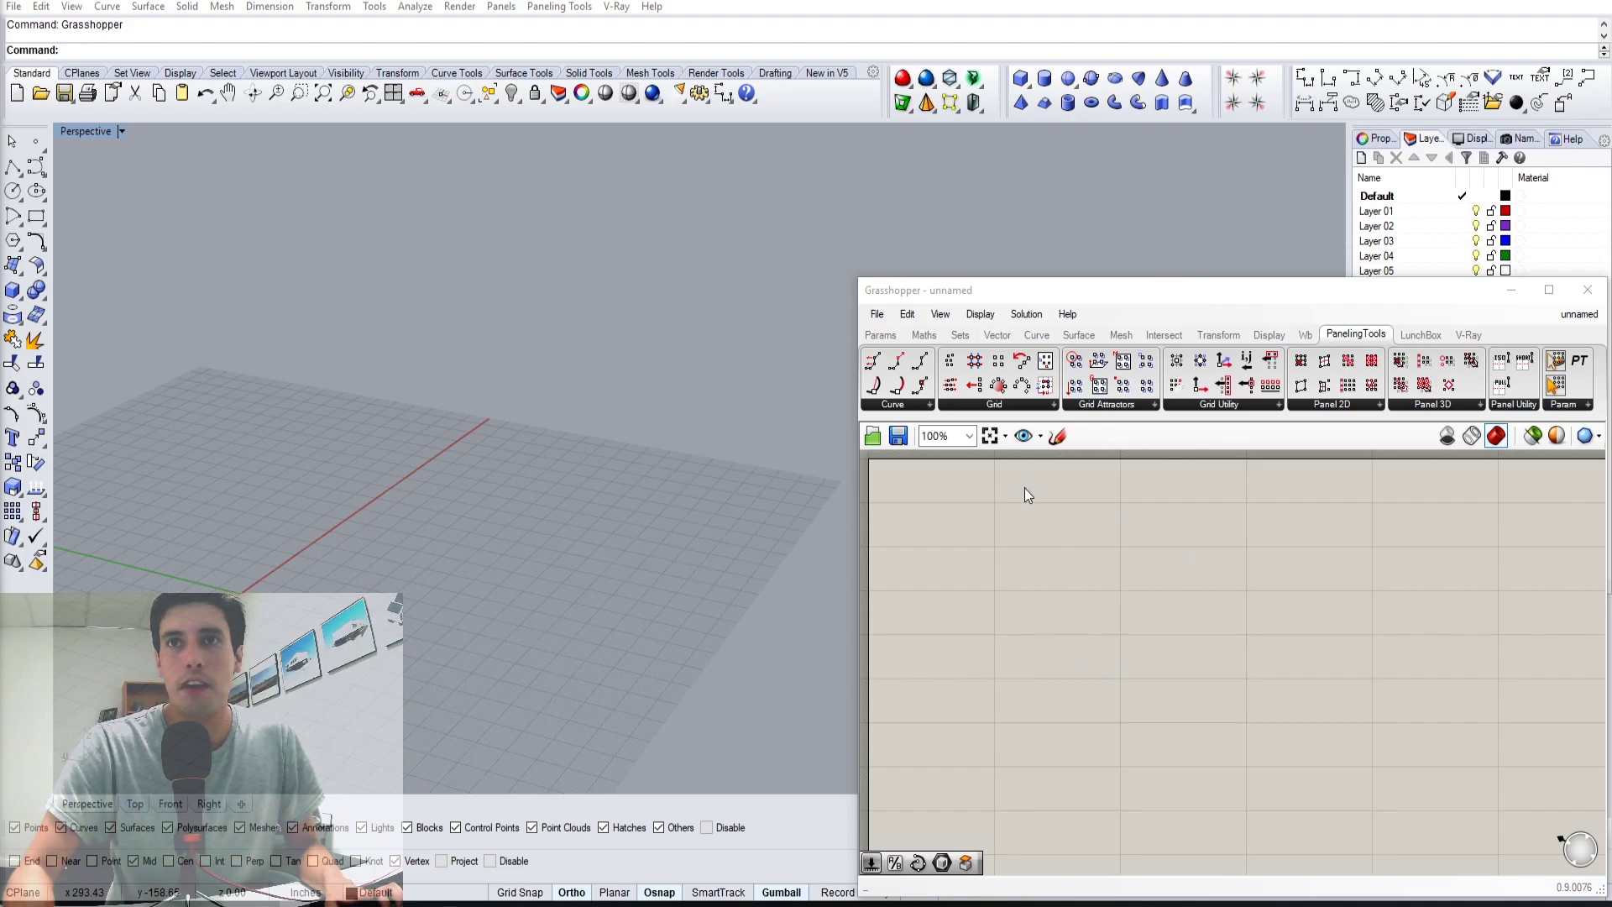
scroll(426, 462, down, 3)
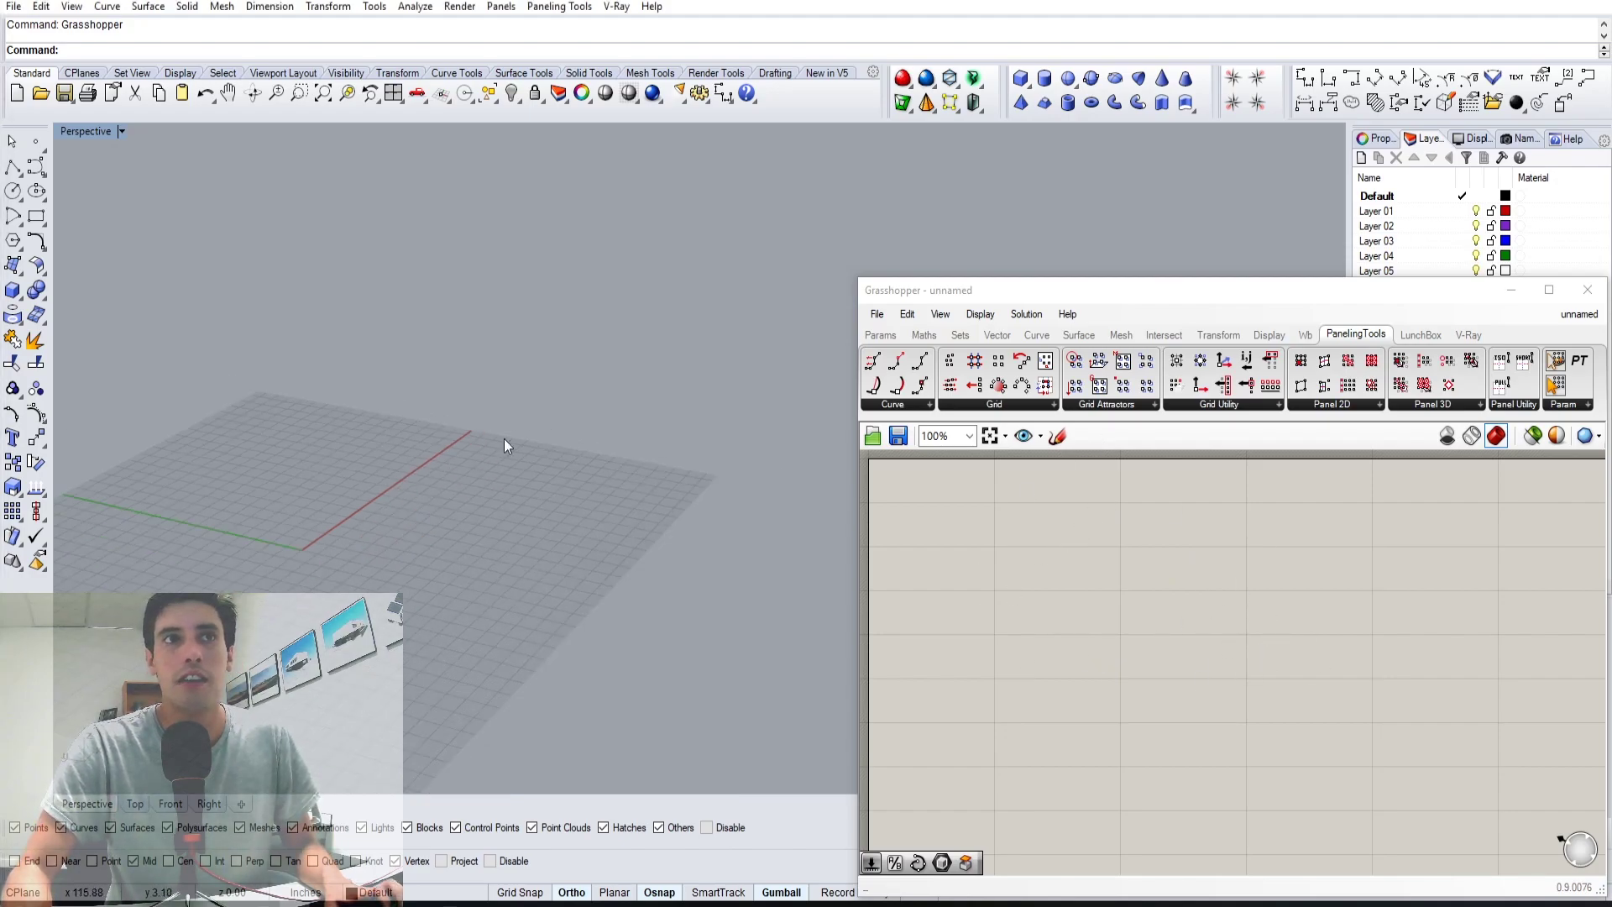
mouse_move(503, 438)
right_down()
mouse_move(525, 467)
mouse_move(527, 445)
right_up()
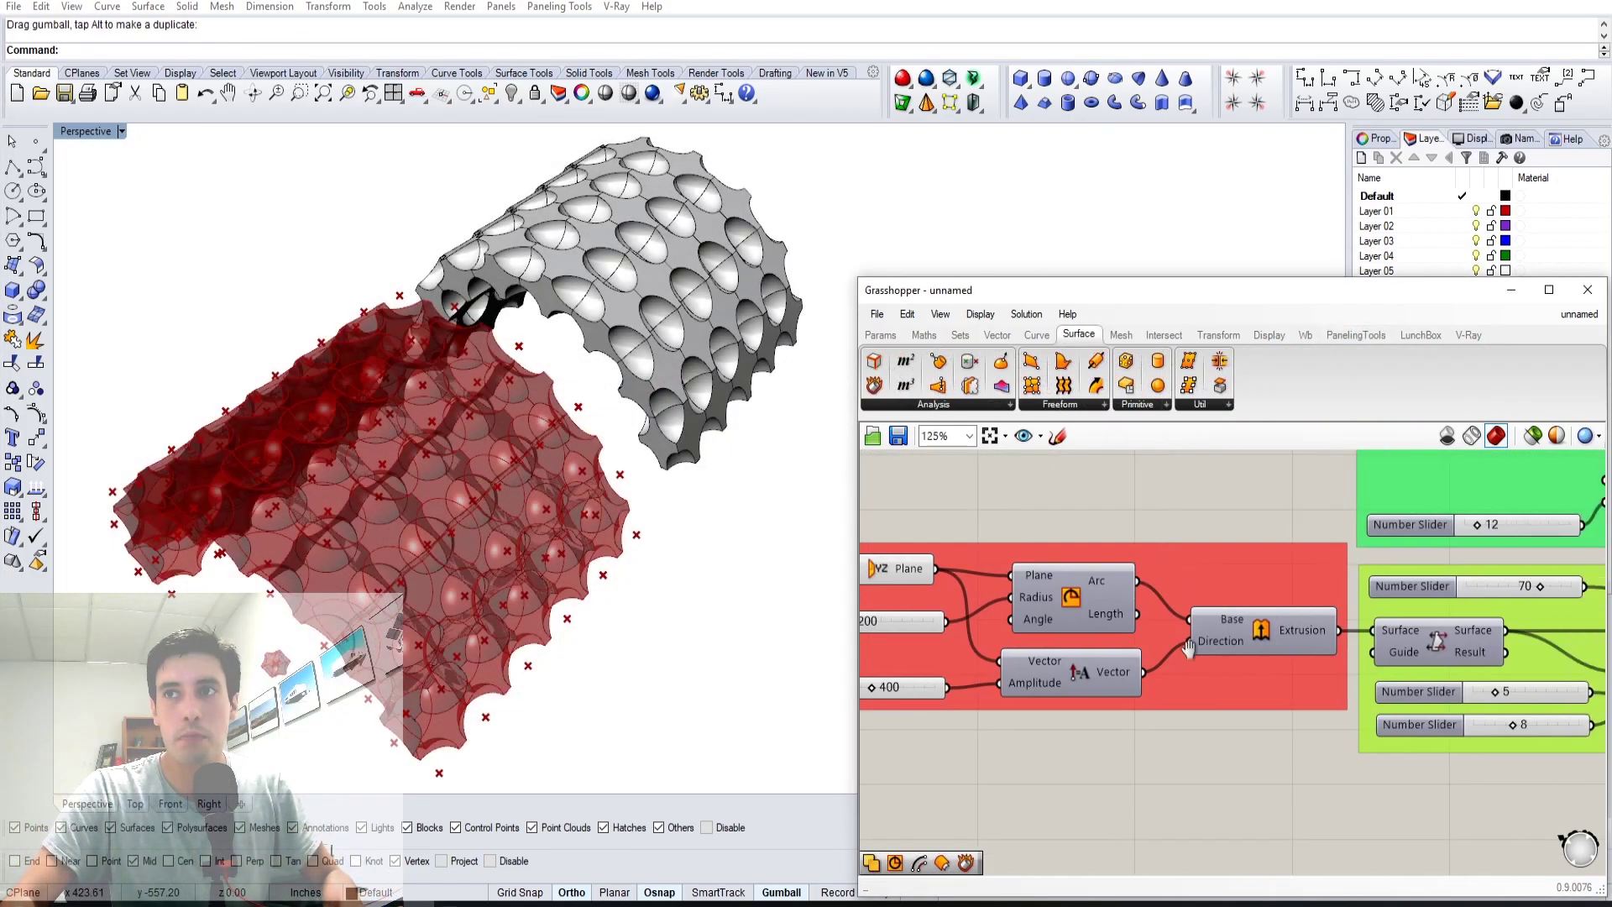
scroll(1360, 671, down, 4)
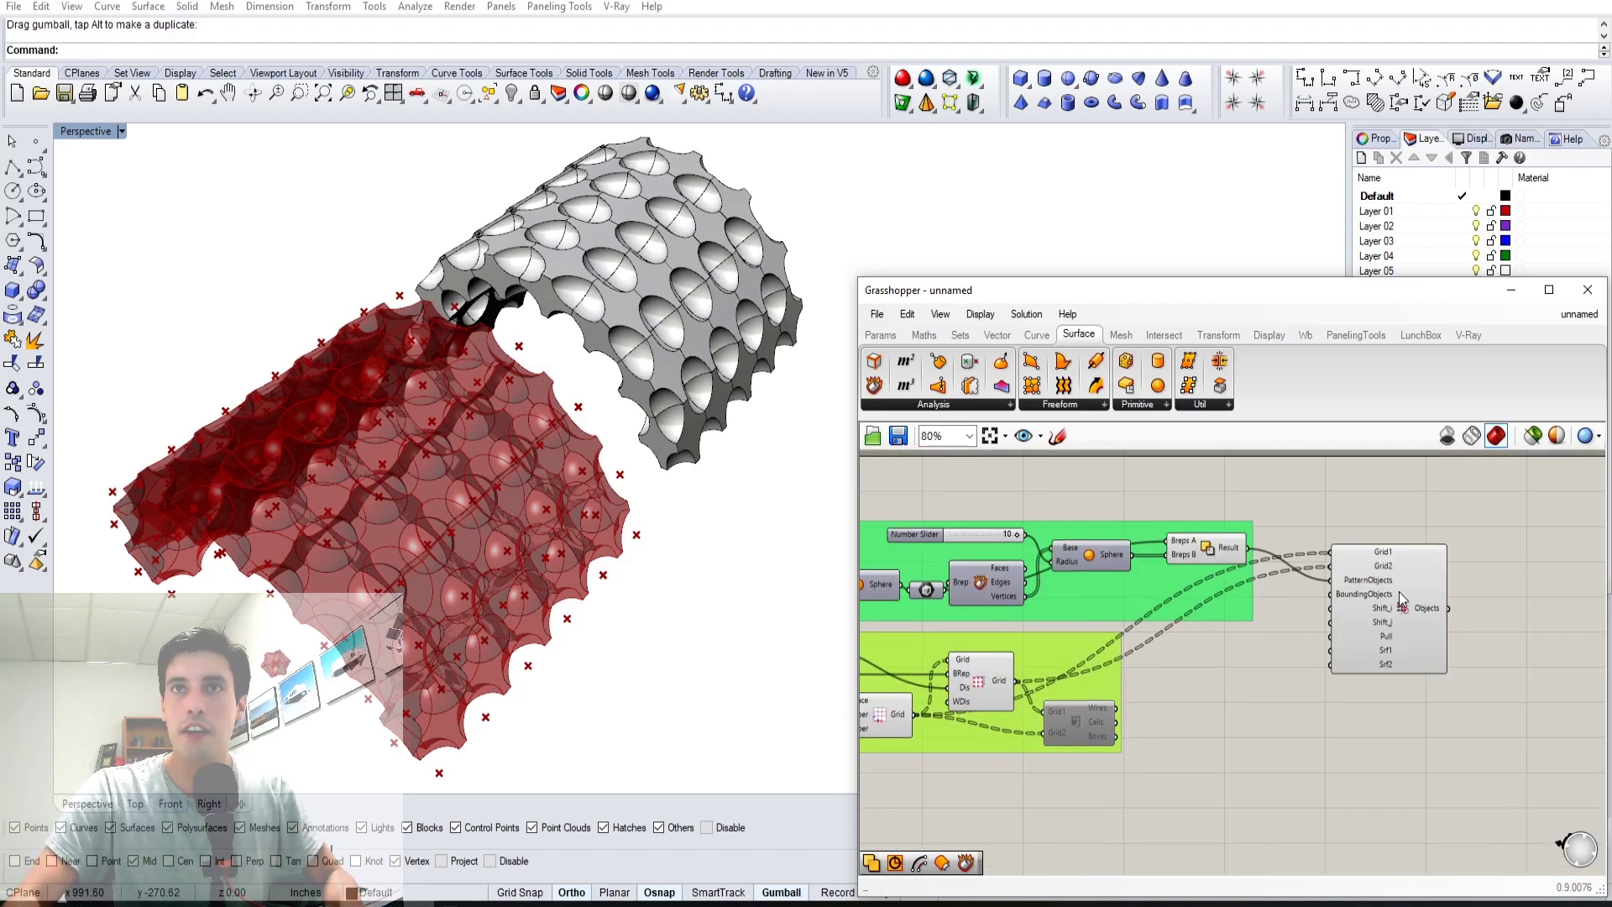
right_drag(1361, 641, 1314, 651)
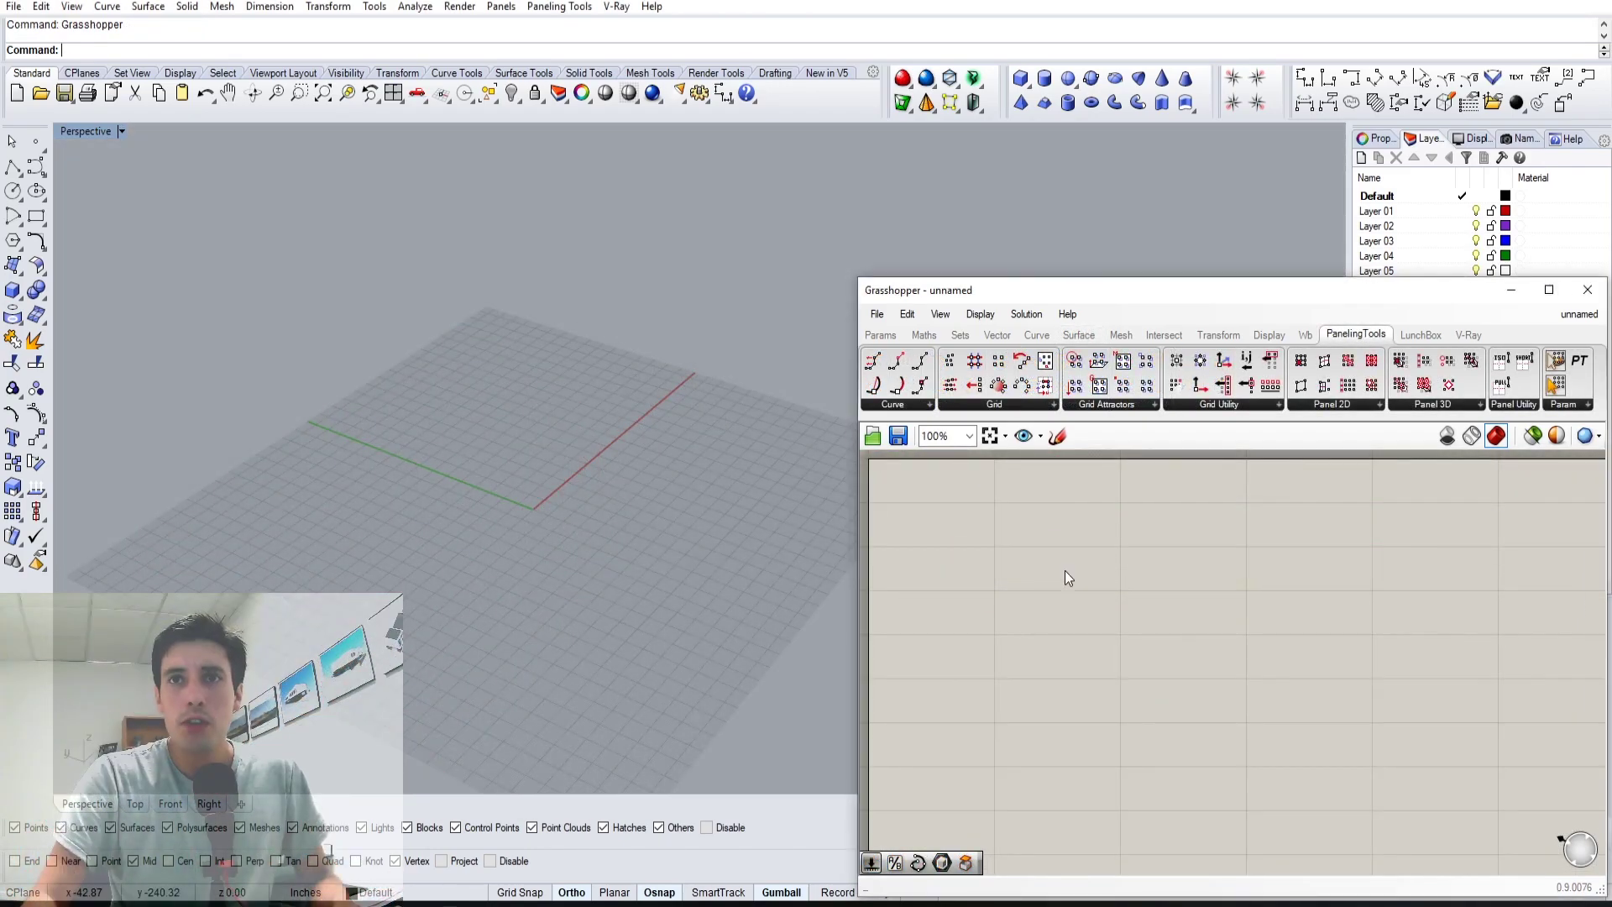
- Add a YZ Plane component to the empty Grasshopper canvas
double_click(1064, 571)
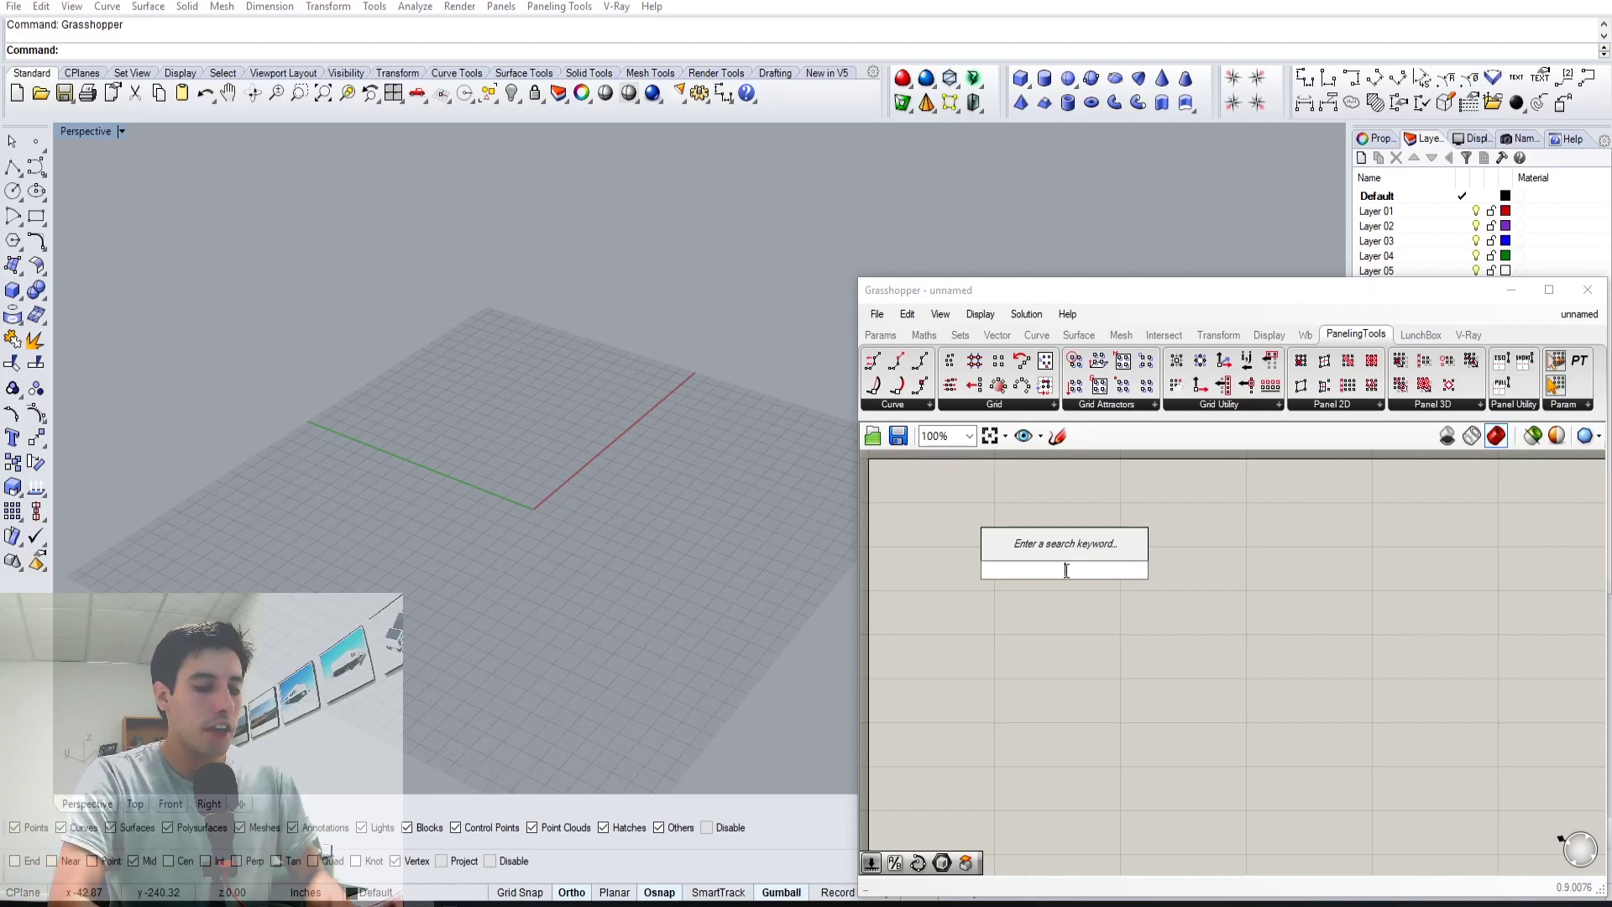
text(yz)
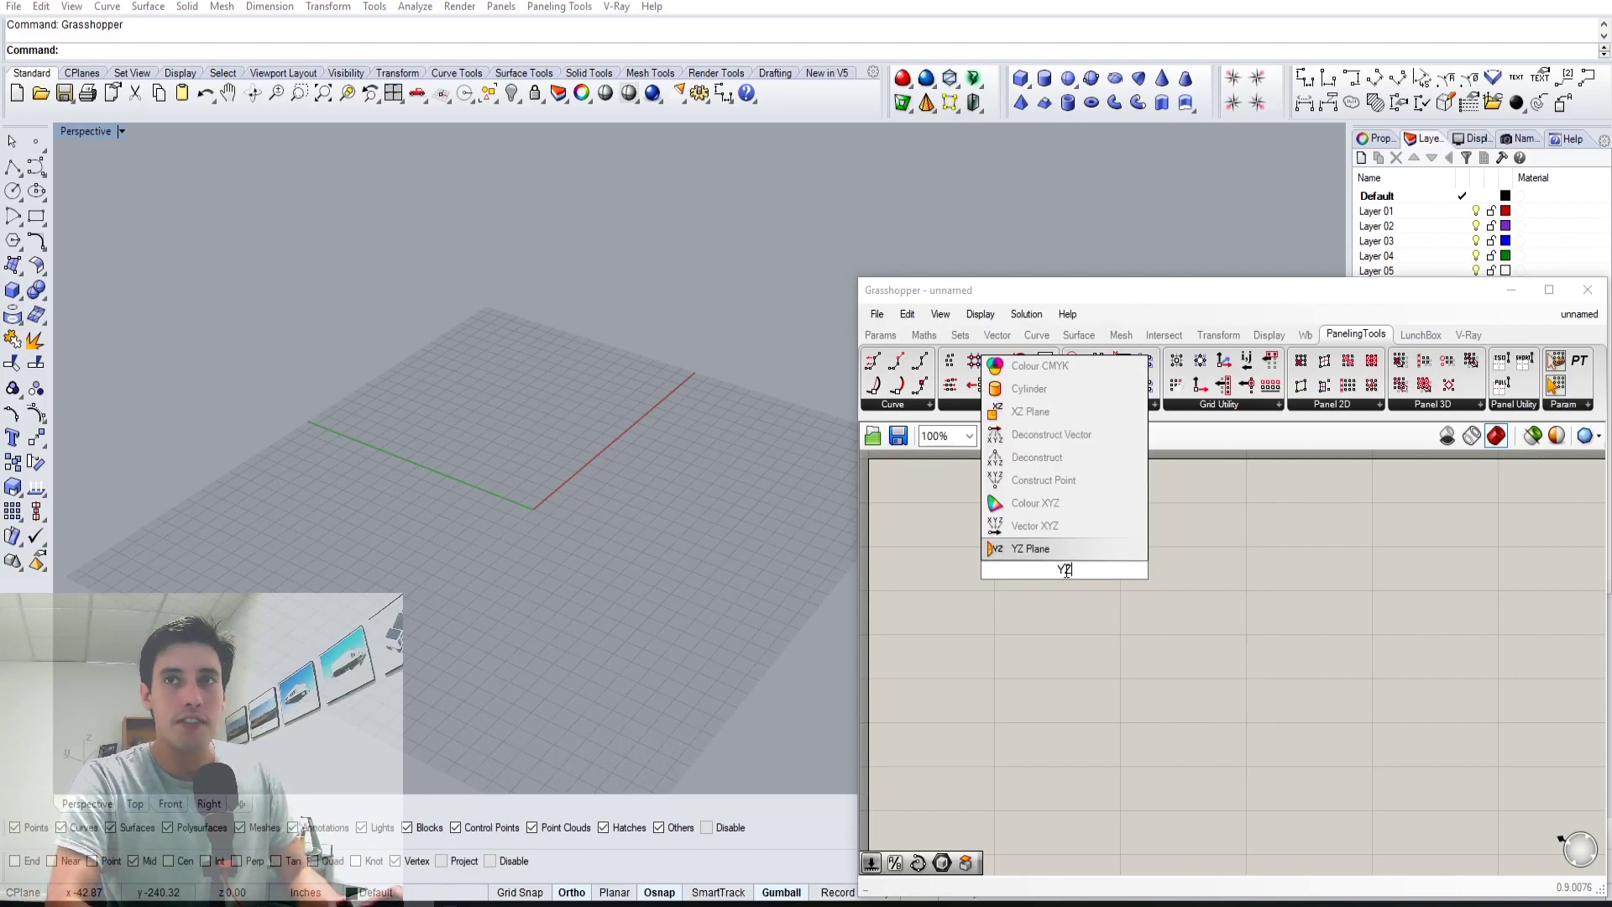
click(1028, 554)
scroll(547, 502, up, 5)
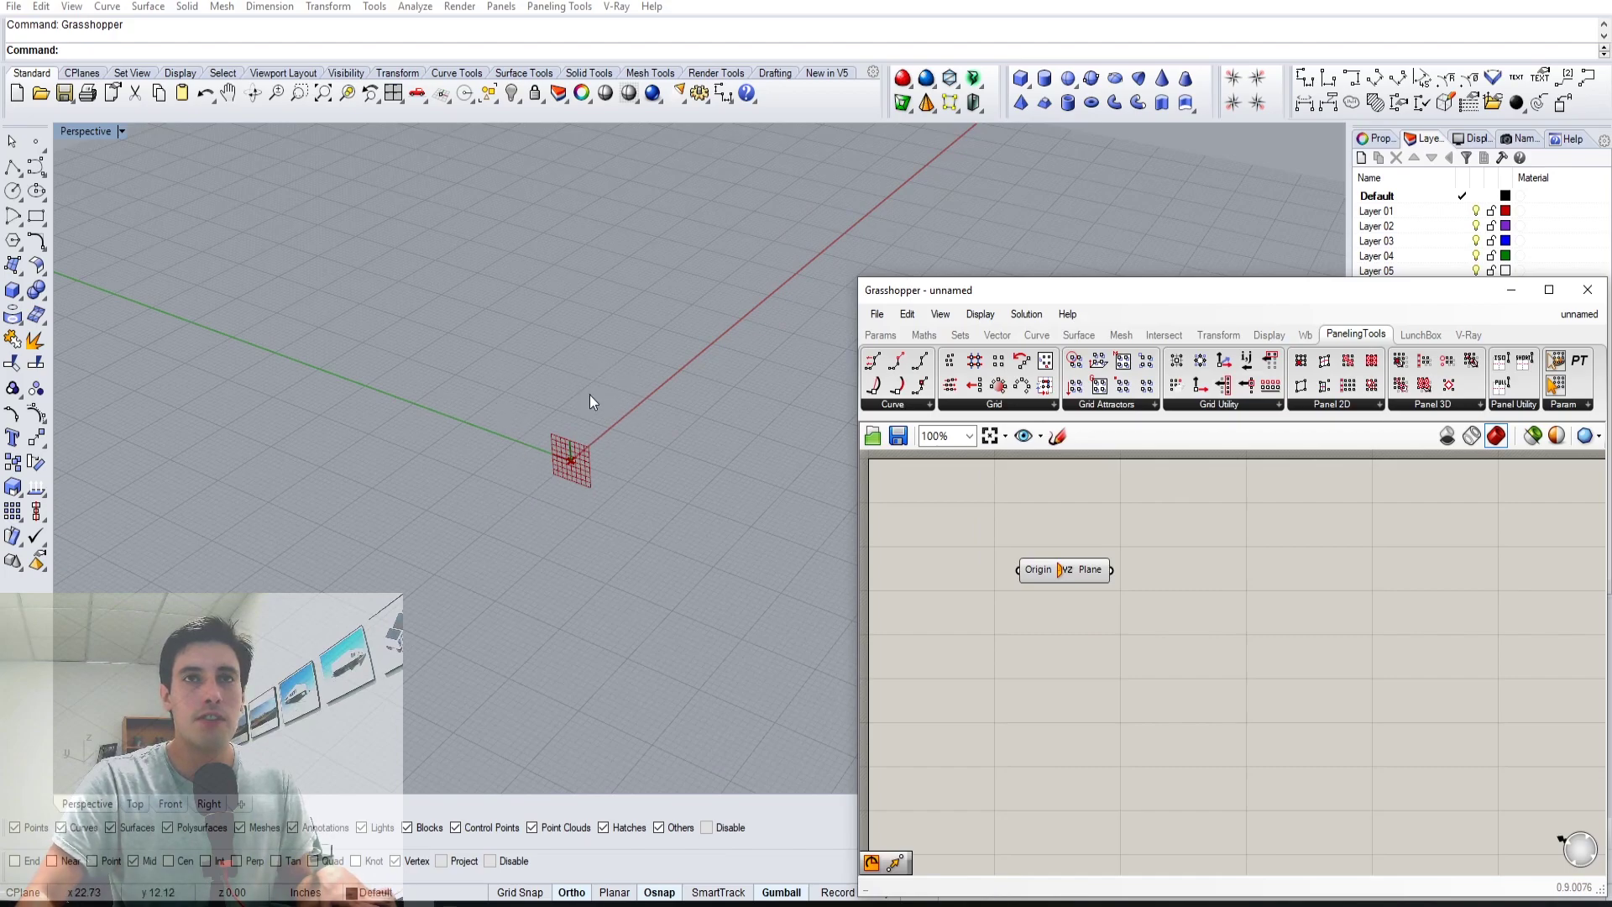
- Add an Arc component and feed the YZ Plane output into its Plane input
double_click(1193, 665)
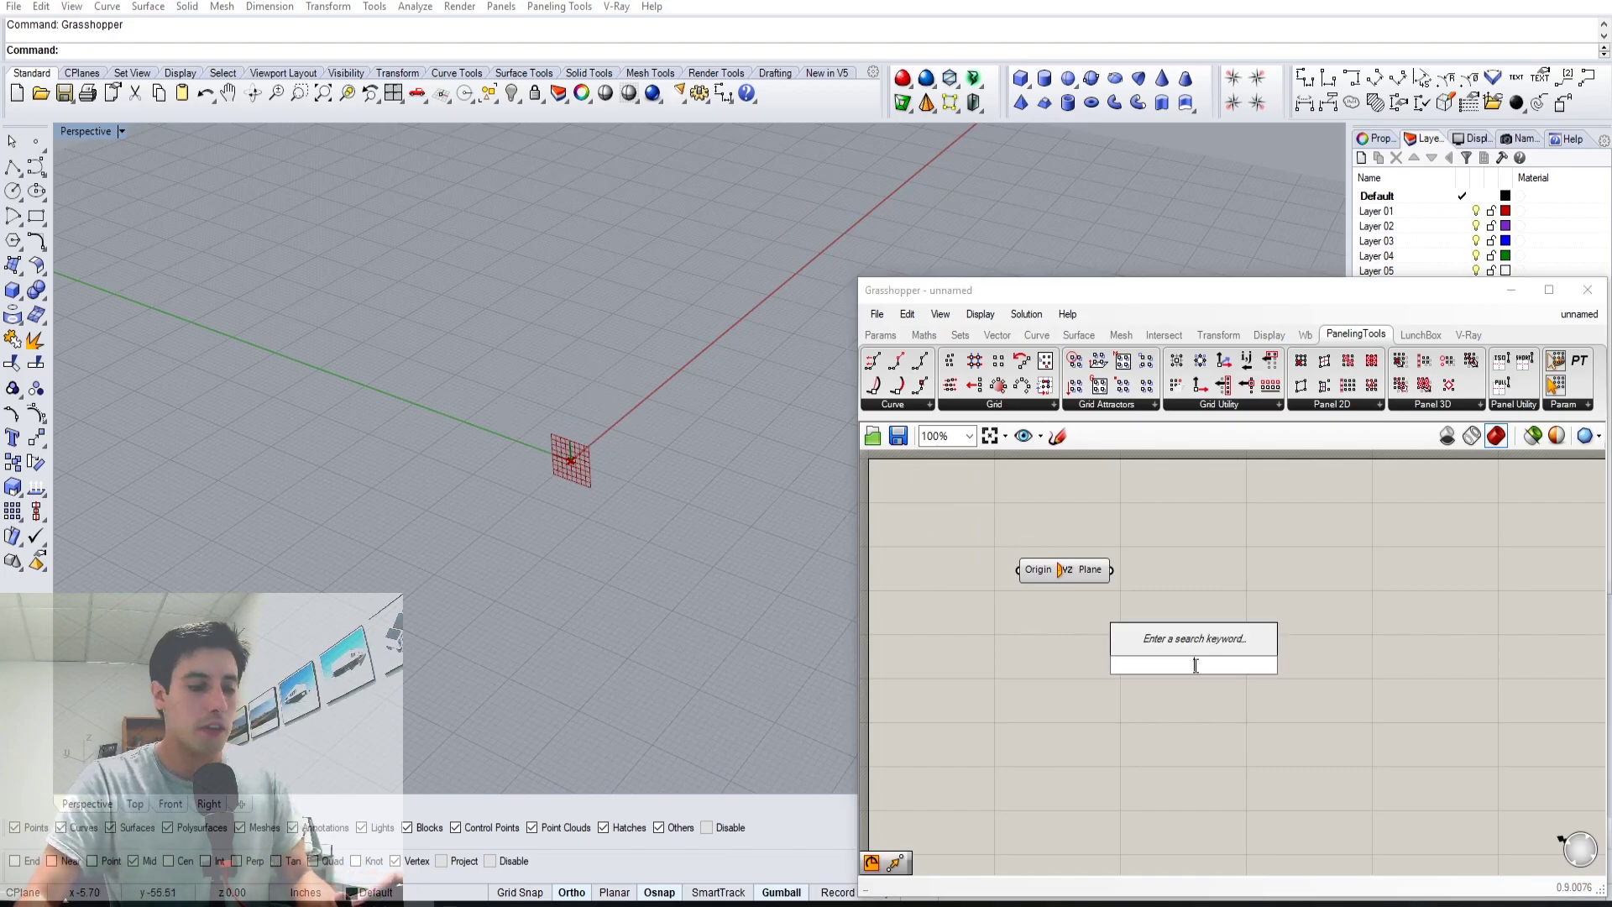
text(ARC)
key(Return)
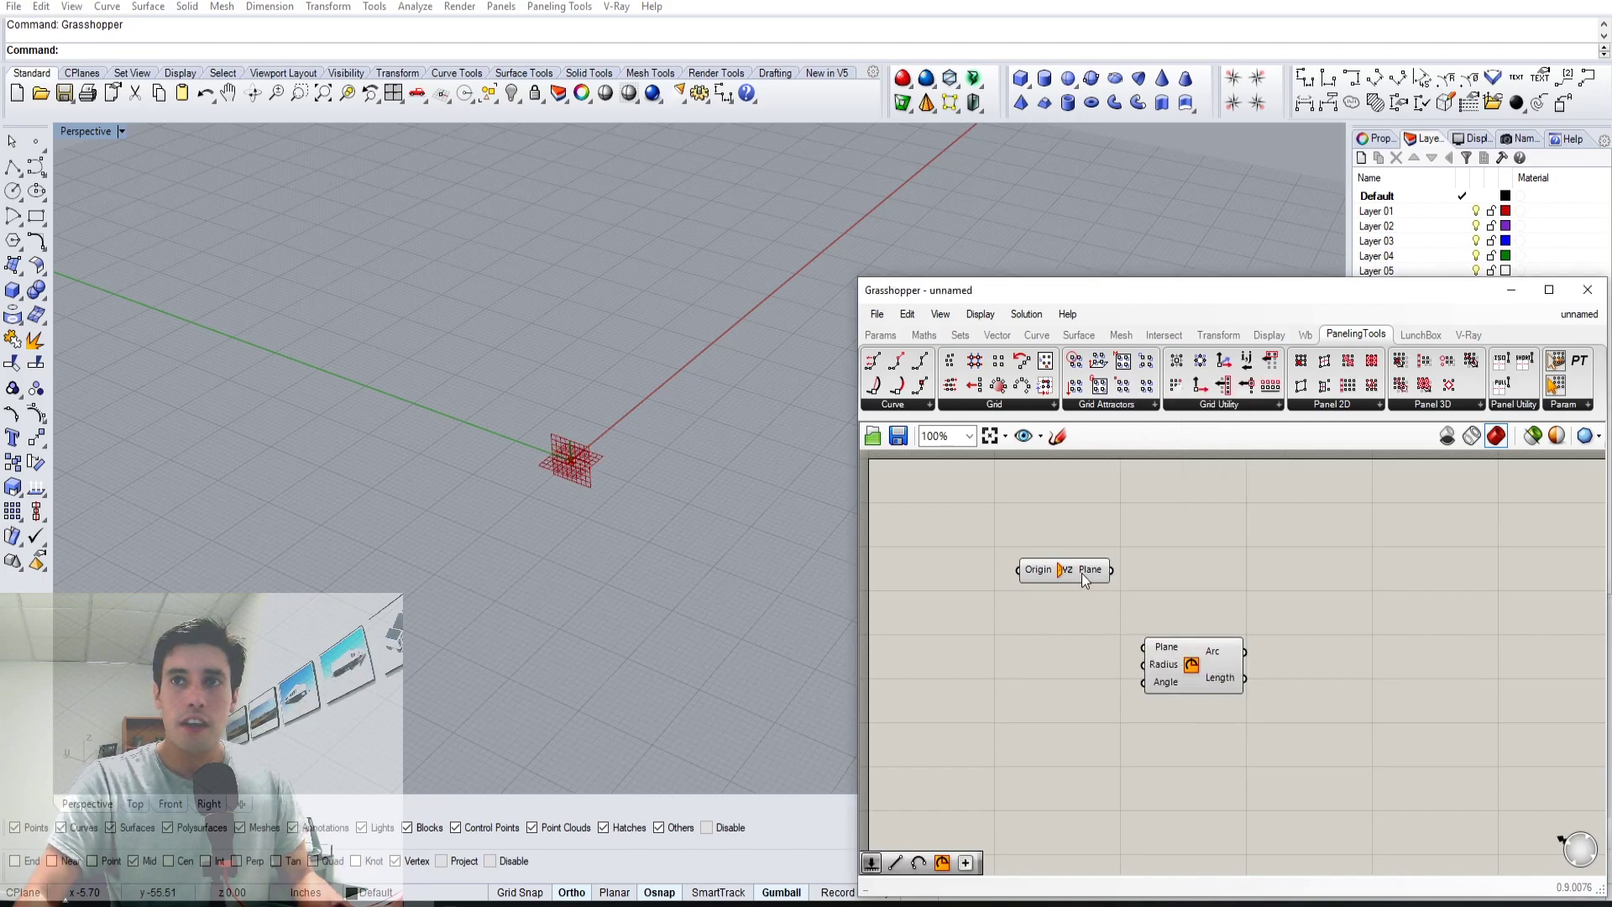
drag(1112, 570, 1216, 656)
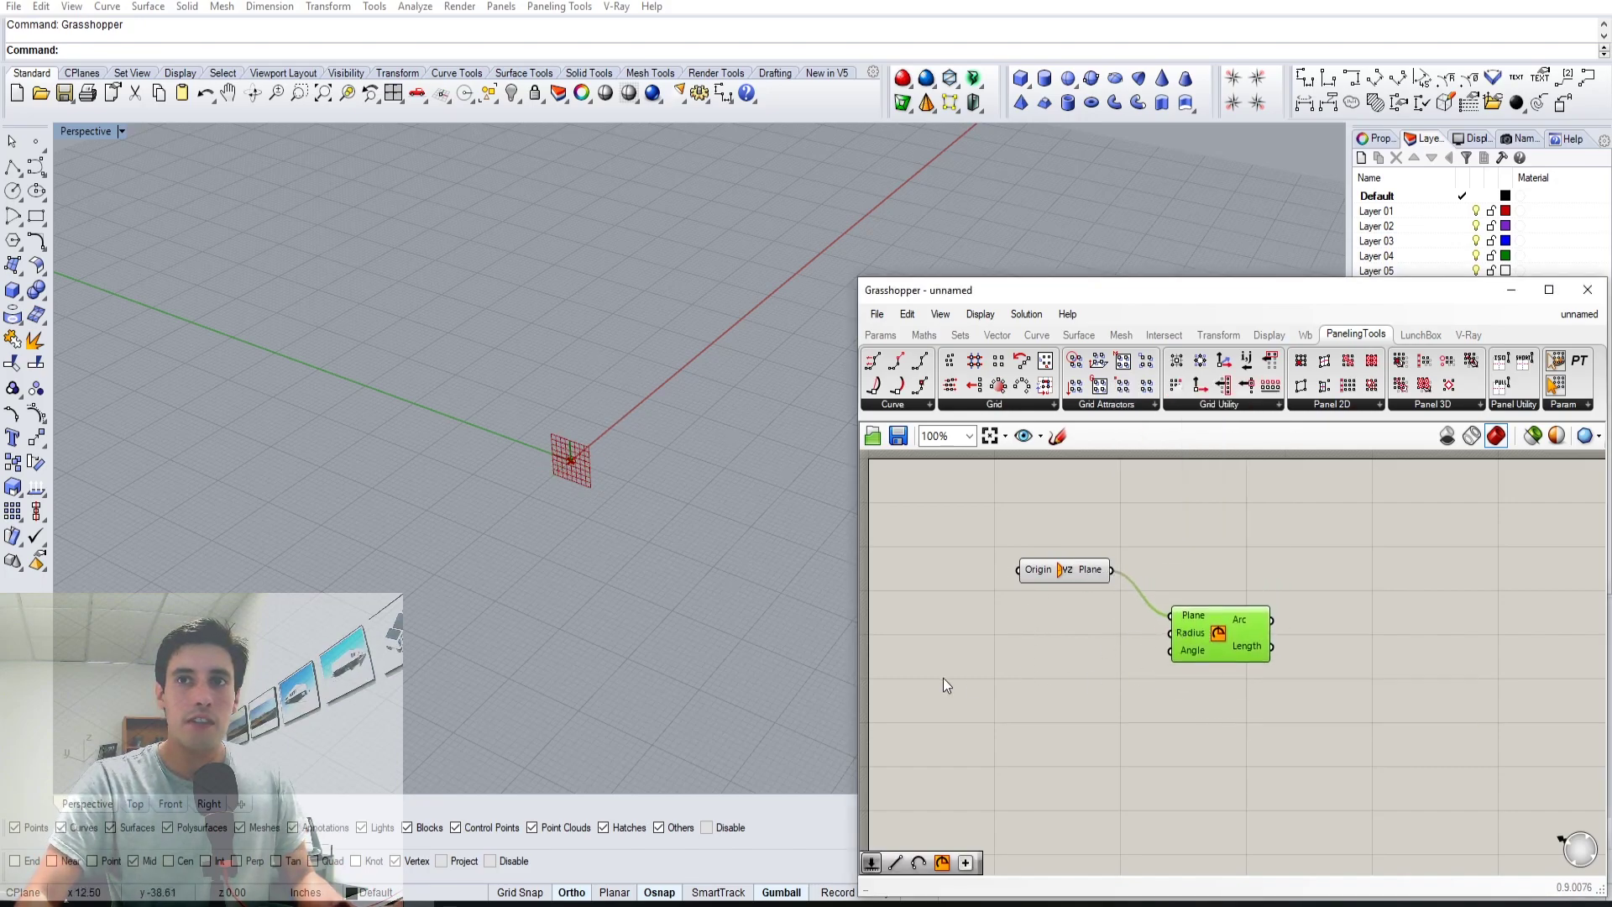
- Add a number slider of 240, connect it to the Arc's Radius input, and place both beside the YZ Plane component
double_click(944, 678)
text(240)
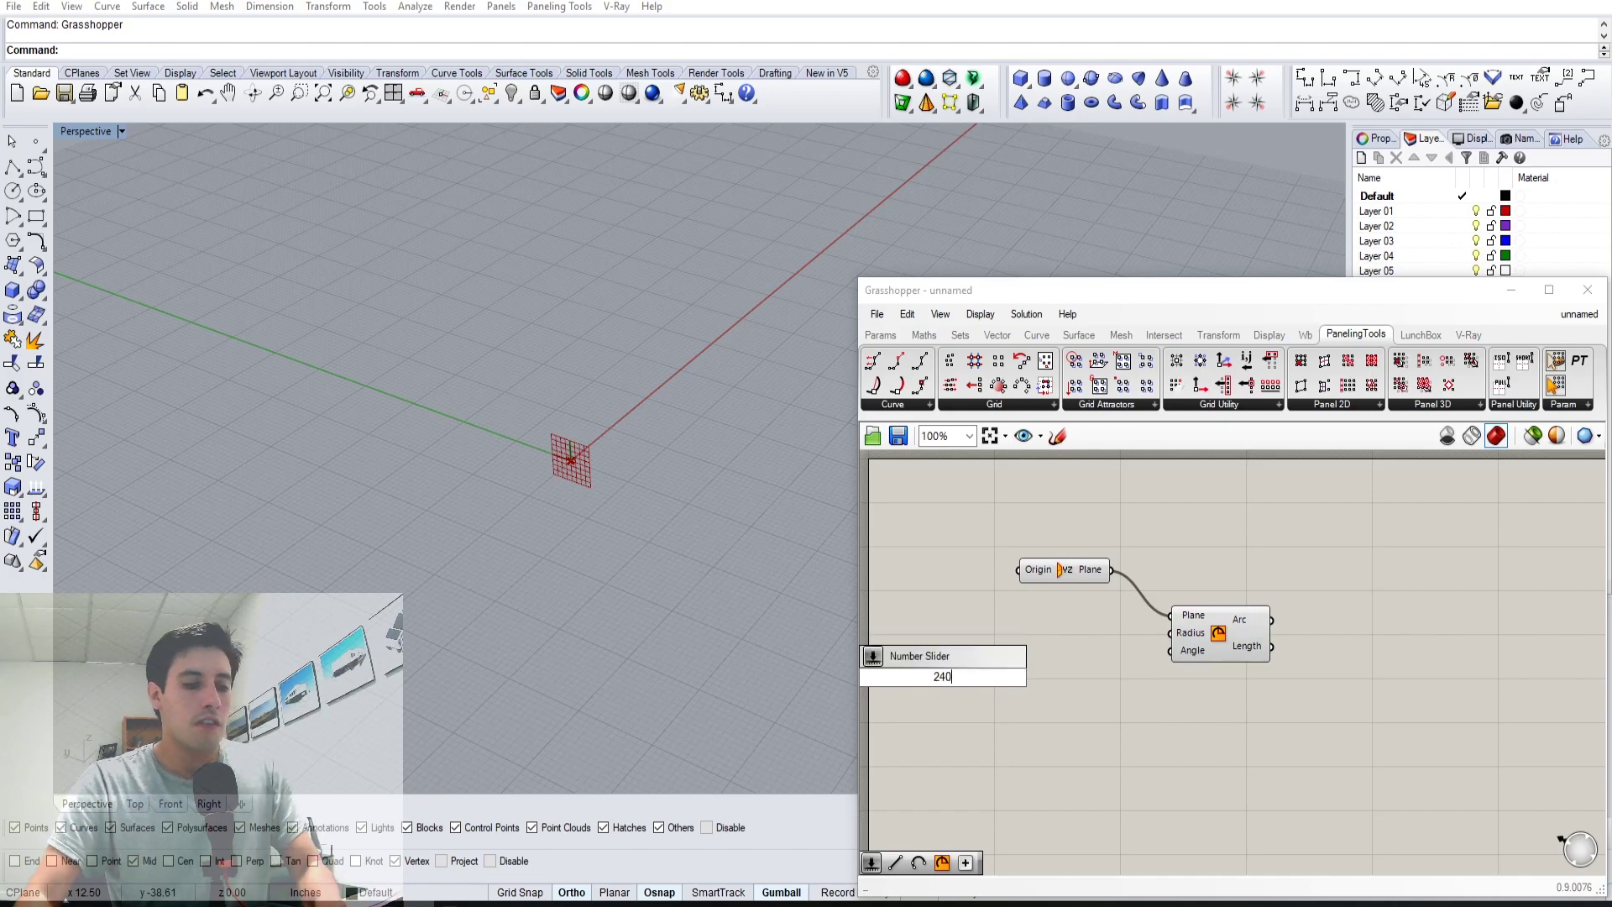
key(Return)
drag(1155, 621, 1168, 632)
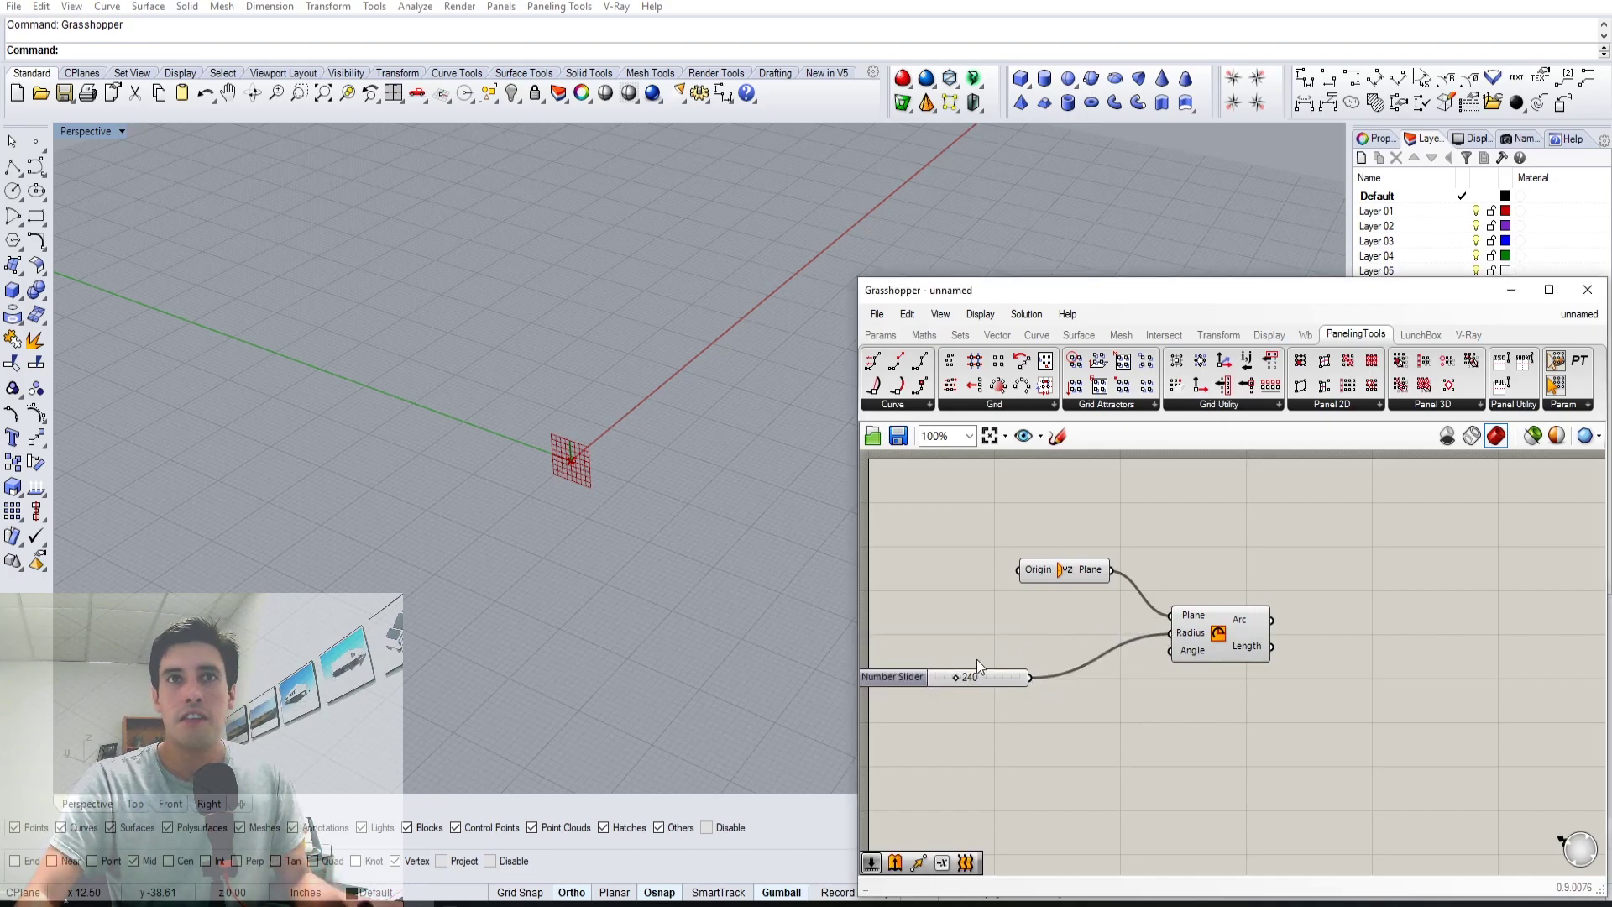
drag(891, 683, 982, 610)
drag(1218, 643, 1172, 606)
scroll(380, 413, down, 5)
shift+right_drag(381, 413, 506, 518)
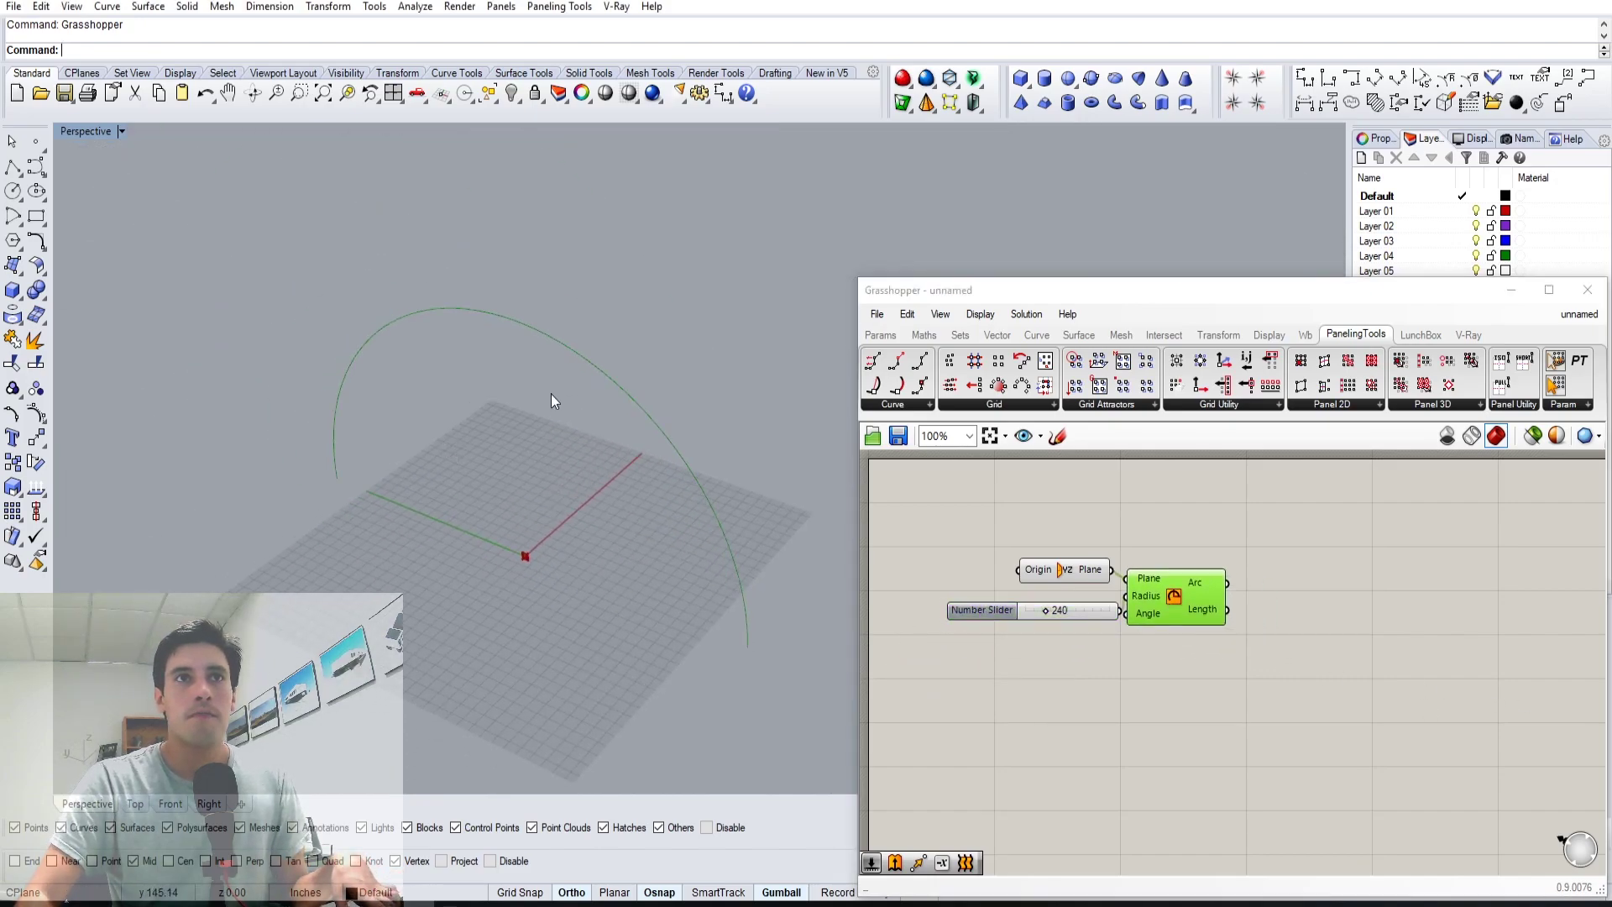
click(1463, 621)
text(Ext)
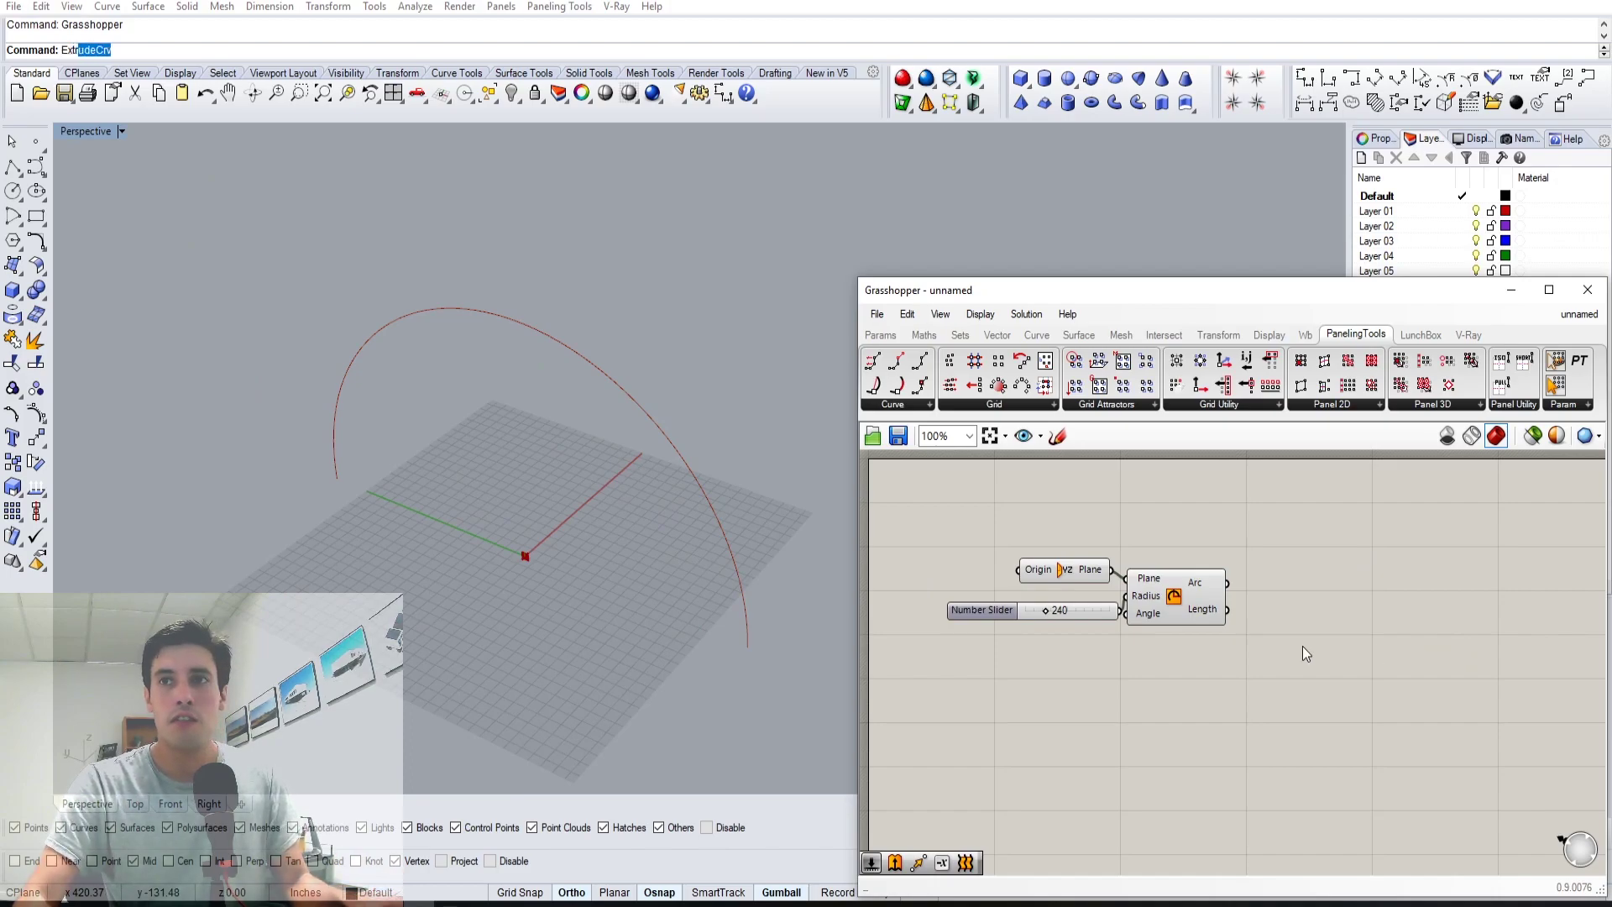
key(Escape)
- Add an Extrude component and place it beyond the Arc component's outputs
double_click(1352, 639)
text(EXTR)
click(1308, 619)
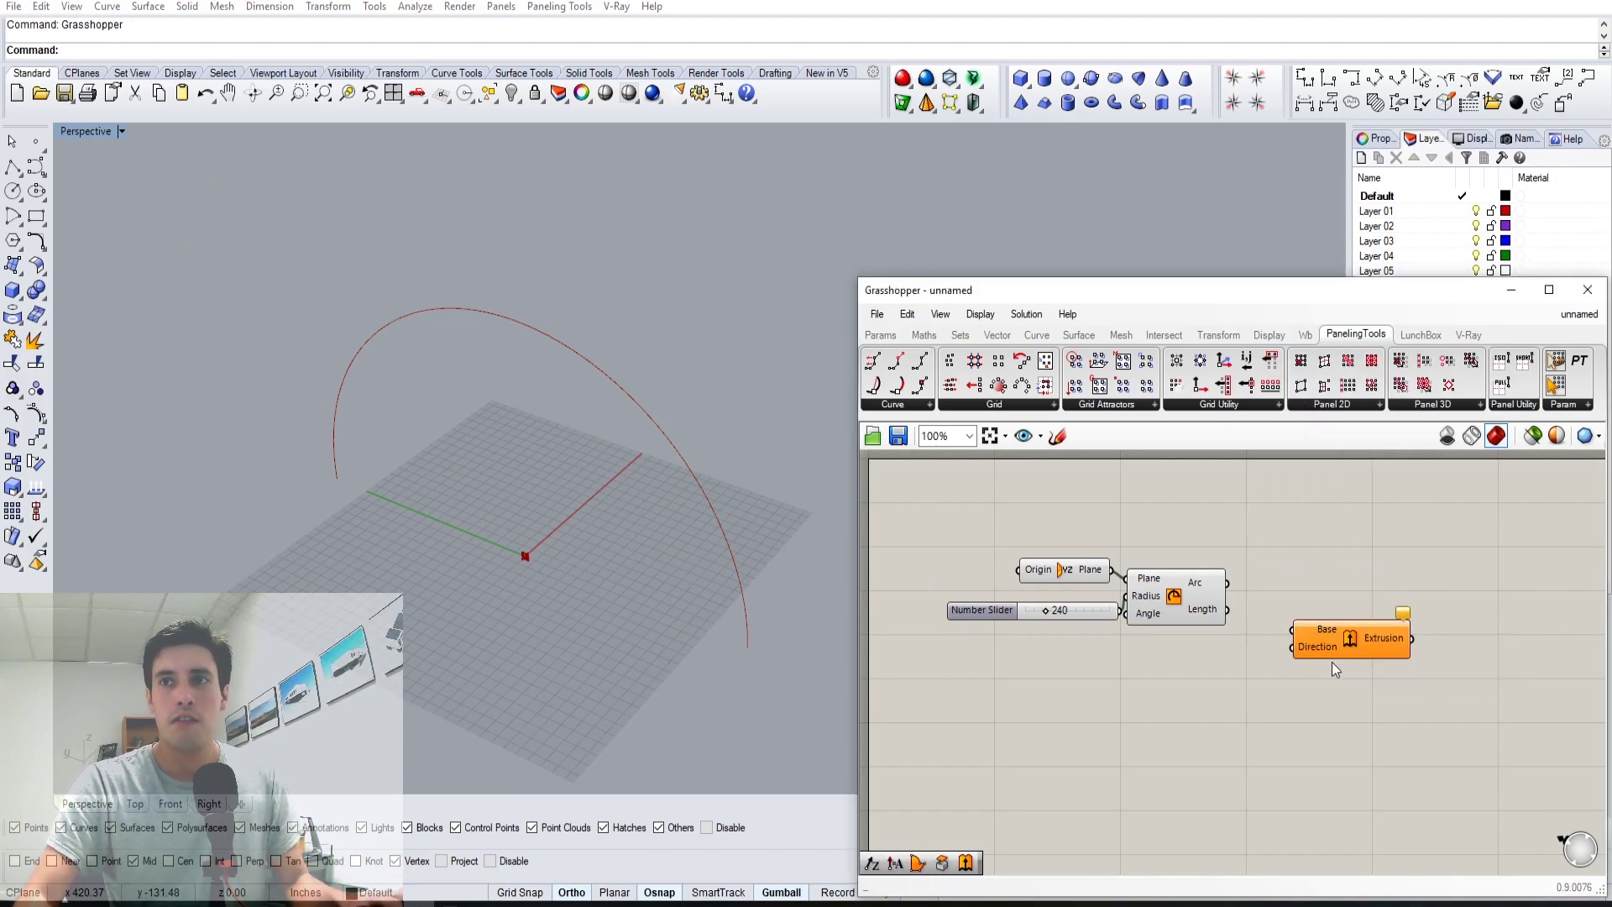
drag(1333, 653, 1342, 627)
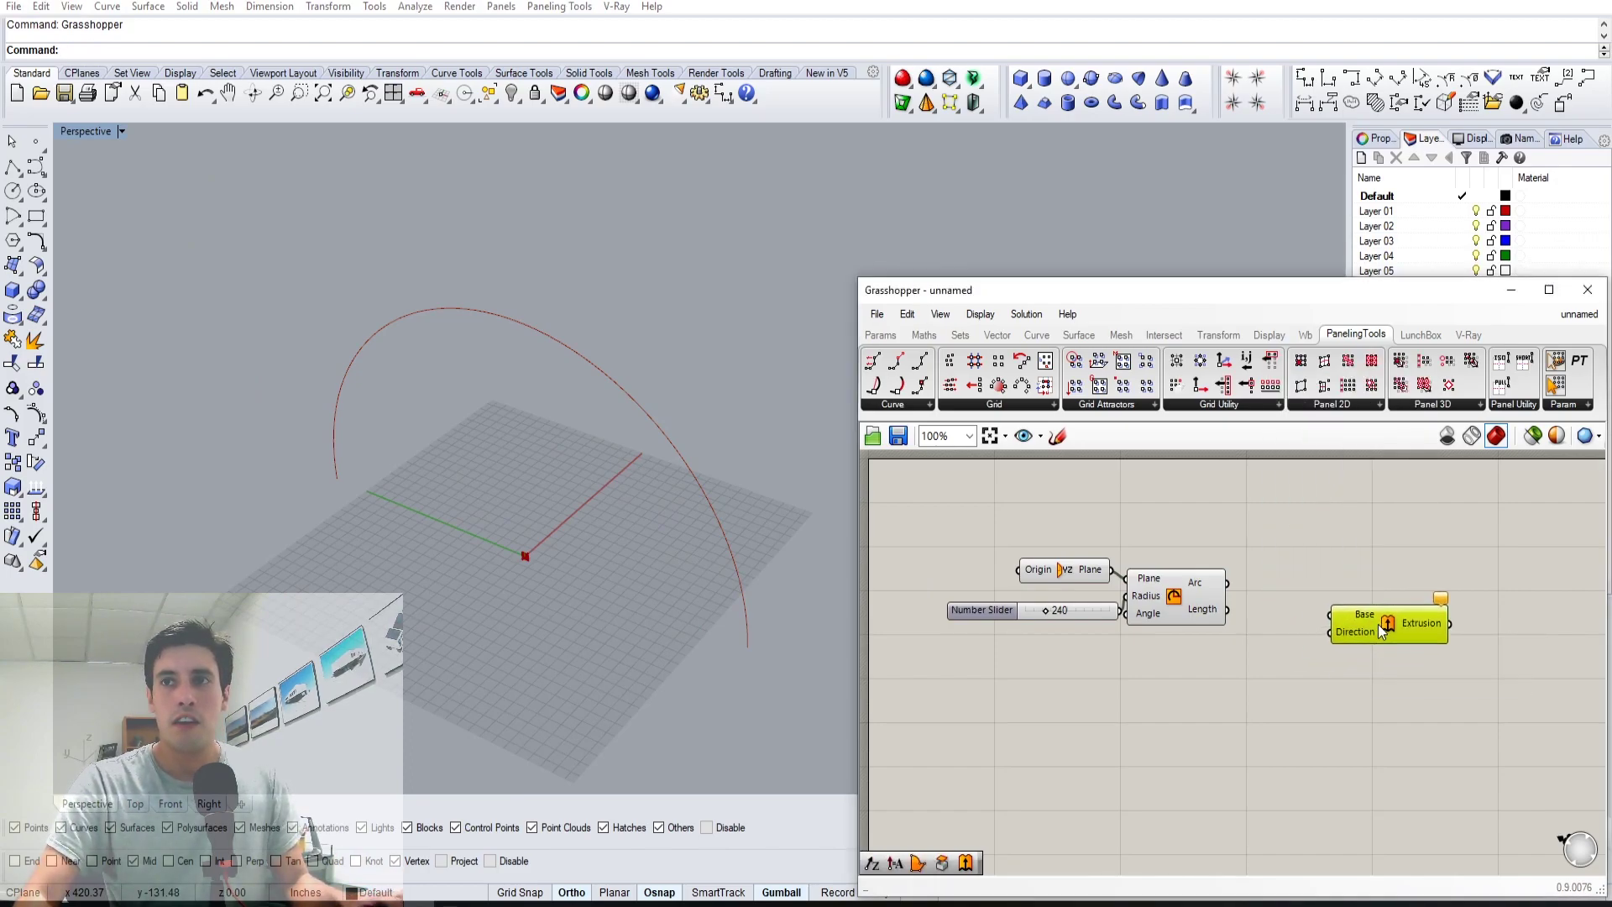
click(1088, 574)
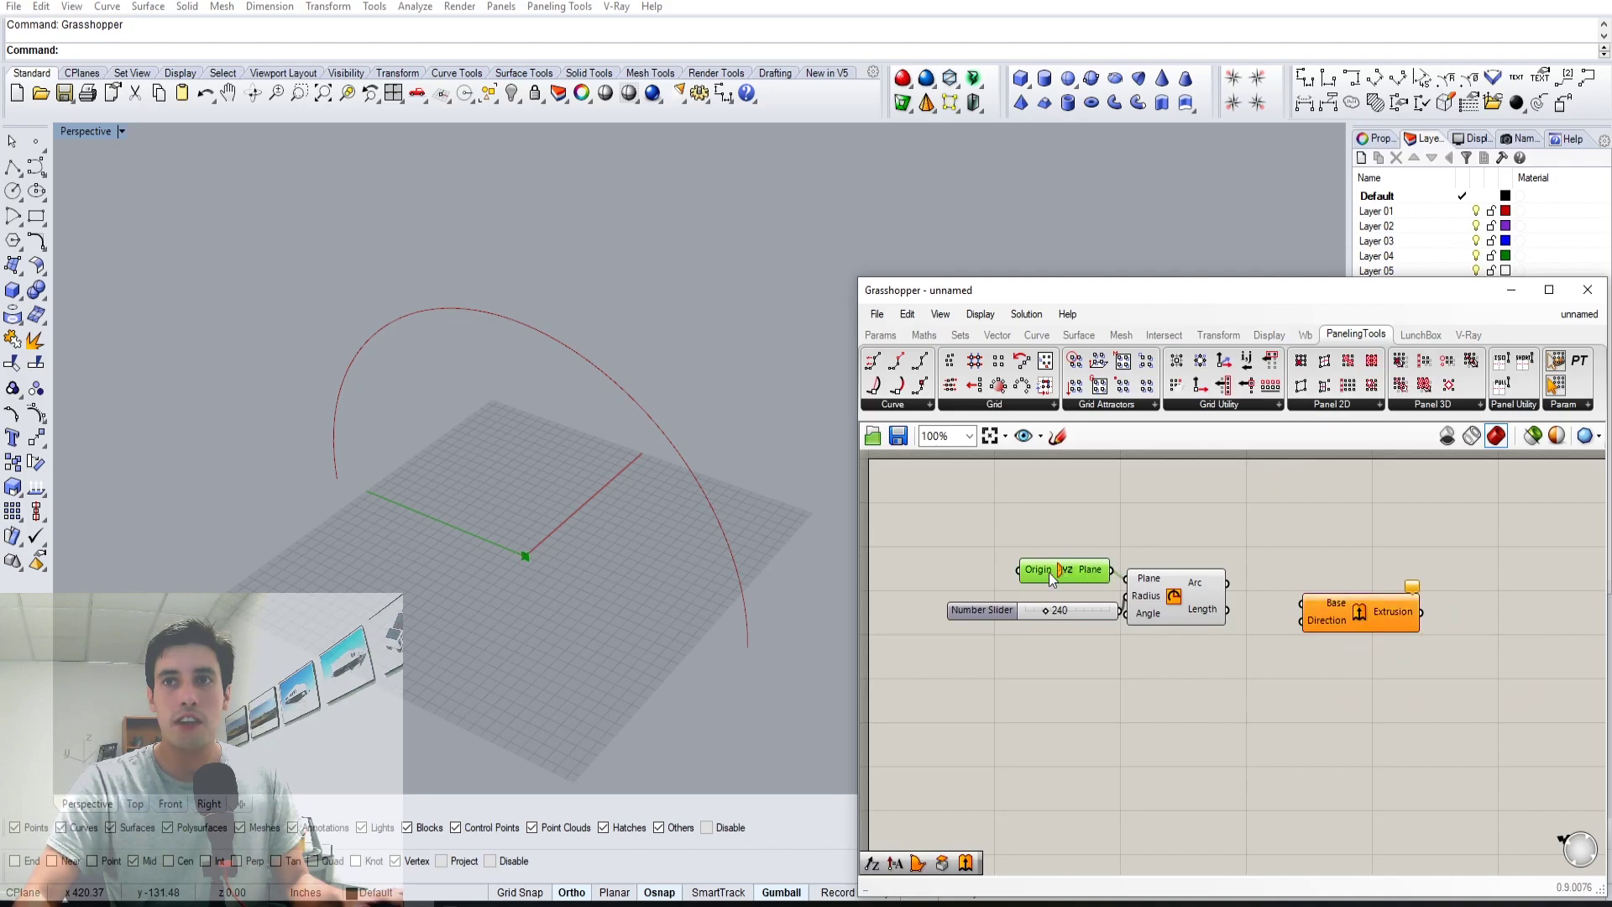
- Add an Amplitude component and connect the YZ Plane output to its Vector input
double_click(1191, 701)
text(AMPL)
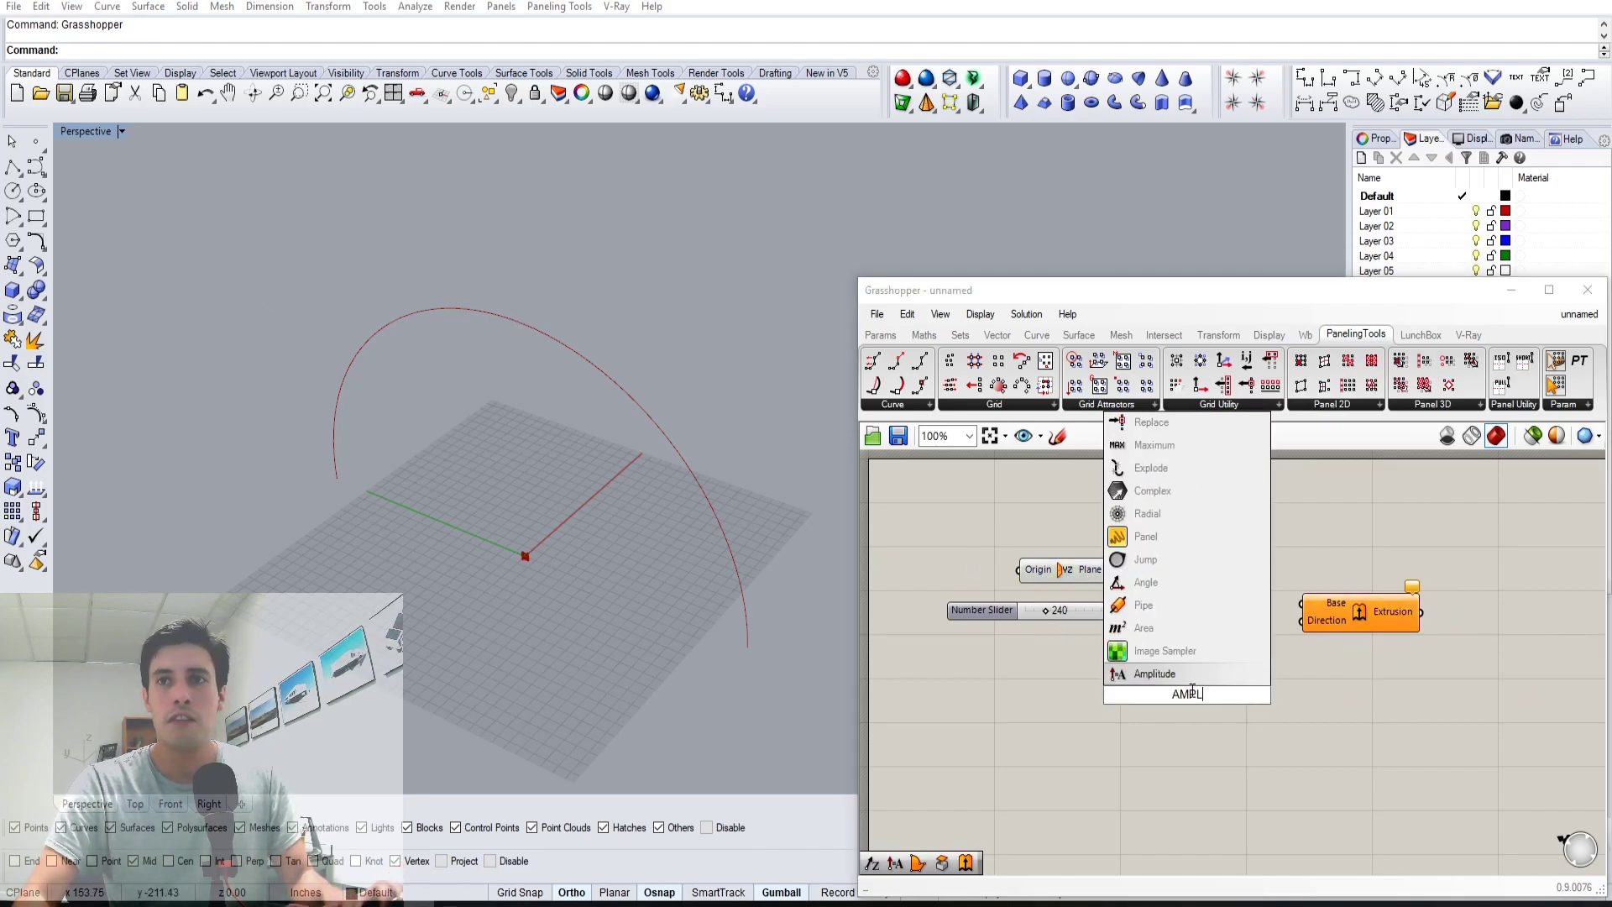
click(1170, 674)
drag(1113, 569, 1218, 633)
- Connect the Amplitude vector to the Extrude component's Direction input and the Arc output to its Base input
drag(1337, 621, 1370, 639)
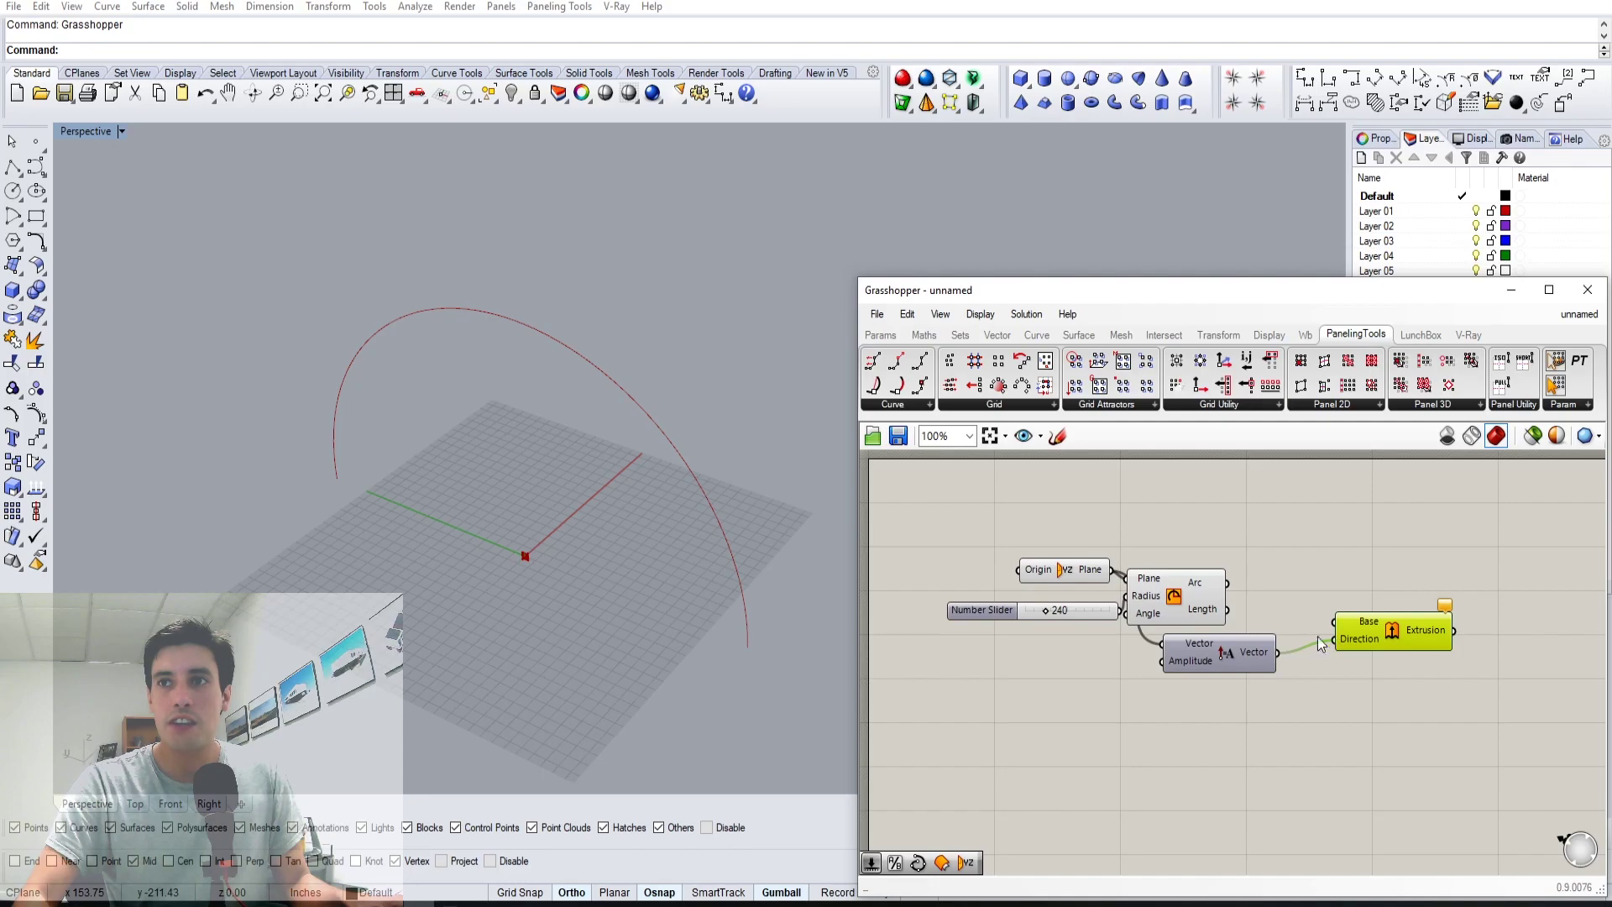
drag(1266, 611, 1335, 622)
click(1244, 737)
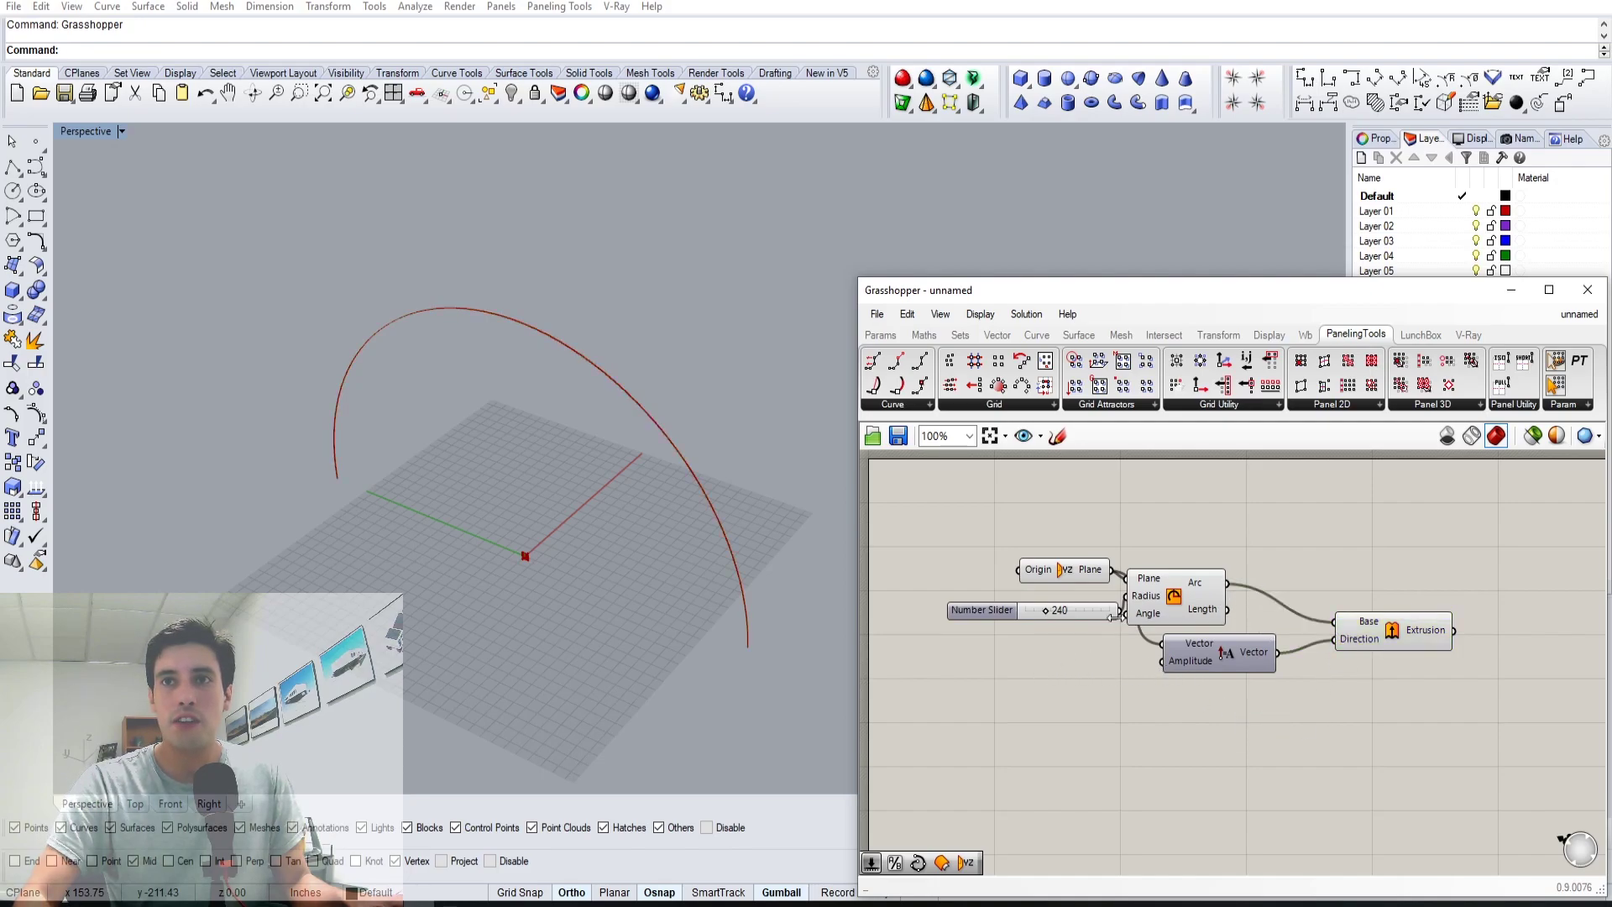
- Add a number slider of 400 and connect it to the Amplitude input so the arc extrudes into a vault
double_click(1035, 663)
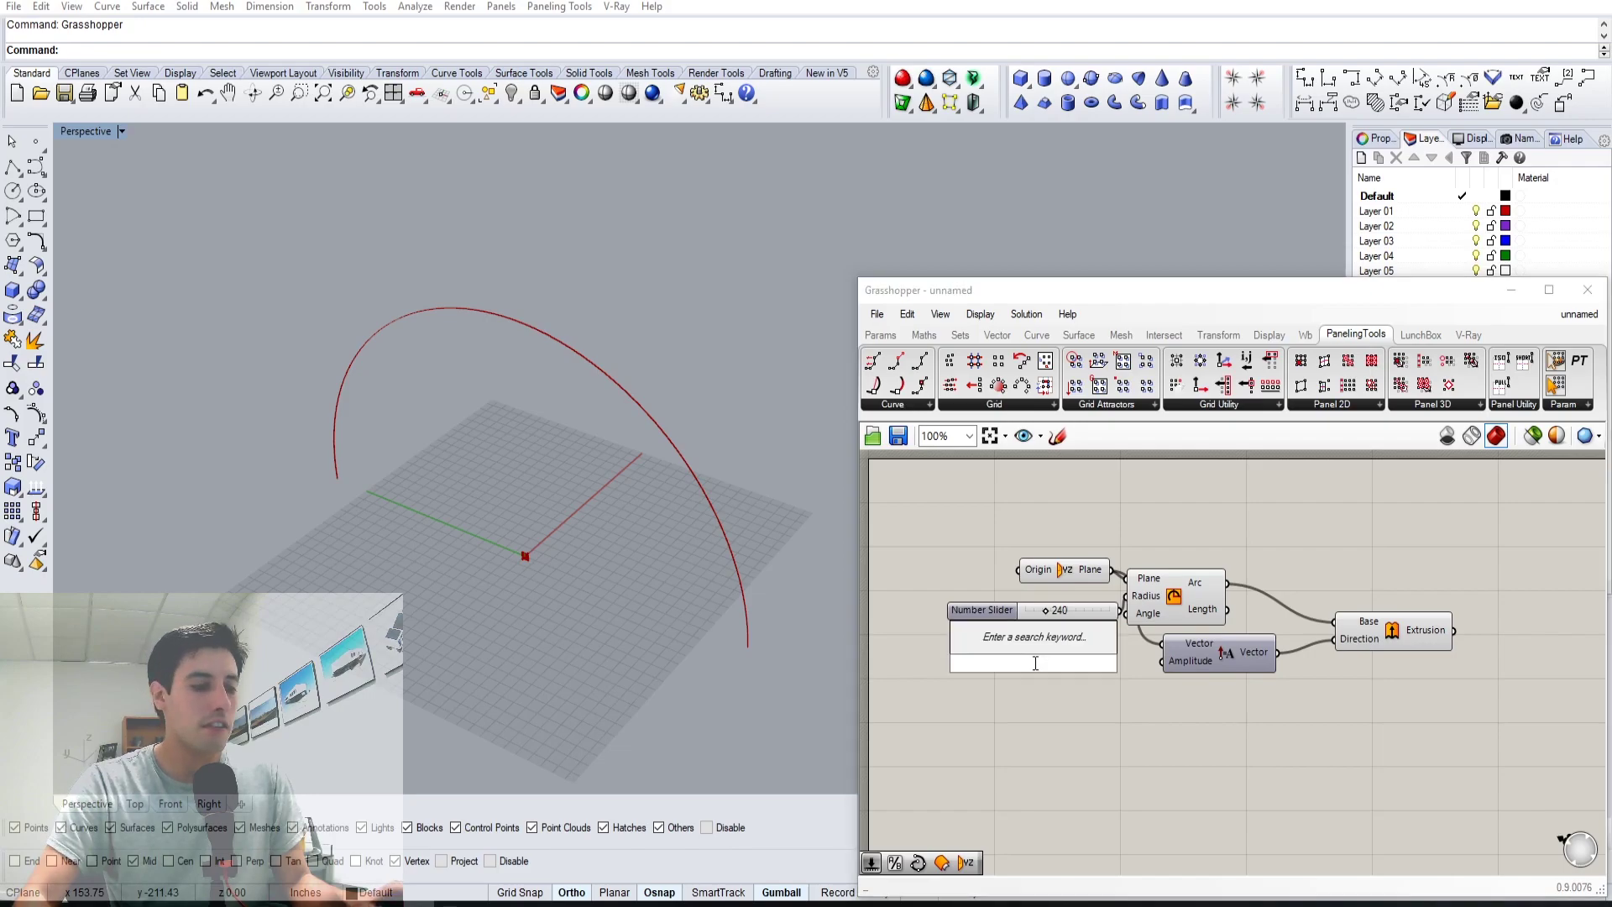
text(4)
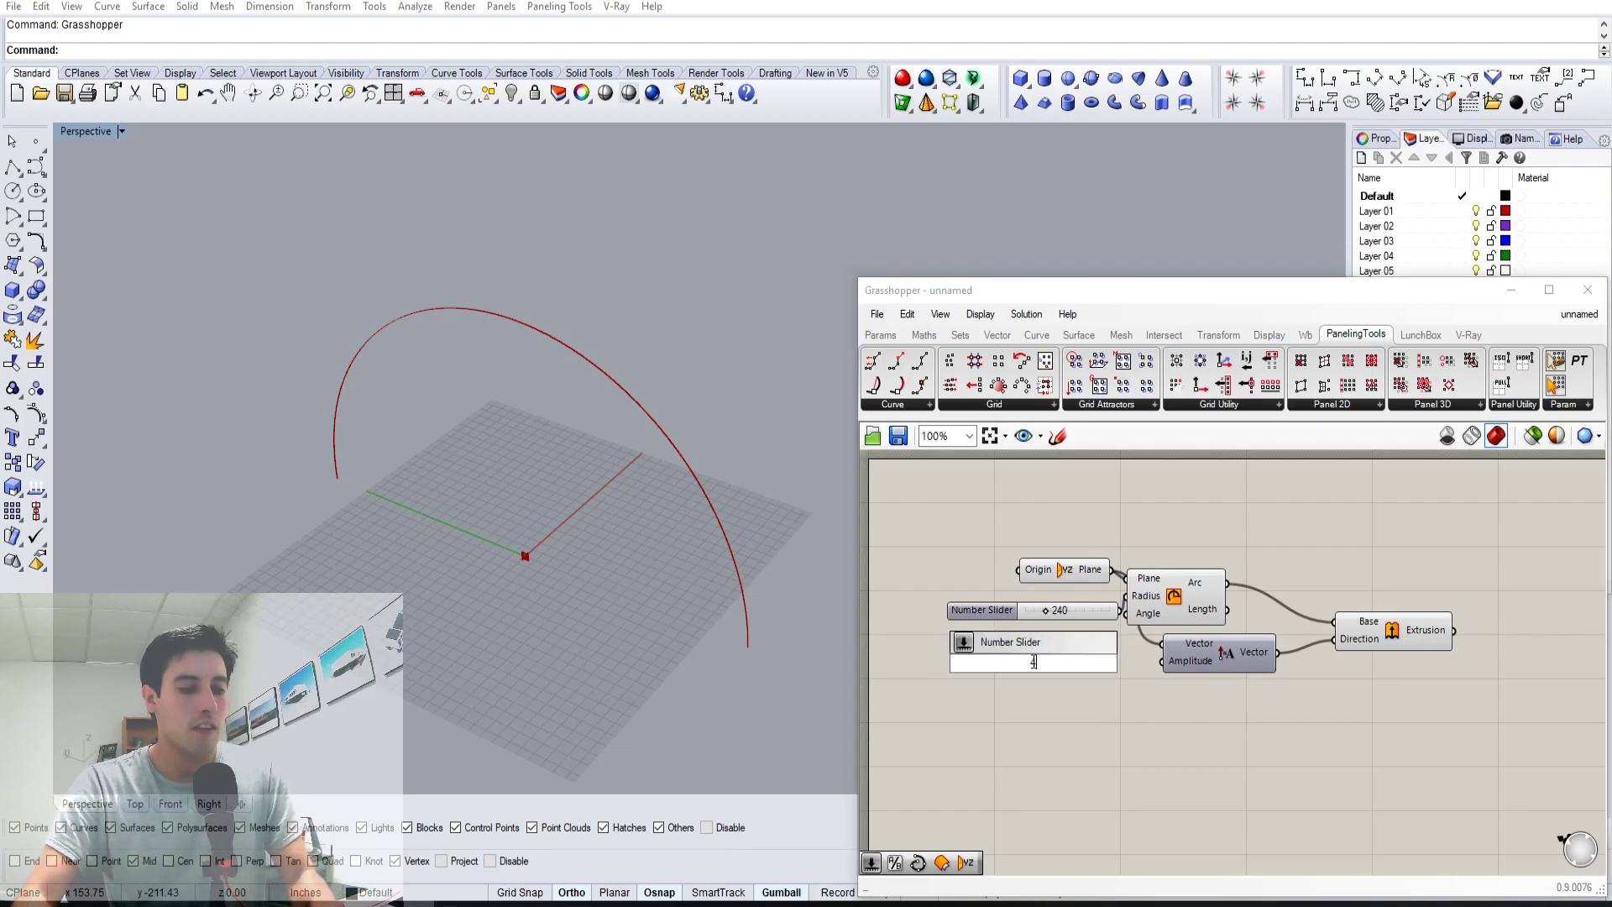
text(00)
key(Return)
drag(1120, 662, 1162, 661)
right_drag(846, 506, 588, 416)
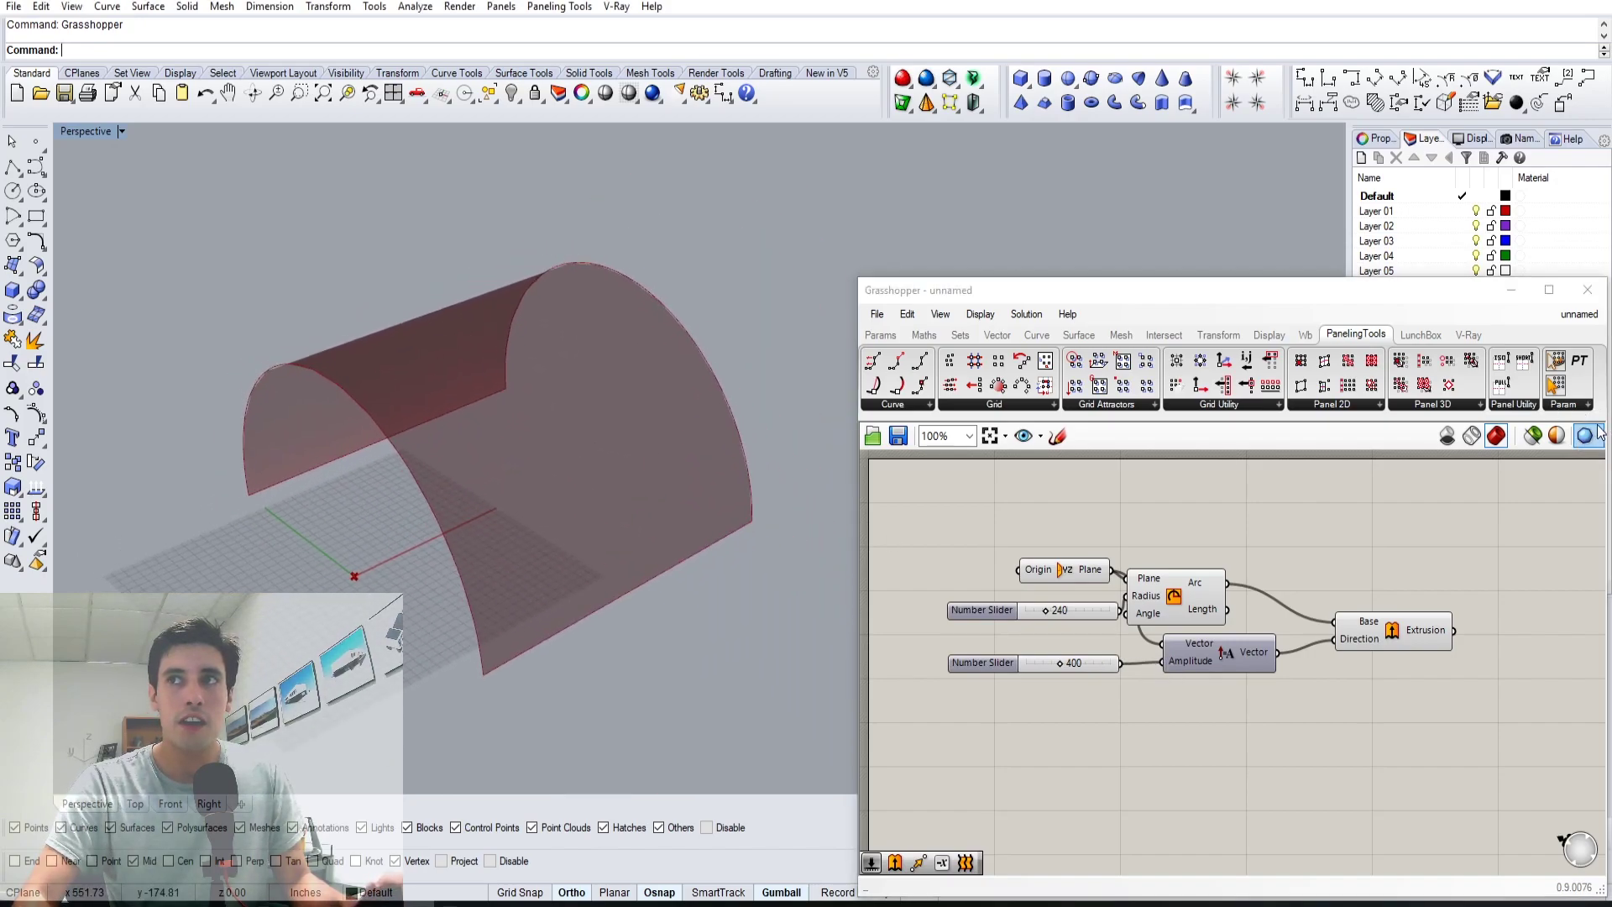
- Set the preview mesh to High Quality
click(1599, 434)
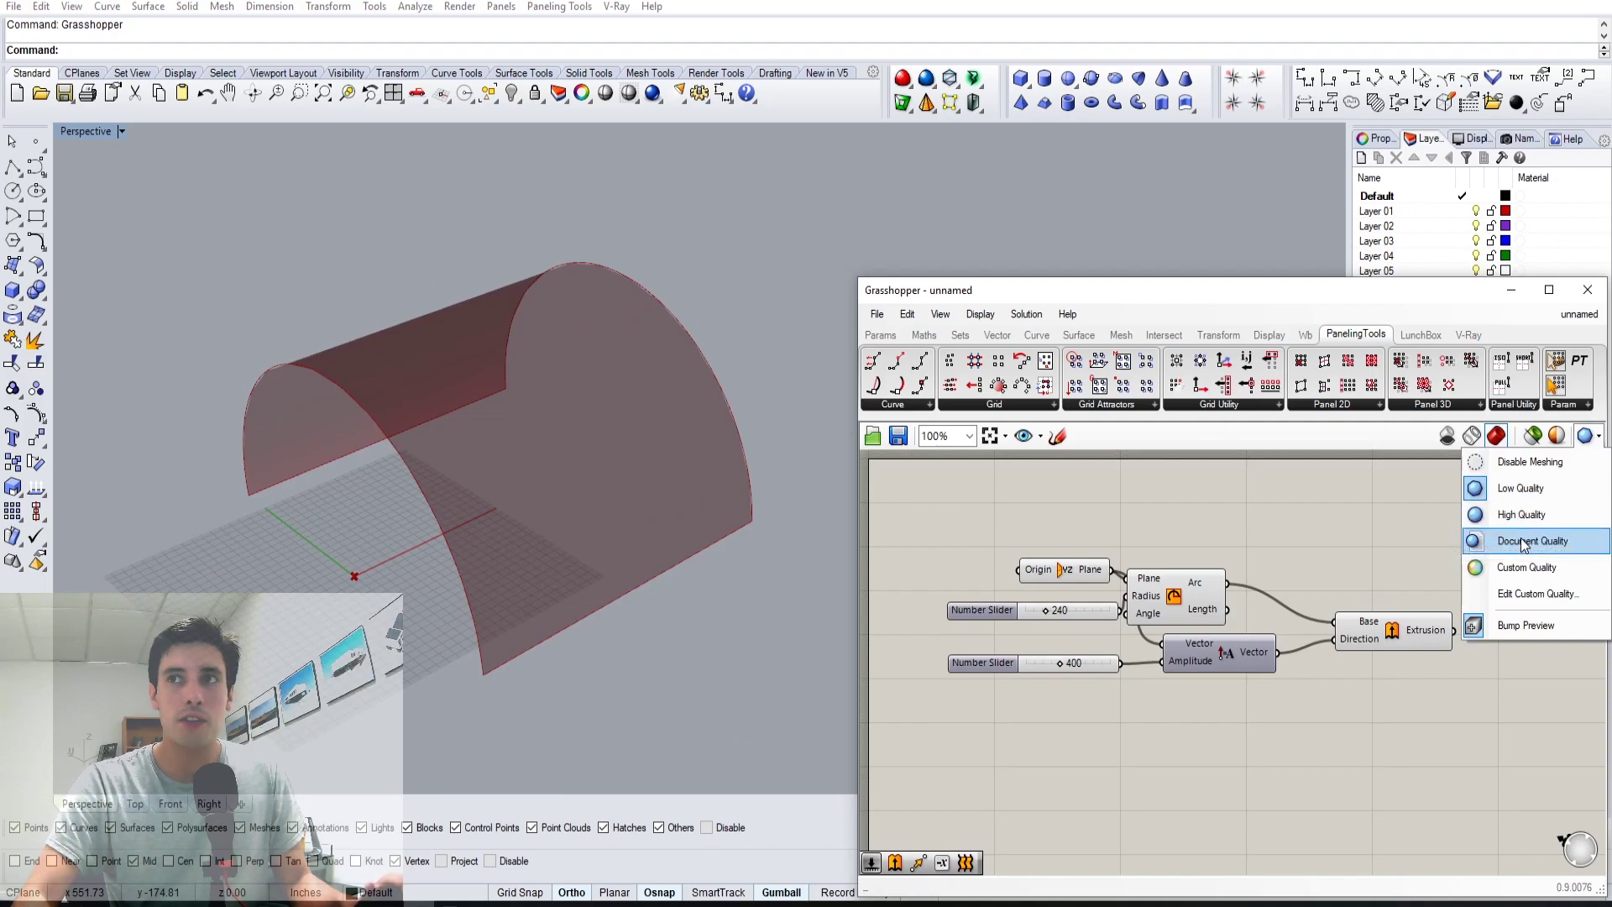
click(1516, 515)
mouse_move(495, 415)
right_down()
mouse_move(564, 454)
mouse_move(506, 401)
right_up()
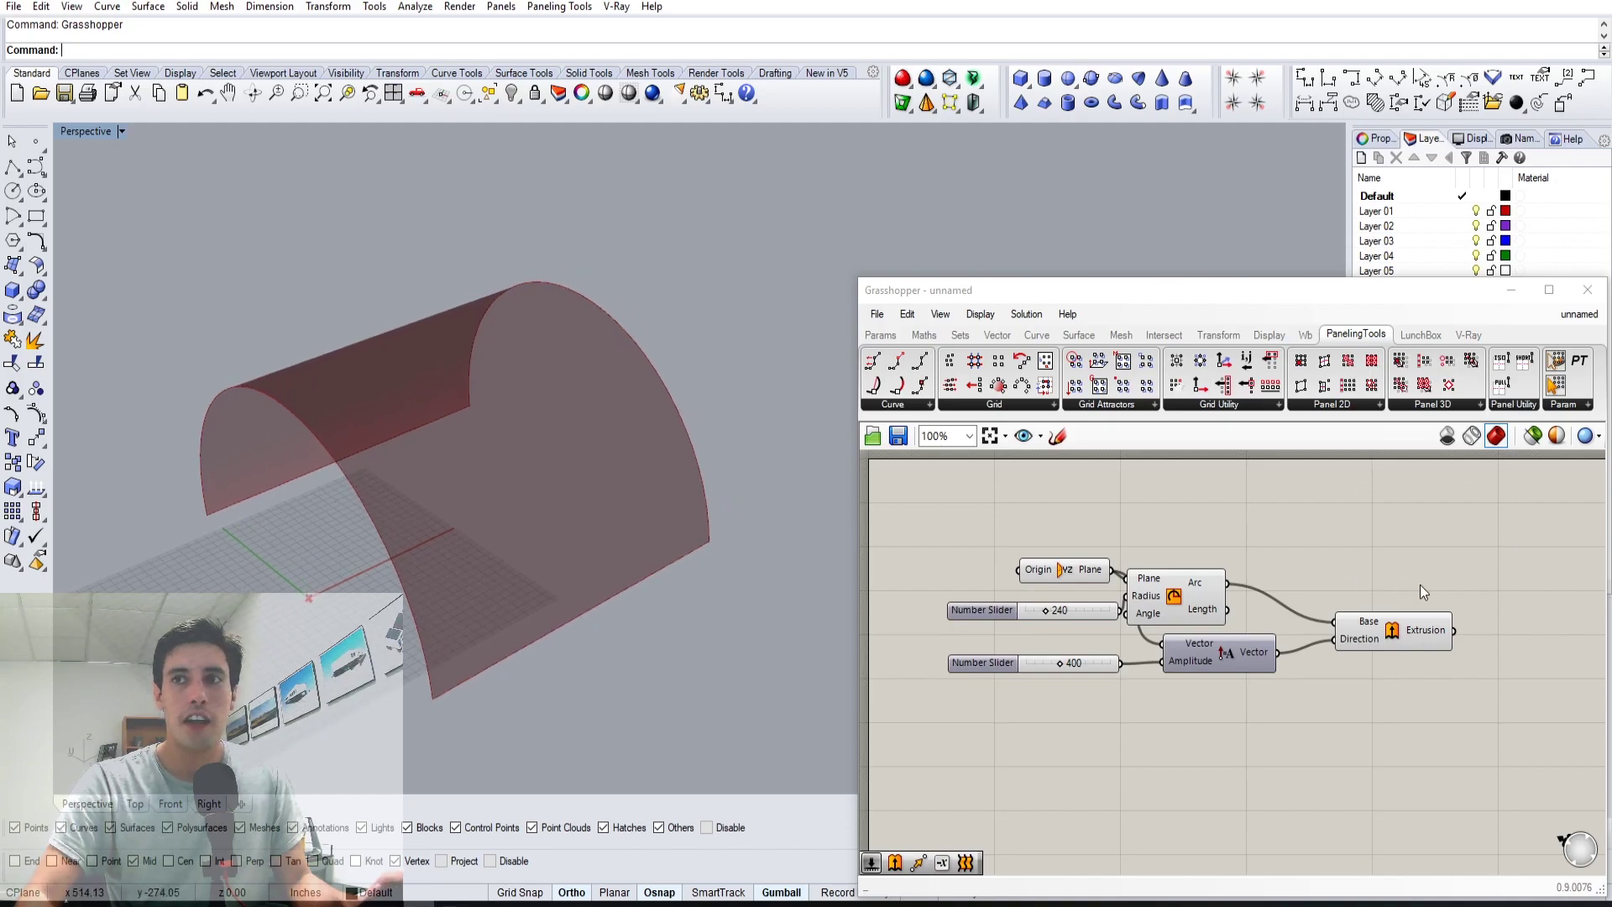
- Move all the vault components up toward the canvas corner and arrange them more compactly
drag(1419, 720, 945, 538)
drag(1081, 571, 1034, 507)
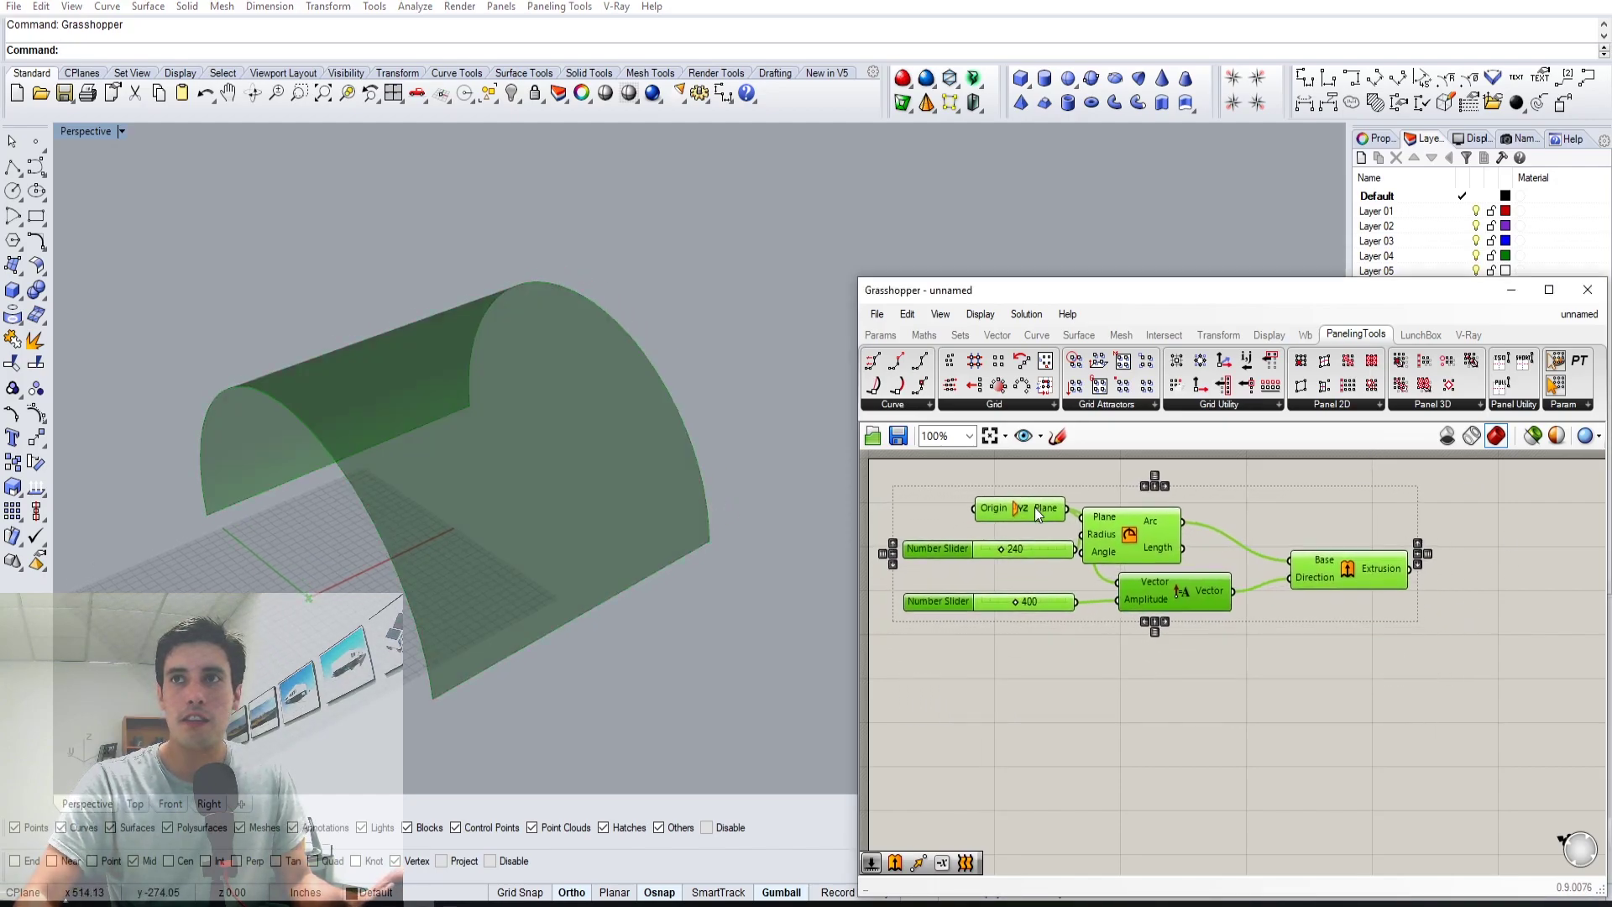
click(1211, 516)
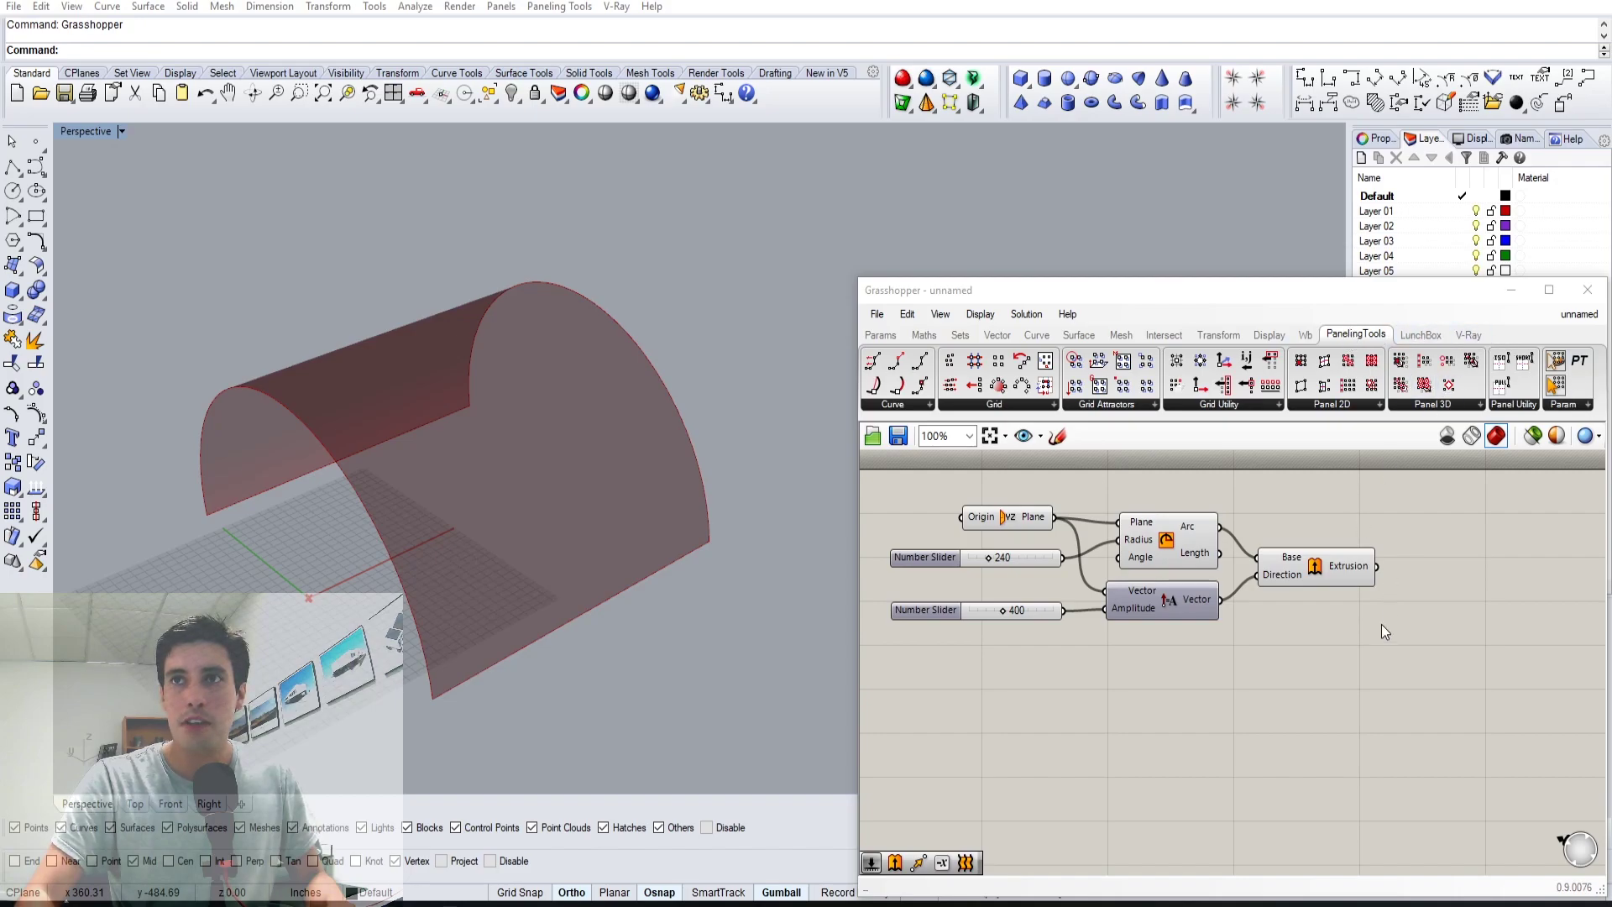
scroll(1383, 667, down, 1)
right_drag(1372, 659, 1409, 639)
drag(1468, 676, 1120, 516)
click(790, 537)
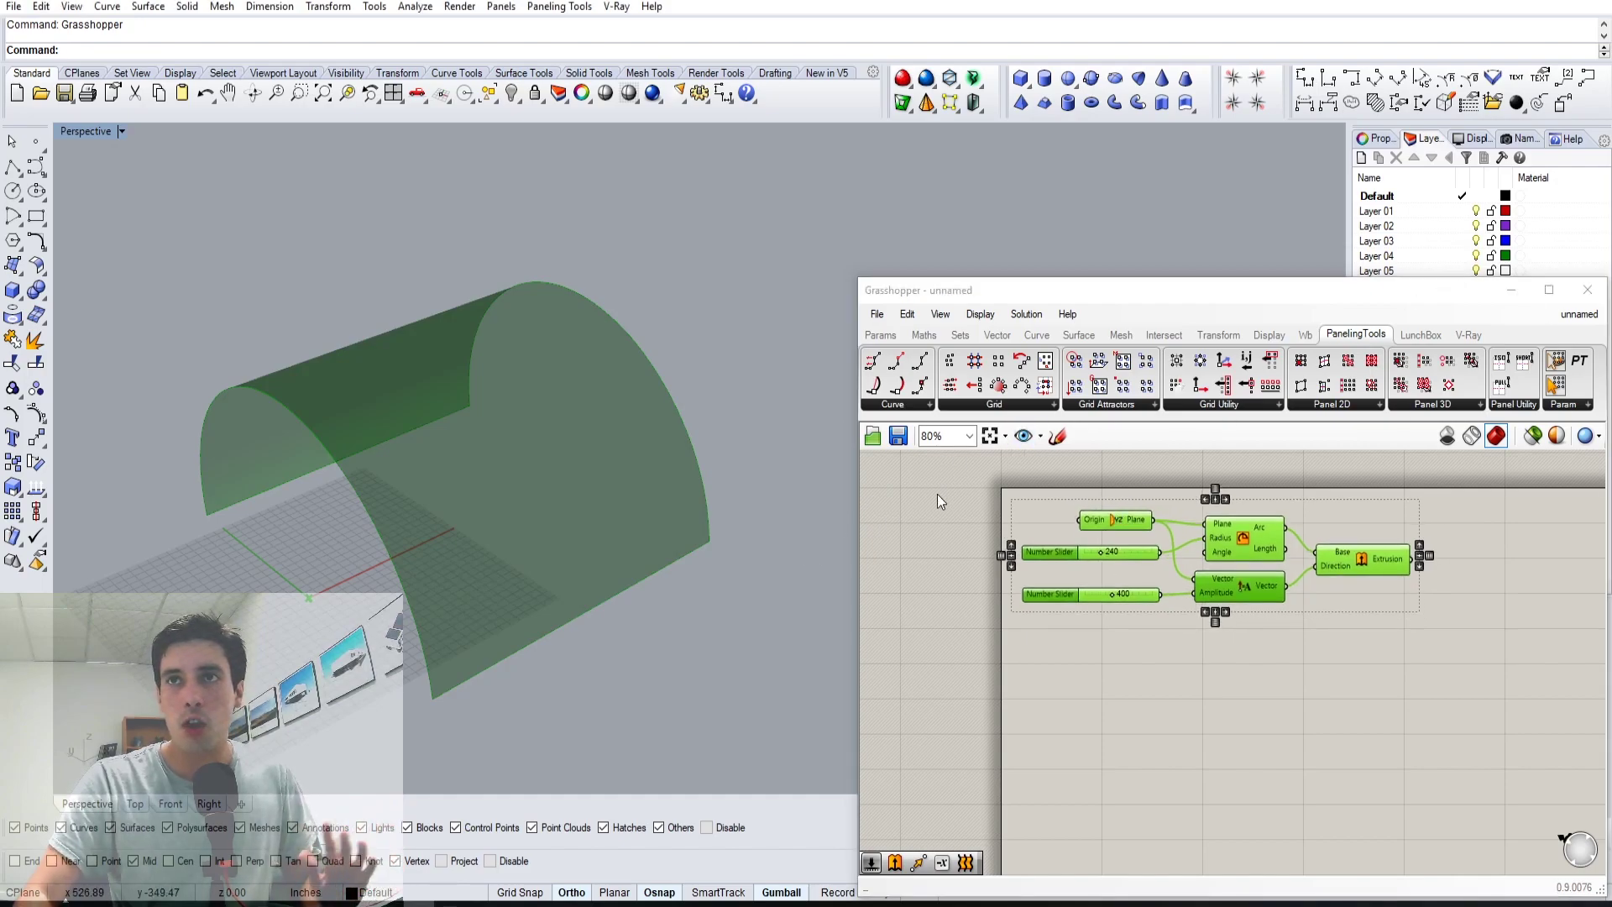
click(1338, 576)
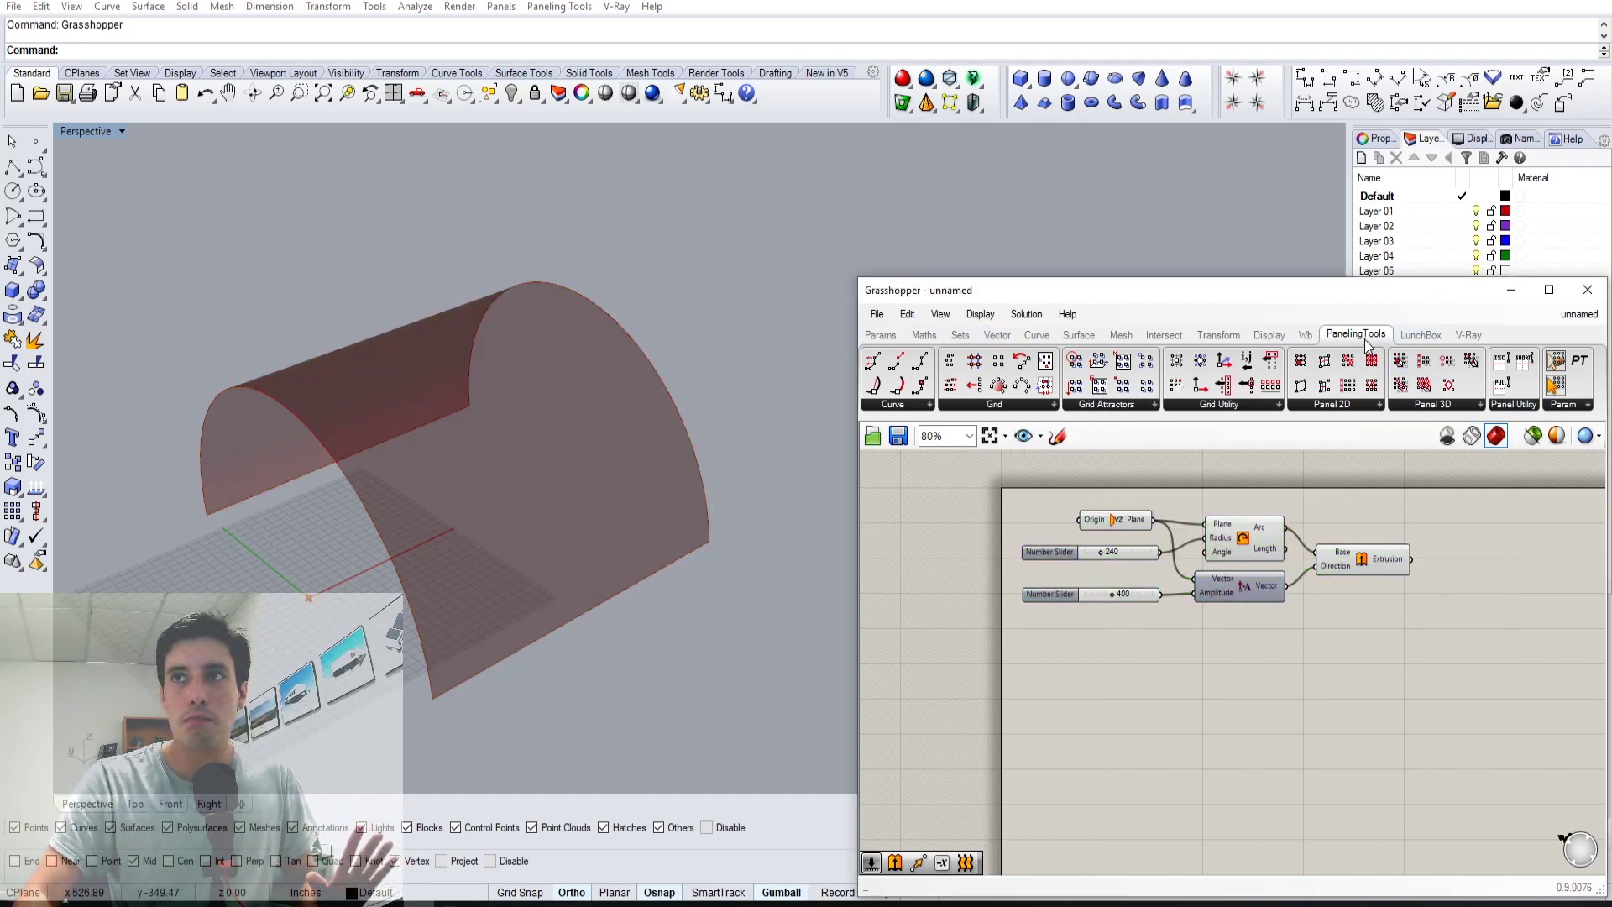
- Group all the vault components and colour the group red with hue 0°, saturation 100 and value 100
drag(1437, 653, 1033, 461)
right_click(1308, 598)
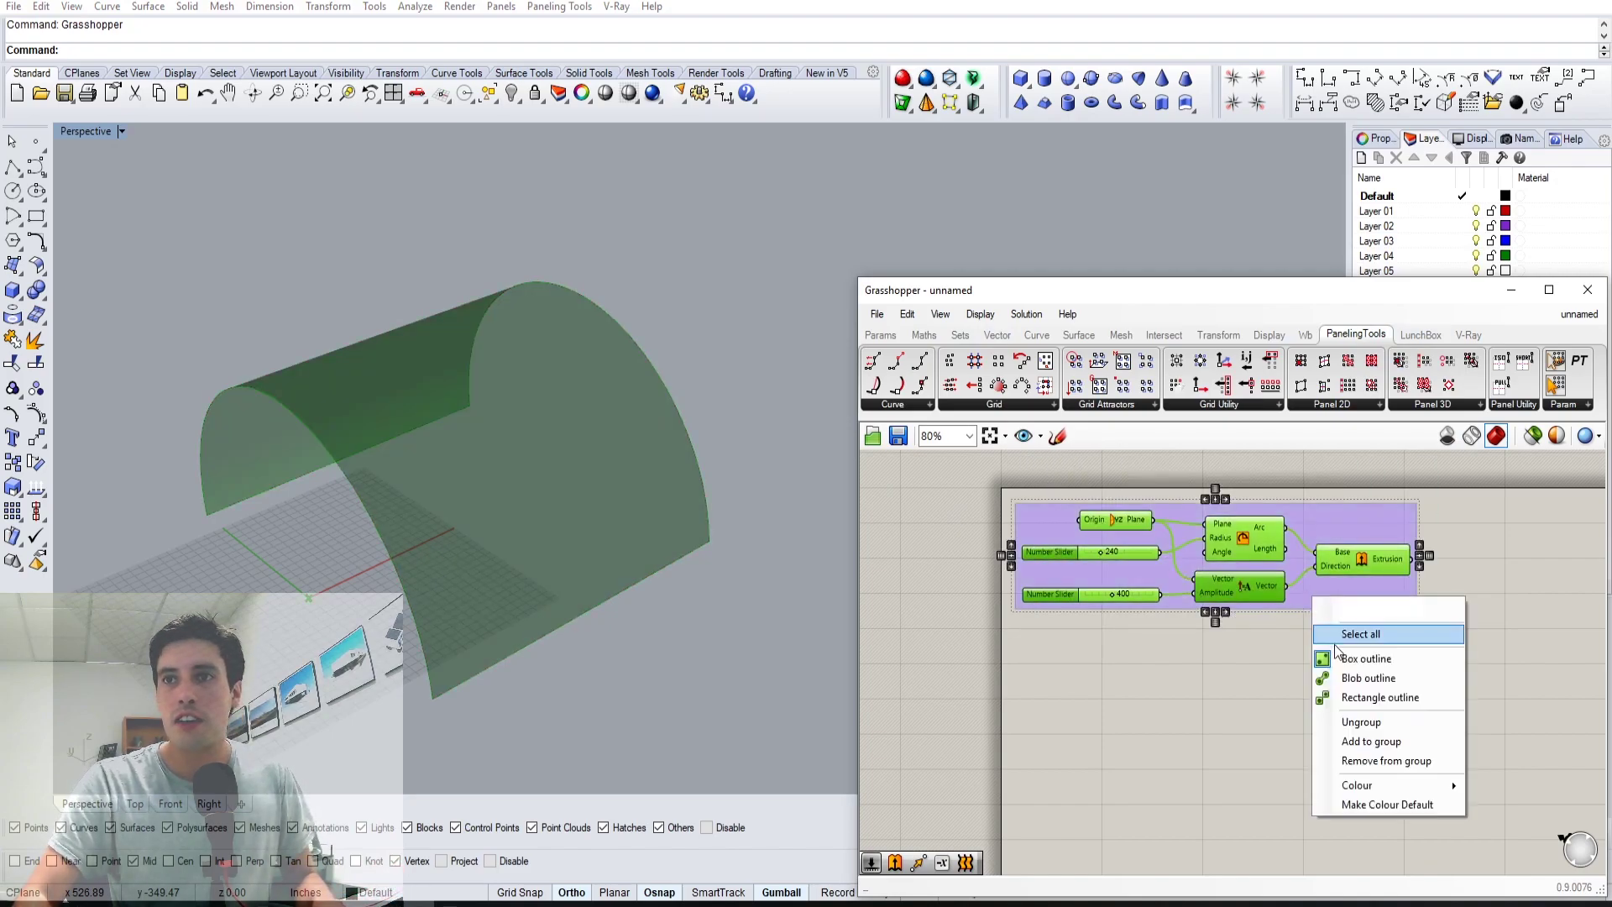
mouse_move(1360, 785)
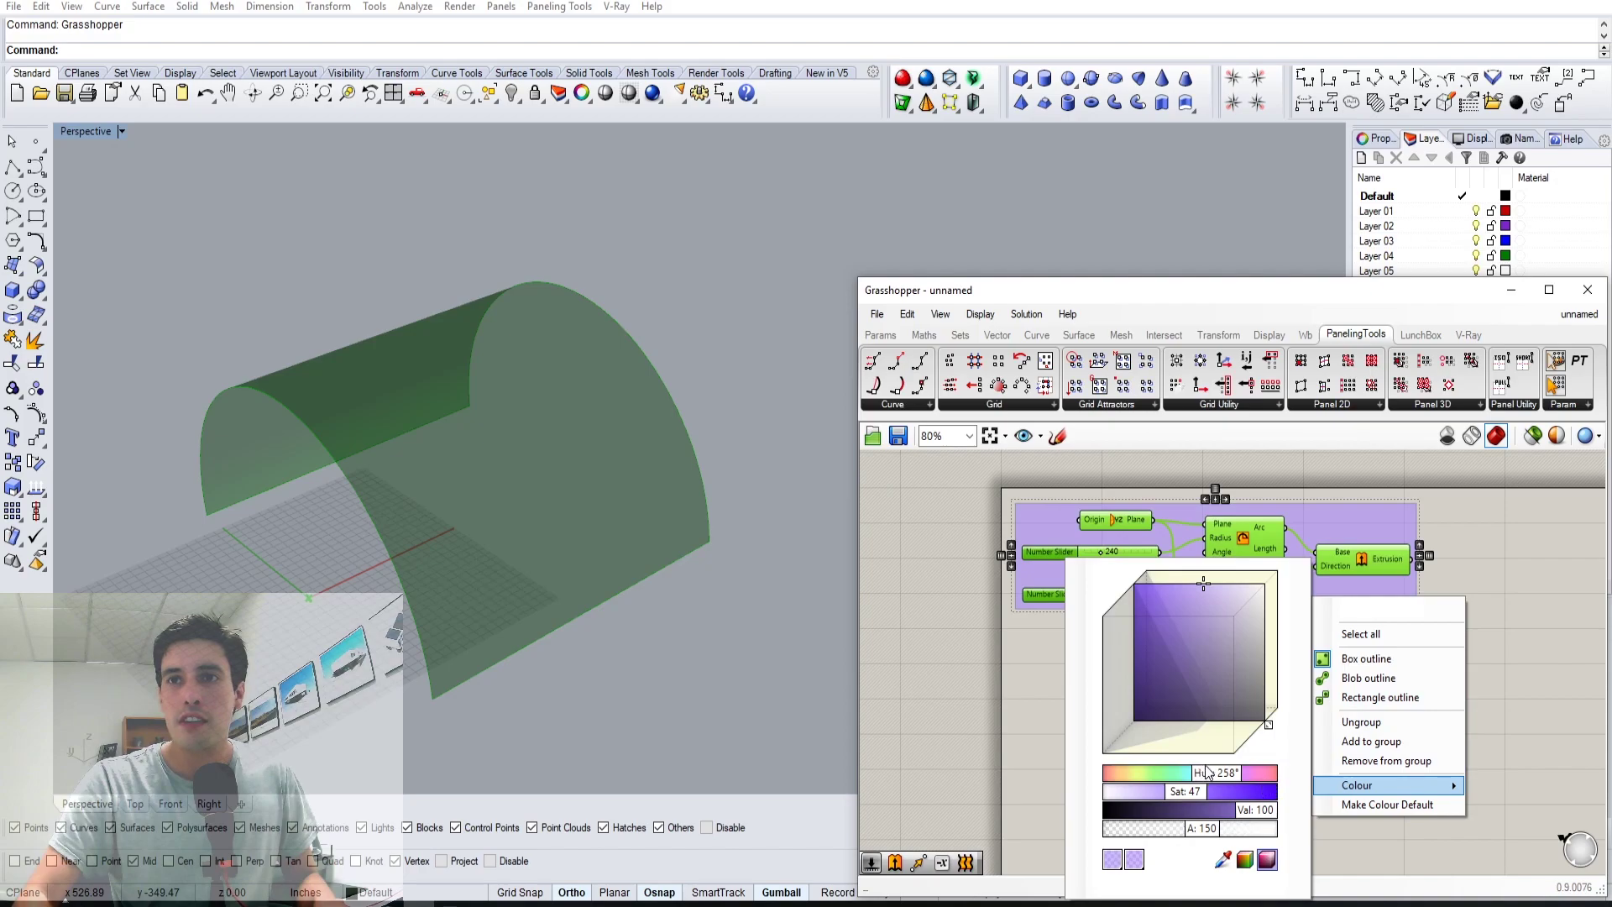
drag(1206, 773, 1099, 770)
drag(1137, 656, 1063, 559)
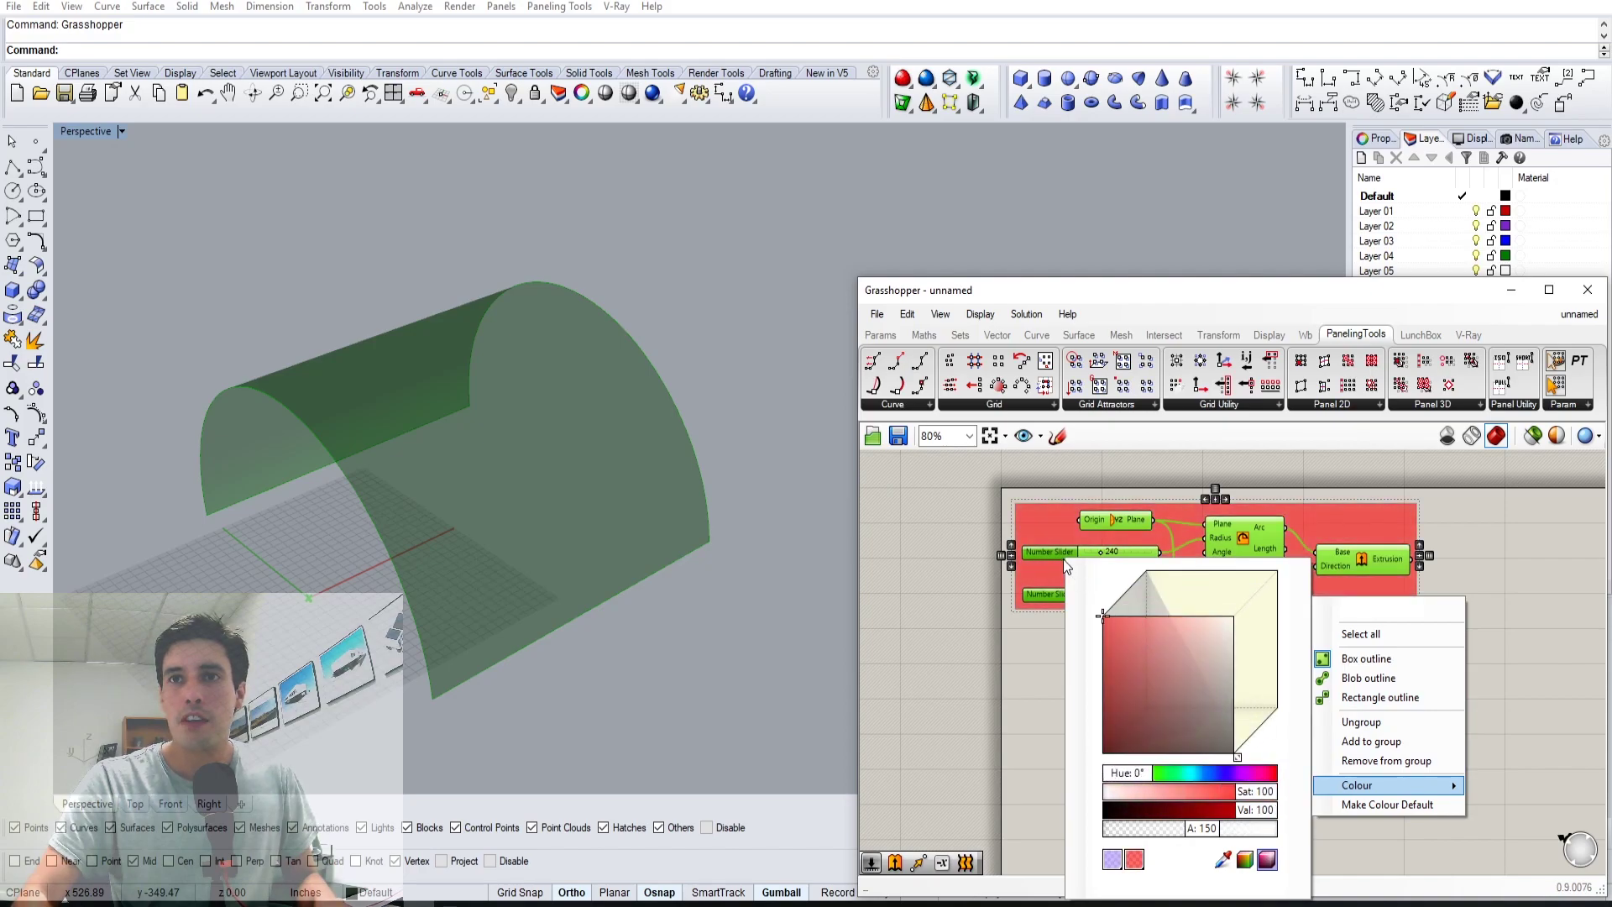
click(1058, 814)
right_drag(1241, 604, 1175, 568)
click(1283, 561)
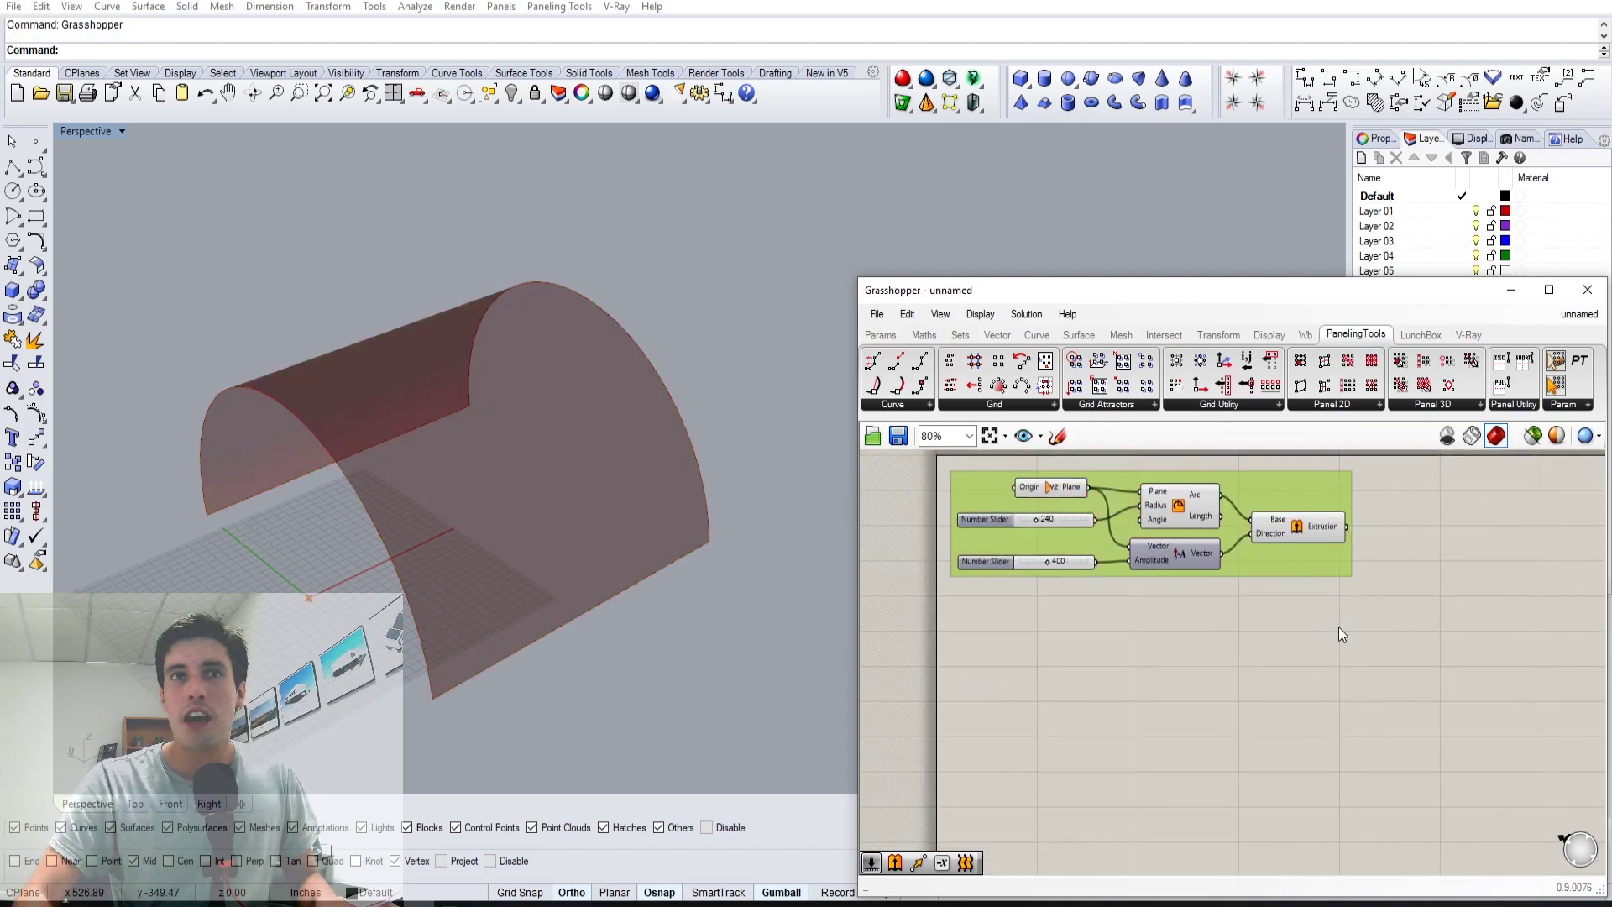
click(1339, 627)
- Add a PanelingTools Surface Domain Number component beside the red group and connect the extrusion to its Surface input
right_drag(1464, 591, 1328, 616)
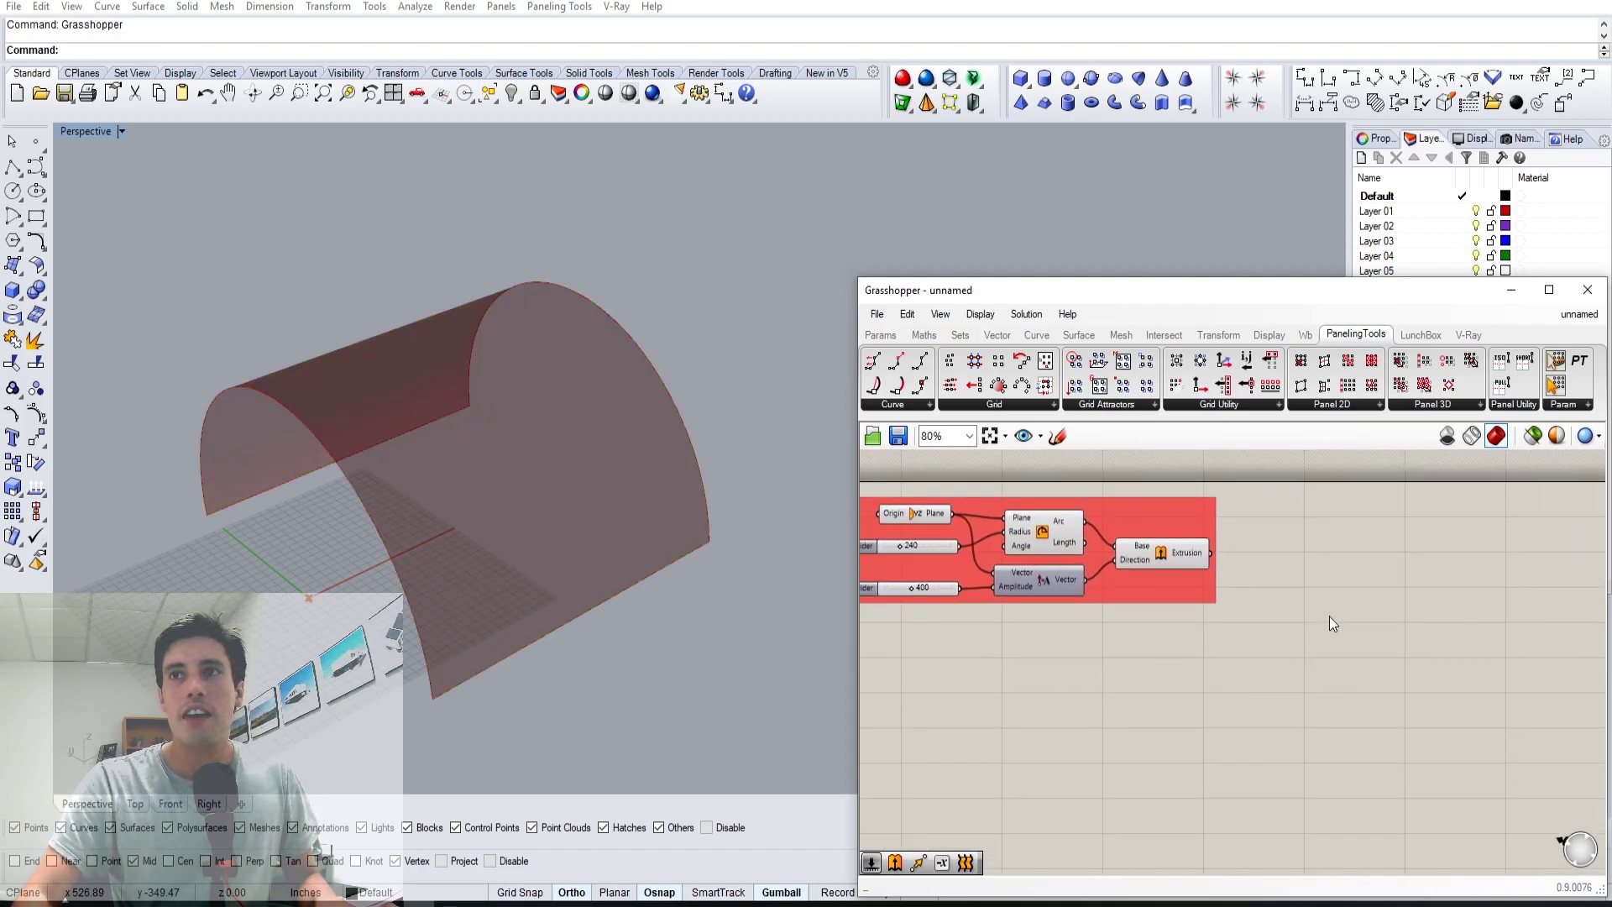
click(1011, 405)
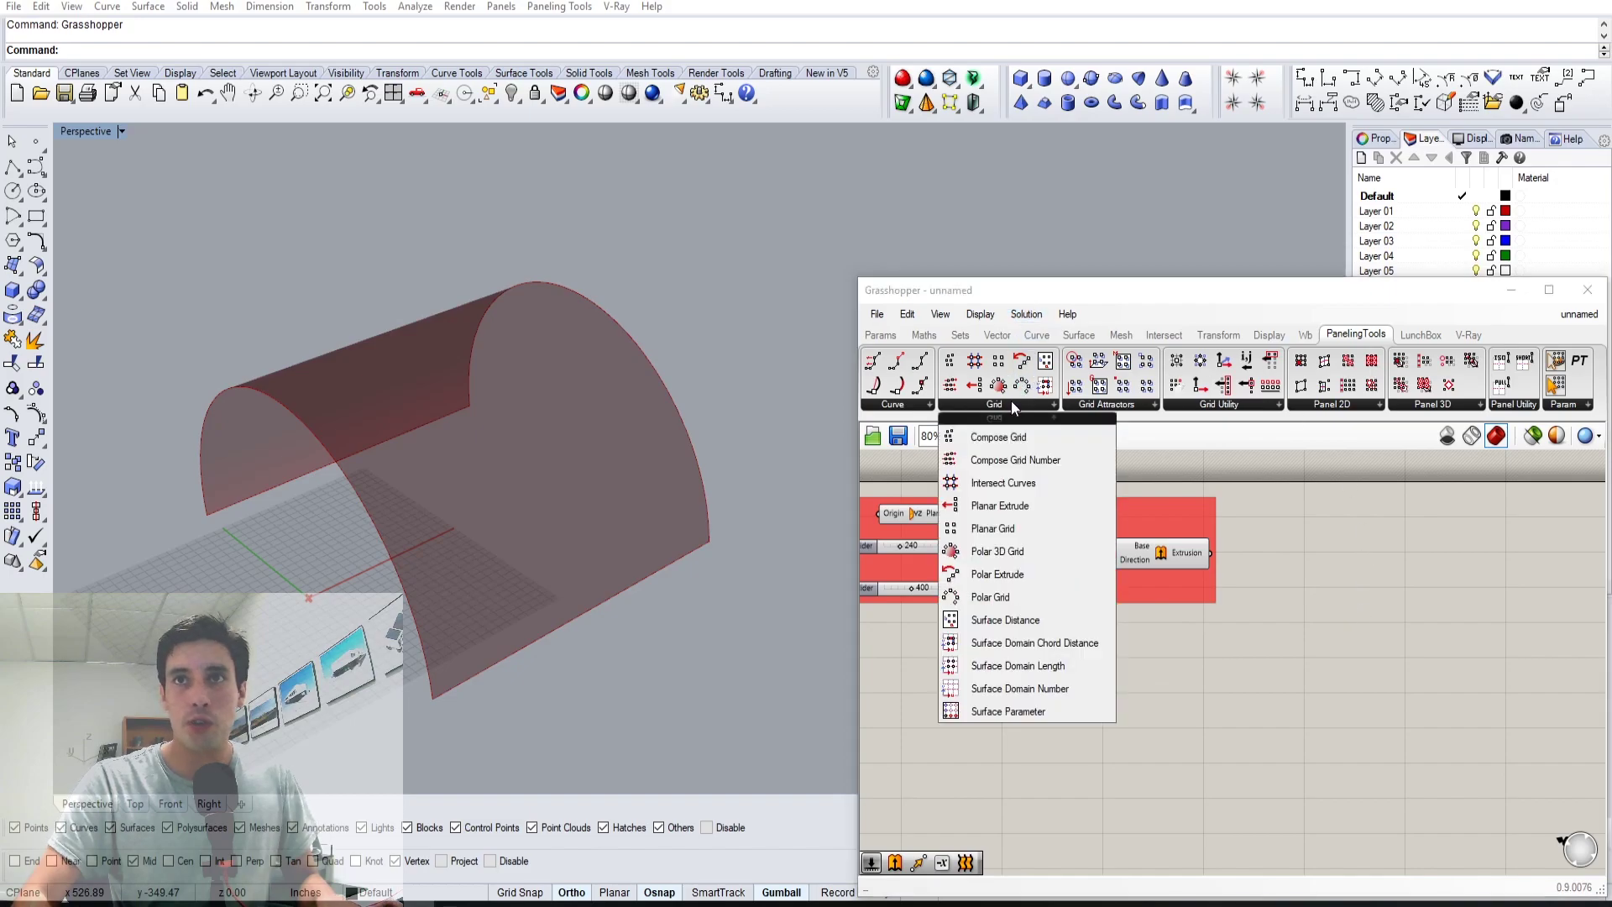
click(1032, 666)
click(1348, 656)
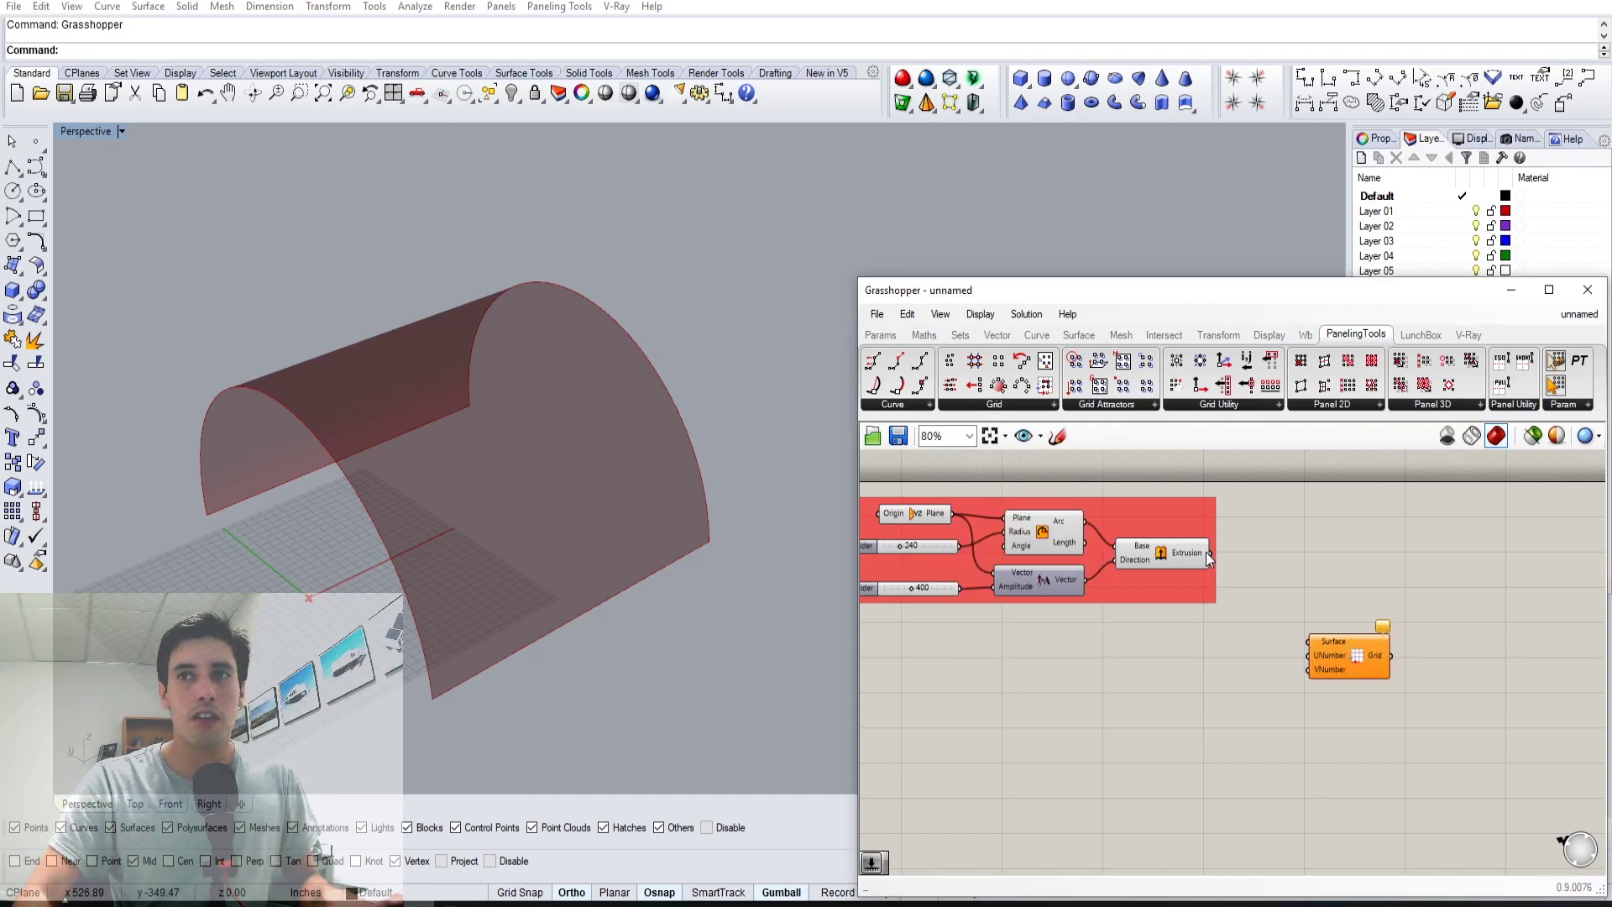
drag(1208, 552, 1337, 635)
click(1288, 653)
scroll(1288, 653, up, 3)
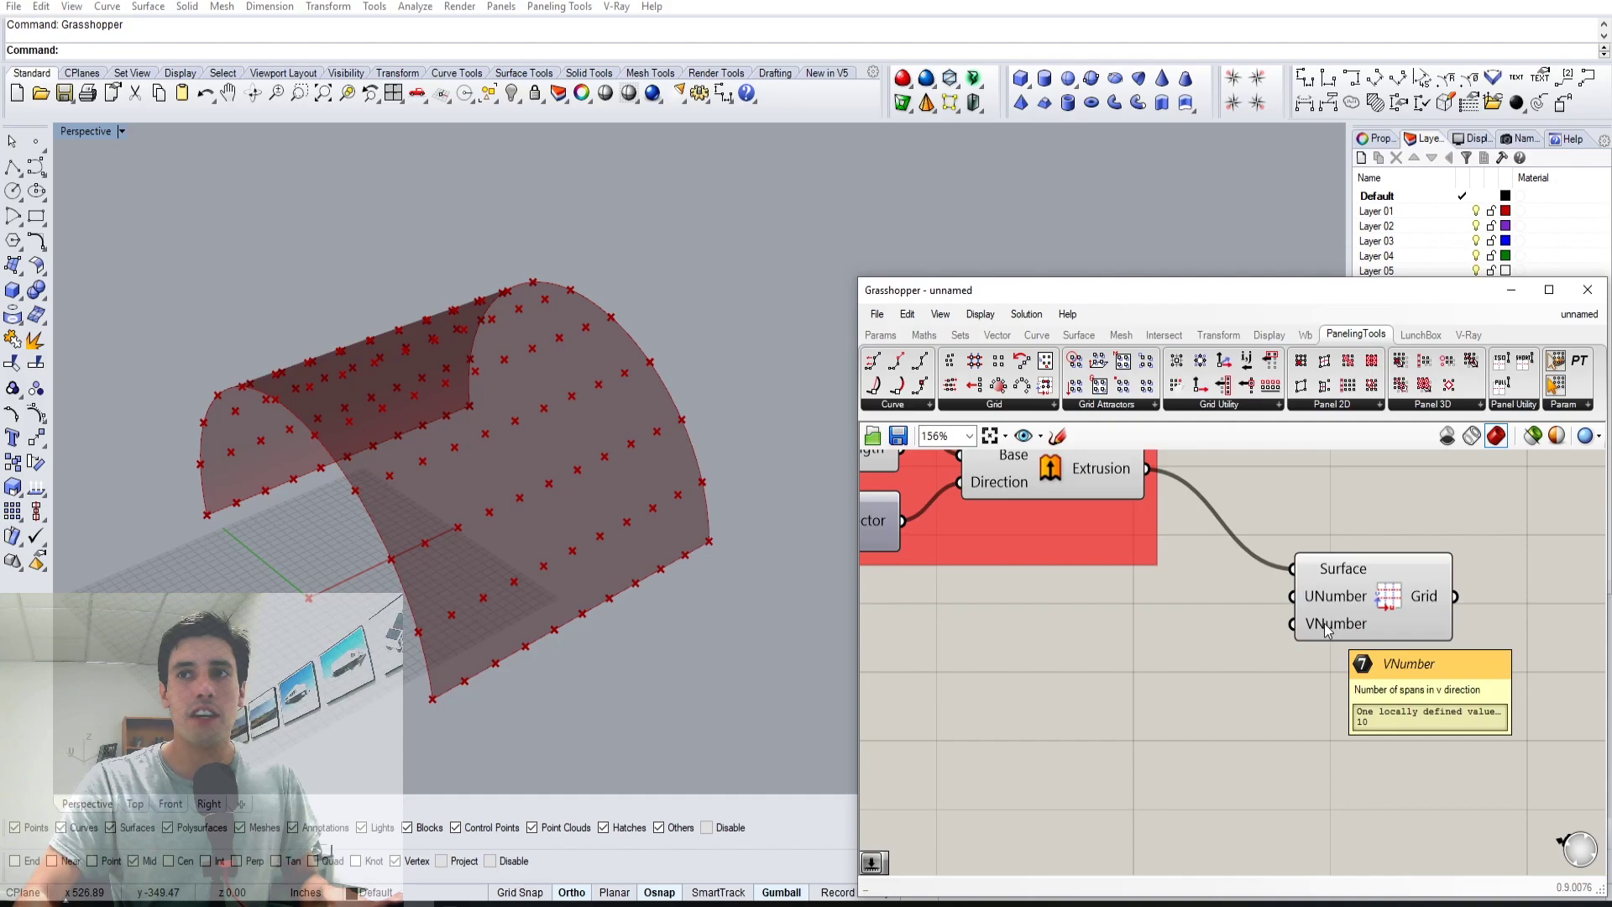
drag(1320, 602, 1326, 633)
- Create a number slider of 1, duplicate it below, and connect the two sliders to the grid's UNumber and VNumber inputs
double_click(1061, 651)
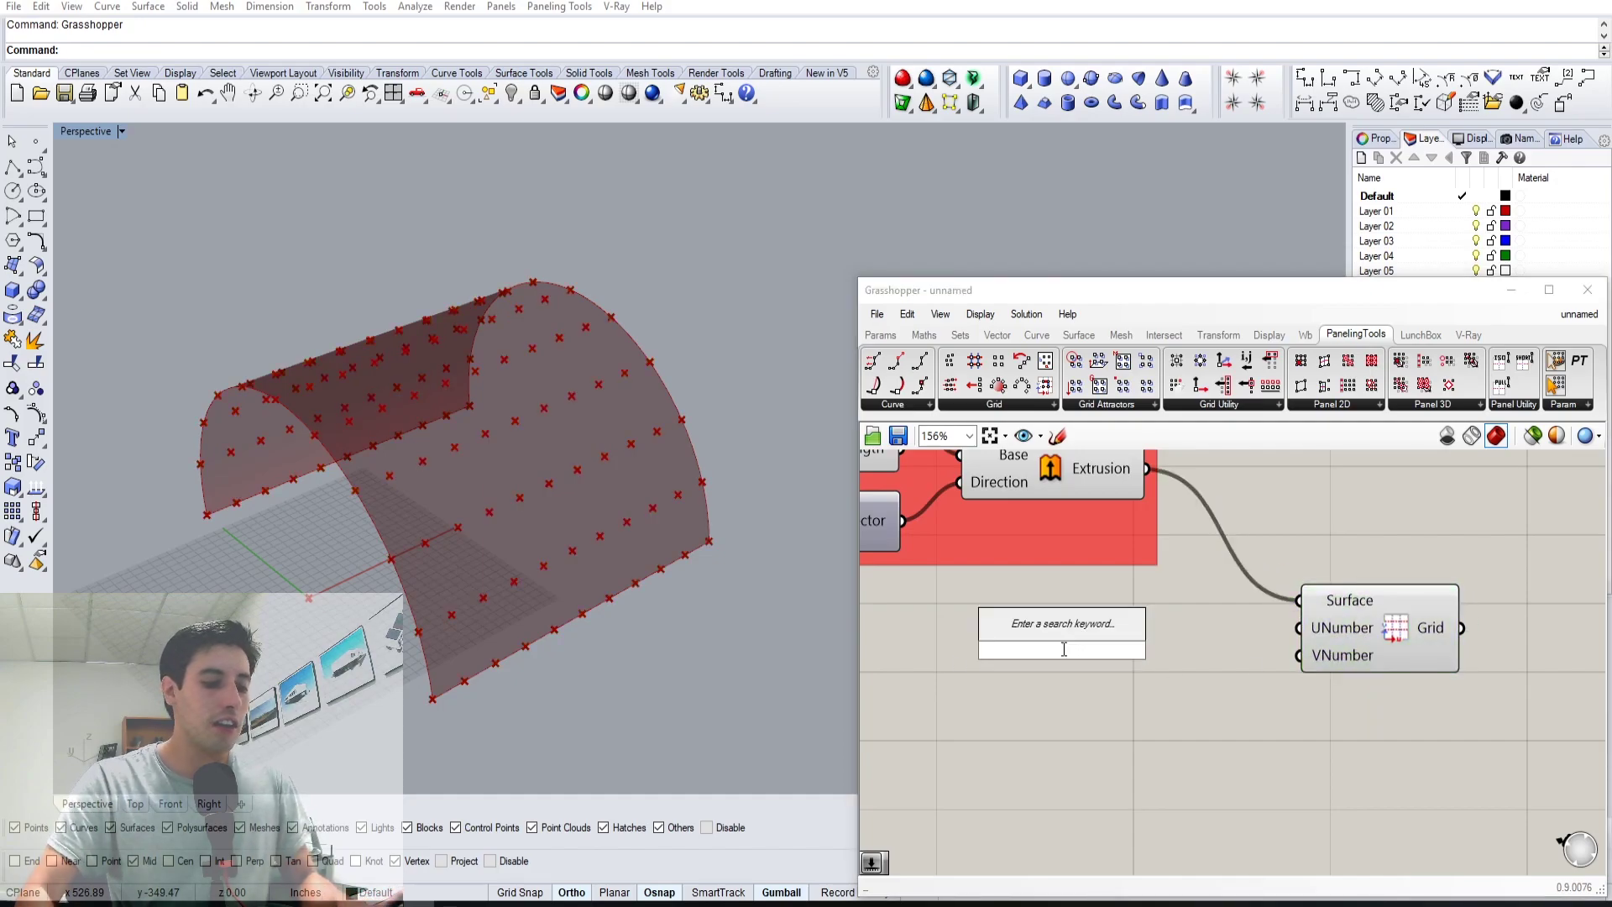
text(1..)
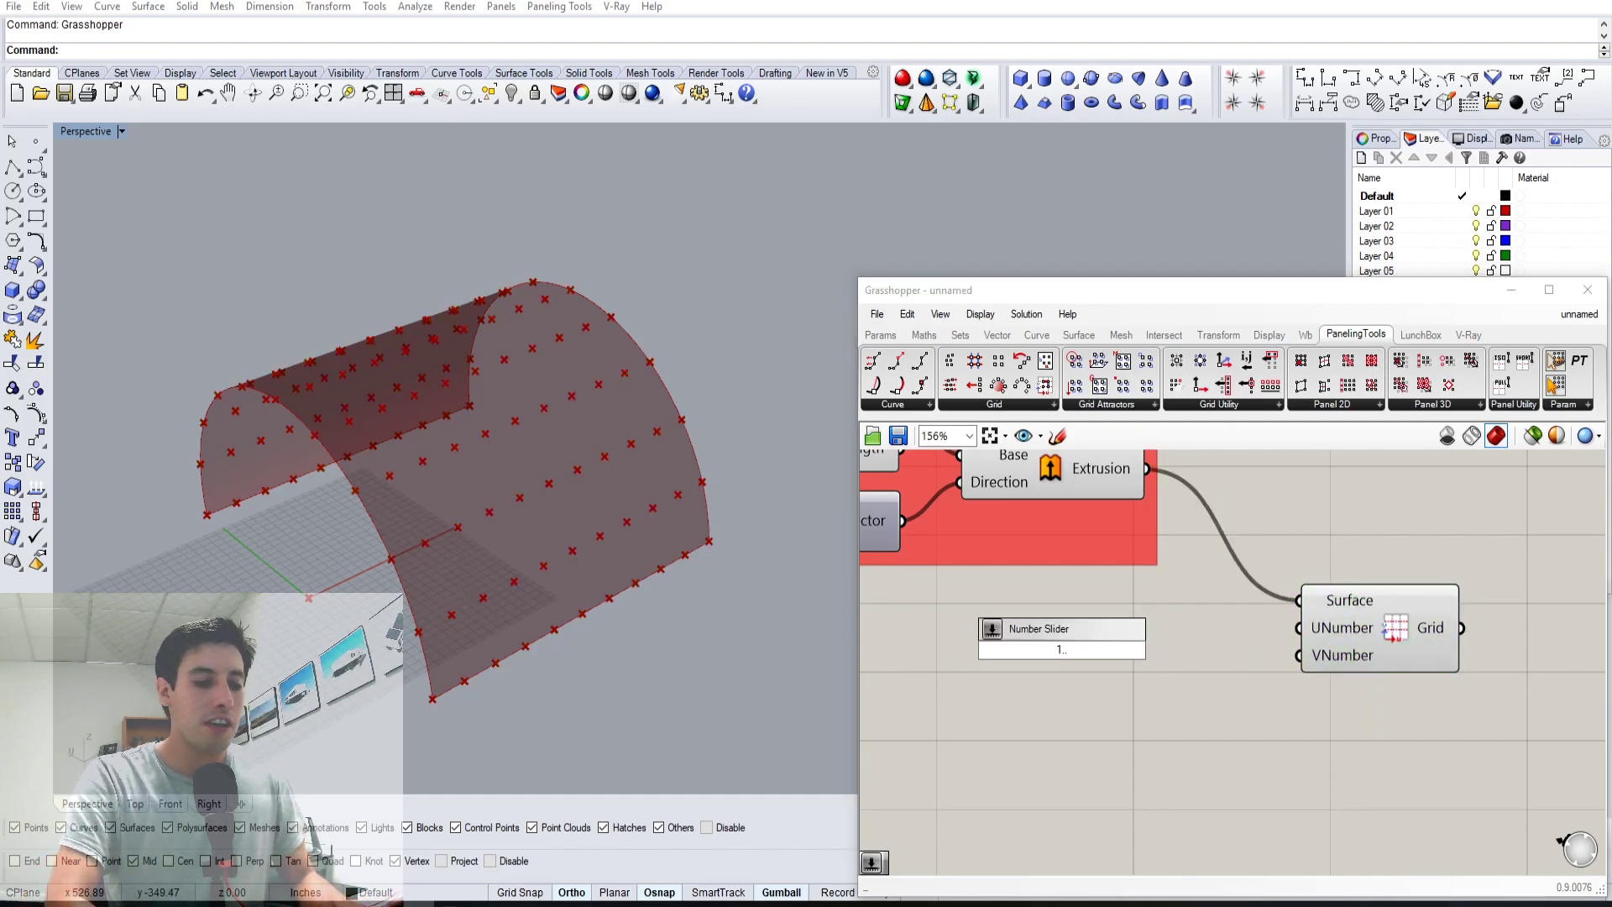
key(Return)
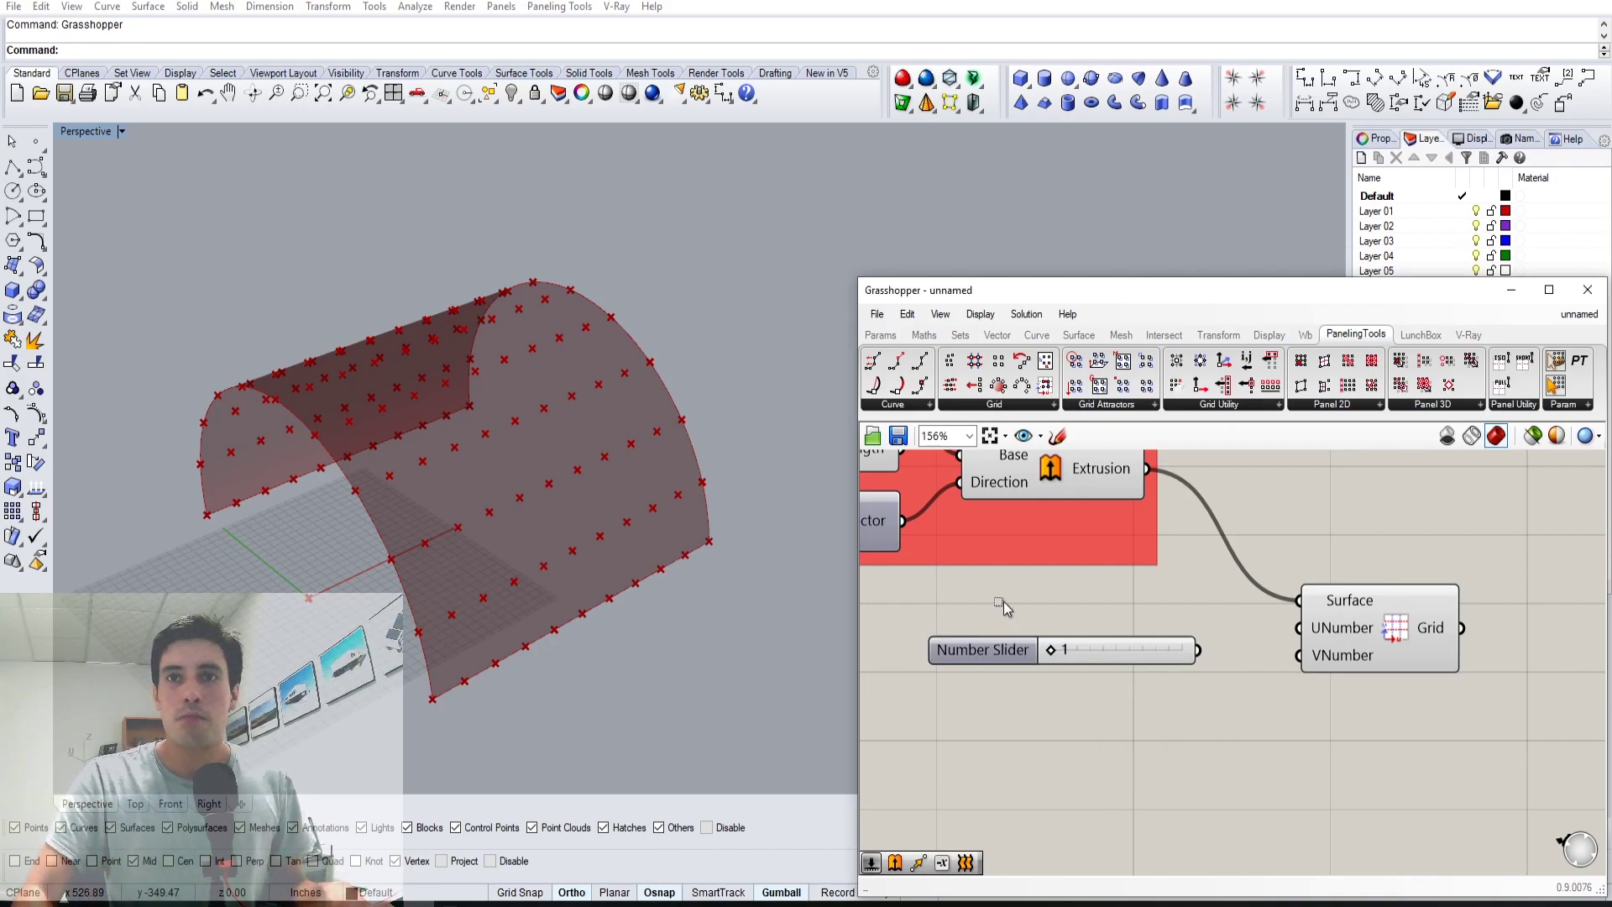
drag(1018, 657, 1020, 611)
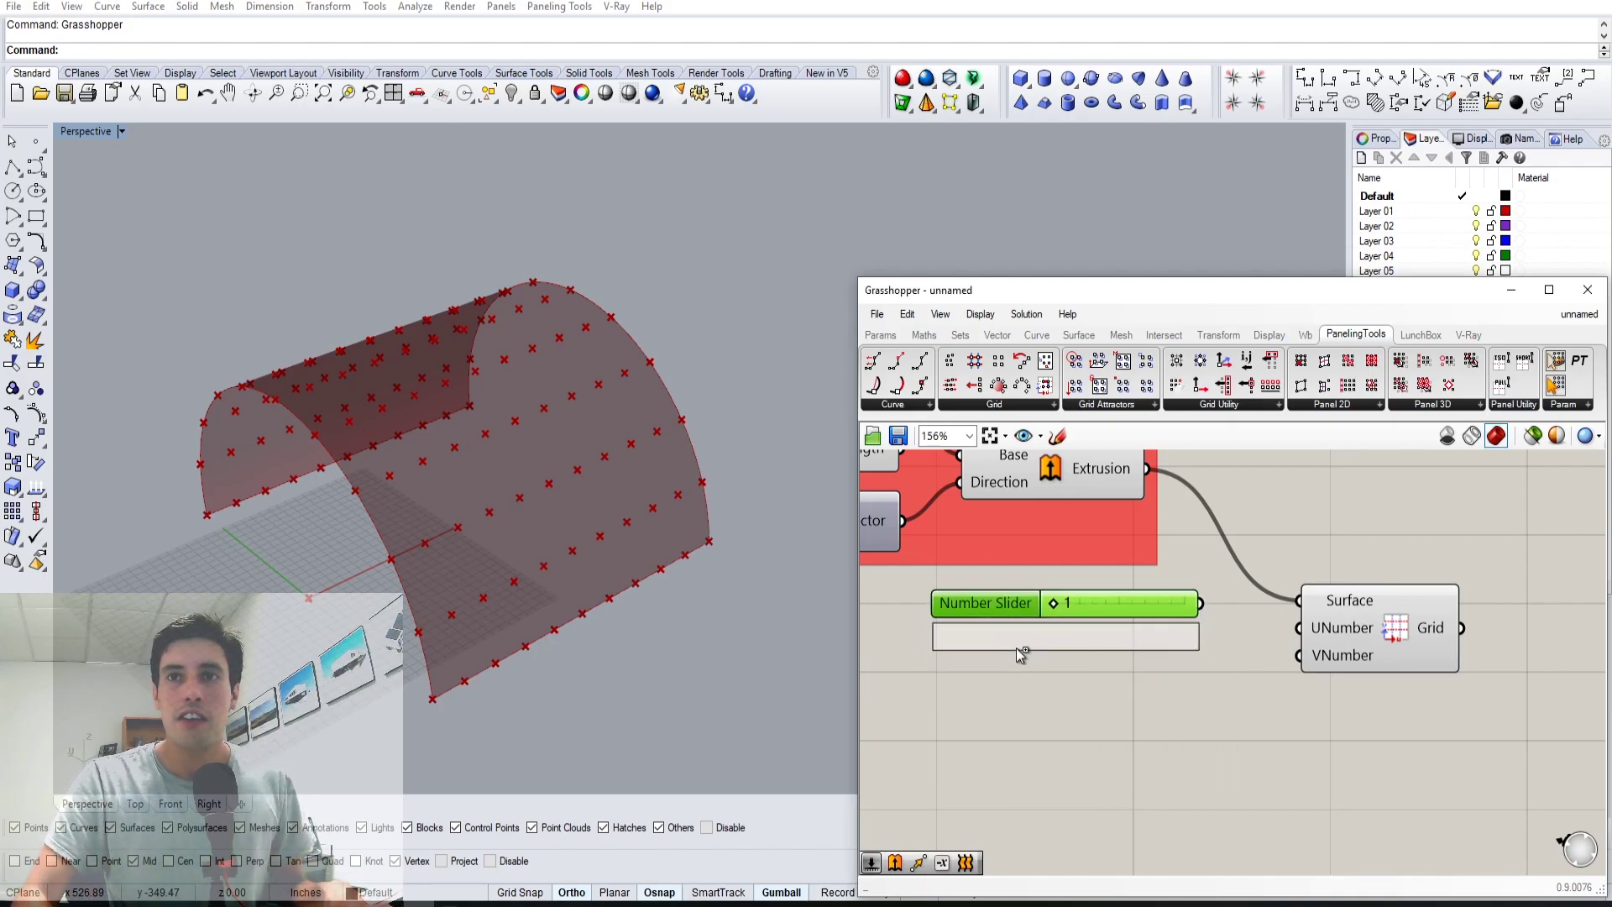
drag(1202, 602, 1299, 627)
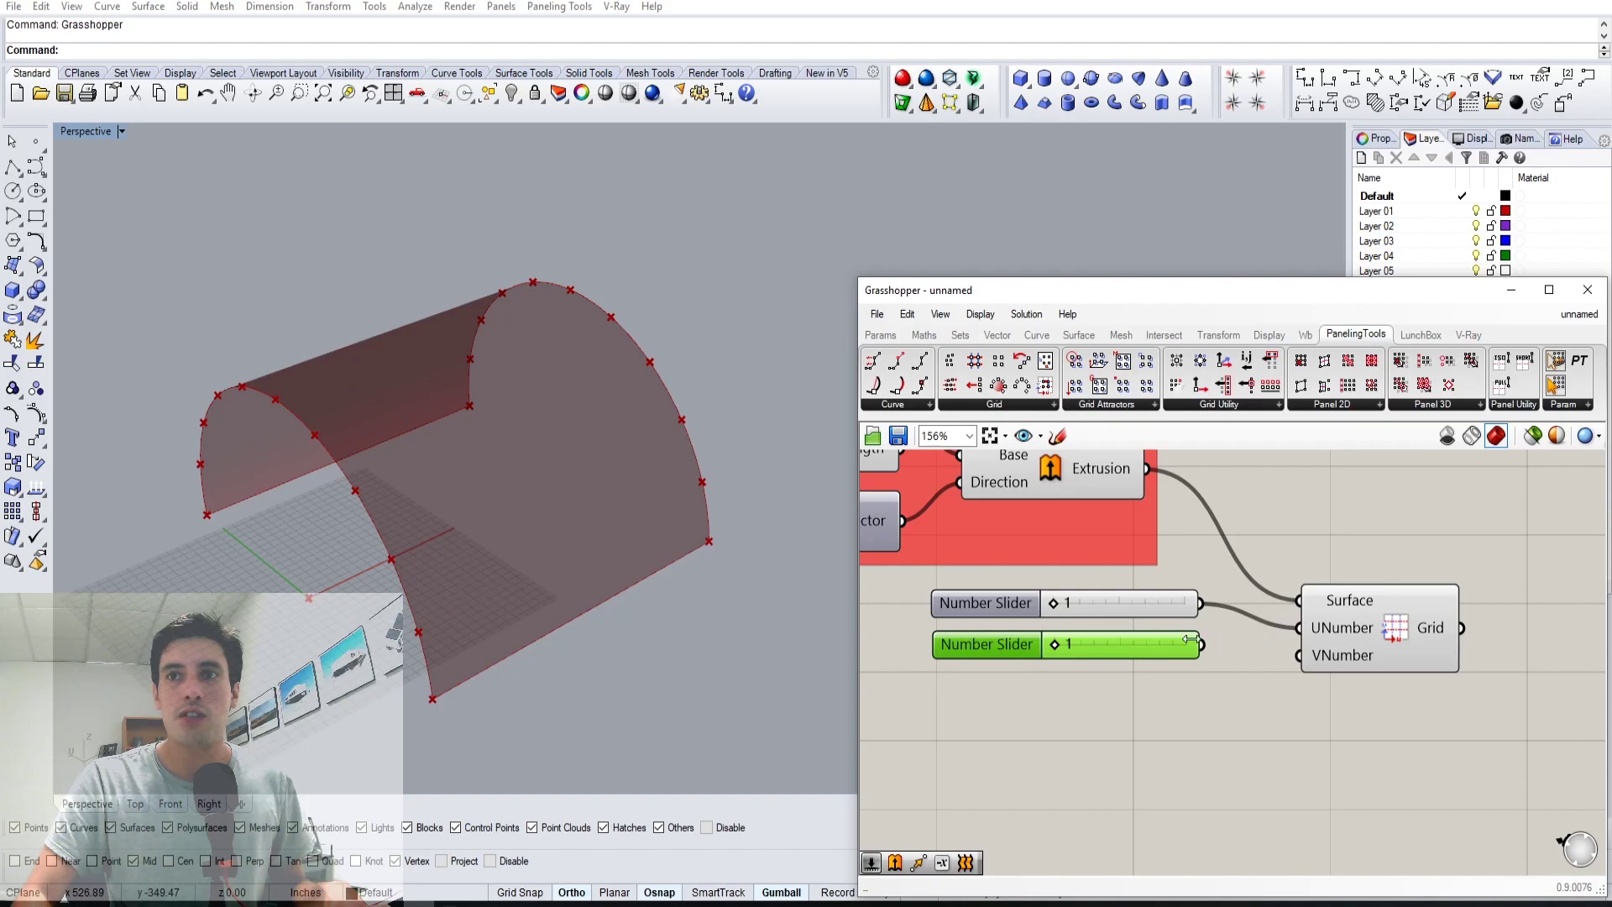
drag(1202, 645, 1299, 655)
click(1183, 669)
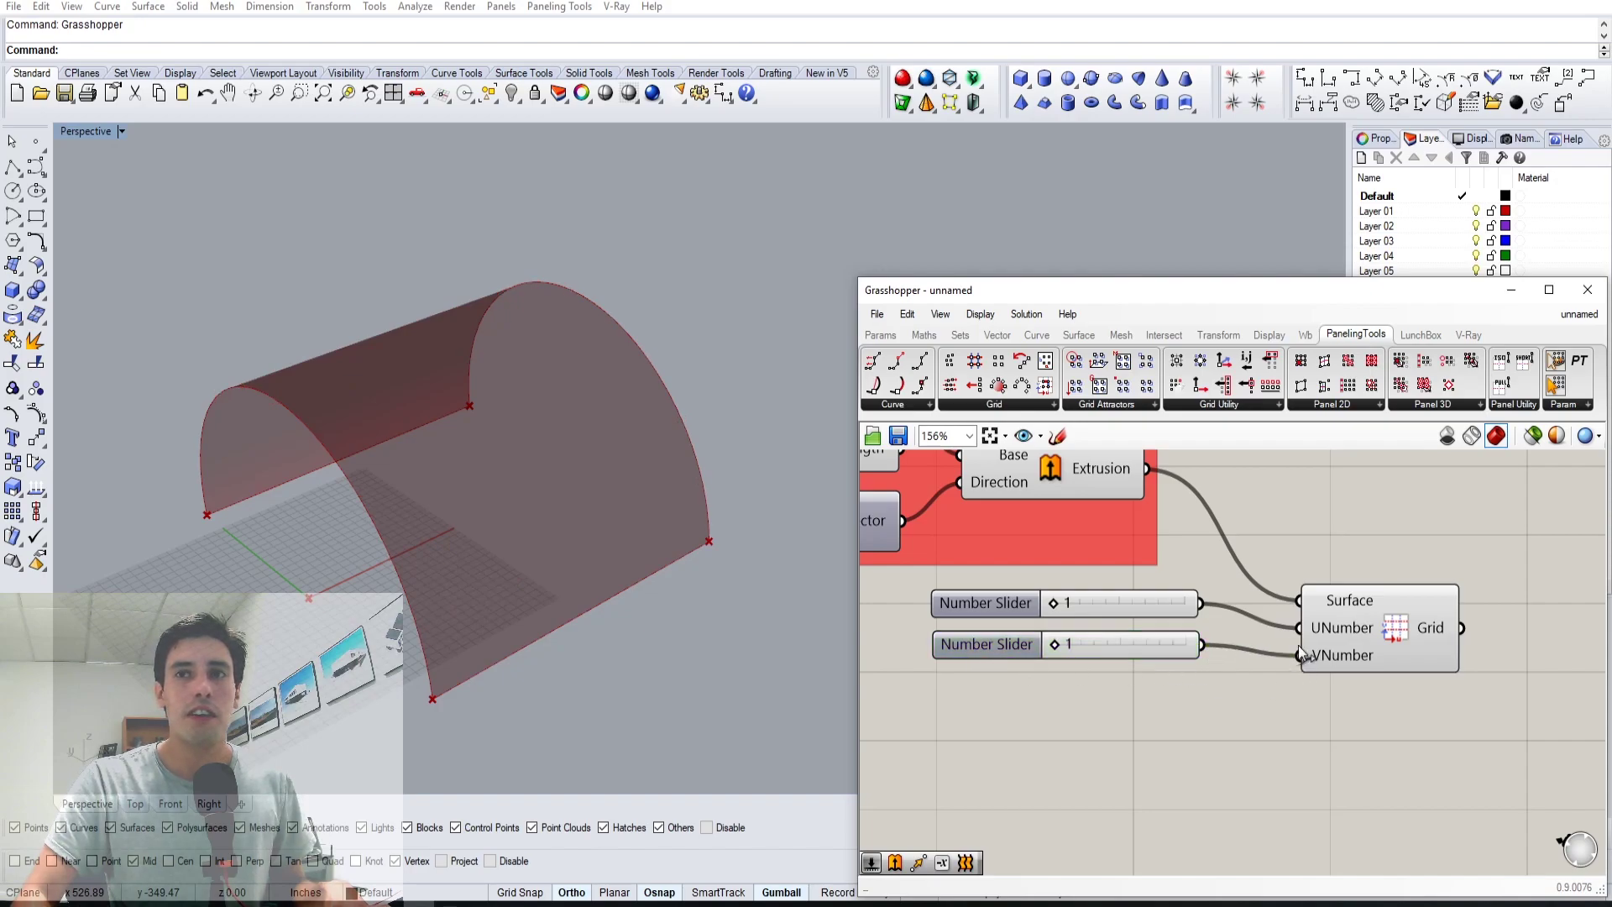
- Set the grid's U number slider to 4 and its V number slider to 9
drag(1060, 602, 1073, 606)
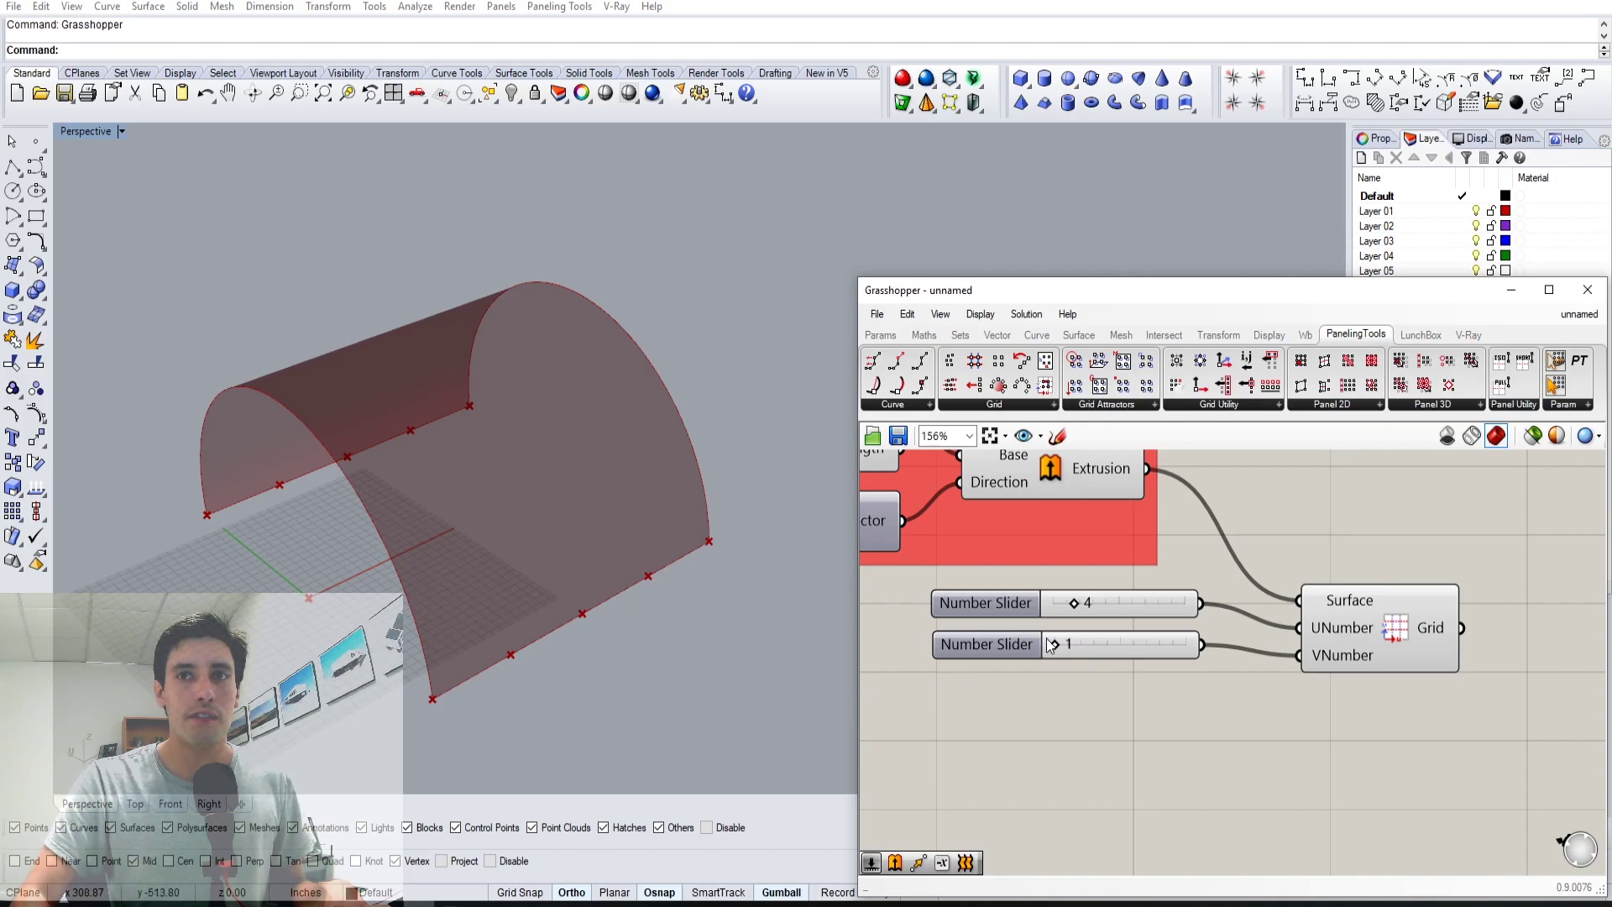
drag(1070, 641, 1109, 640)
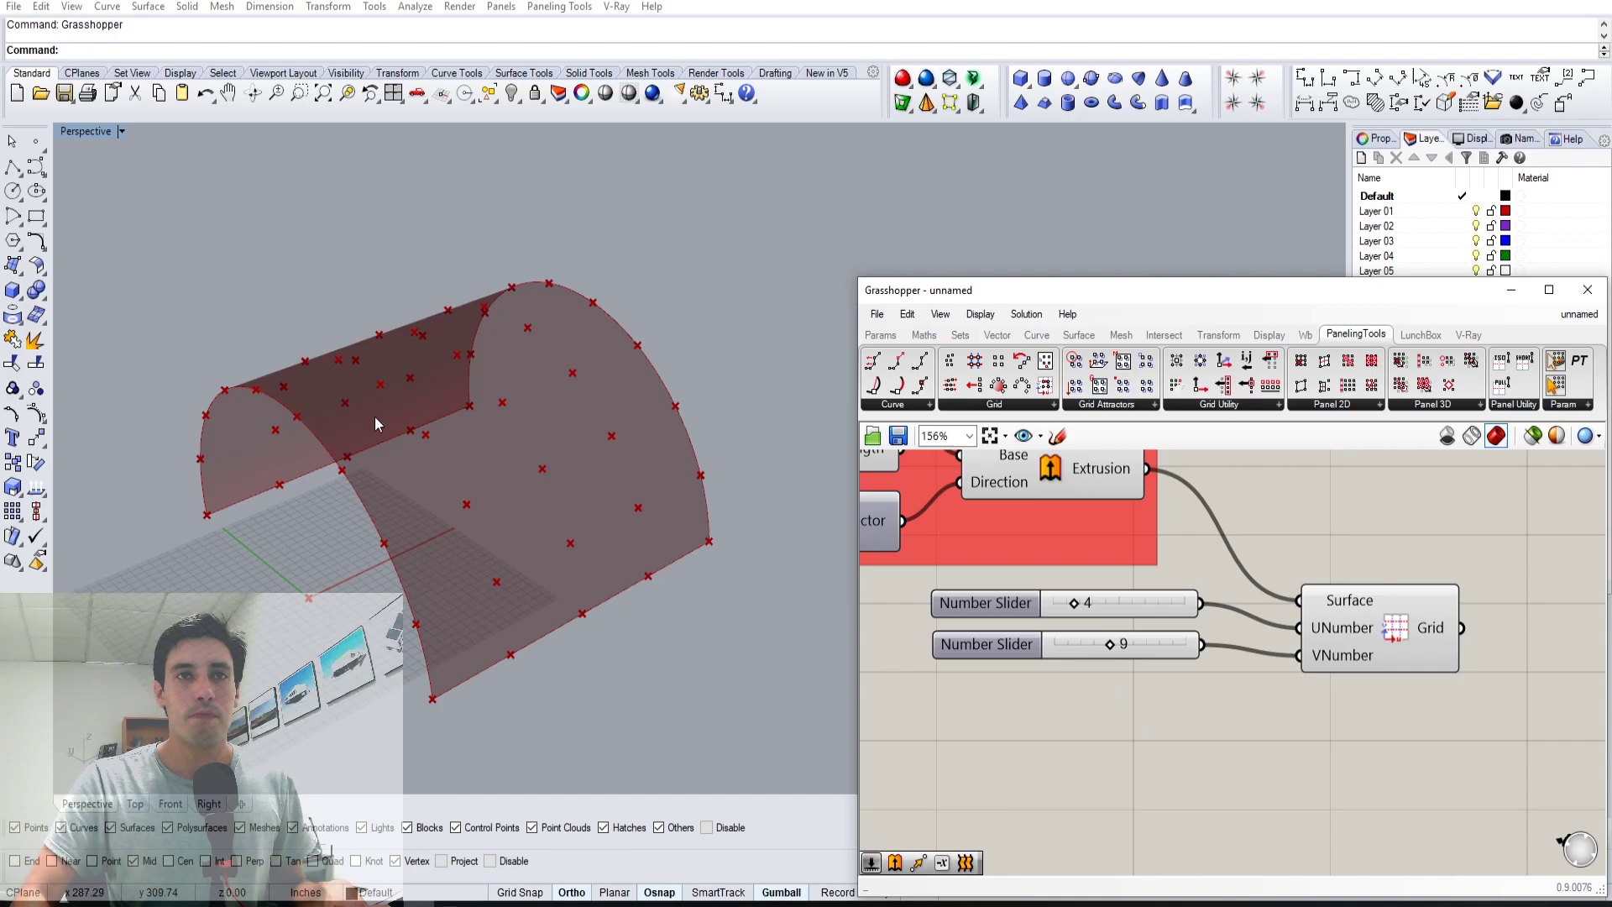
right_drag(492, 482, 493, 446)
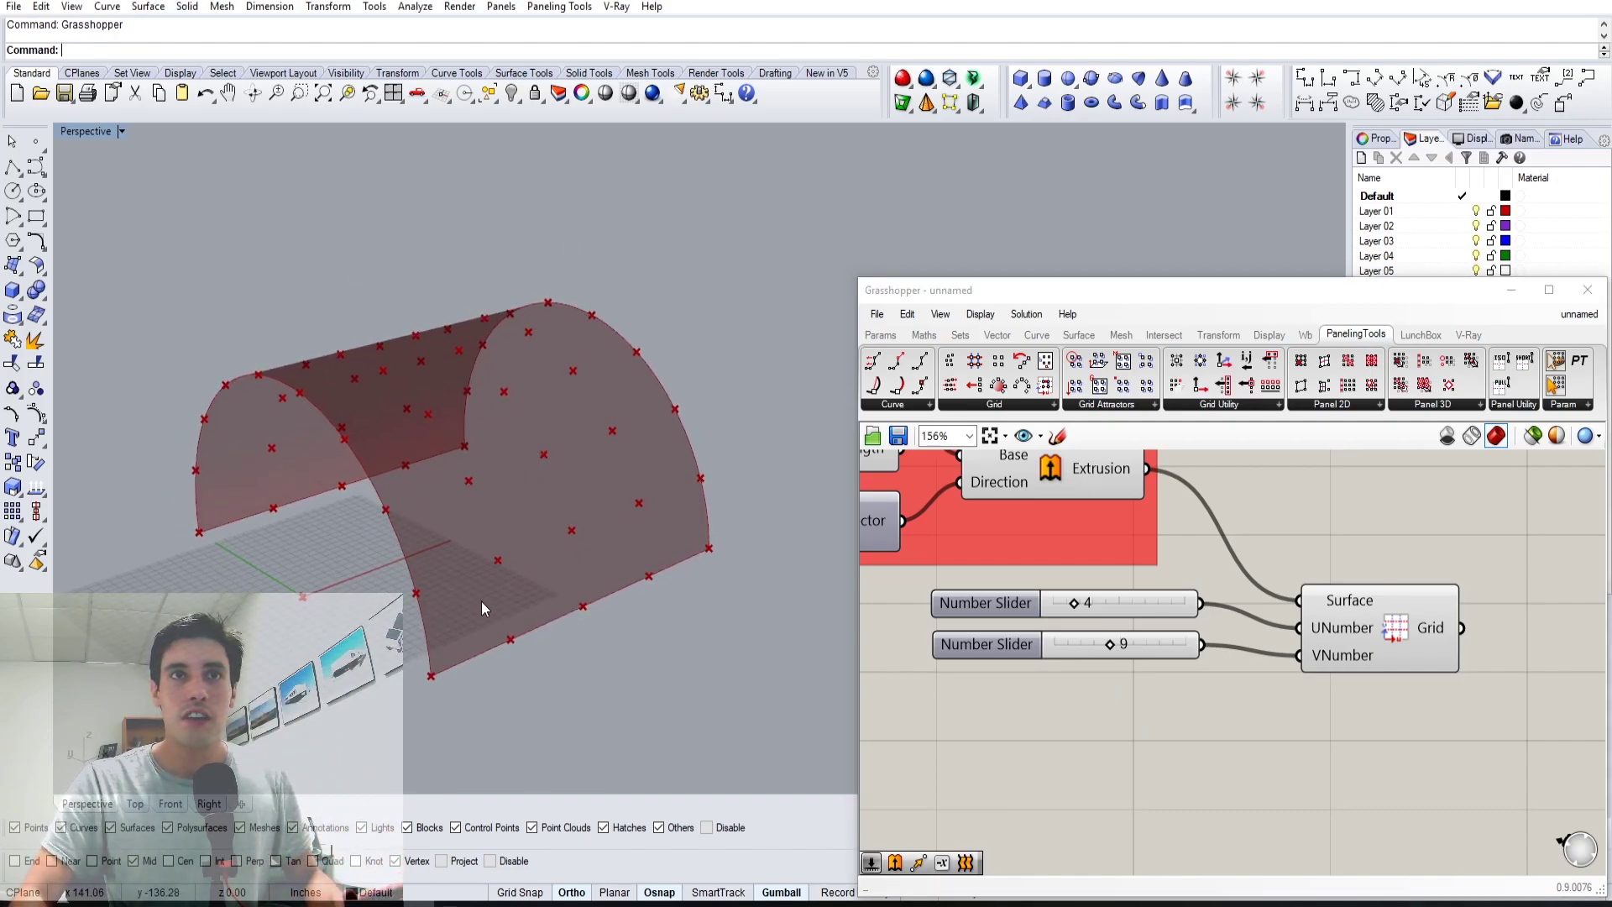
click(1153, 735)
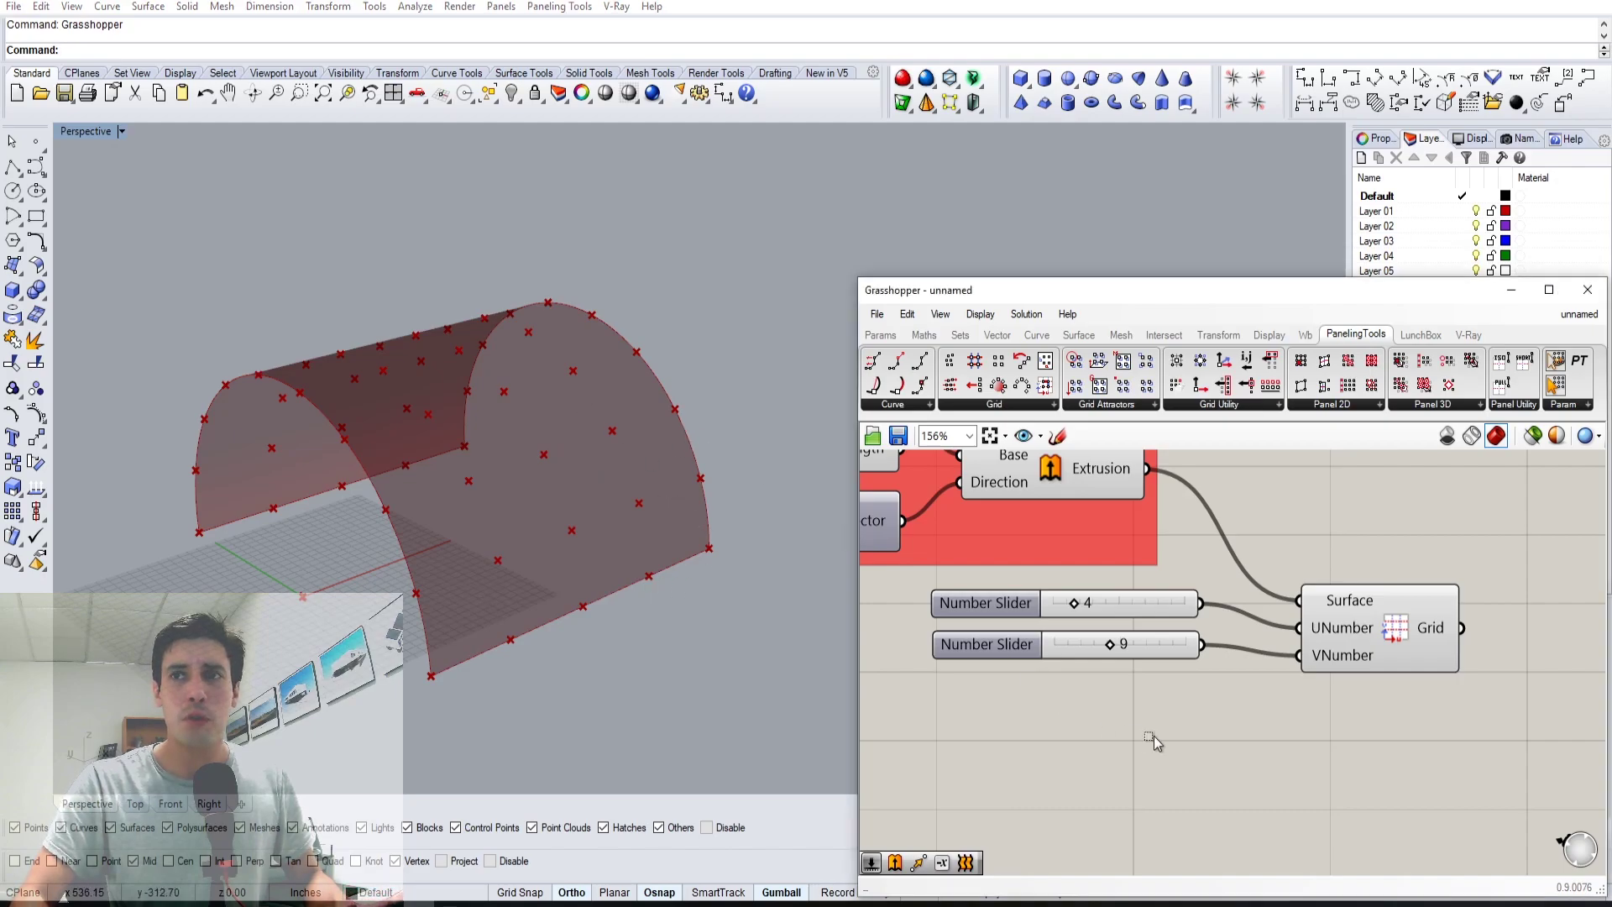
- Move the surface grid component and its two sliders together slightly lower on the canvas, clear of the red group
scroll(1394, 692, down, 2)
click(1343, 618)
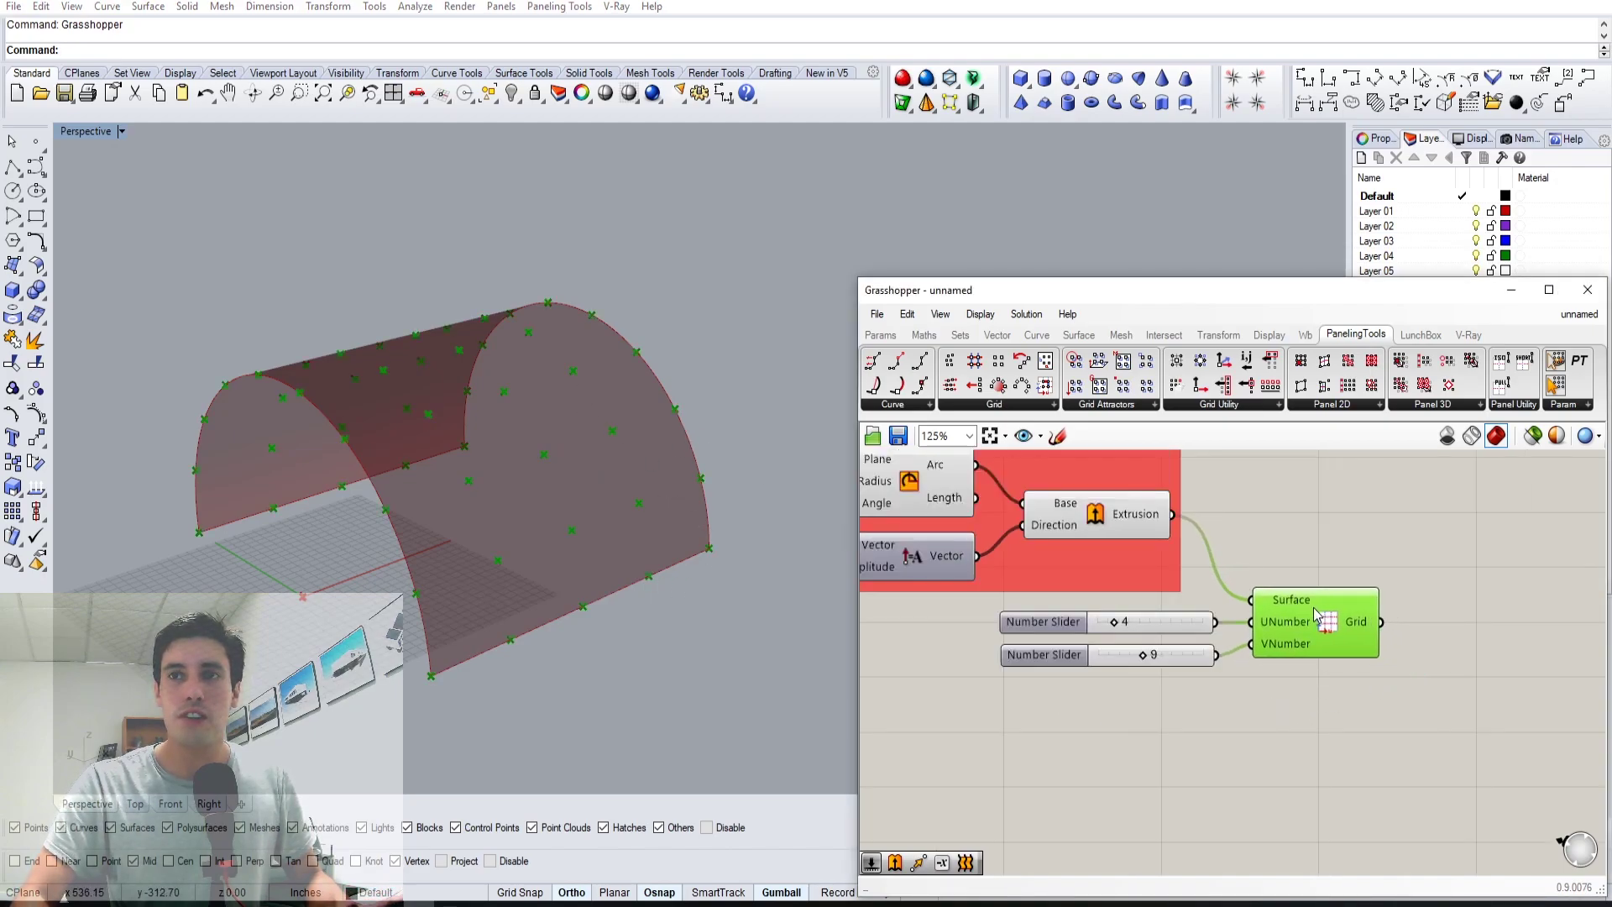
click(1364, 703)
scroll(1324, 643, down, 1)
click(1322, 643)
right_drag(1361, 713, 1243, 695)
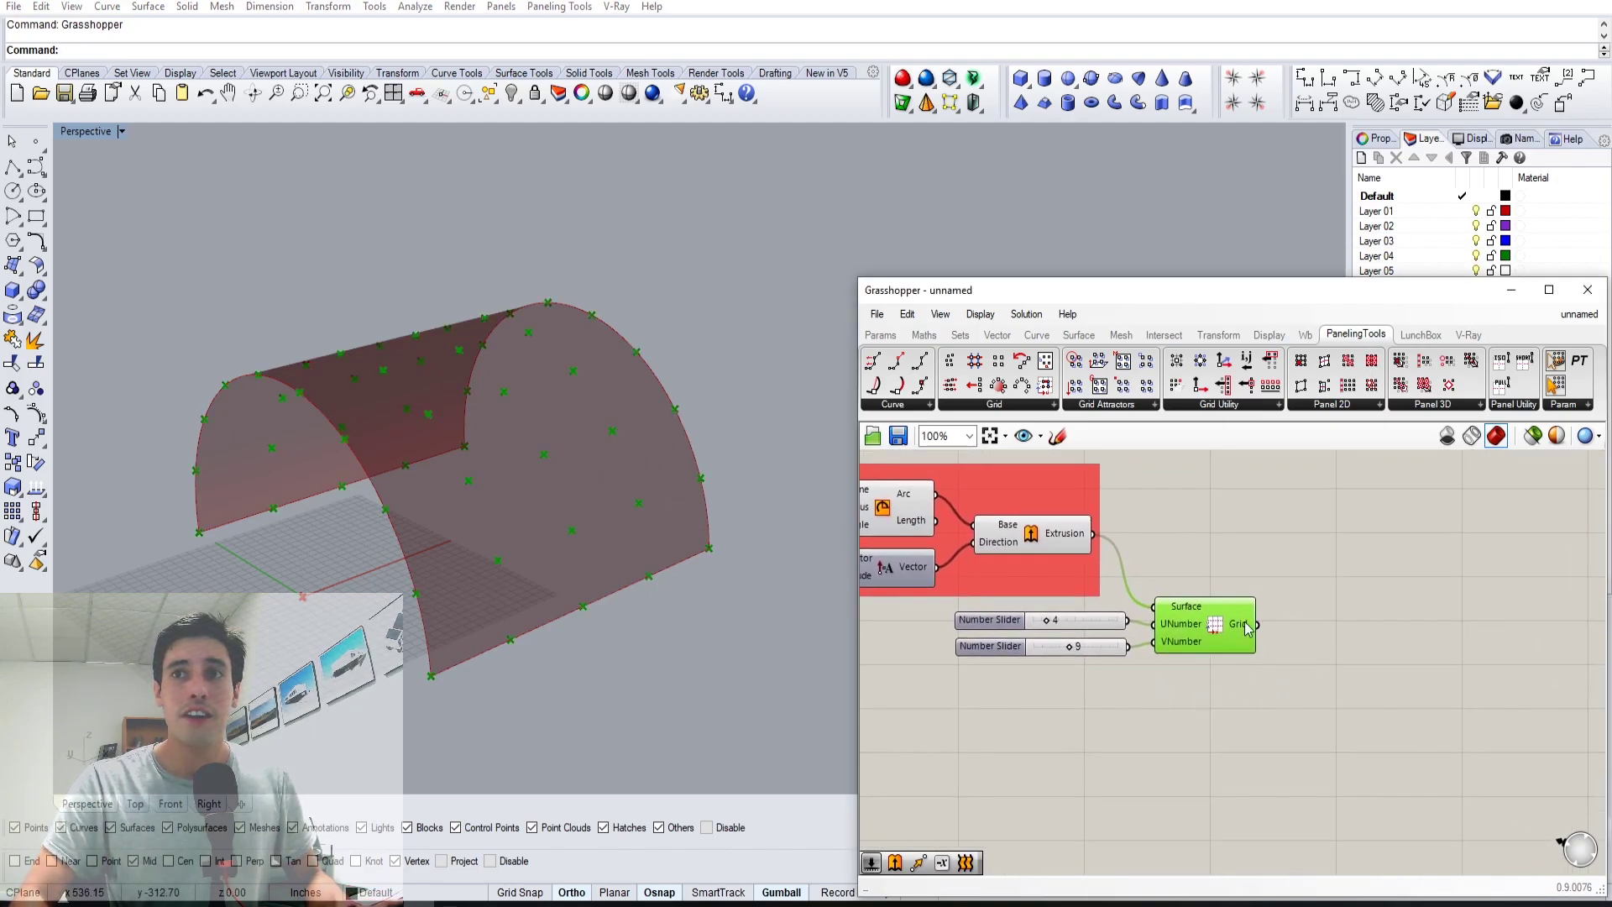
drag(1266, 702, 971, 610)
drag(1206, 623, 1221, 657)
click(1245, 578)
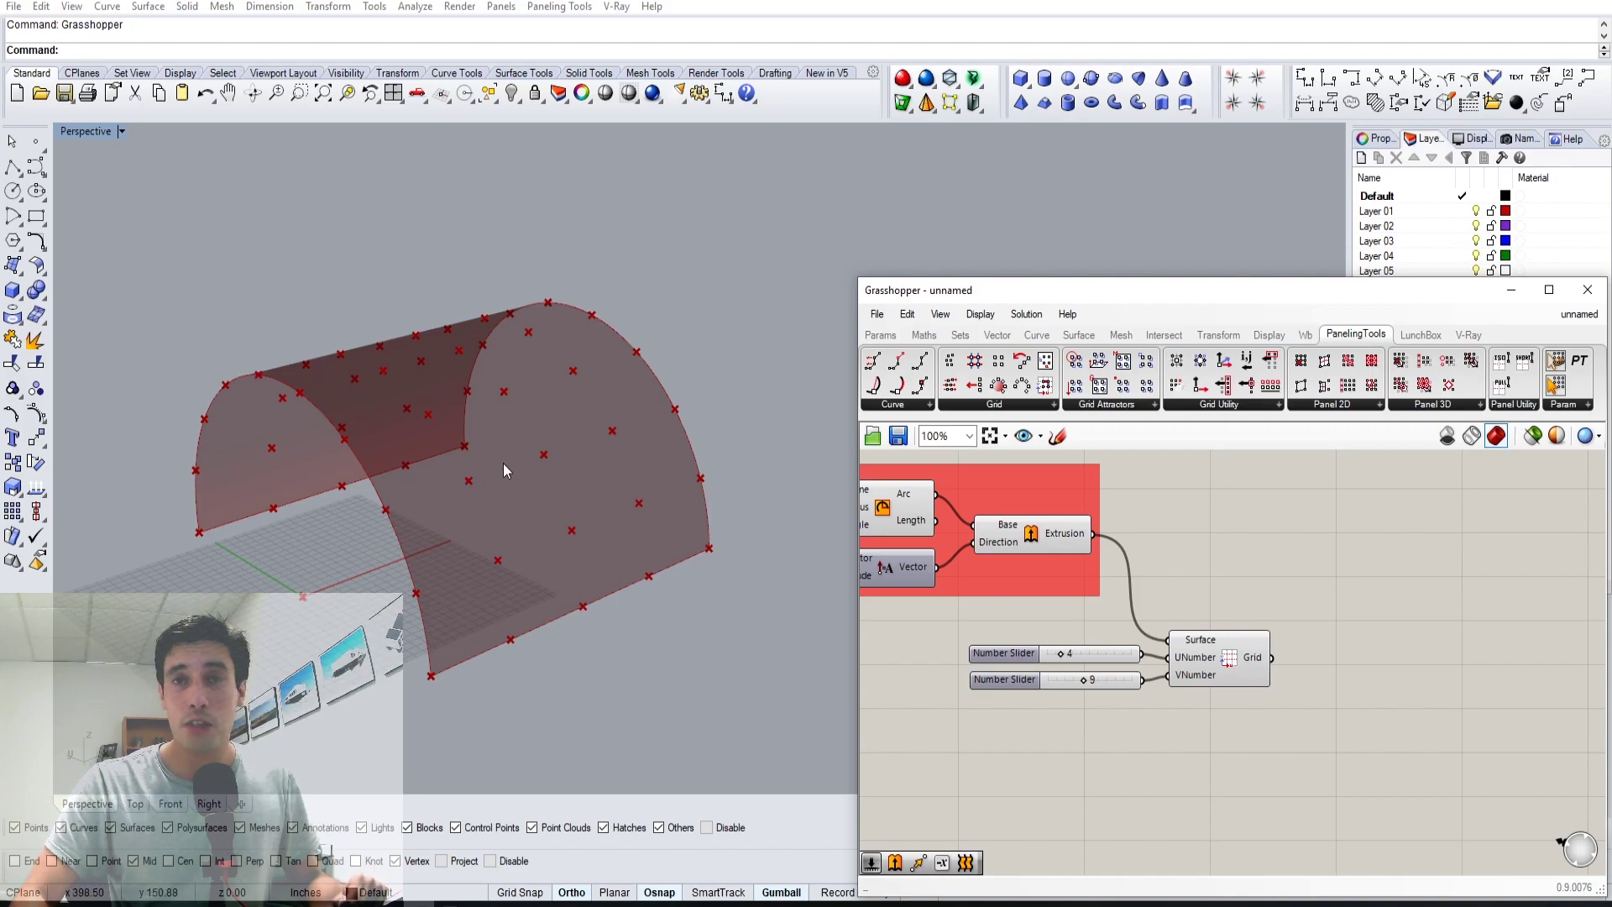
- Find the PanelingTools Offset Grid component and place it beside the surface grid component
click(1341, 409)
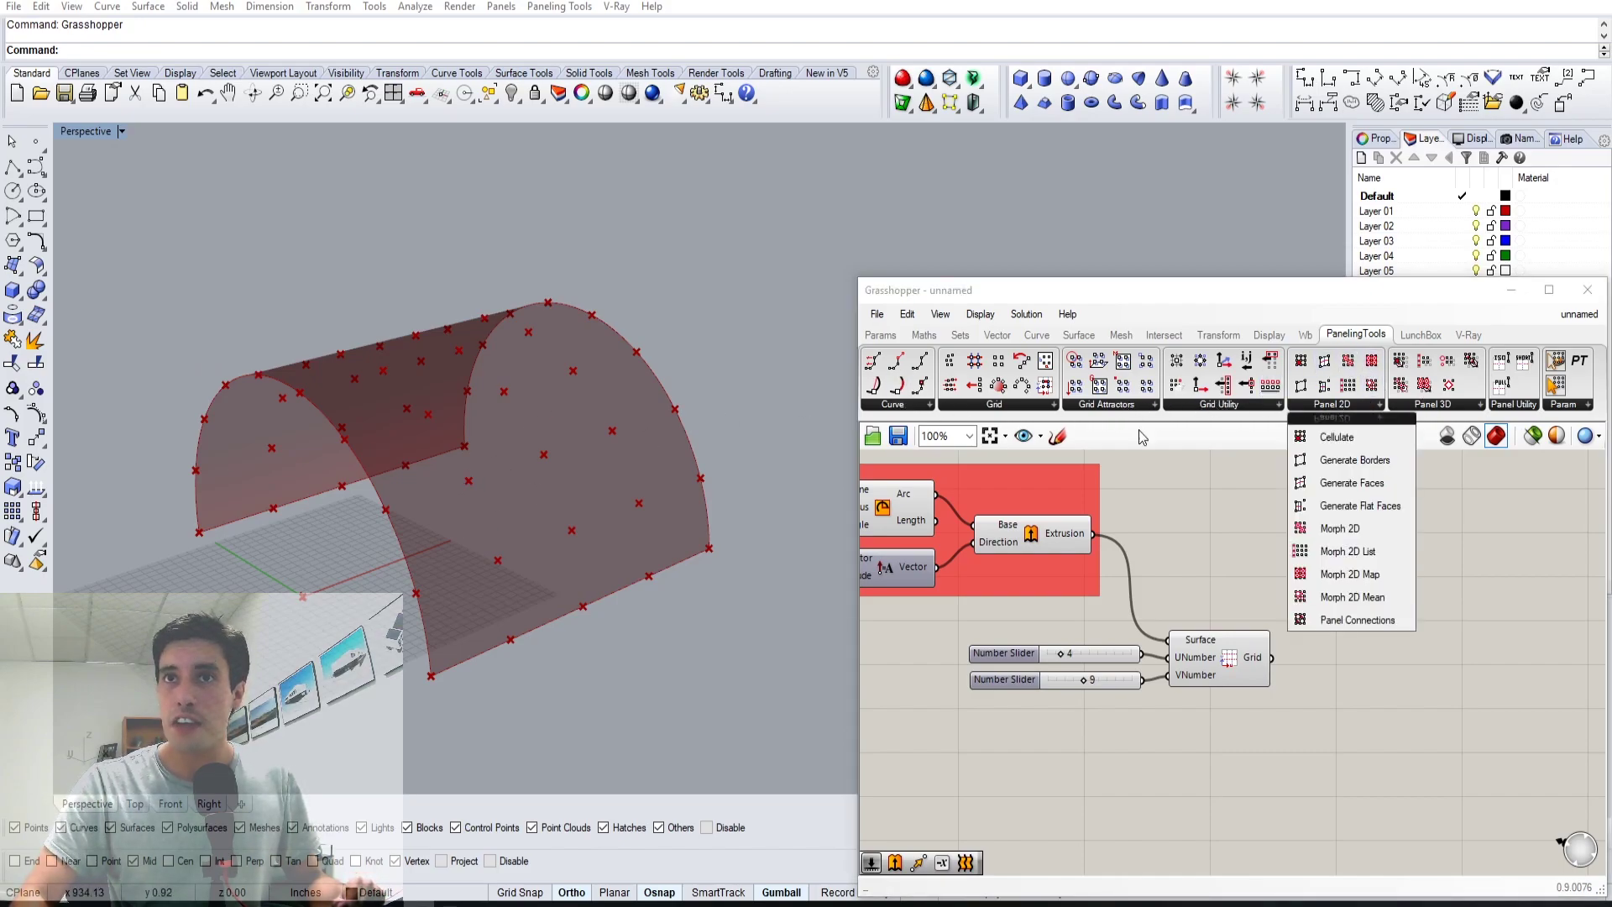
click(1231, 537)
click(1232, 410)
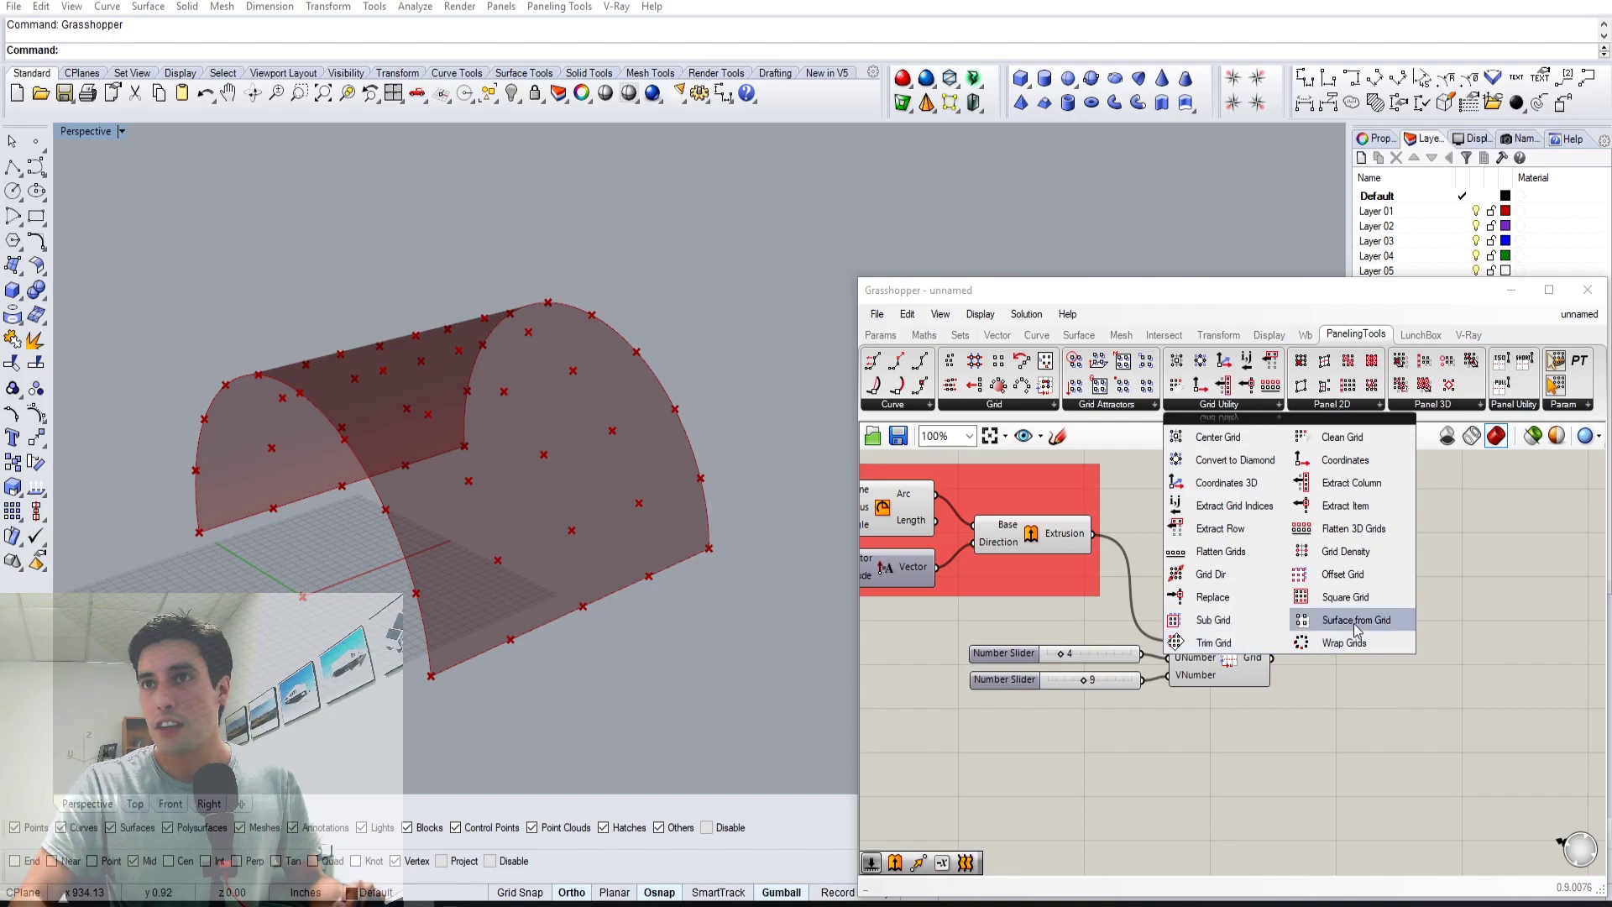
drag(1362, 579, 1358, 547)
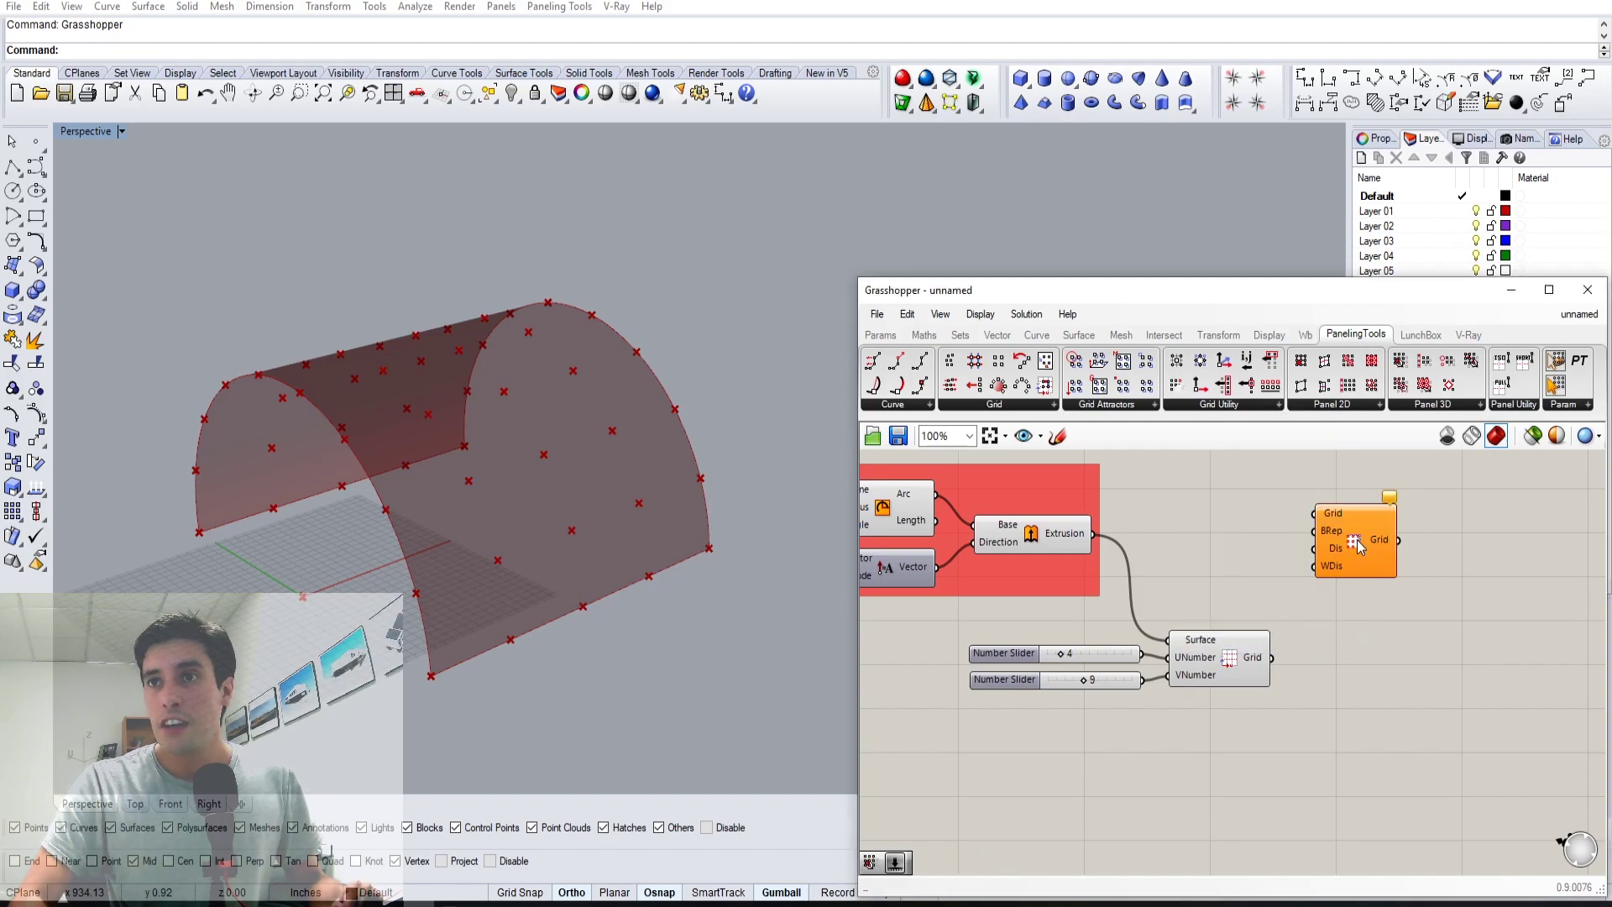
double_click(1376, 674)
text(O)
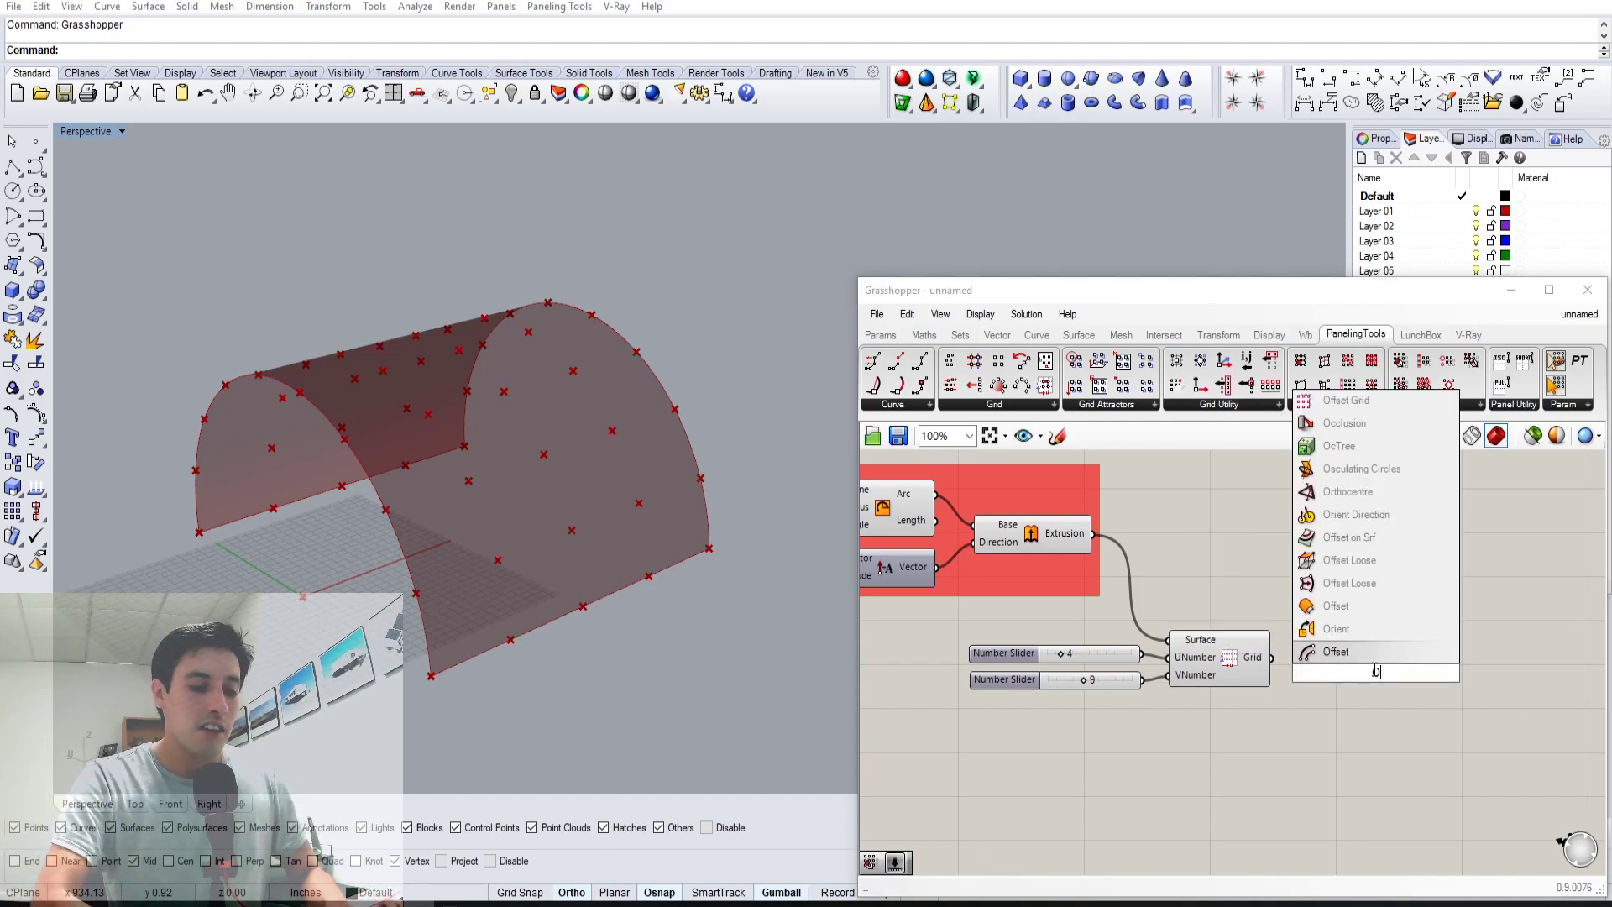
text(FFSE)
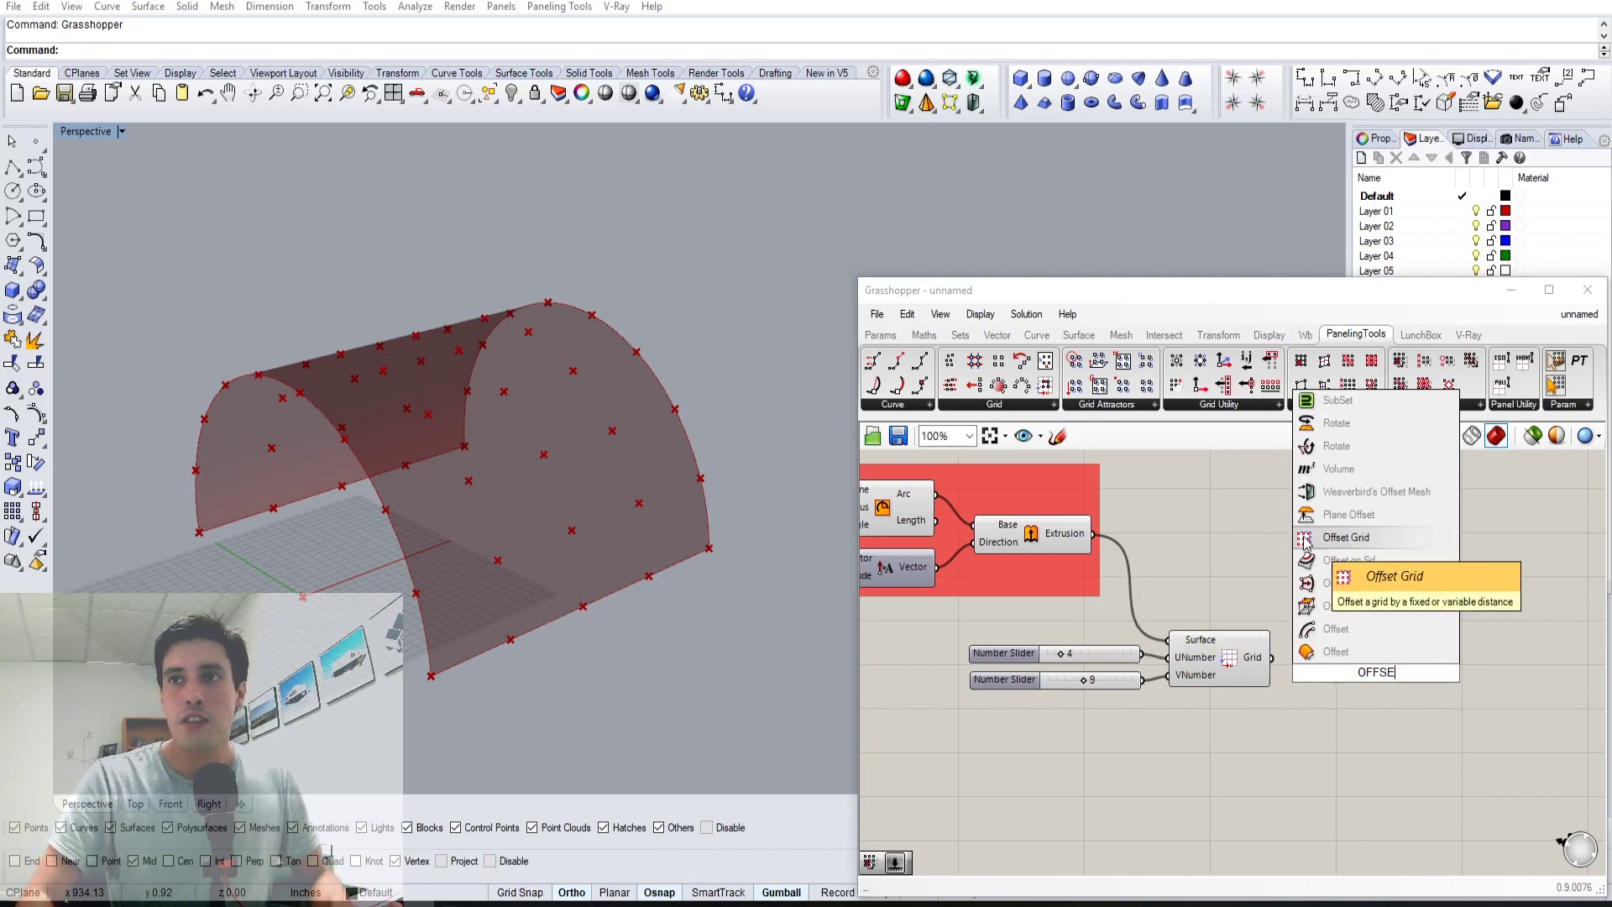
key(Escape)
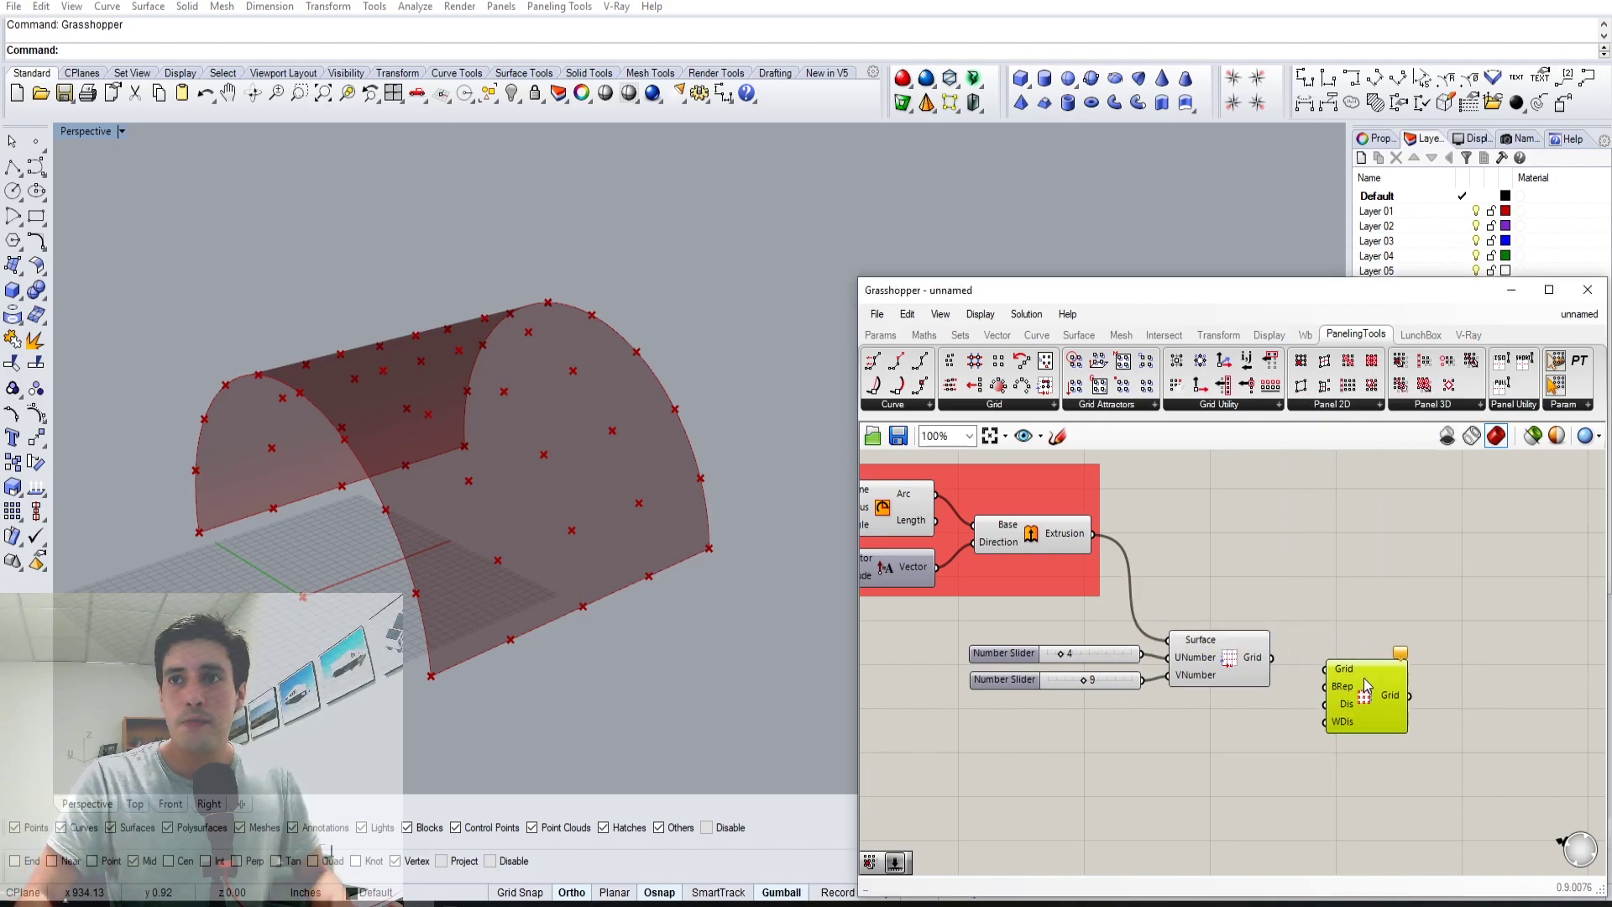
- Connect the surface grid to the Offset Grid's Grid input and the extrusion to its BRep input
click(1276, 661)
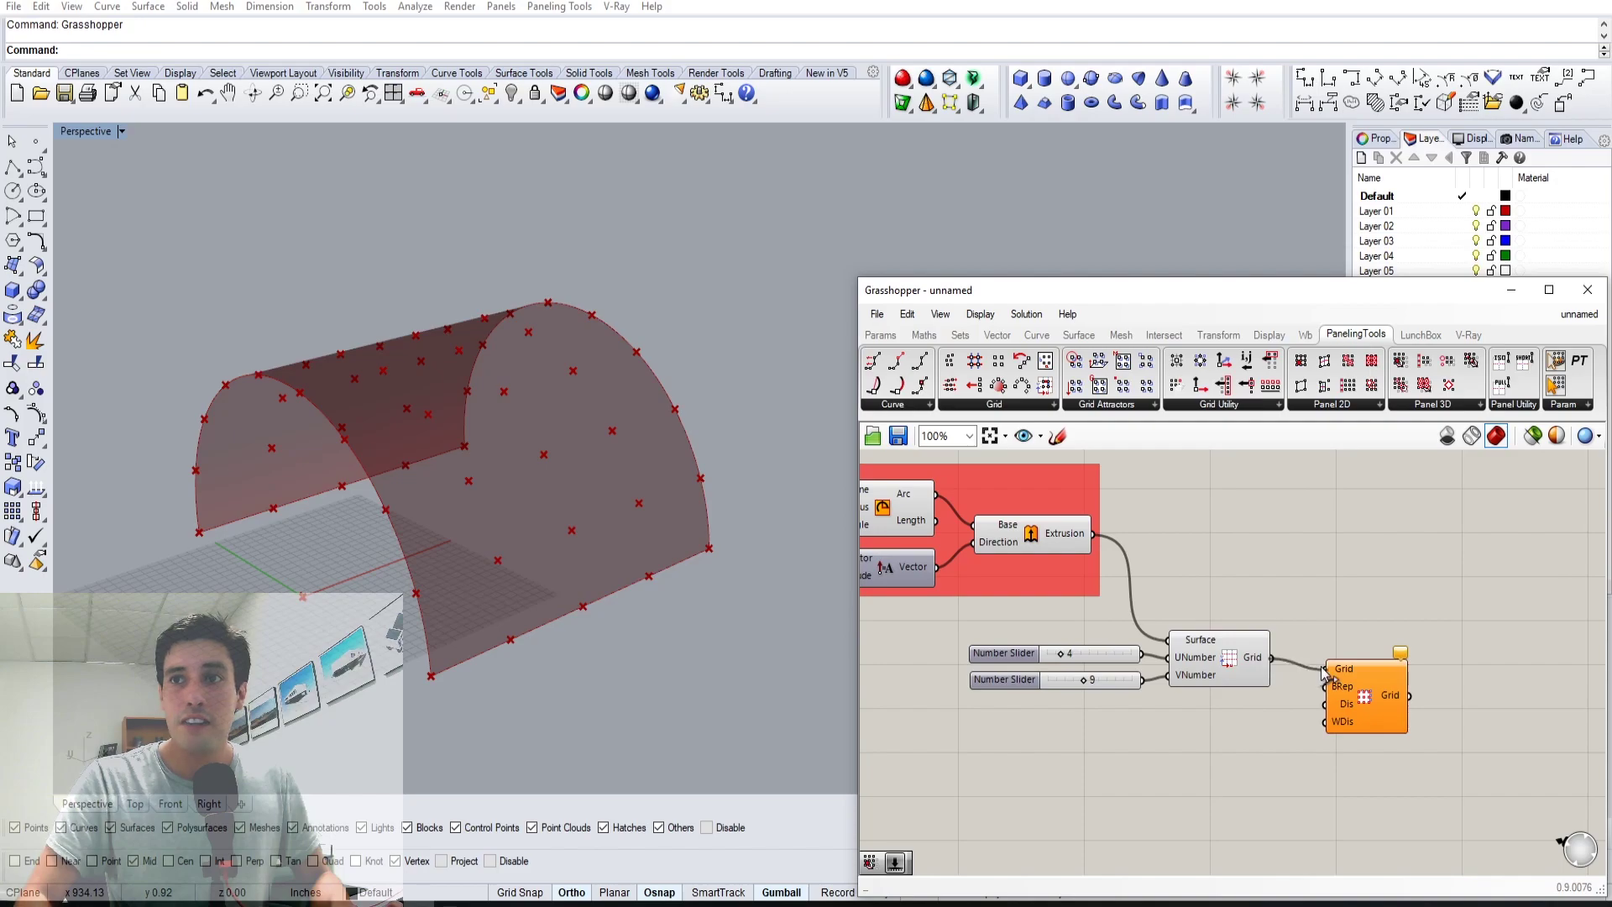
drag(1322, 669, 1326, 669)
drag(1352, 688, 1348, 651)
click(1270, 562)
click(1026, 529)
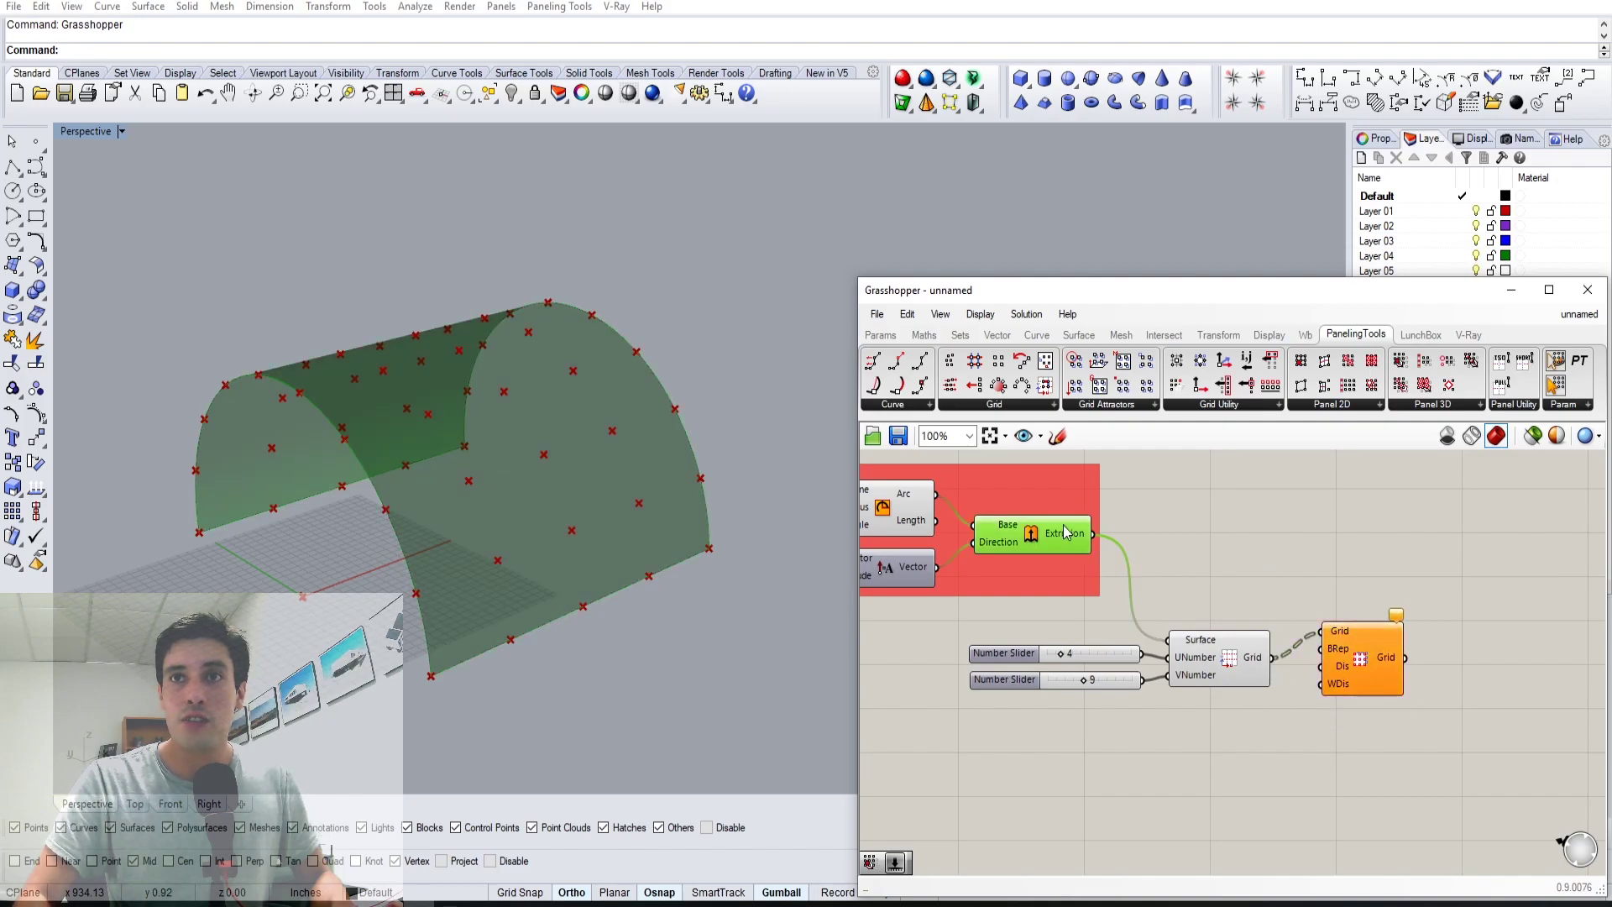
drag(1094, 535, 1347, 714)
click(1341, 633)
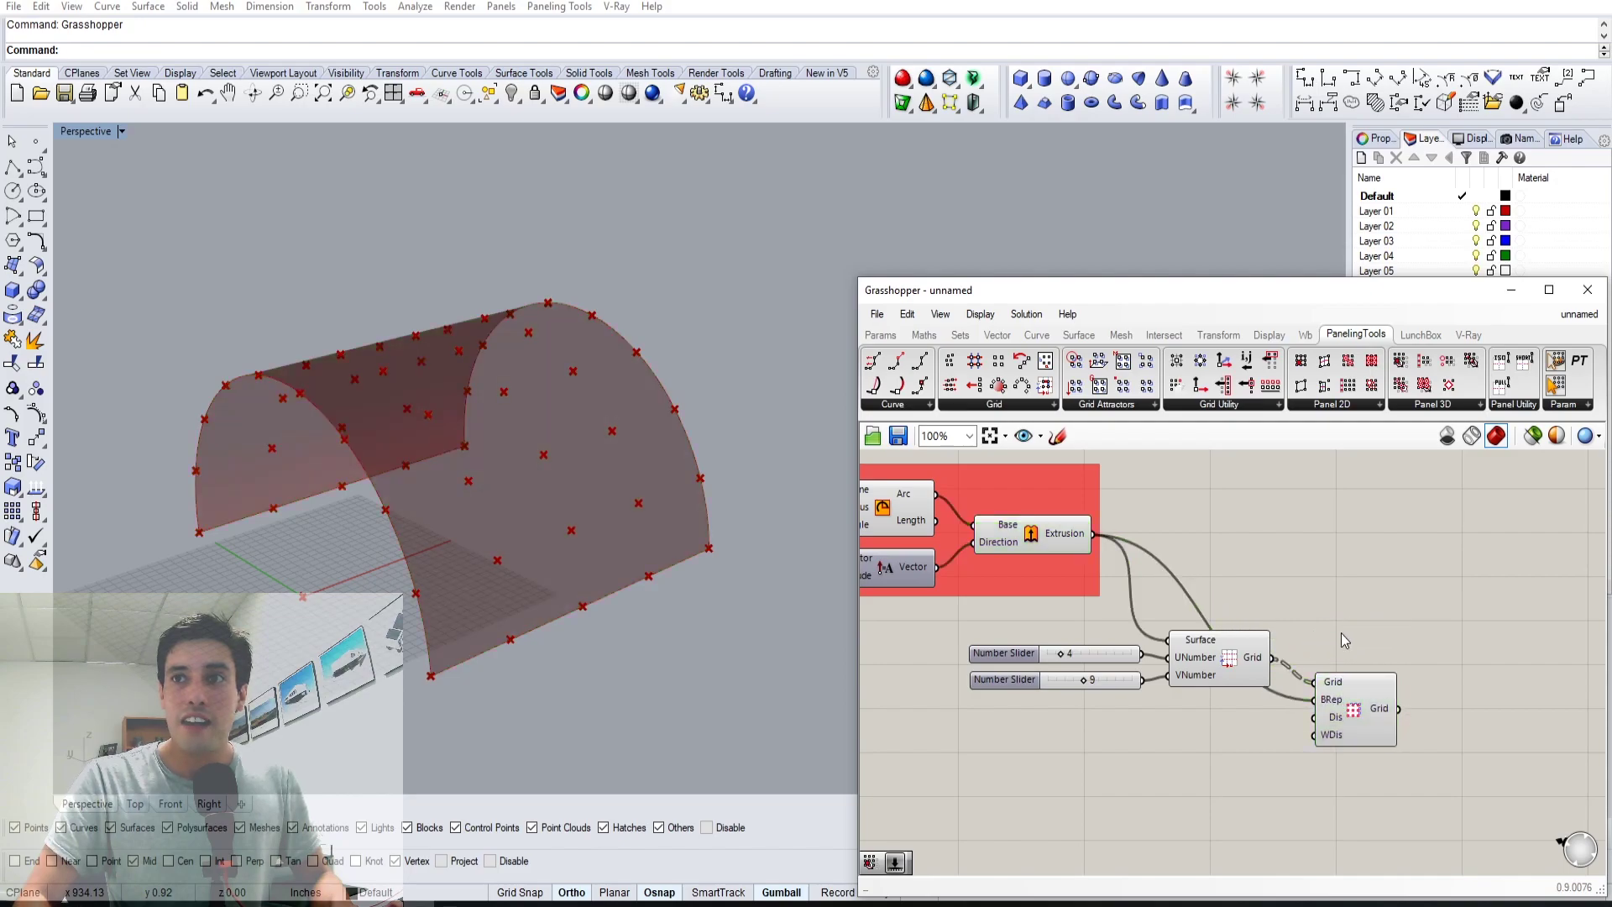
- Add a number slider of 12 and connect it to the Offset Grid's Dis input
right_drag(1200, 750, 1236, 673)
double_click(1237, 670)
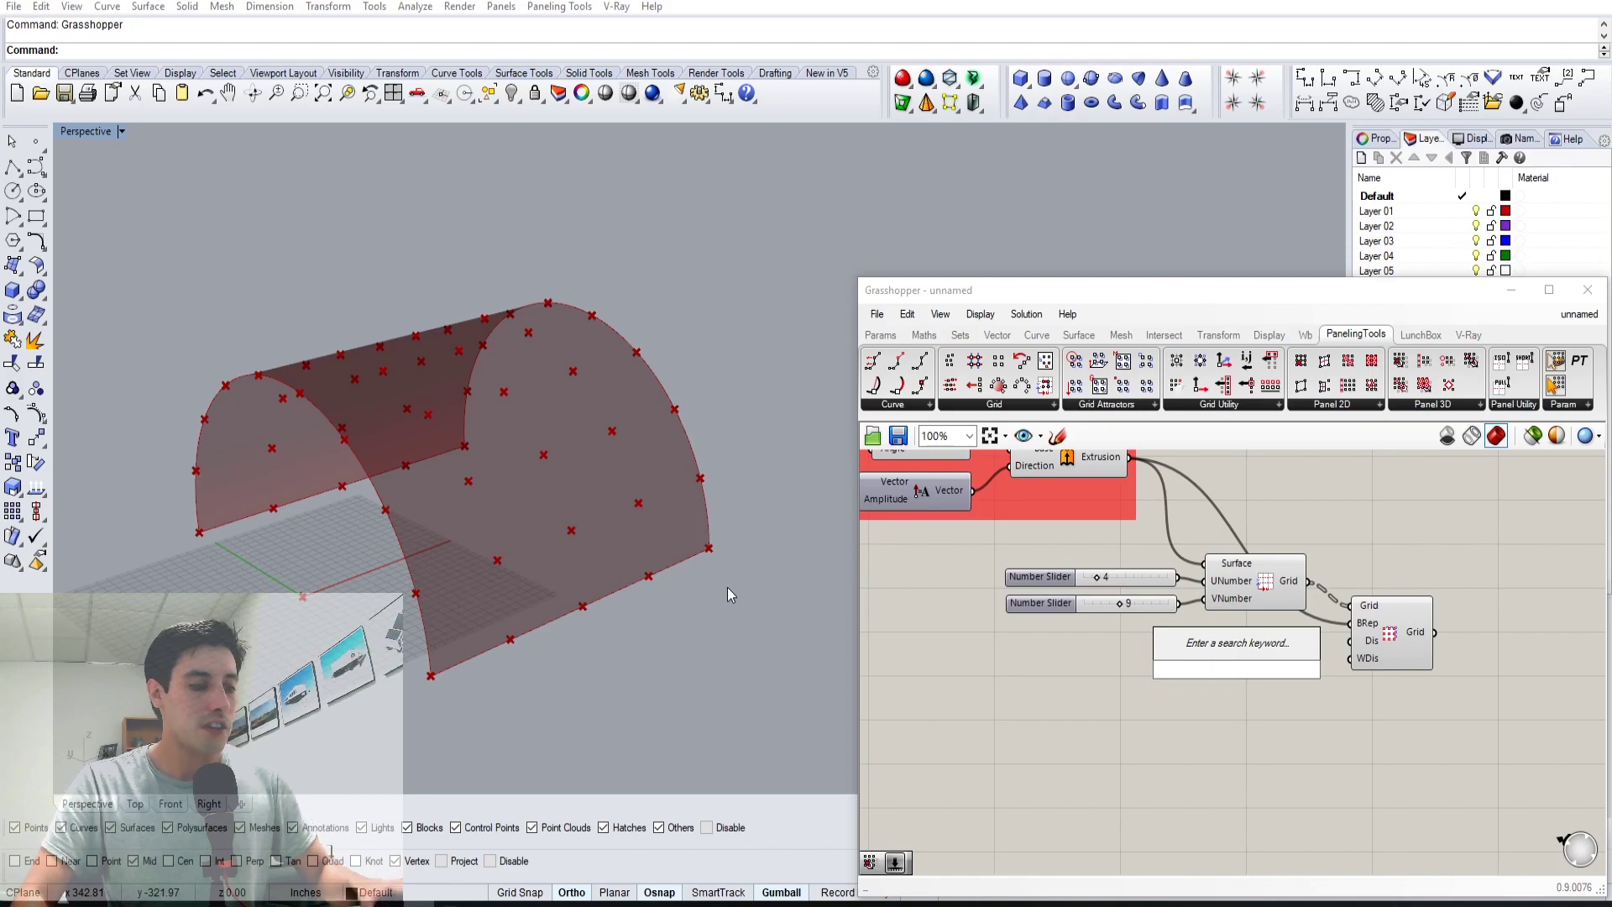
text(12)
key(Return)
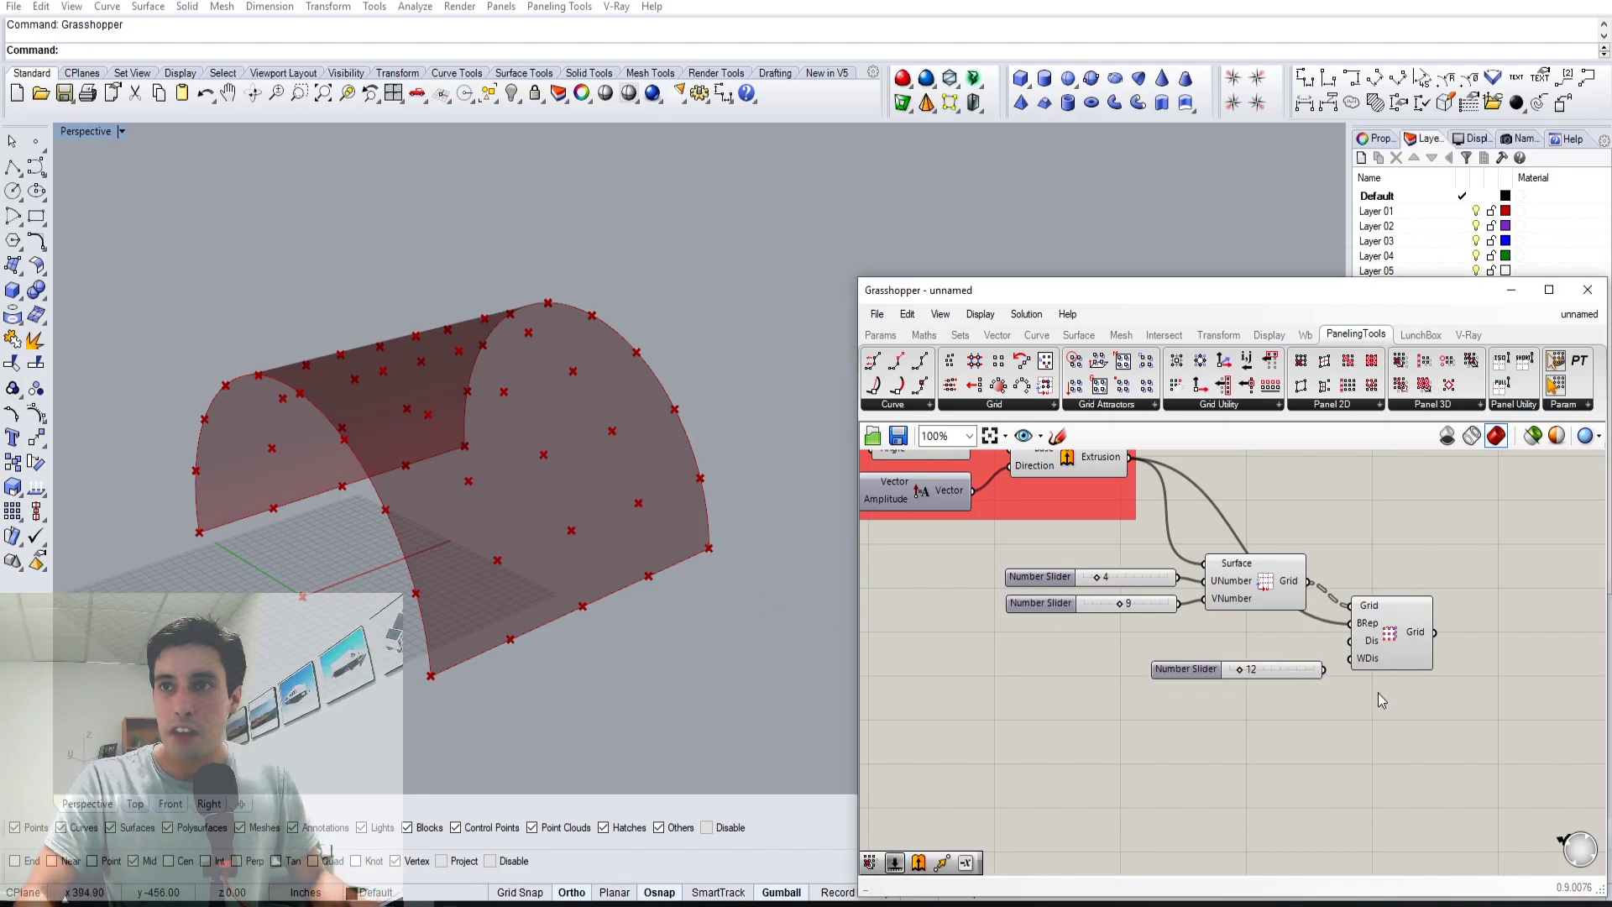
drag(1341, 649, 1348, 641)
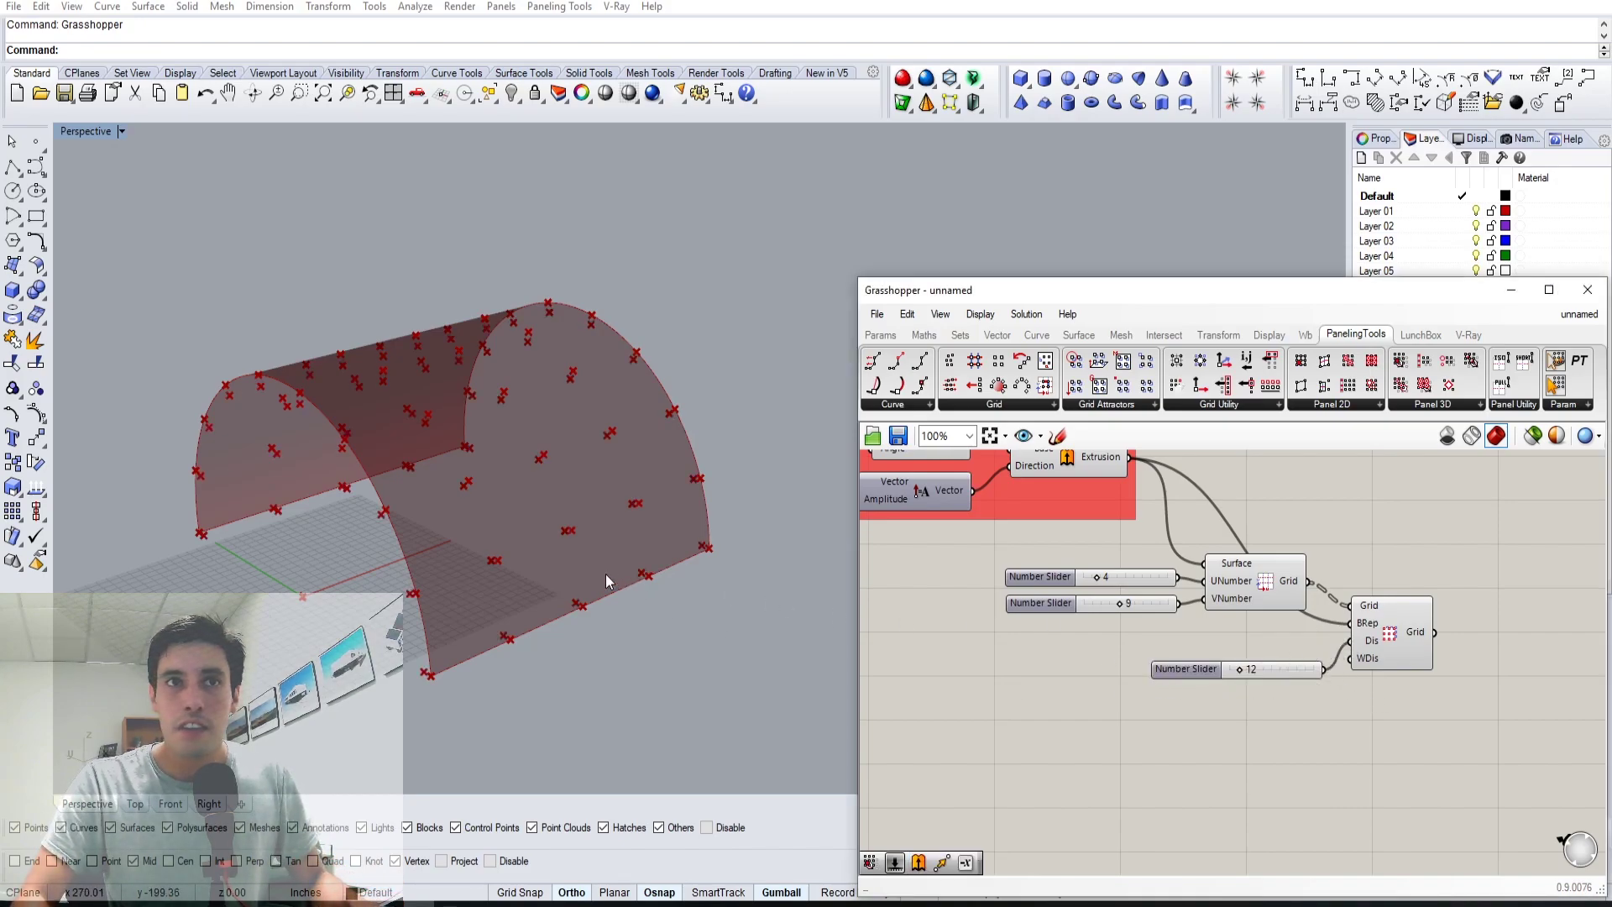
- Set the offset distance slider to 23 while viewing the vault from another angle
right_drag(606, 574, 800, 578)
scroll(1286, 669, up, 3)
drag(1238, 668, 1259, 647)
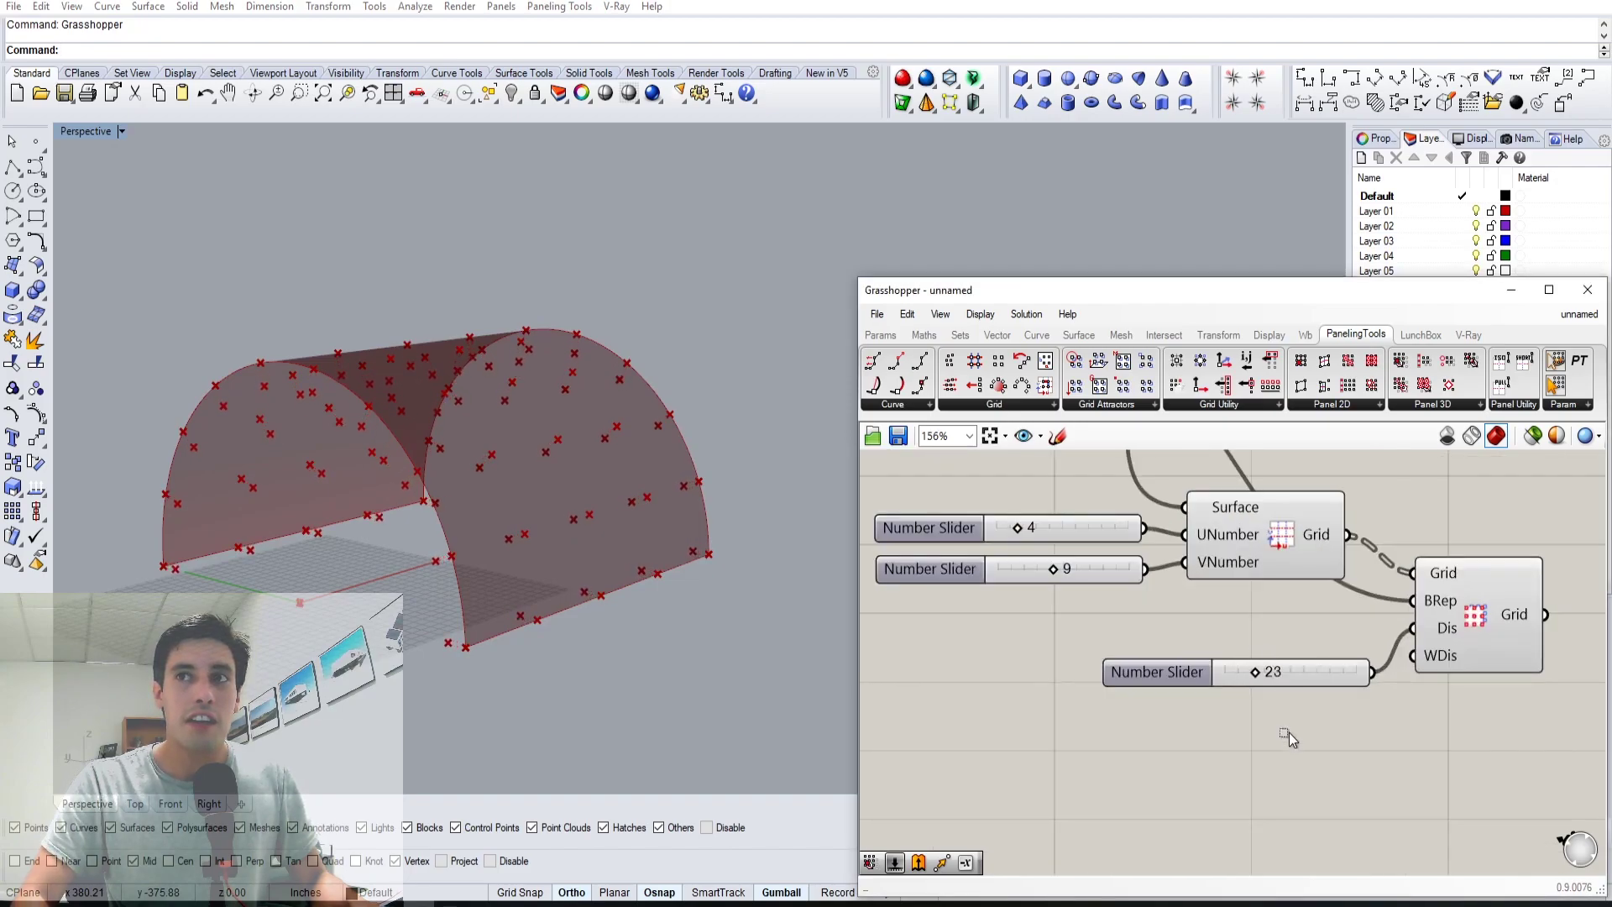
- Add a surface Flip component after the red group and connect the extrusion to its Surface input
right_drag(1264, 560, 1243, 670)
click(1245, 626)
right_drag(1237, 561, 1367, 694)
click(1366, 693)
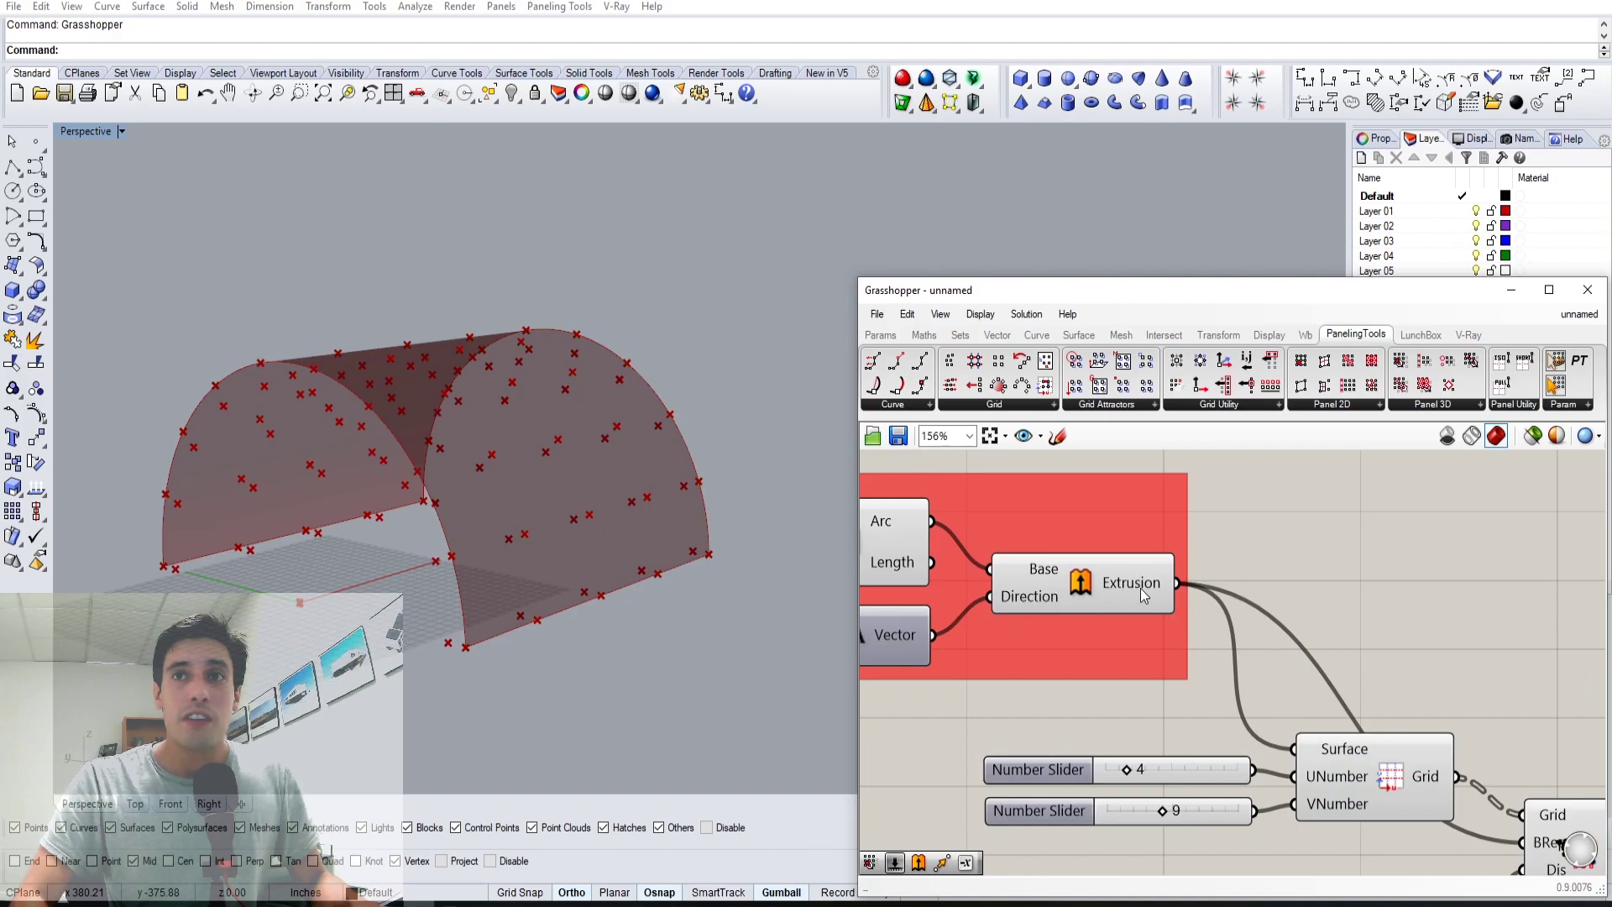
right_drag(1461, 808, 1288, 712)
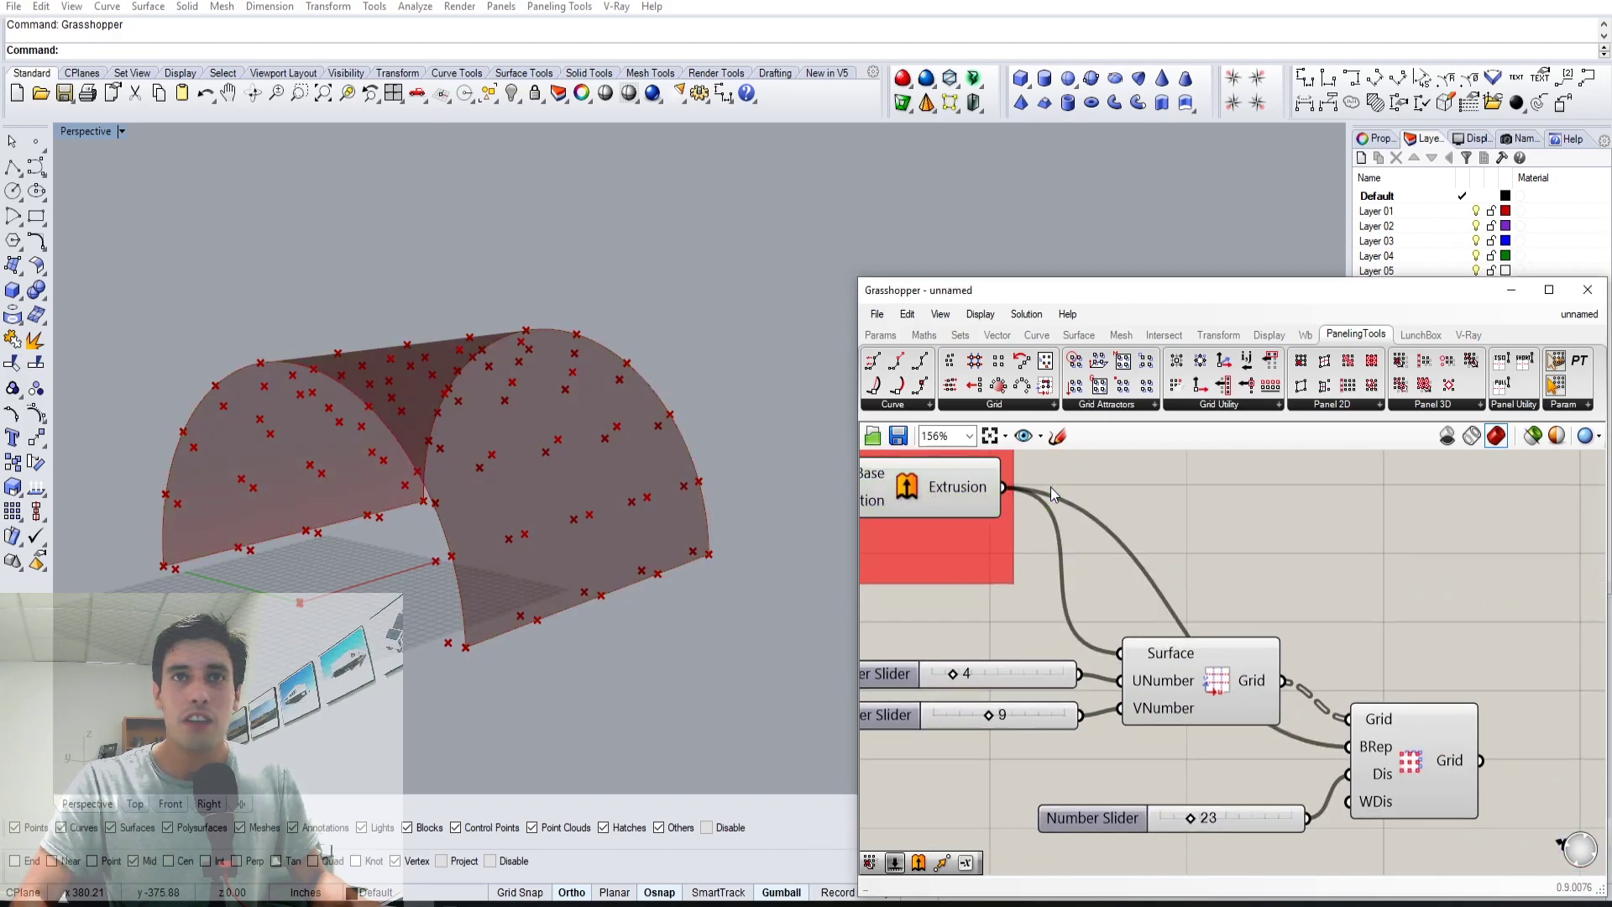
right_drag(1099, 483, 1091, 562)
double_click(1091, 561)
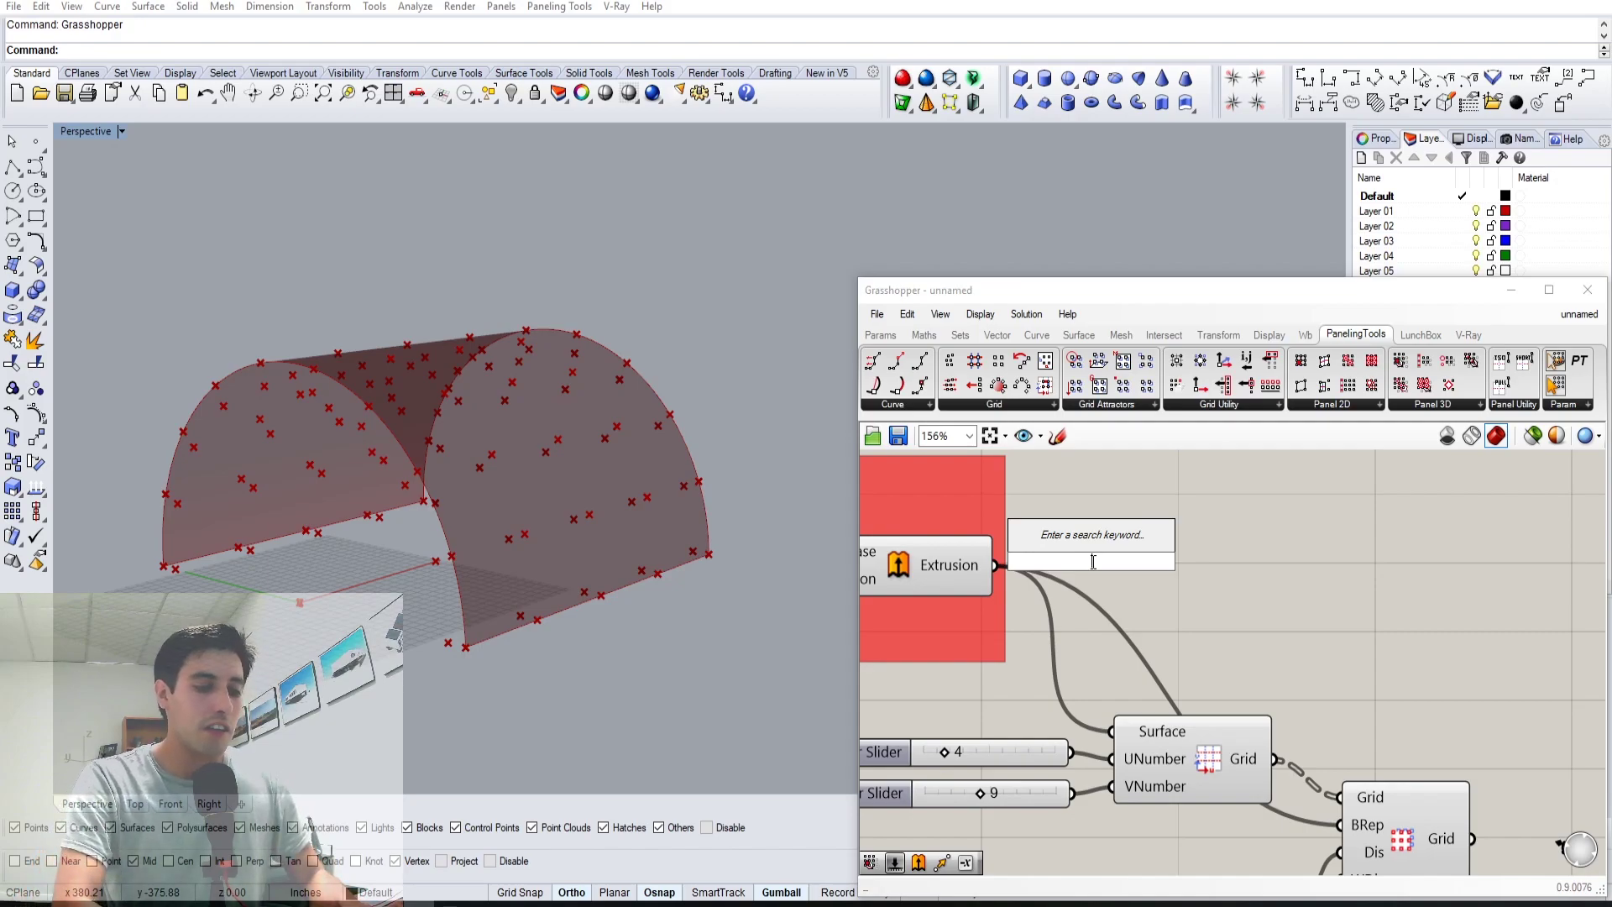
text(FLIP)
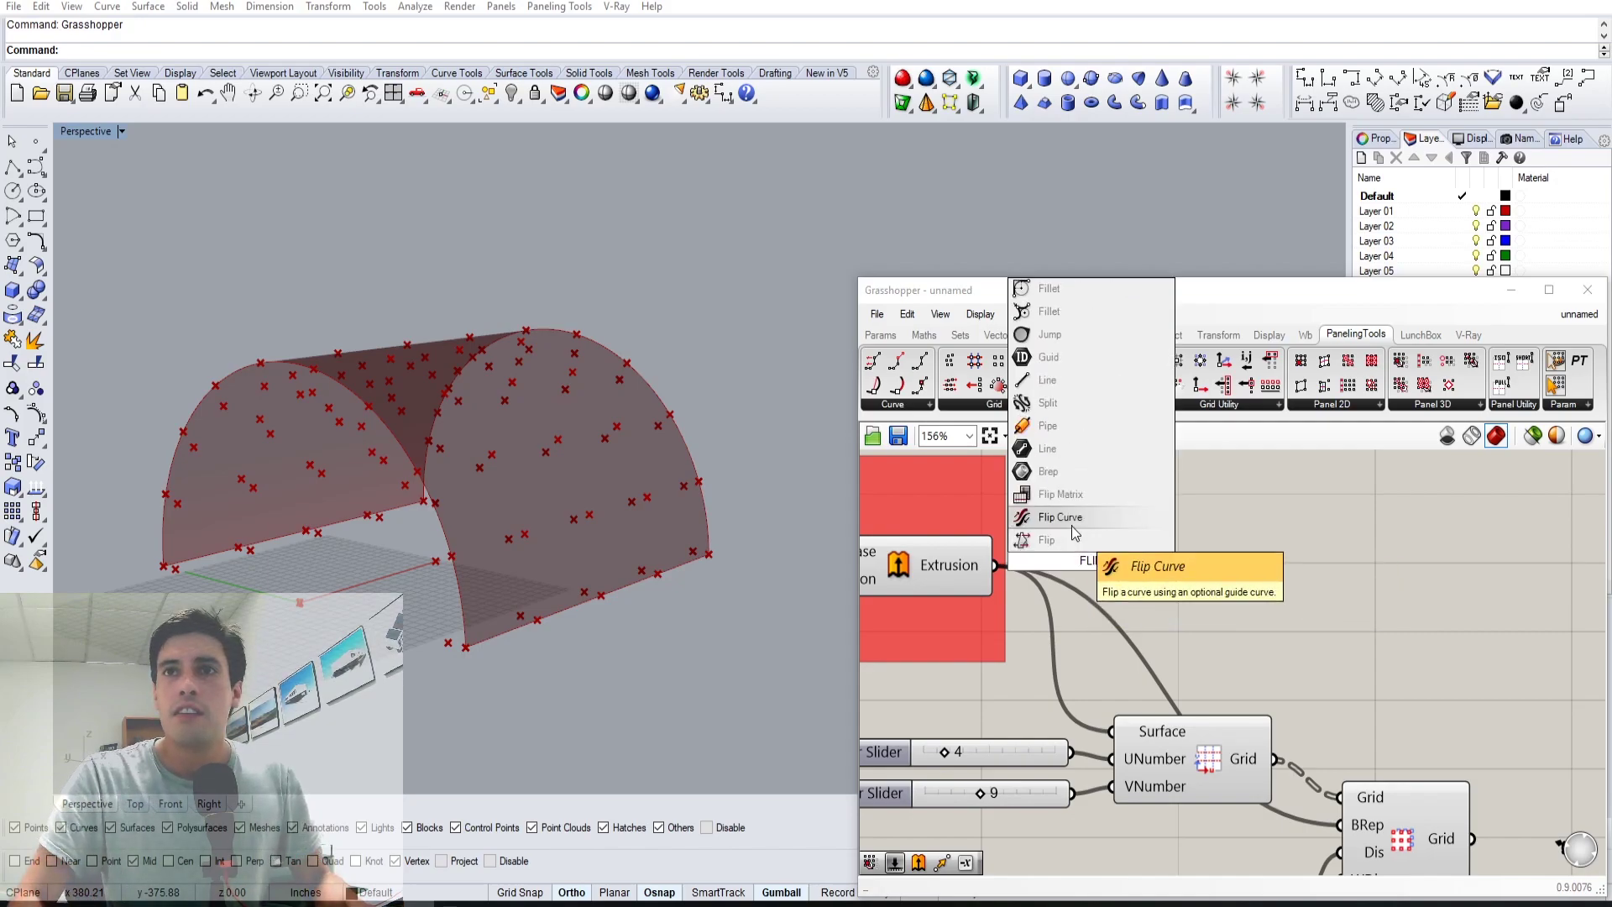
click(1038, 542)
drag(993, 565, 1162, 522)
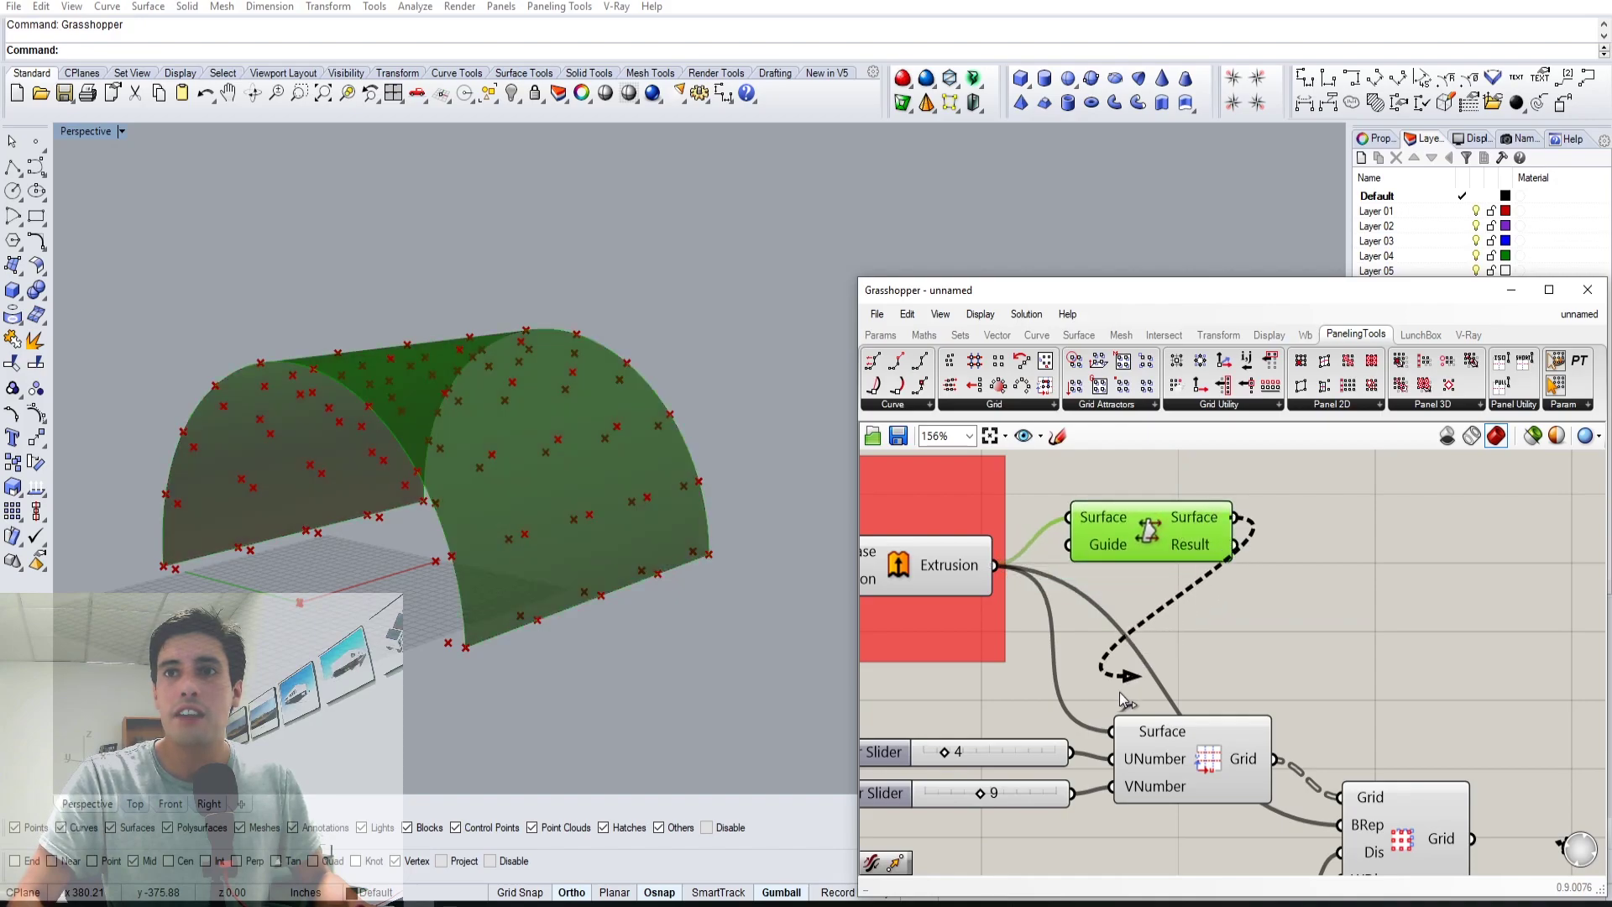
- Connect the flipped surface output to the surface grid's Surface input and the Offset Grid's BRep input
drag(1120, 691, 1116, 727)
click(1251, 537)
drag(1310, 698, 1339, 825)
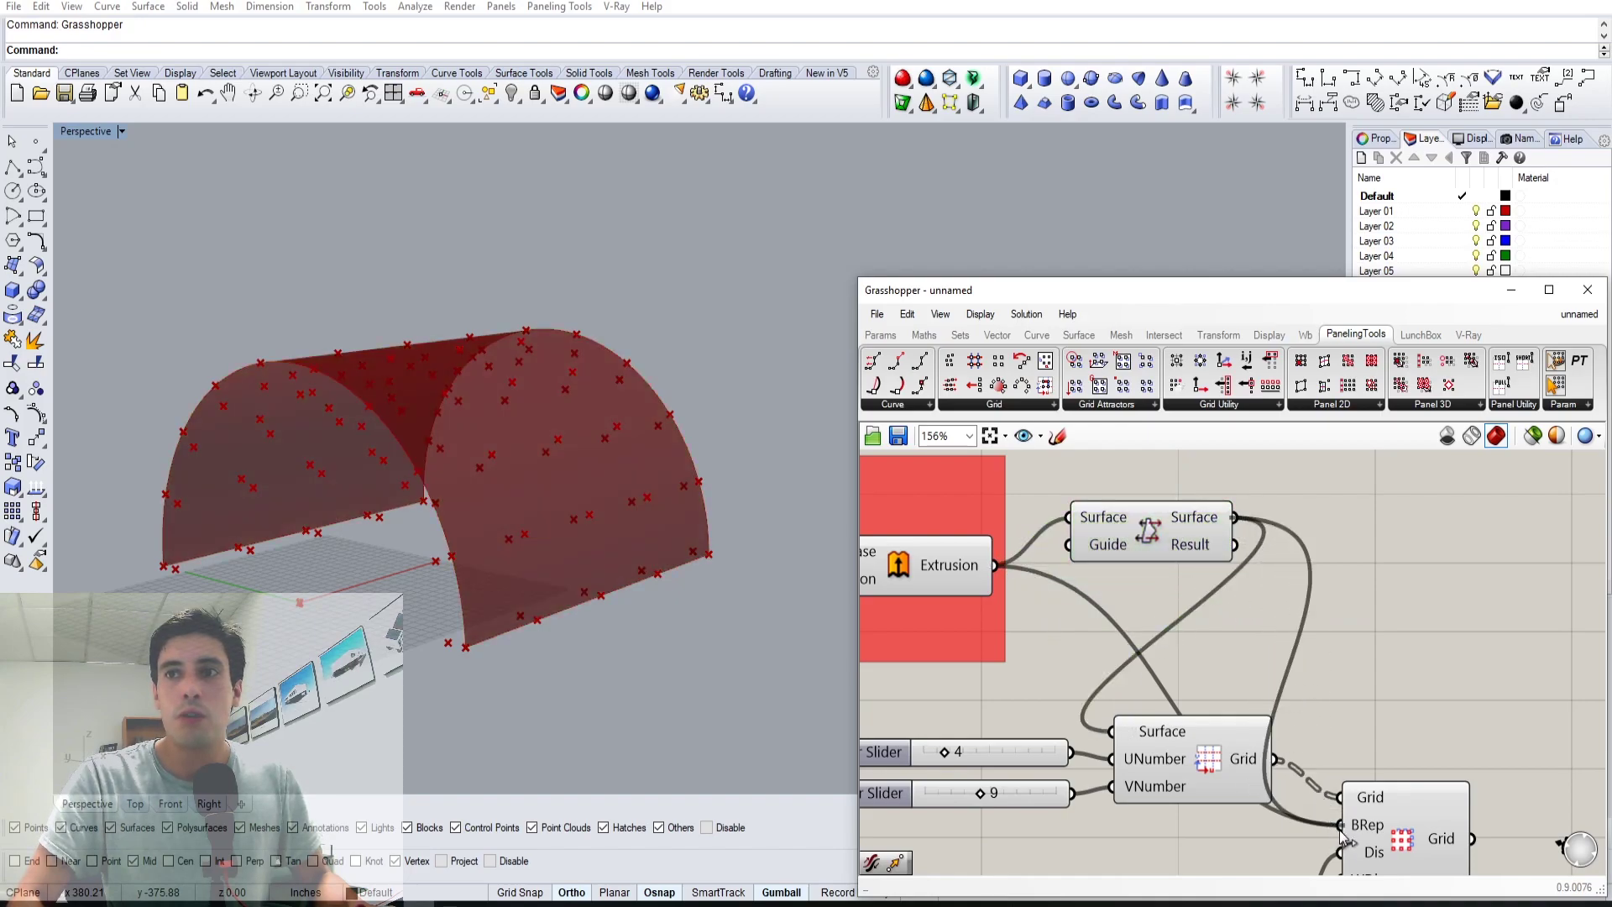
right_drag(1383, 677, 1356, 578)
click(1398, 770)
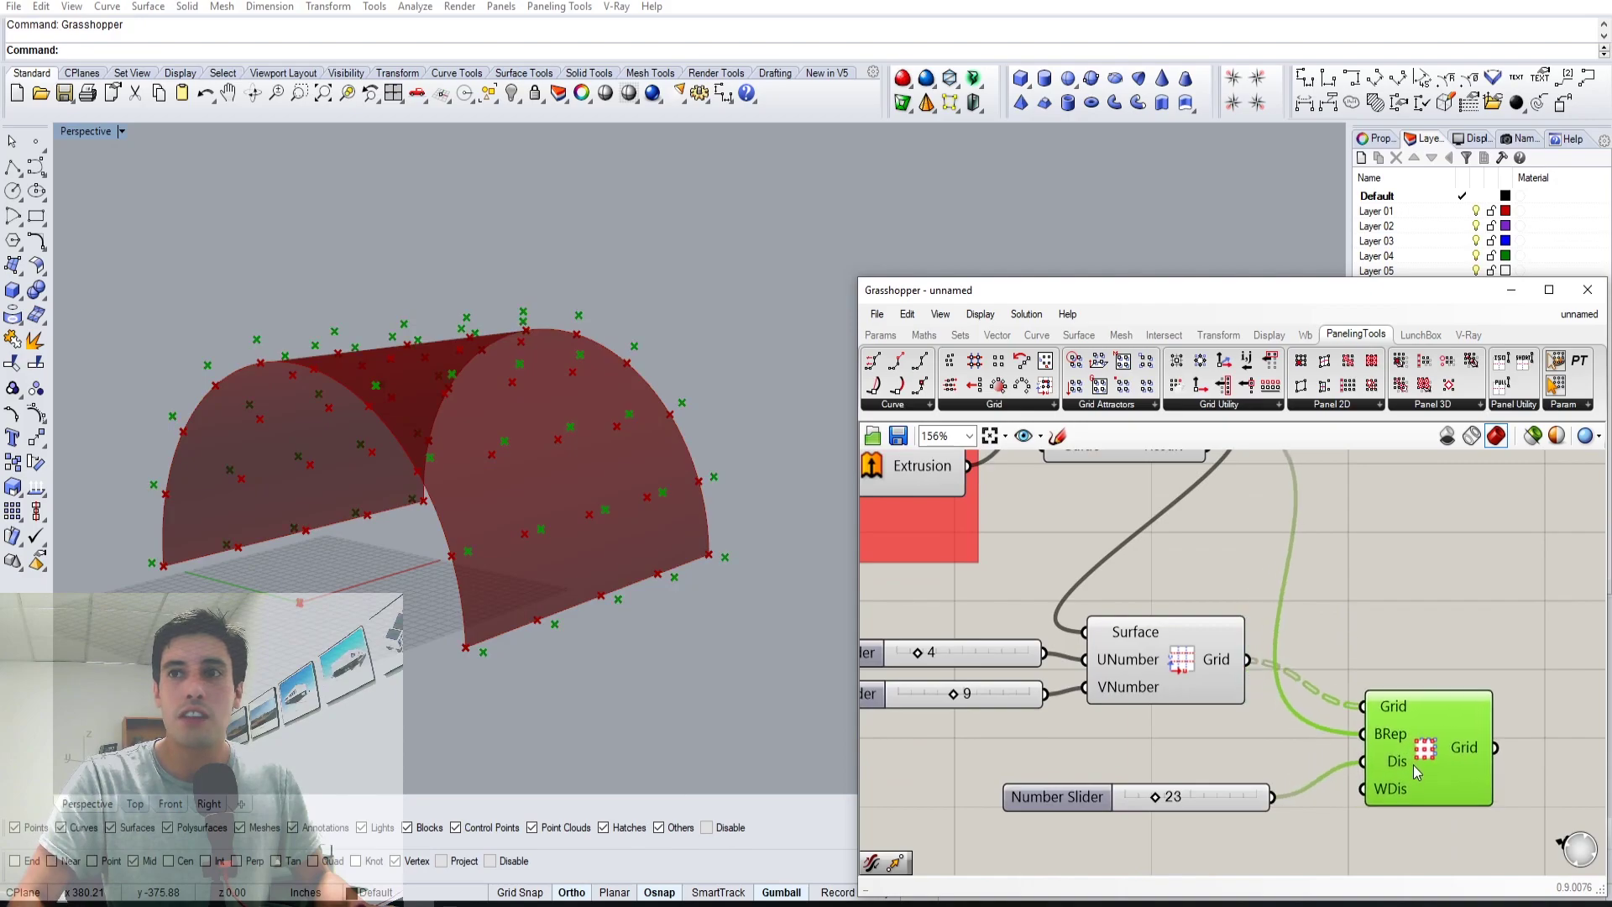
- Reposition the offset distance slider beside the Offset Grid component
scroll(1413, 764, down, 5)
scroll(1368, 665, up, 4)
click(1170, 616)
click(1299, 663)
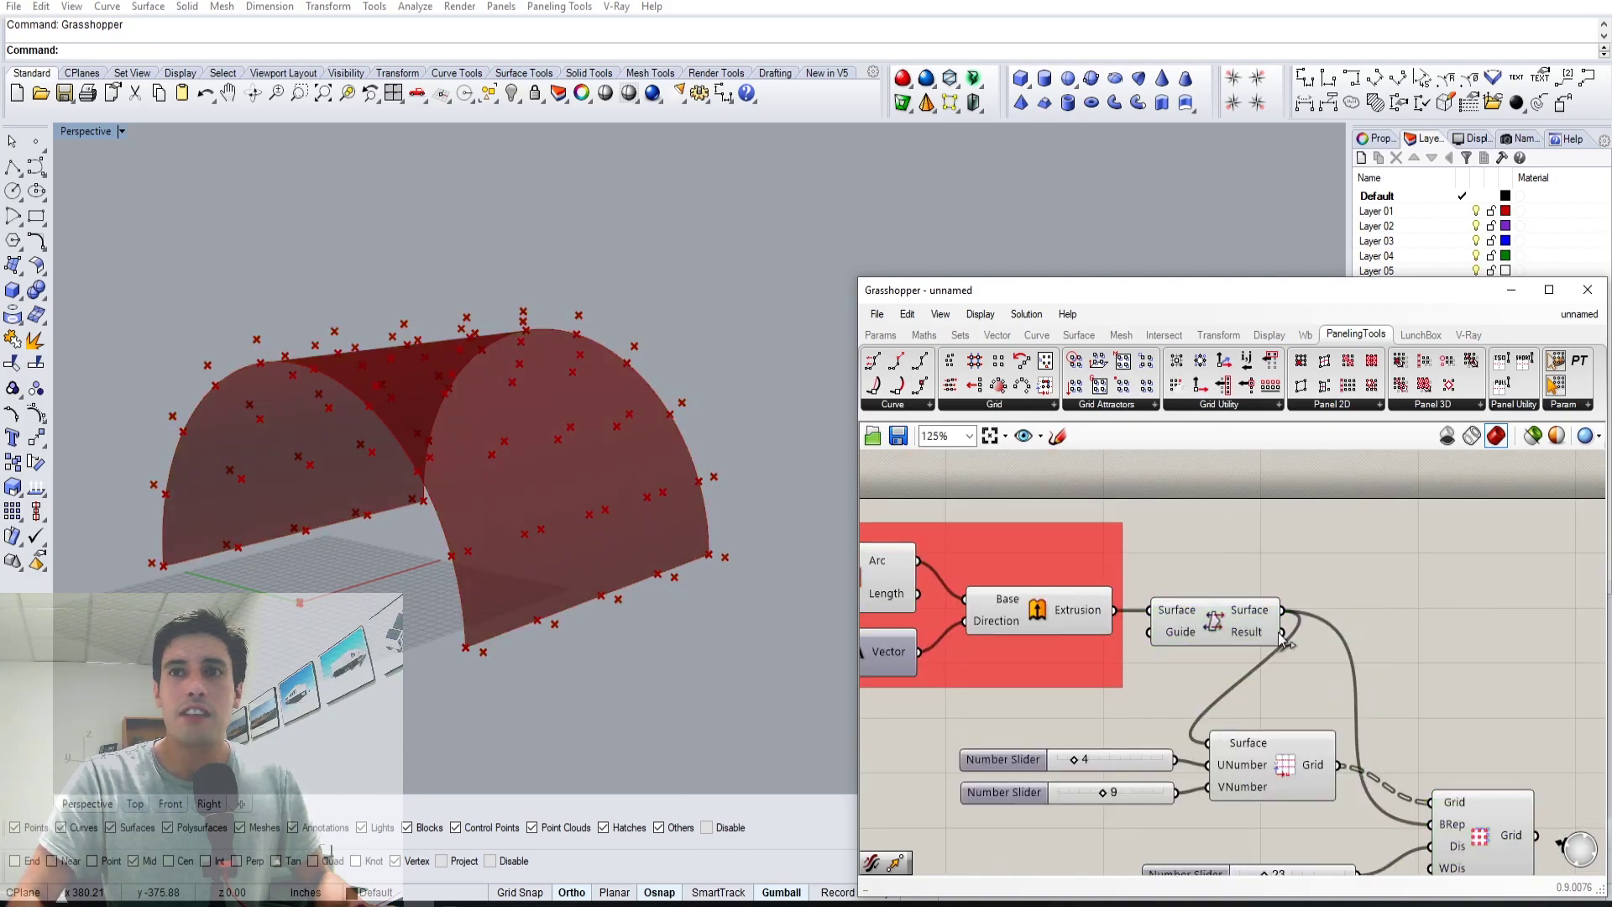
right_drag(1285, 756, 1152, 585)
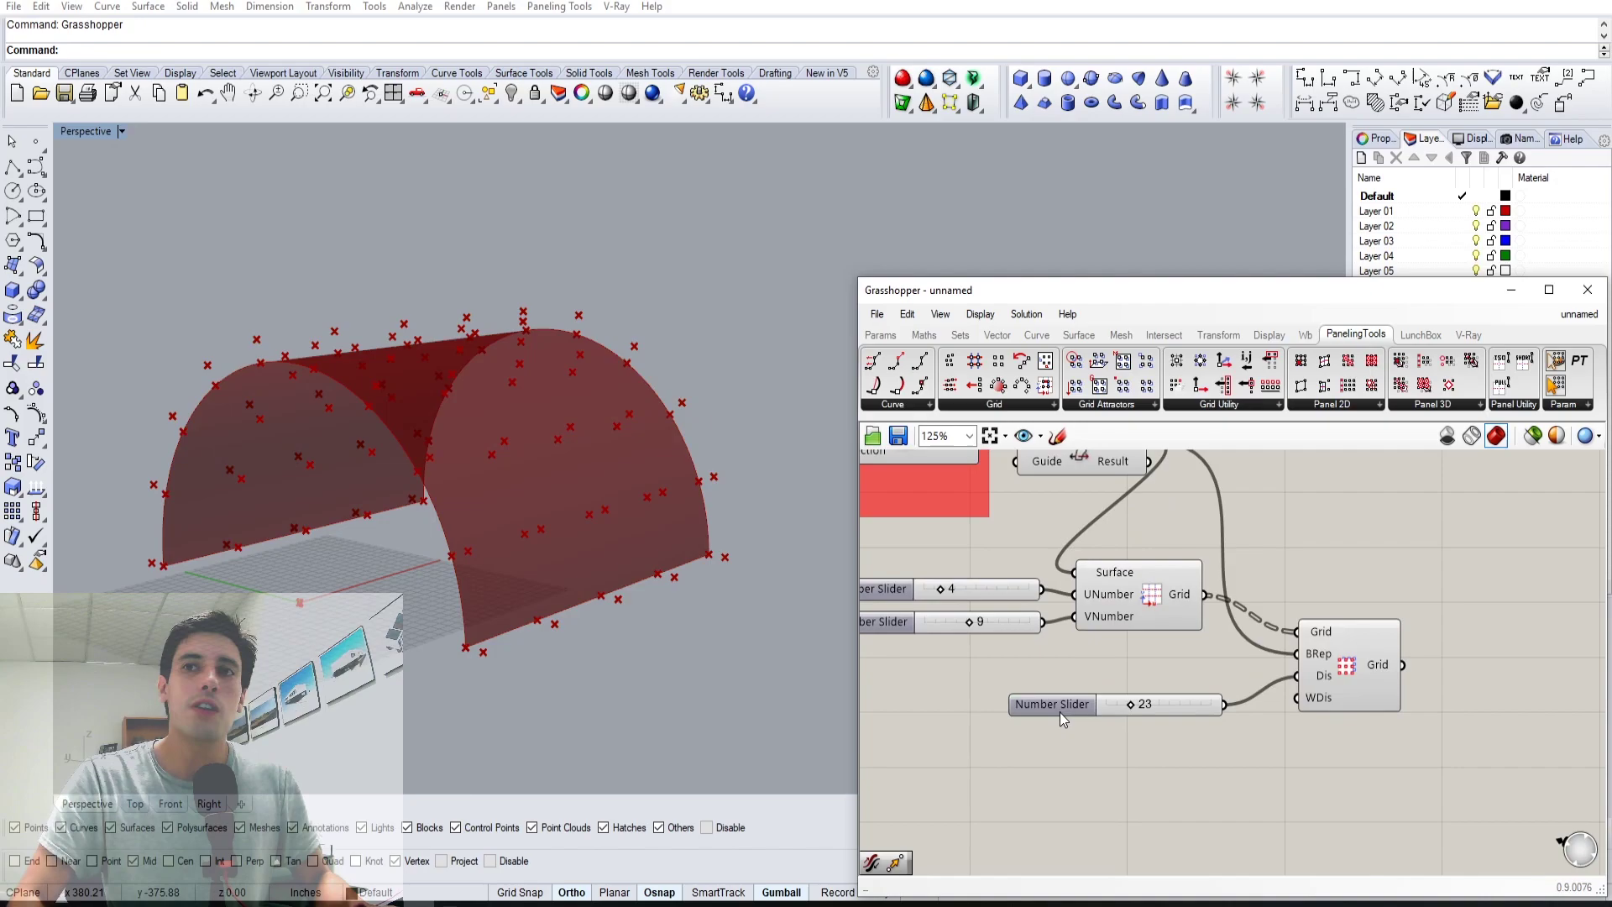
drag(1060, 712, 1087, 684)
click(1100, 717)
- Shift the grid components, their sliders and the Flip component farther from the red group to space out the definition
scroll(1100, 718, down, 3)
scroll(1136, 682, up, 2)
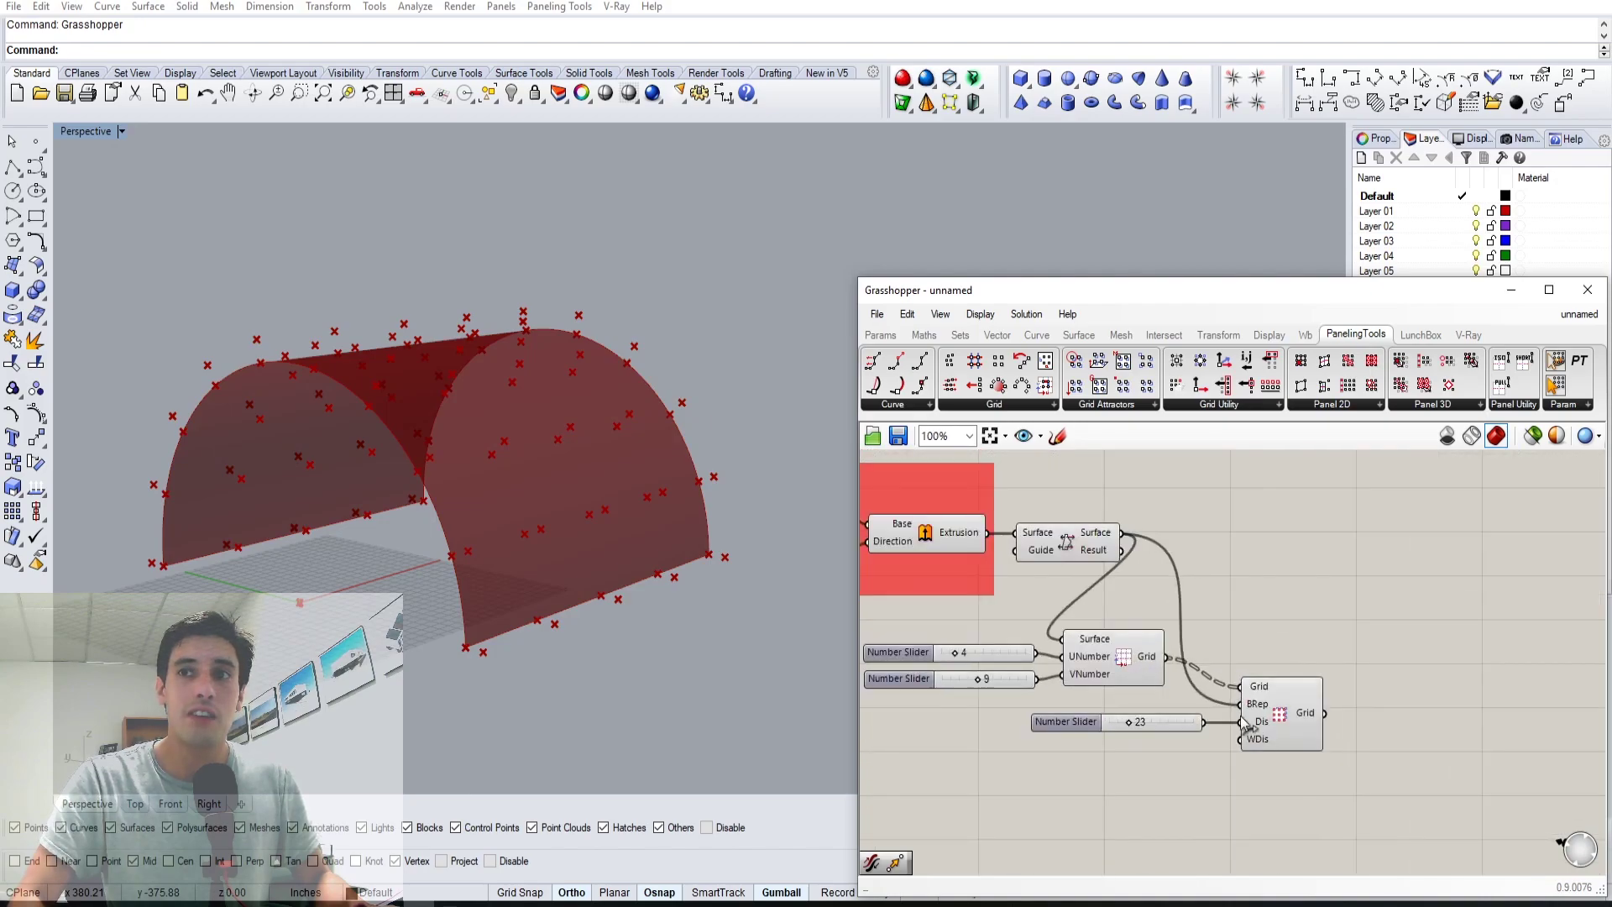
drag(1277, 804, 876, 599)
drag(1119, 664, 1234, 613)
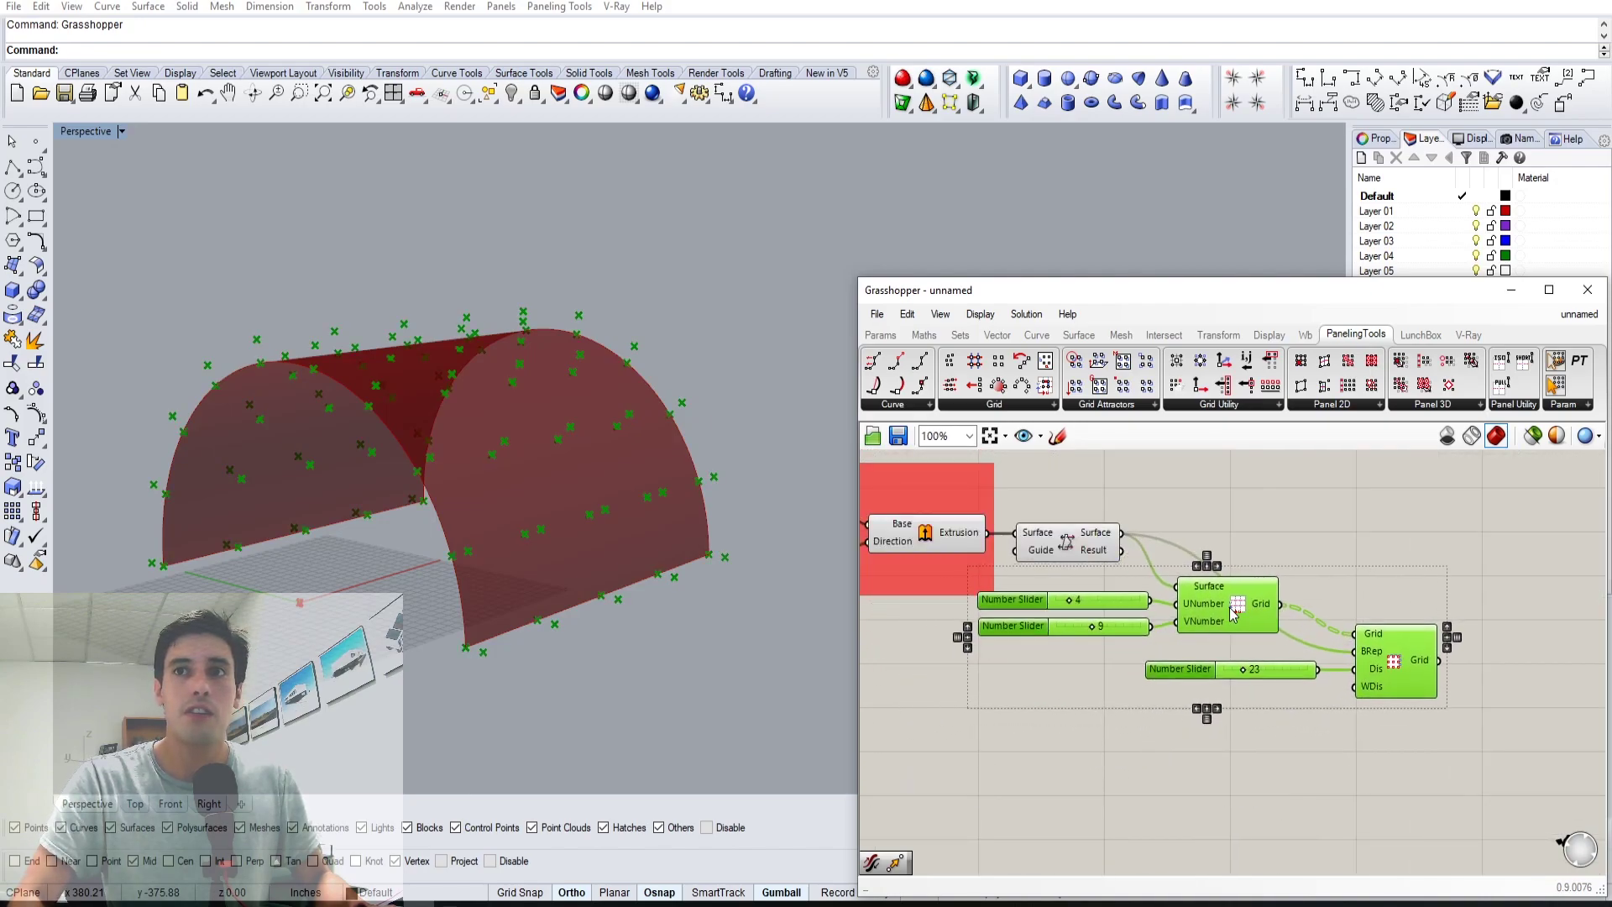
click(1195, 737)
drag(1499, 769, 1098, 576)
click(1044, 542)
- Turn off the preview of the surface Flip component
click(1115, 574)
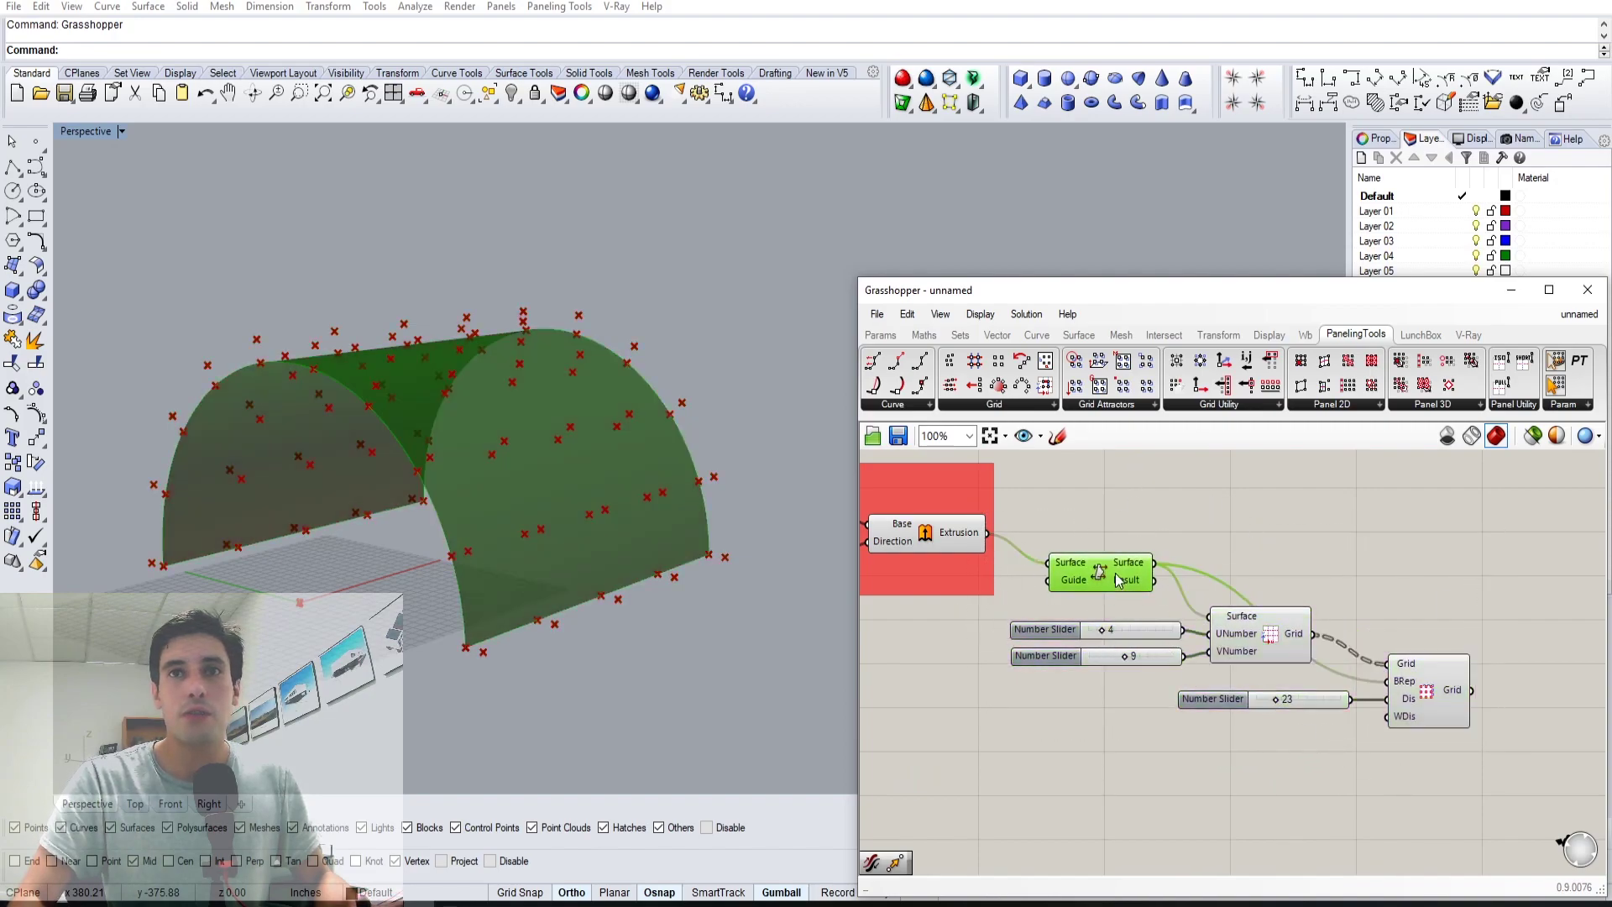
right_click(1124, 576)
click(1117, 606)
click(1212, 517)
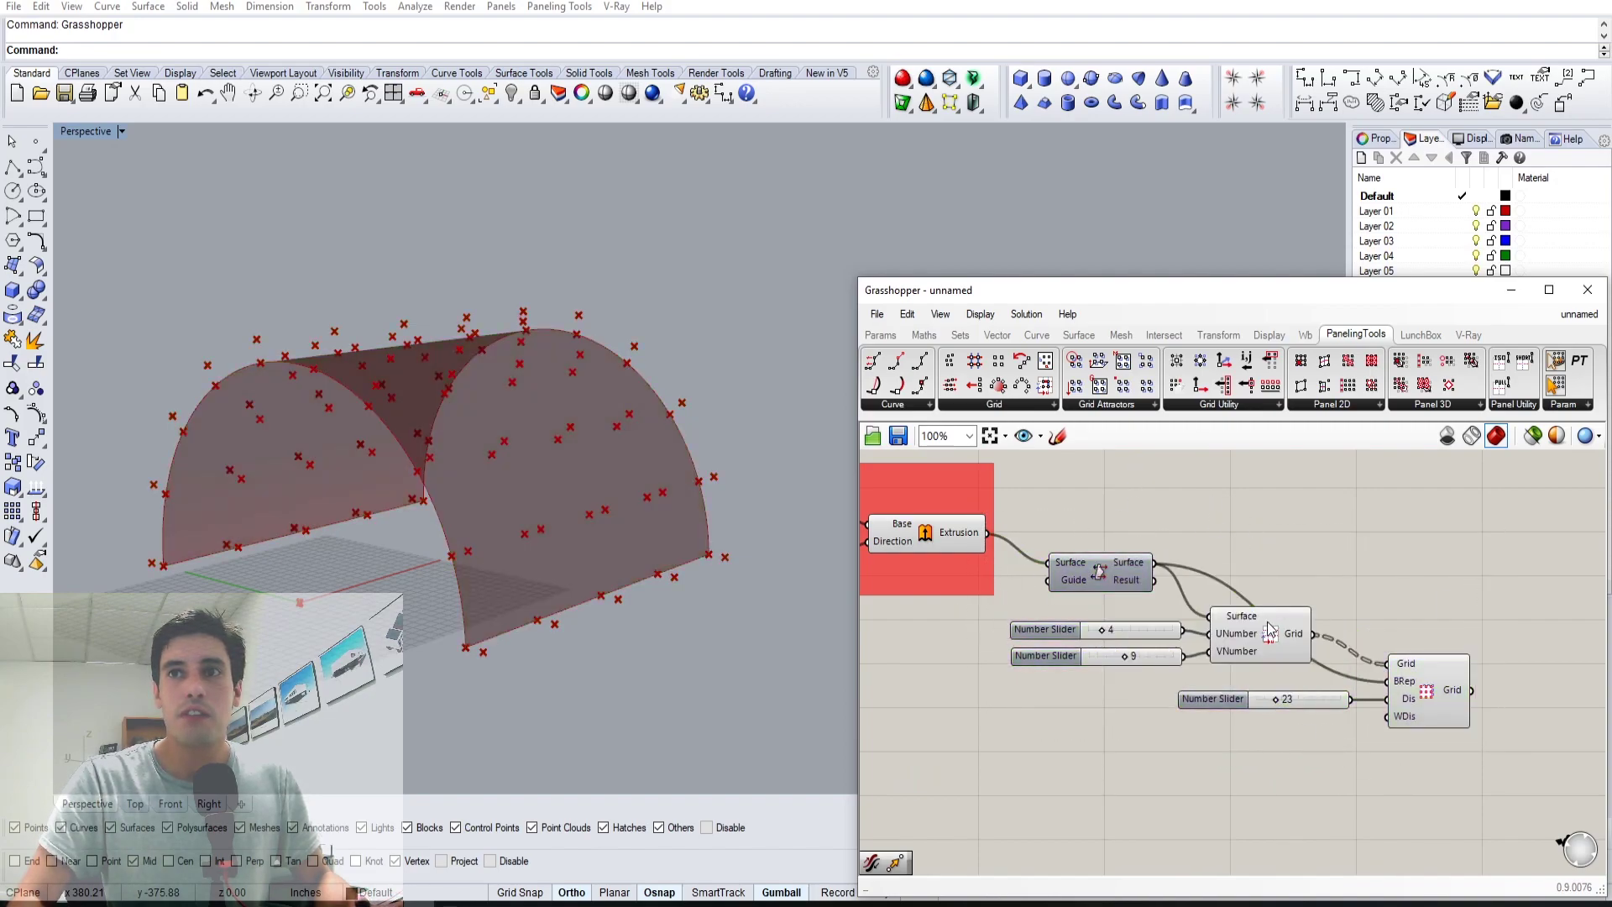
- Hide the previews of the Extrusion and Arc components in the red group
right_drag(950, 549, 1100, 557)
click(1091, 547)
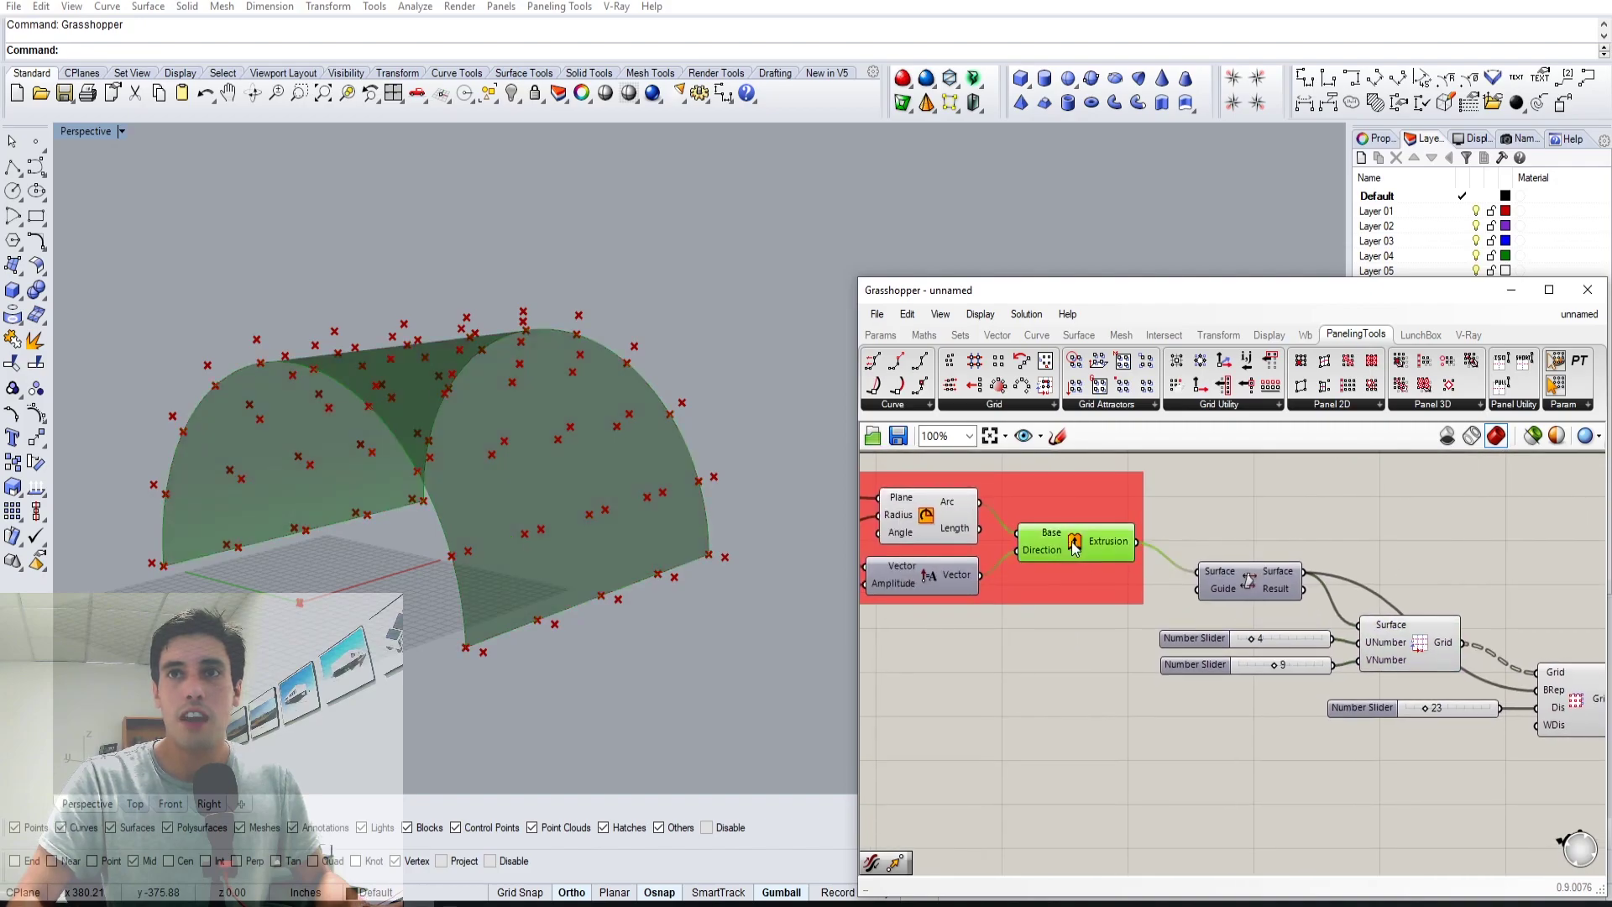
right_click(1076, 539)
click(1118, 576)
click(952, 524)
right_click(950, 527)
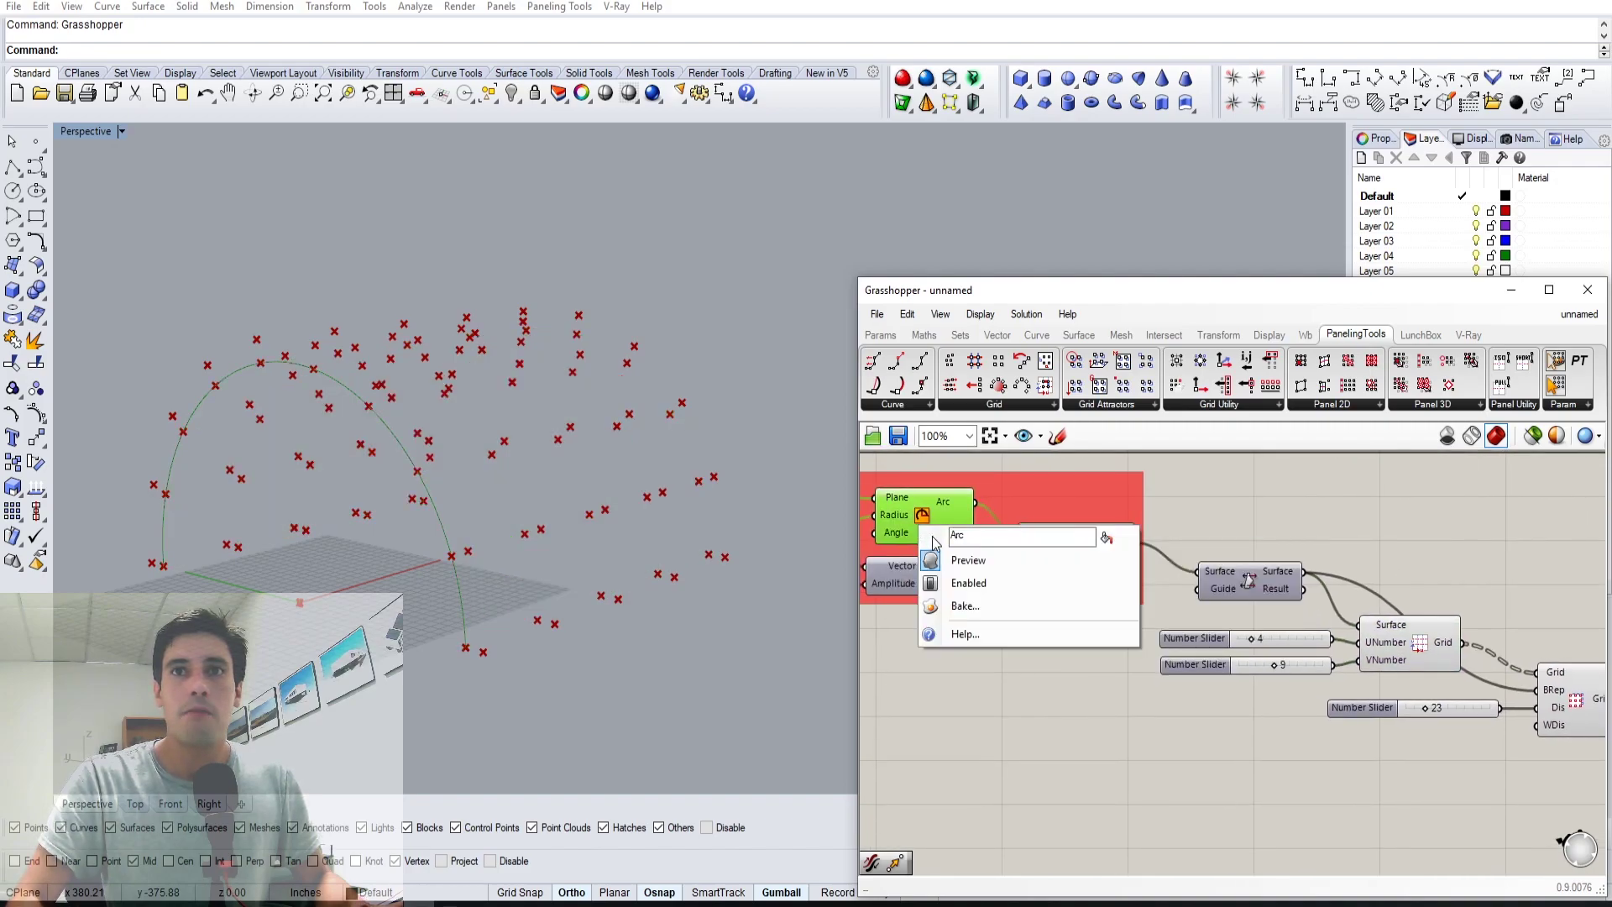
click(951, 567)
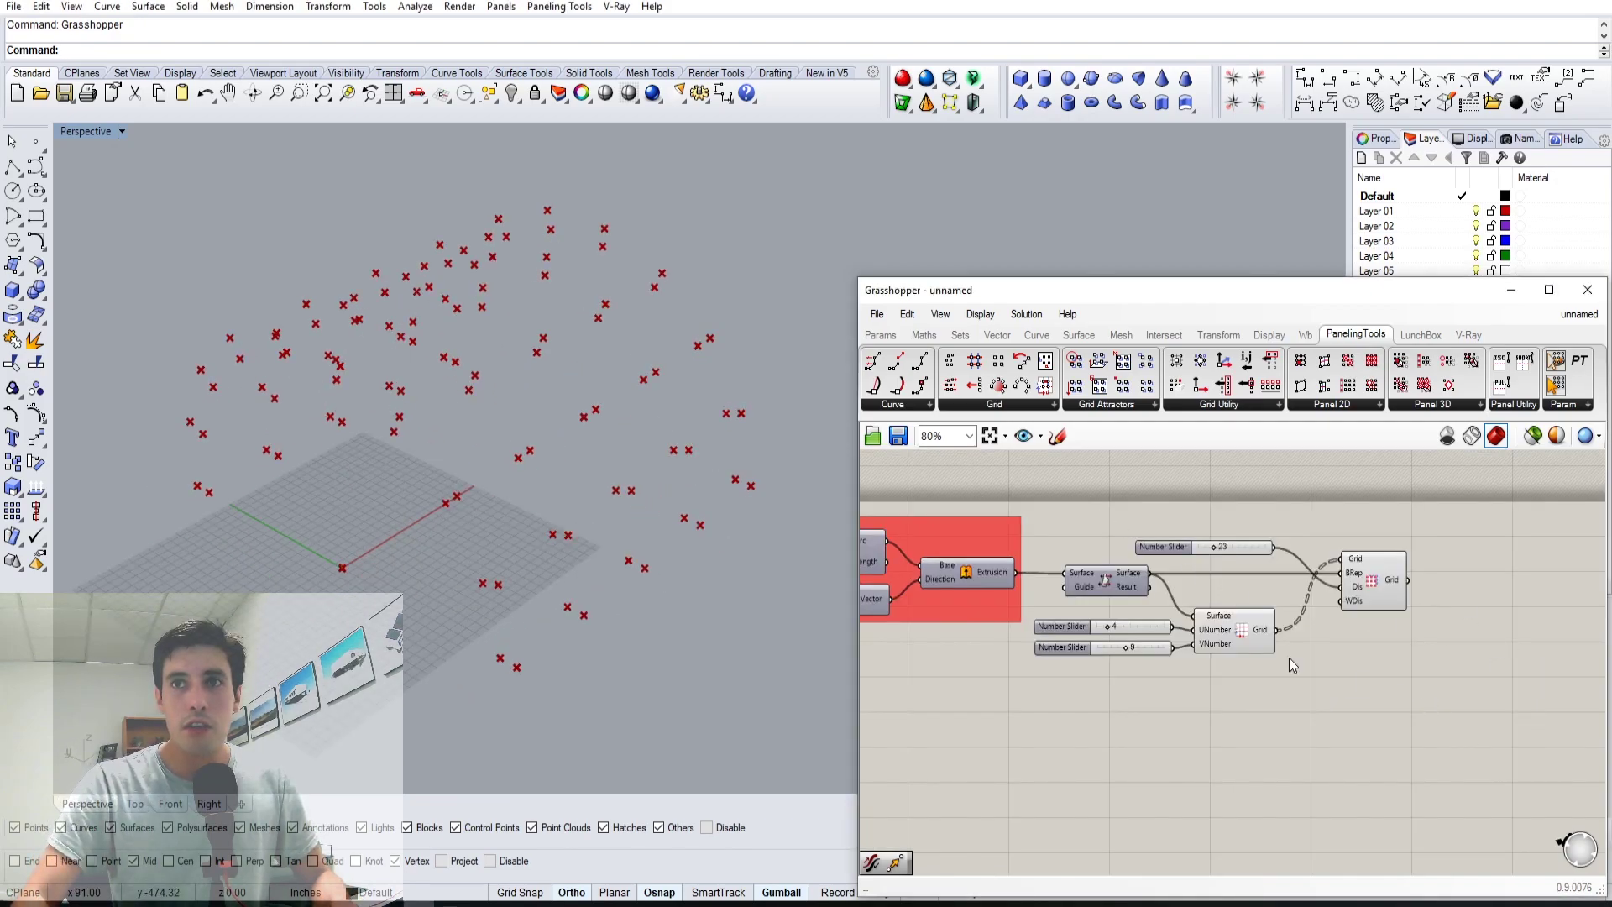
- Add a Cellulate 3D Grid component, feeding the offset grid into Grid1 and the surface grid into Grid2
click(1253, 632)
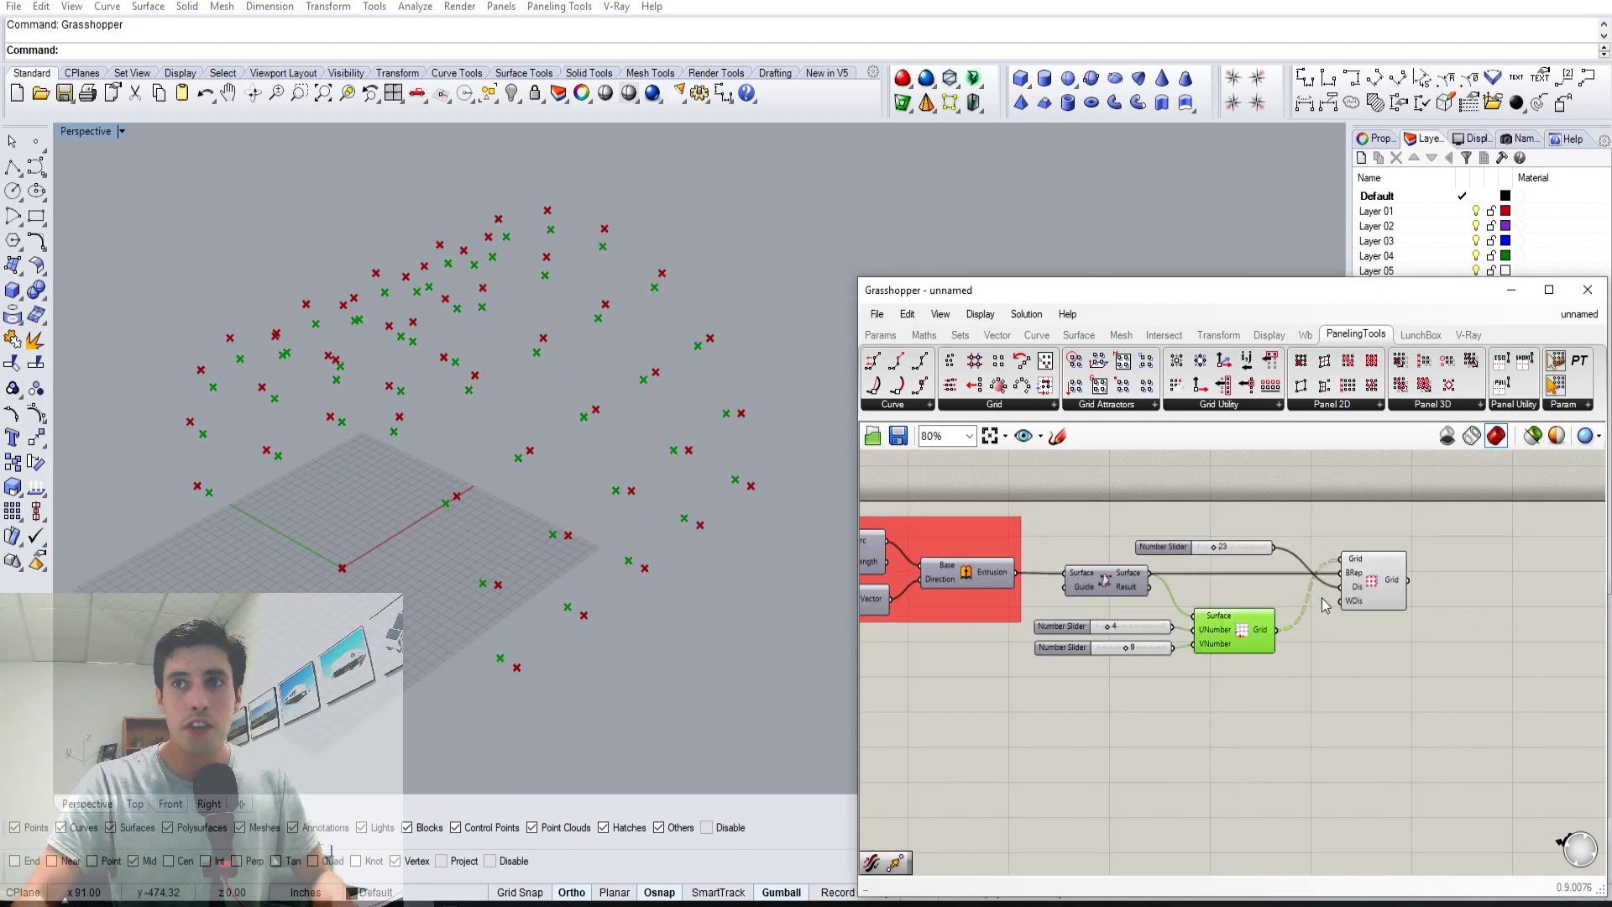
click(1370, 586)
click(1404, 643)
click(1438, 407)
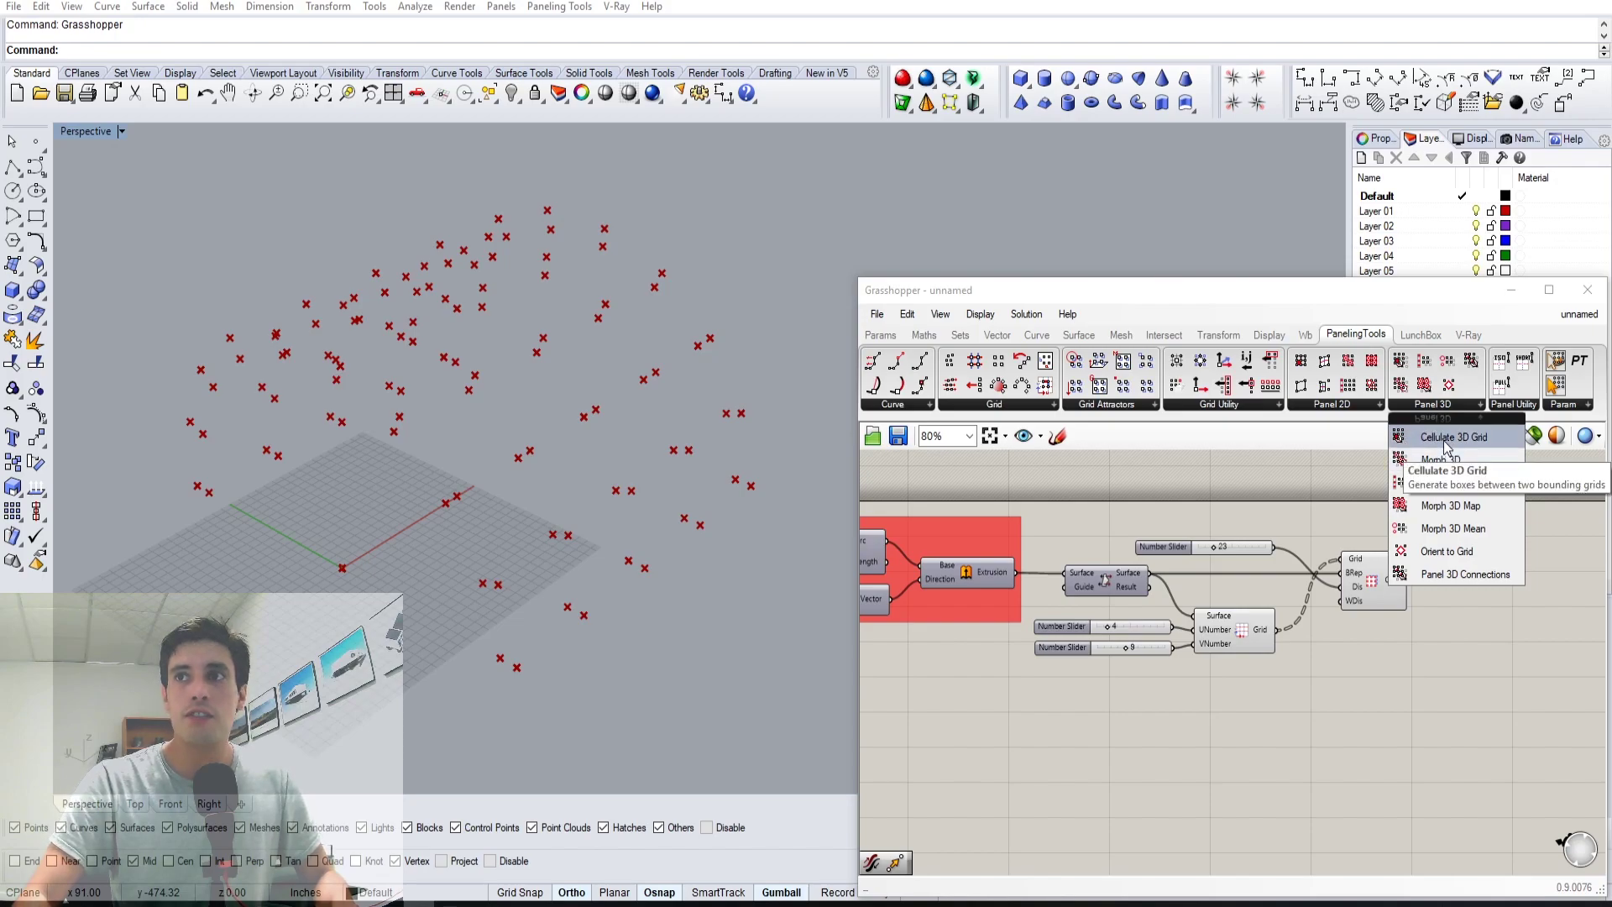
drag(1443, 438, 1477, 631)
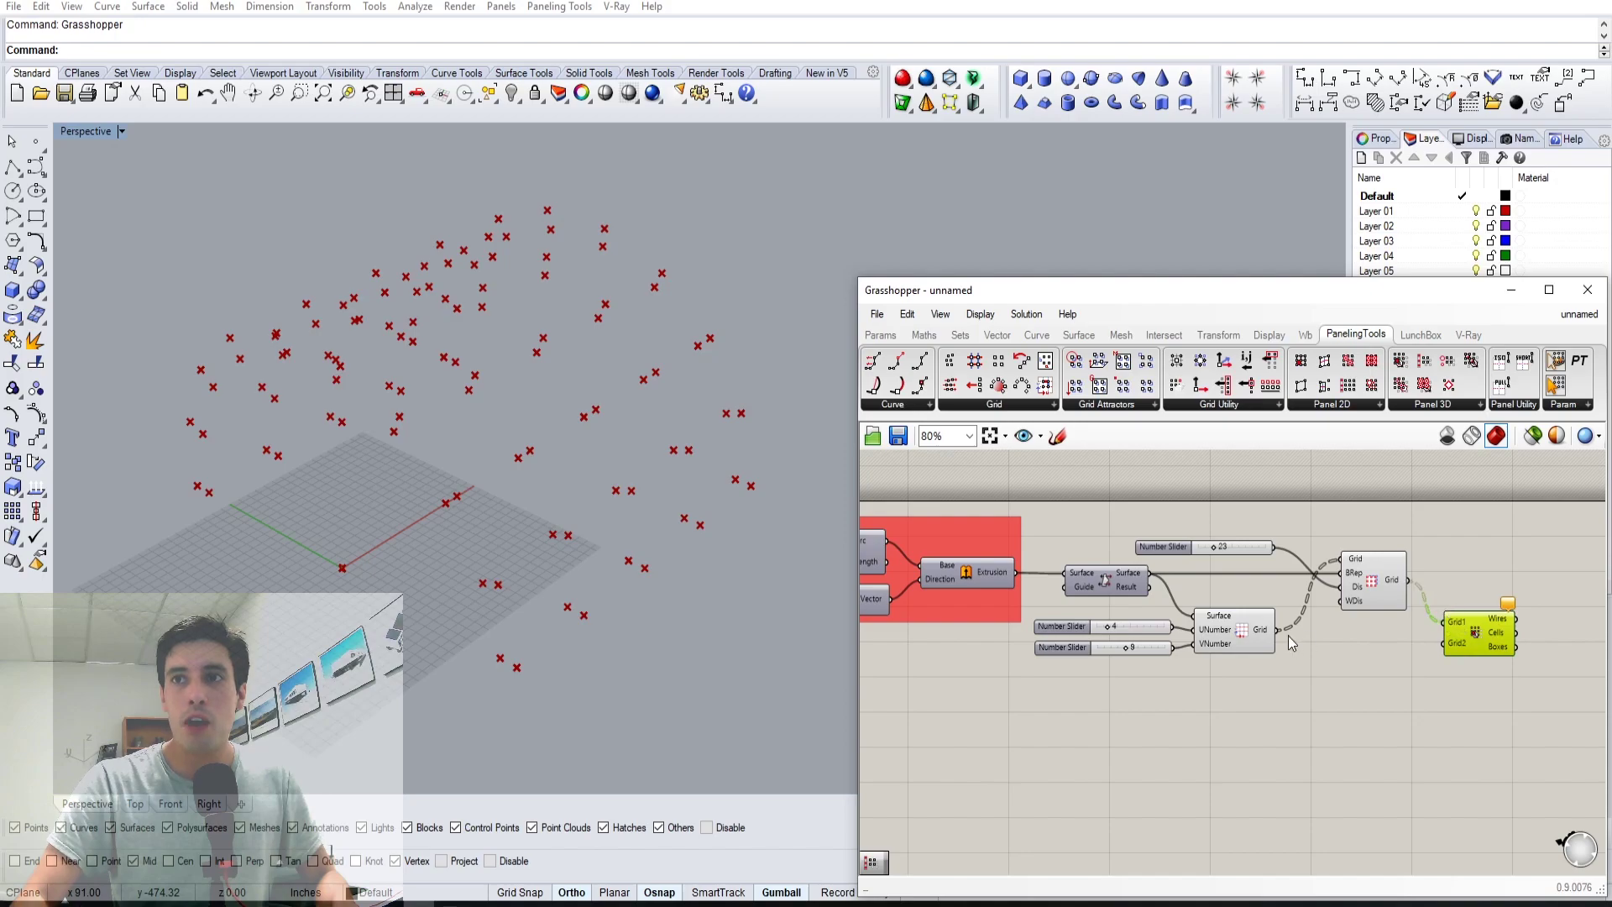
drag(1446, 644, 1465, 632)
click(1423, 662)
click(1410, 659)
right_drag(680, 525, 460, 476)
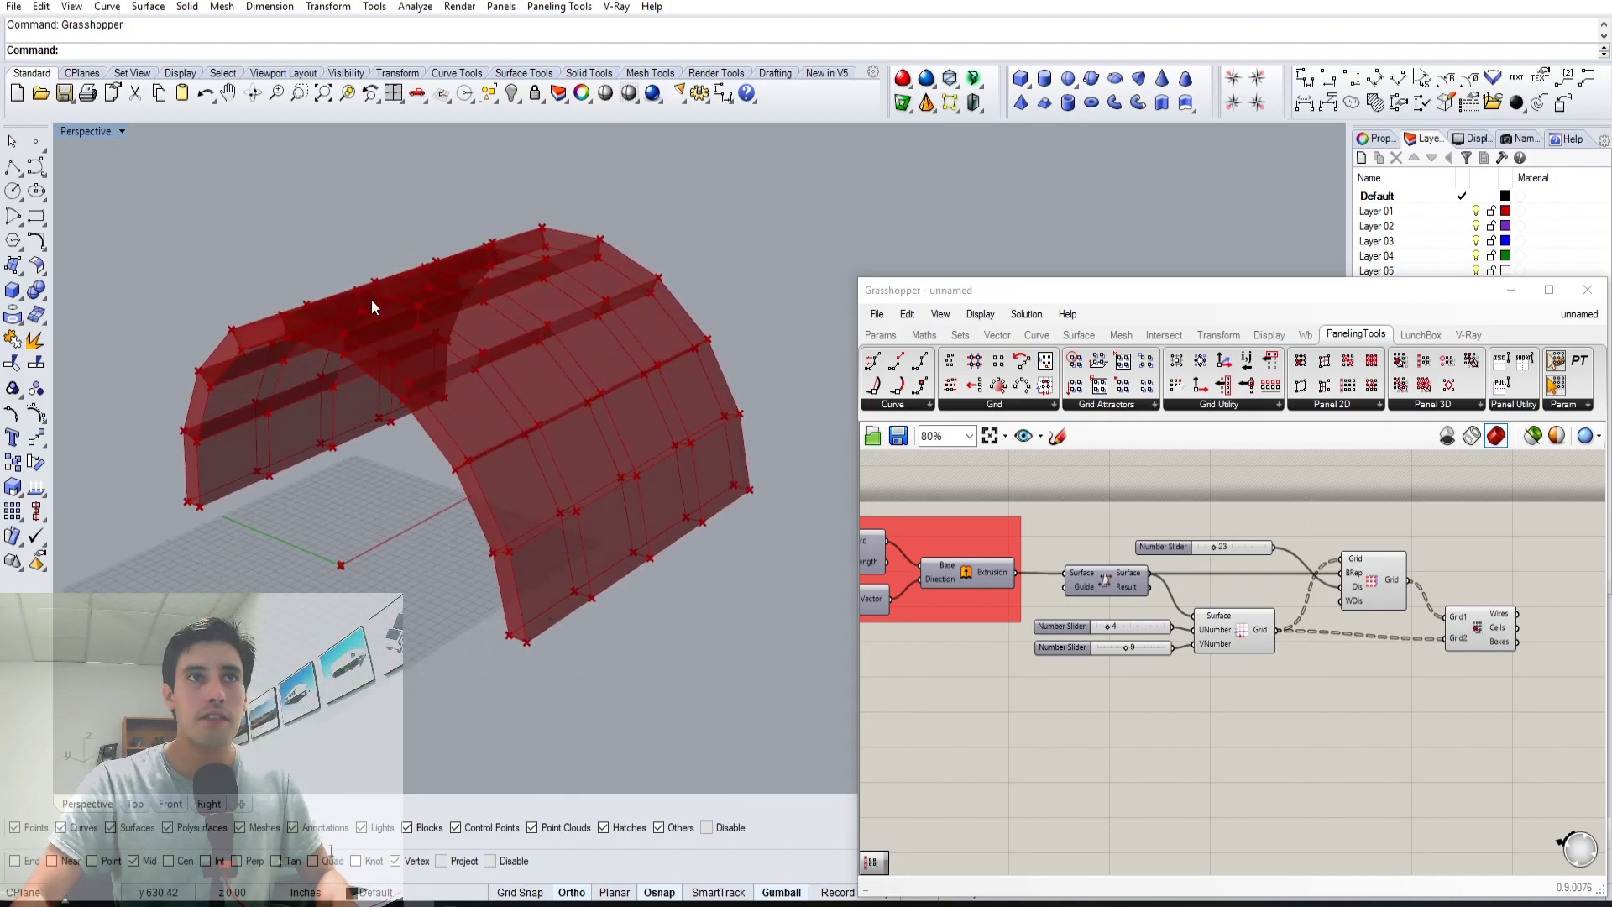
- Set the arc's Radius slider to 200
click(1168, 656)
right_drag(990, 727, 1324, 748)
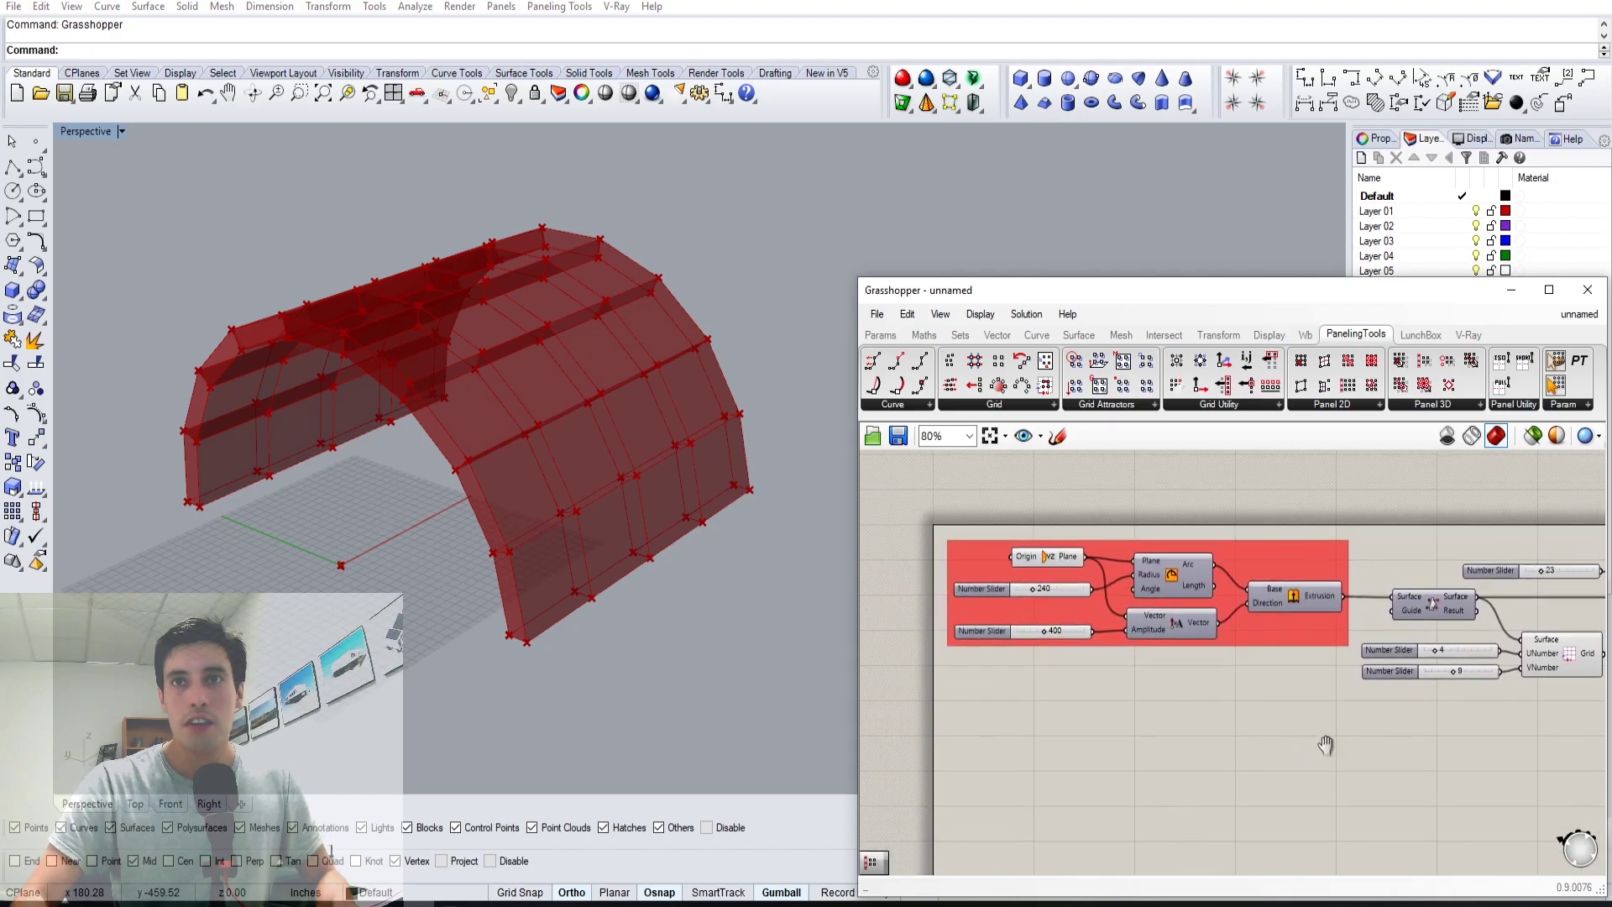
scroll(1048, 598, up, 5)
mouse_move(1050, 596)
mouse_down()
mouse_move(1069, 595)
mouse_move(1016, 594)
mouse_move(1034, 593)
mouse_up()
double_click(1035, 594)
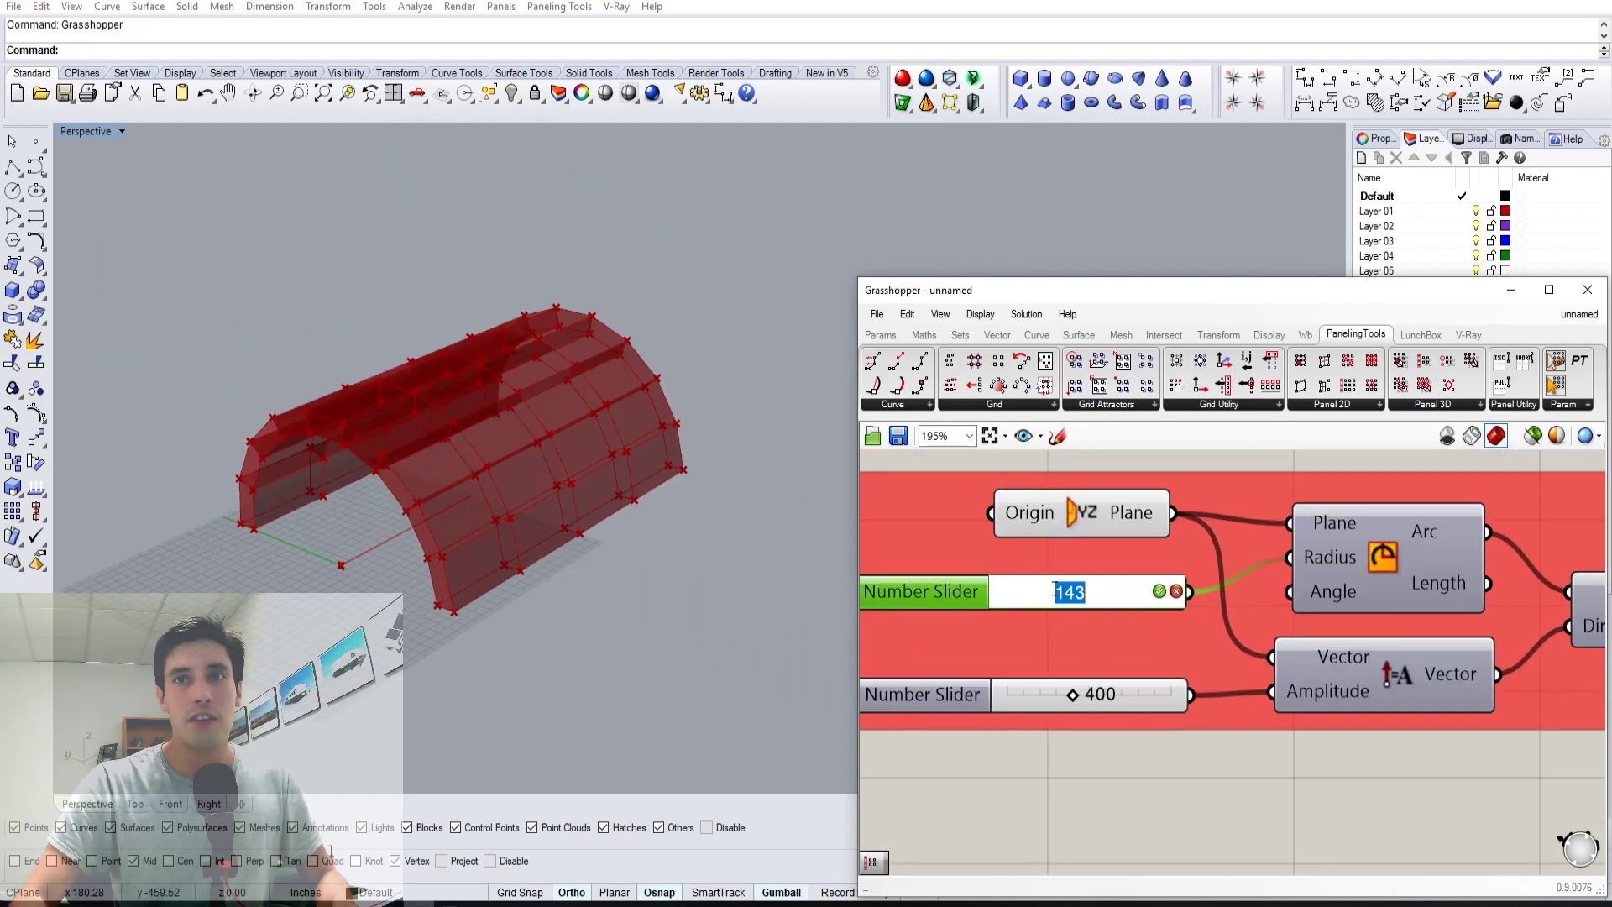
text(200)
key(Return)
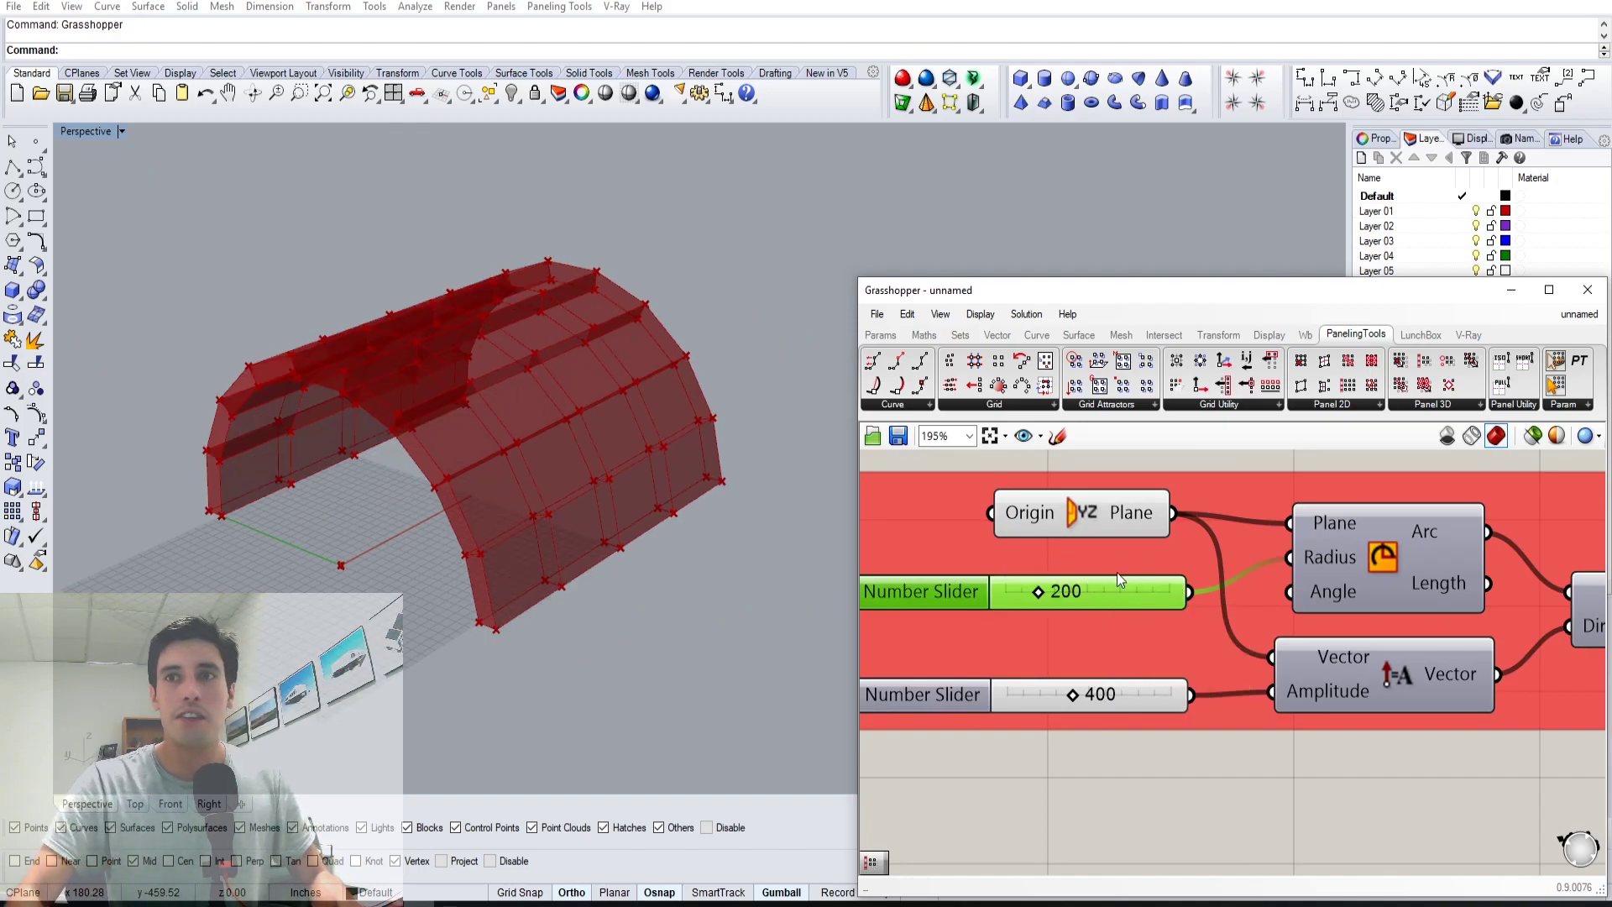
- Set the surface grid's UNumber slider to 5 and its VNumber slider to 8
click(1339, 776)
scroll(1135, 682, down, 5)
scroll(1275, 698, up, 5)
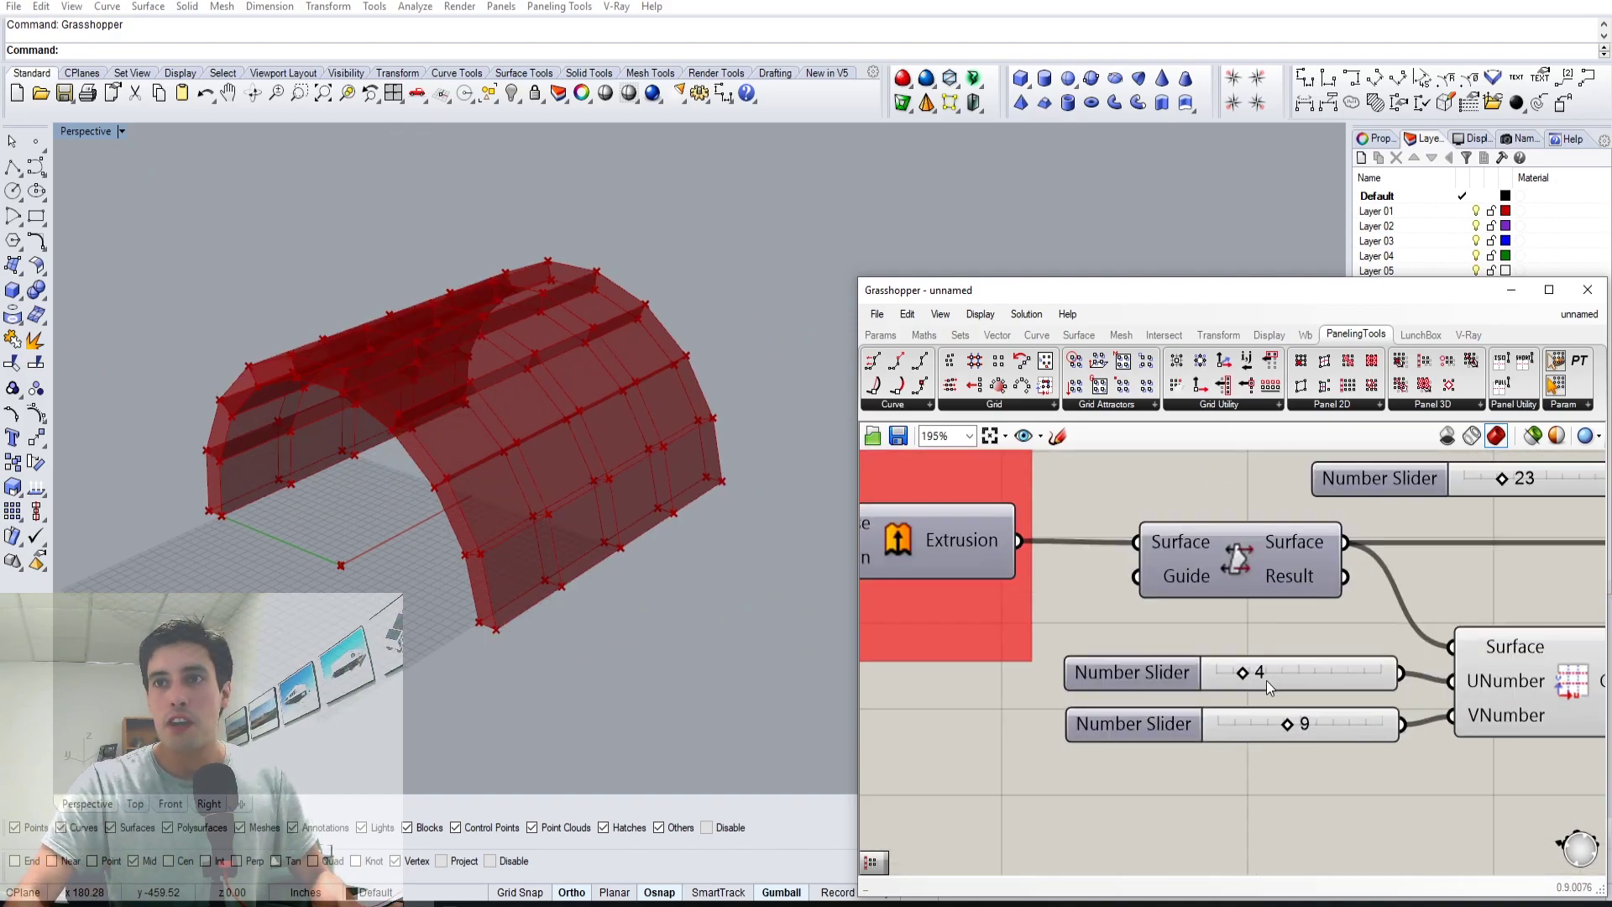
drag(1254, 671, 1252, 672)
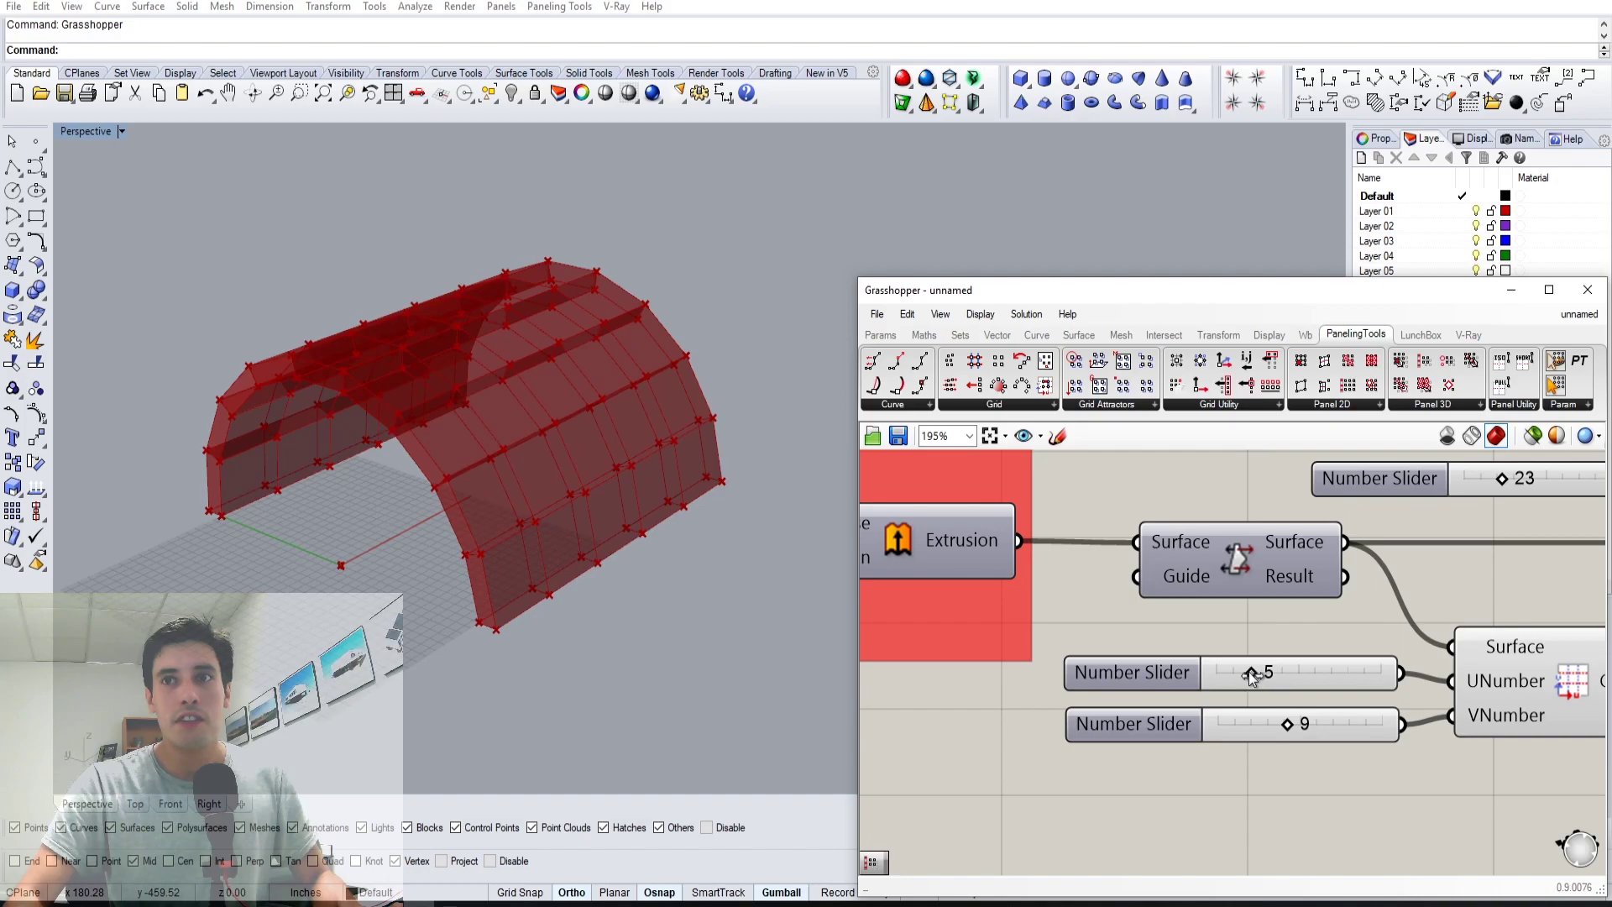
mouse_move(1292, 723)
mouse_down()
mouse_move(1267, 718)
mouse_move(1281, 712)
mouse_up()
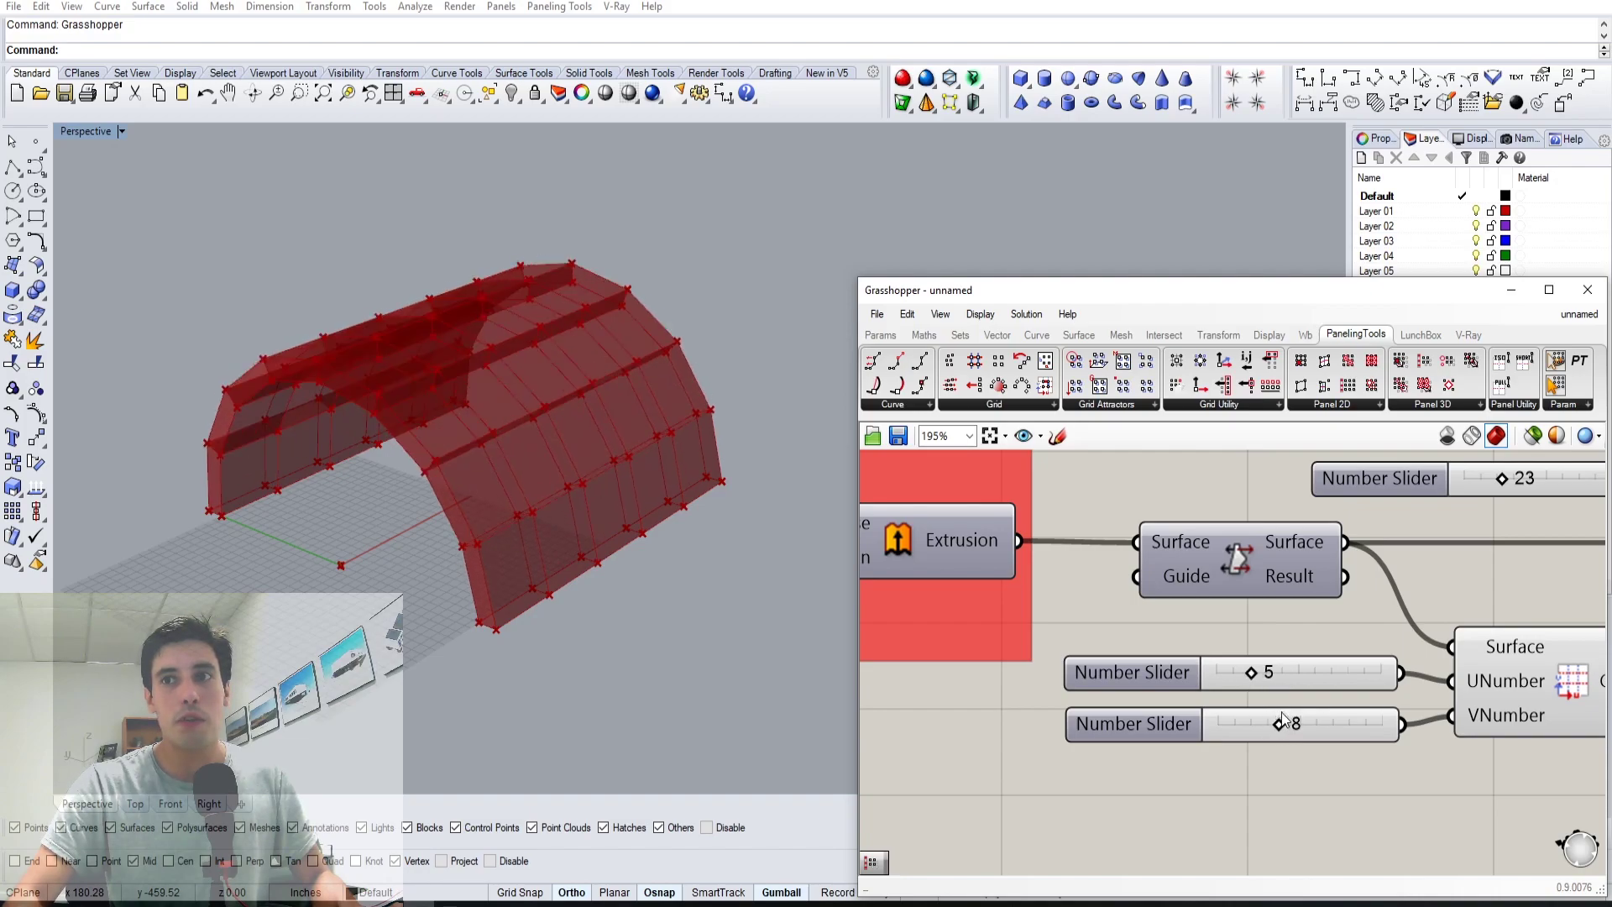
right_drag(470, 556, 619, 478)
- Try offset distances of 44 and 12 on the Offset Grid's Dis slider
scroll(1213, 758, down, 4)
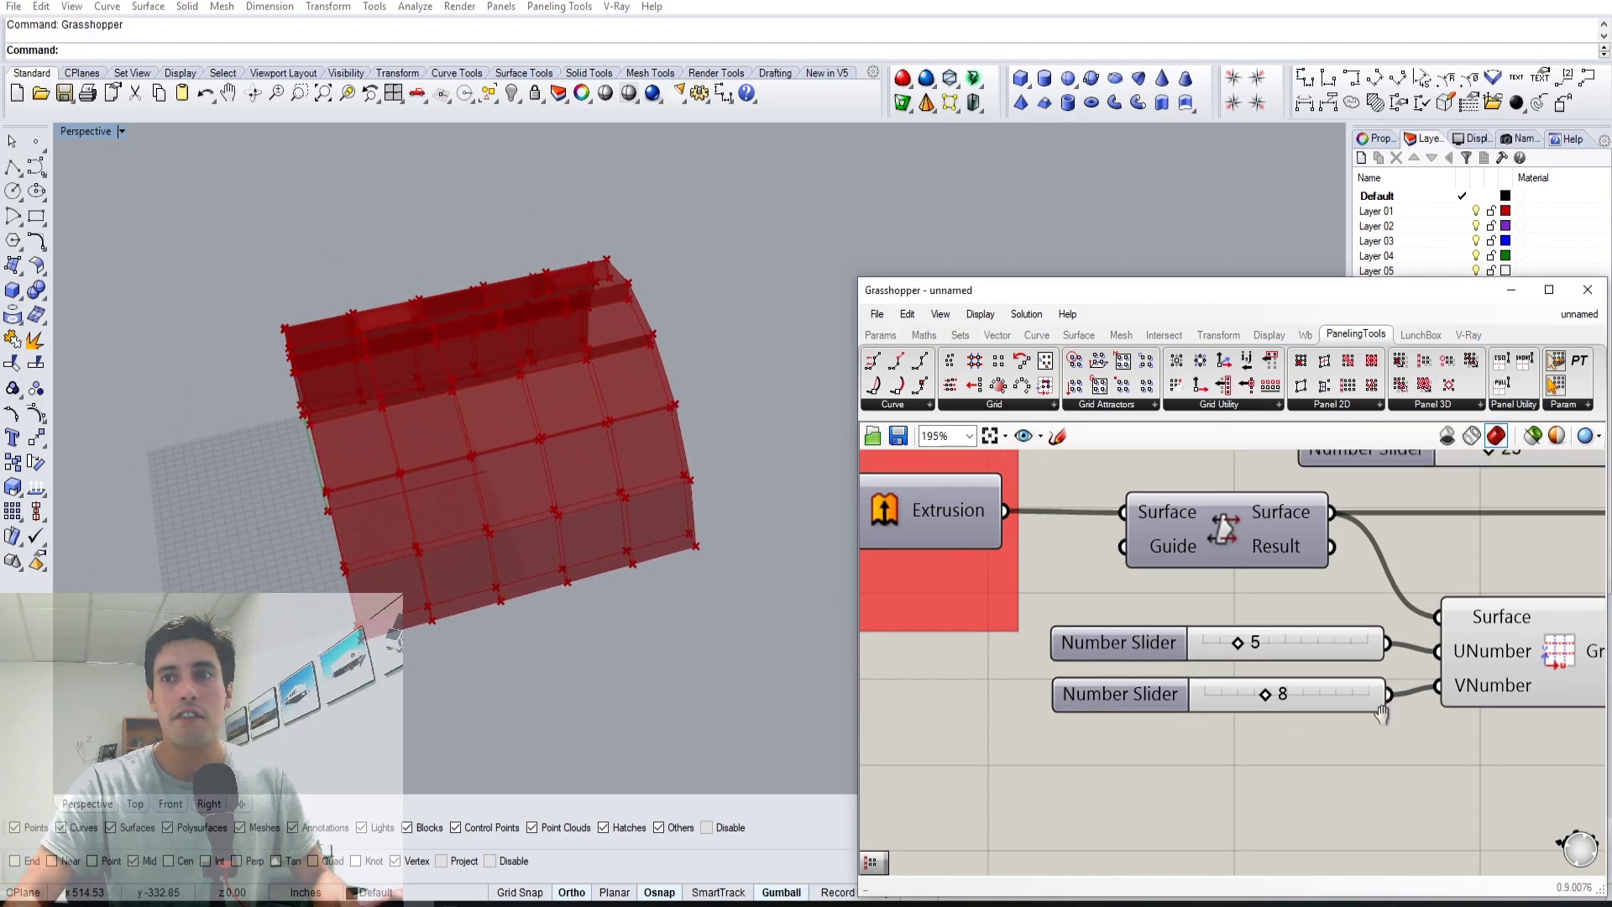
scroll(1023, 609, up, 5)
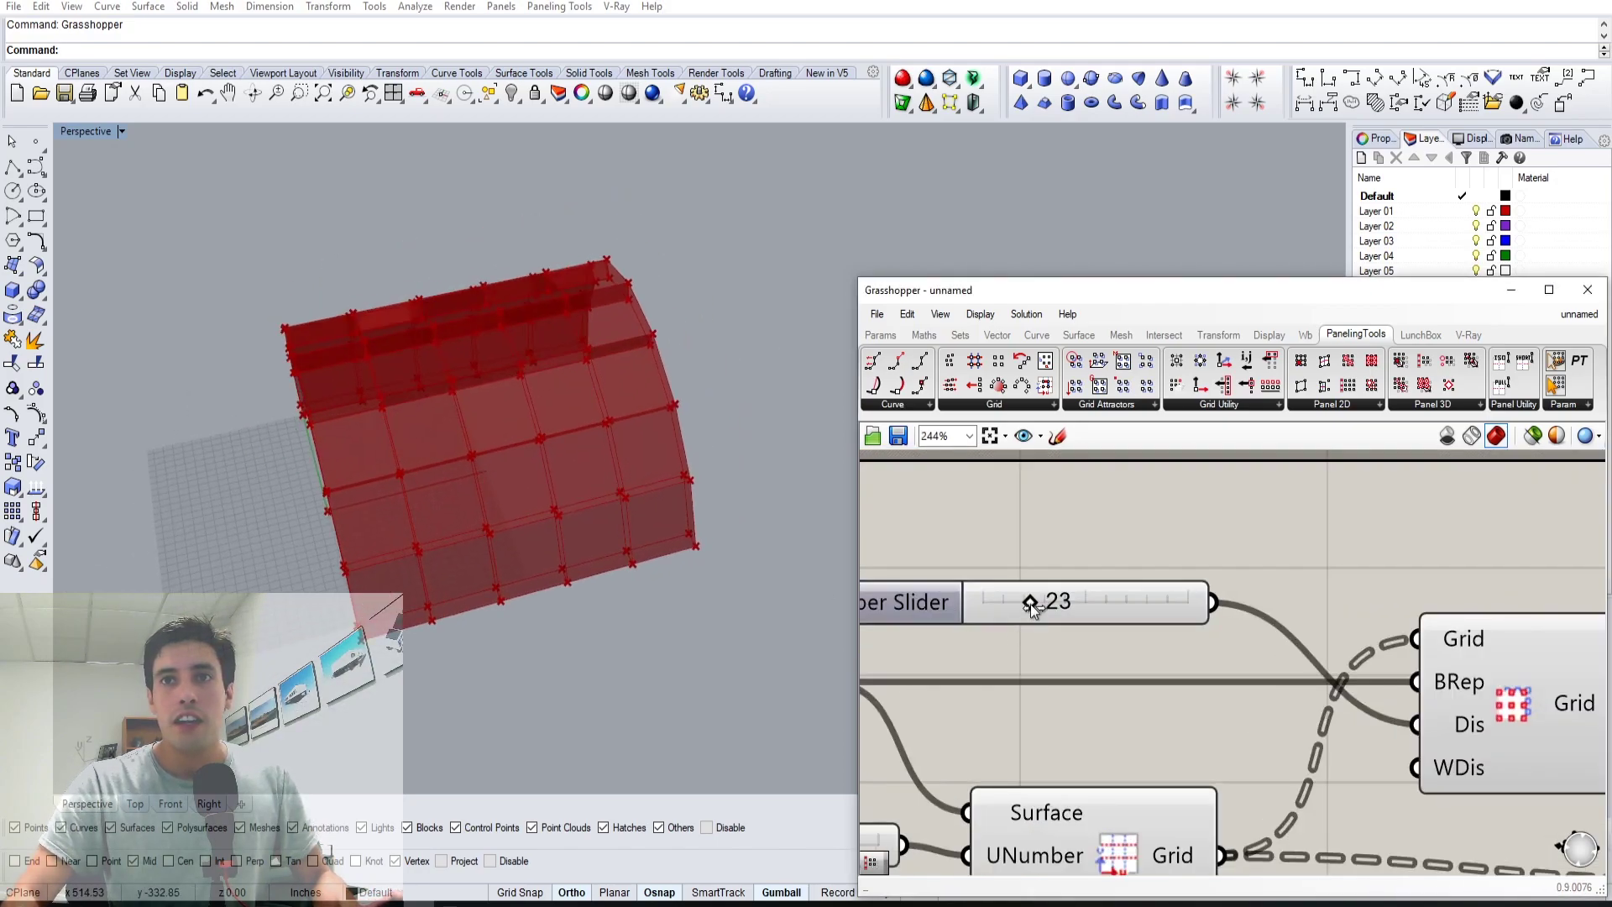
drag(1030, 601, 1073, 600)
right_drag(504, 580, 688, 483)
click(1106, 607)
double_click(1106, 607)
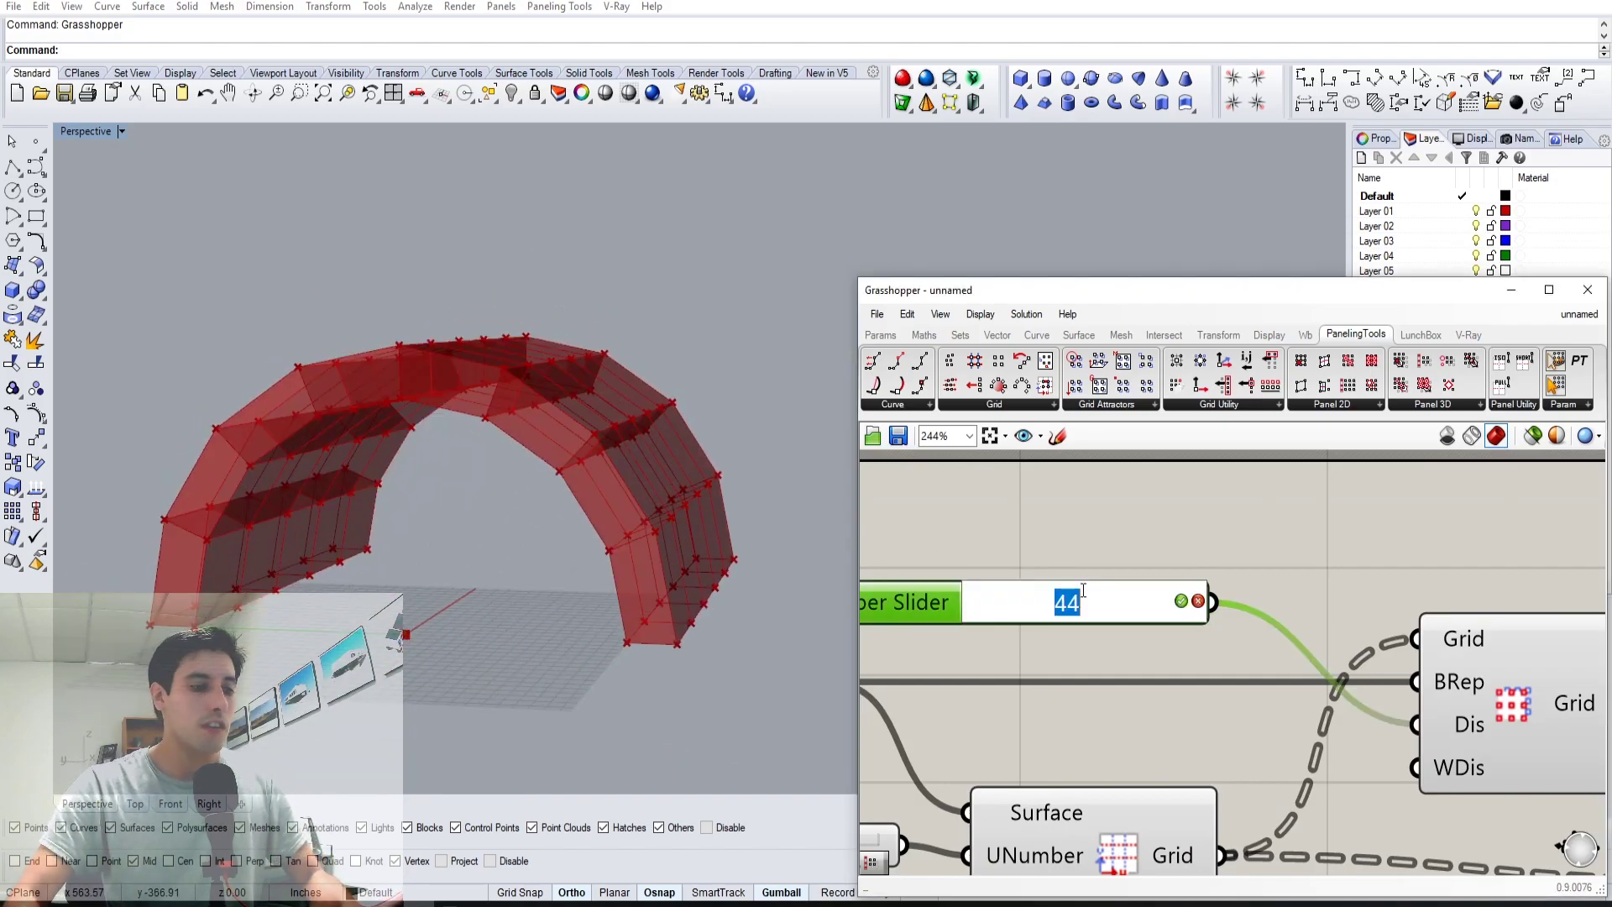
text(12)
key(Return)
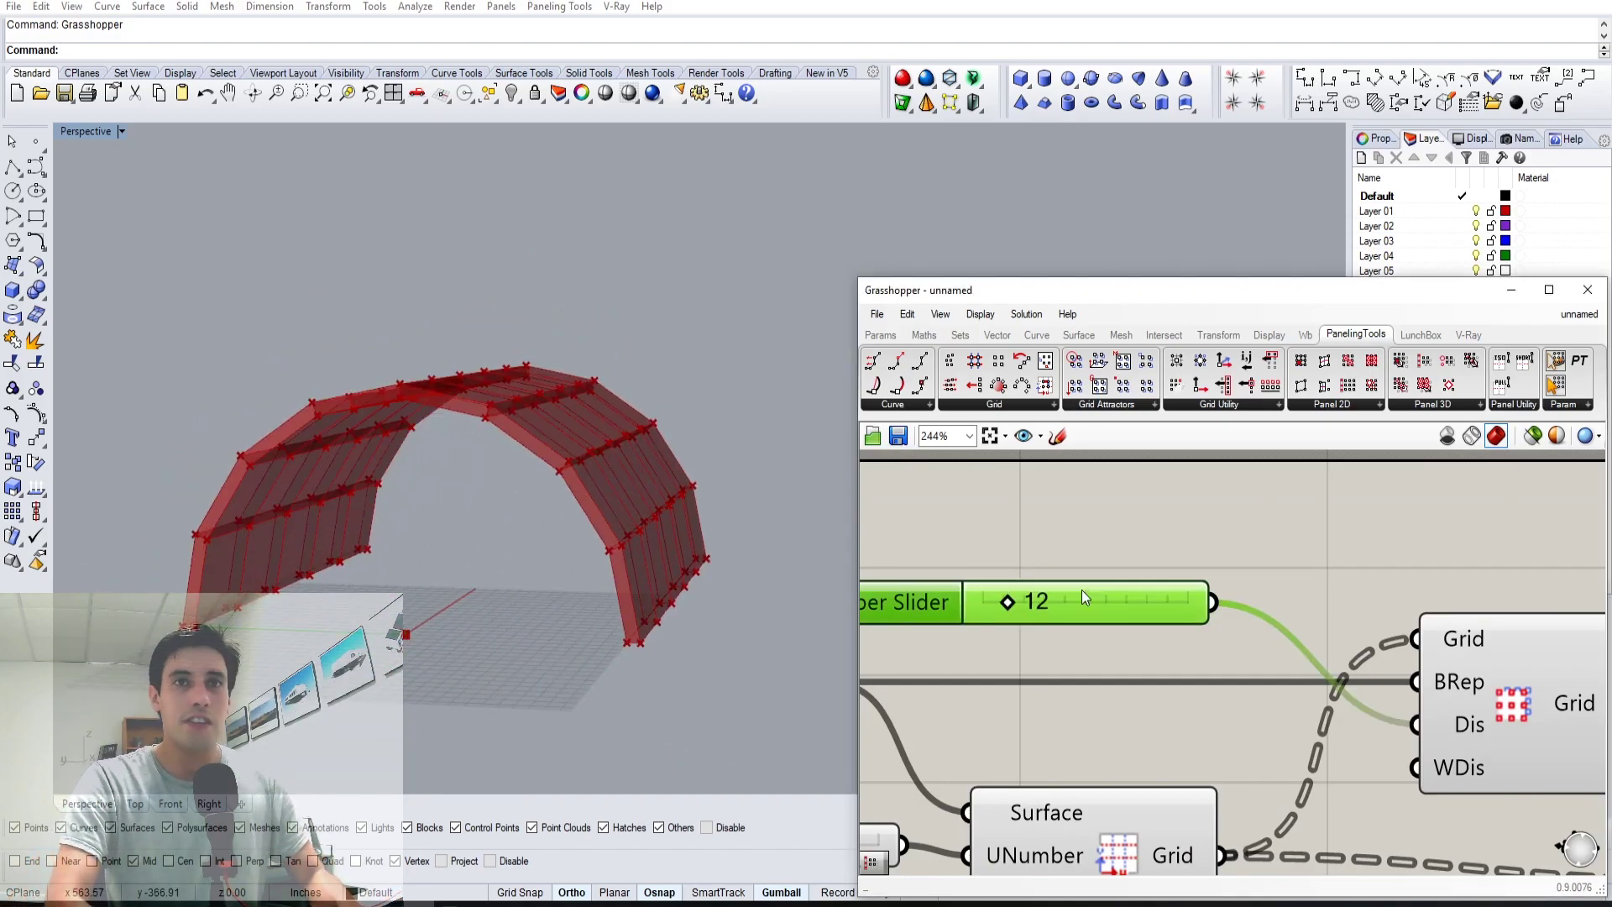
- Set the Offset Grid's distance slider to 24
double_click(1036, 596)
text(24)
key(Return)
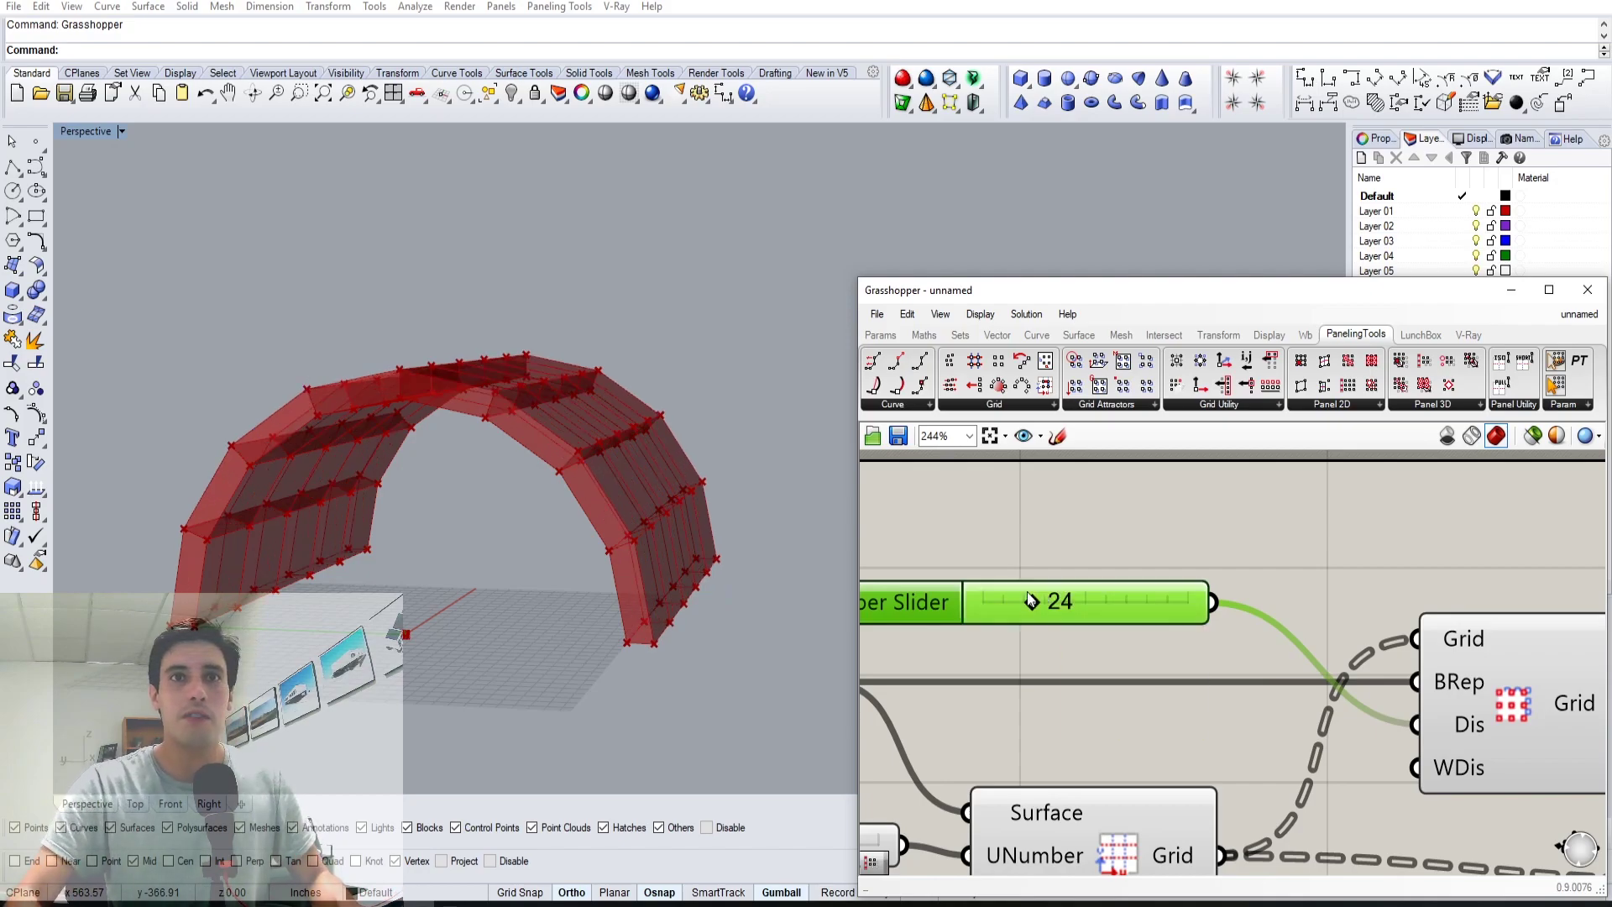
right_drag(382, 497, 662, 461)
scroll(994, 526, down, 7)
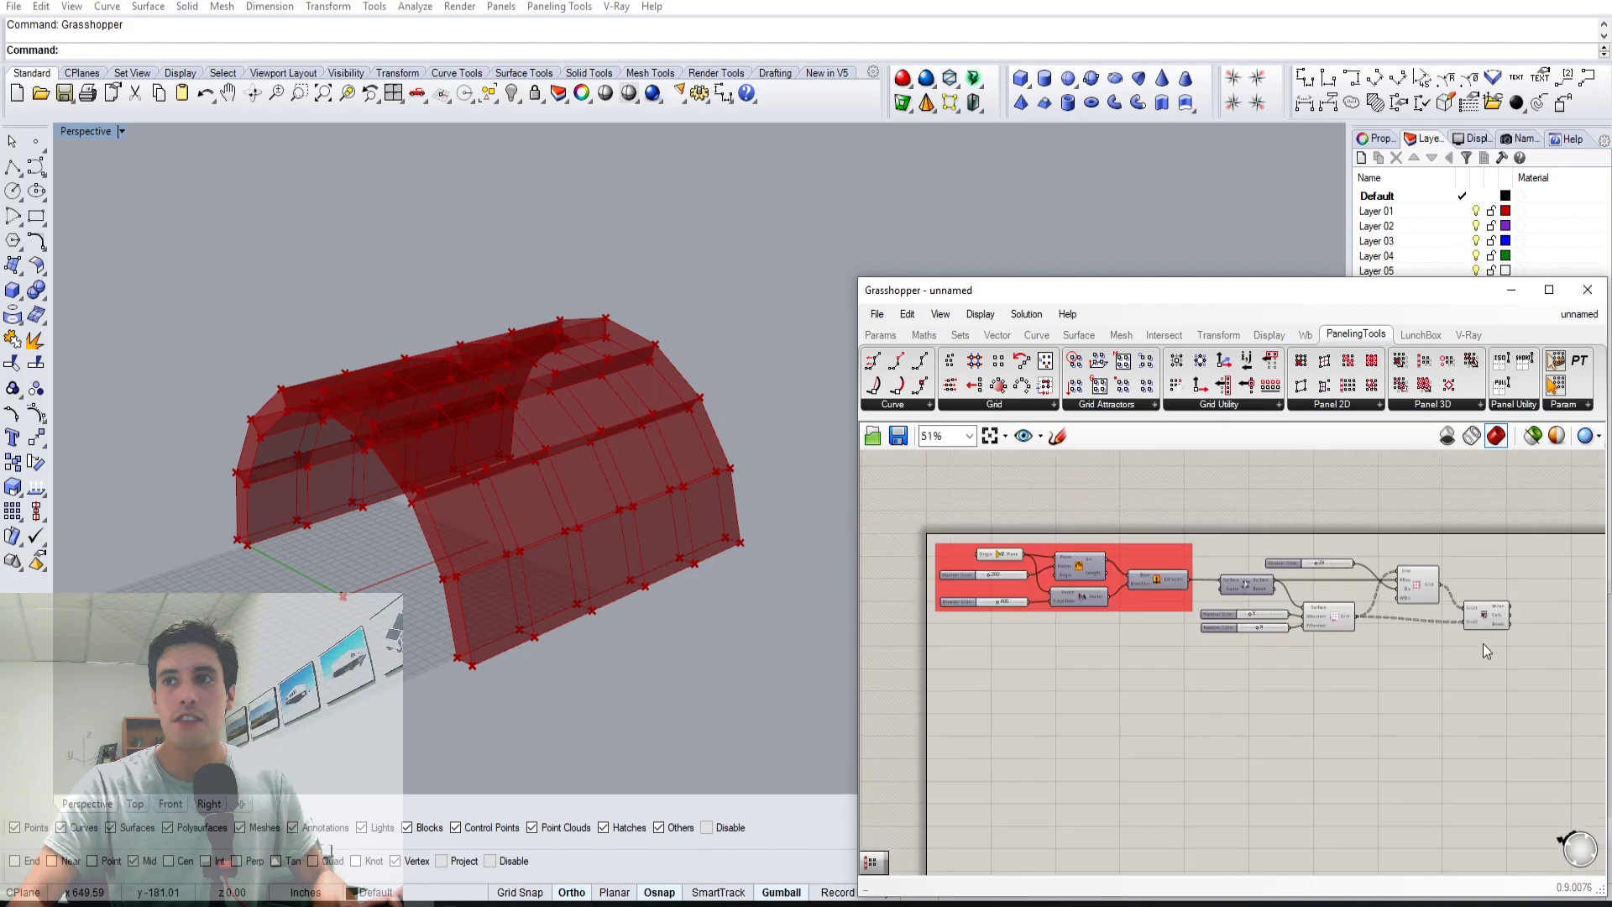
- Highlight the paneling components to examine their boxes on the vault, and disable the Cellulate 3D Grid component
drag(1536, 672, 1199, 534)
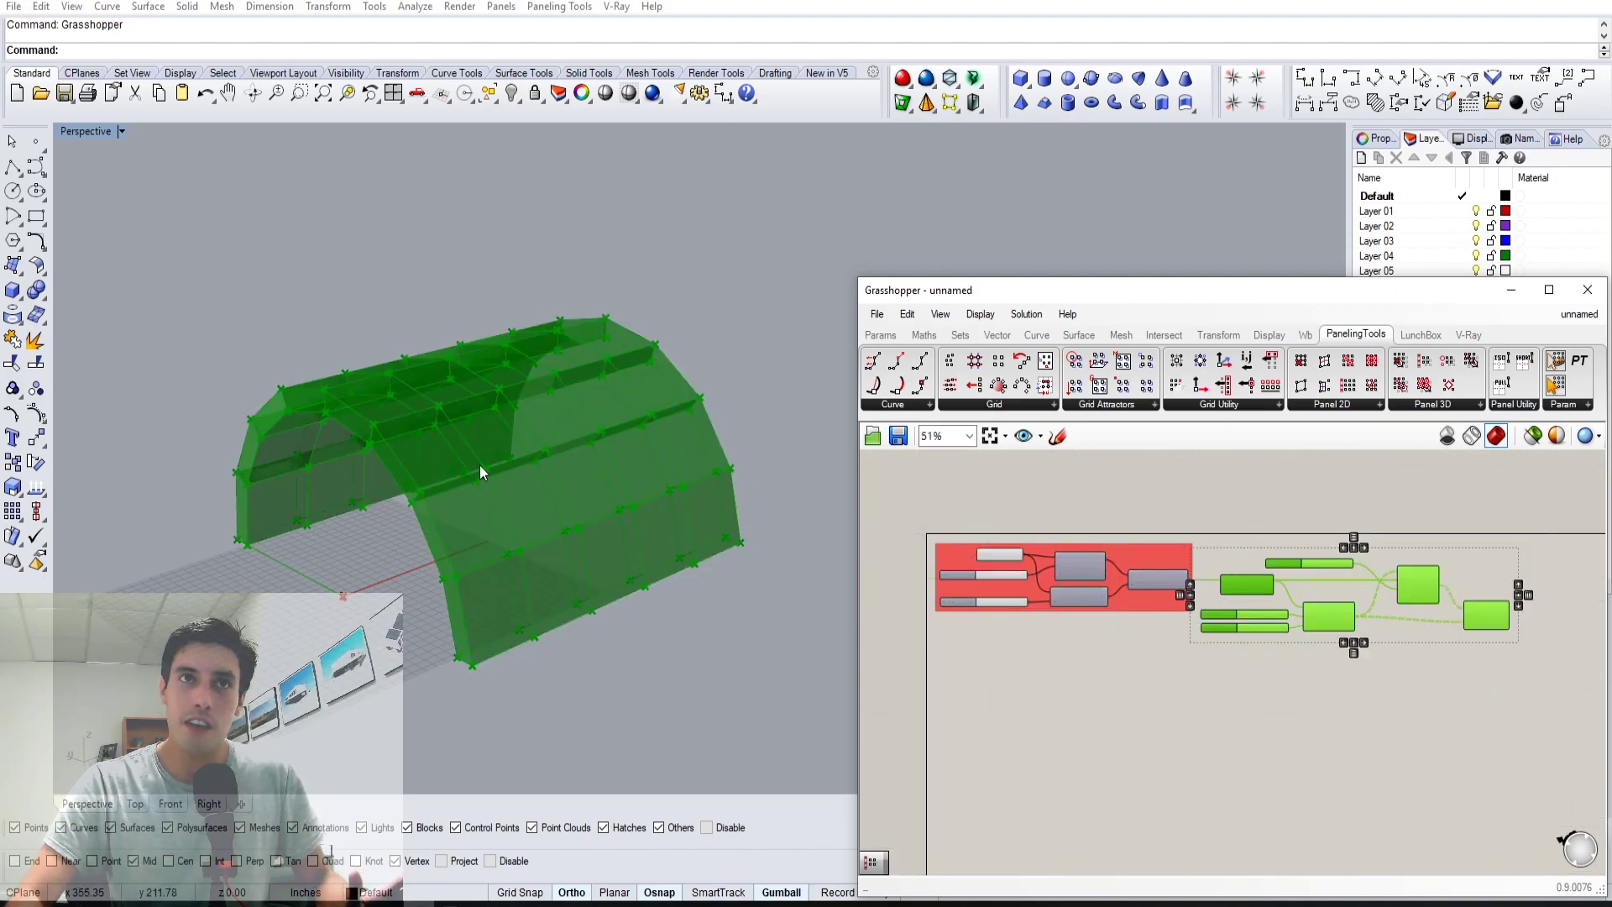
click(938, 486)
scroll(1449, 647, up, 4)
drag(1511, 695, 1343, 652)
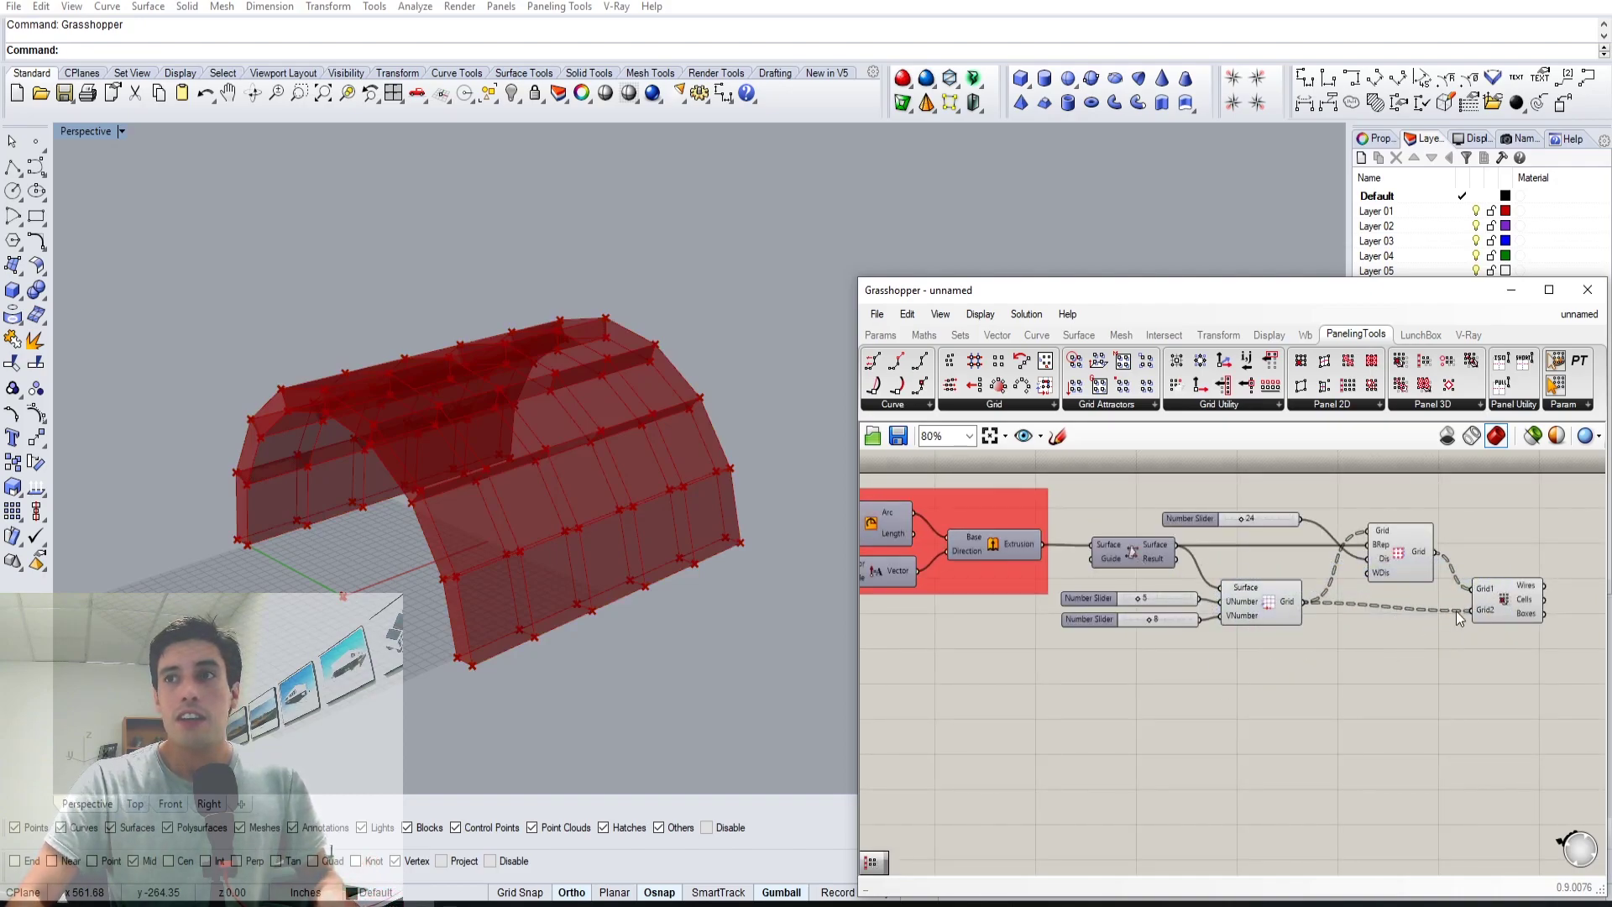
click(1505, 609)
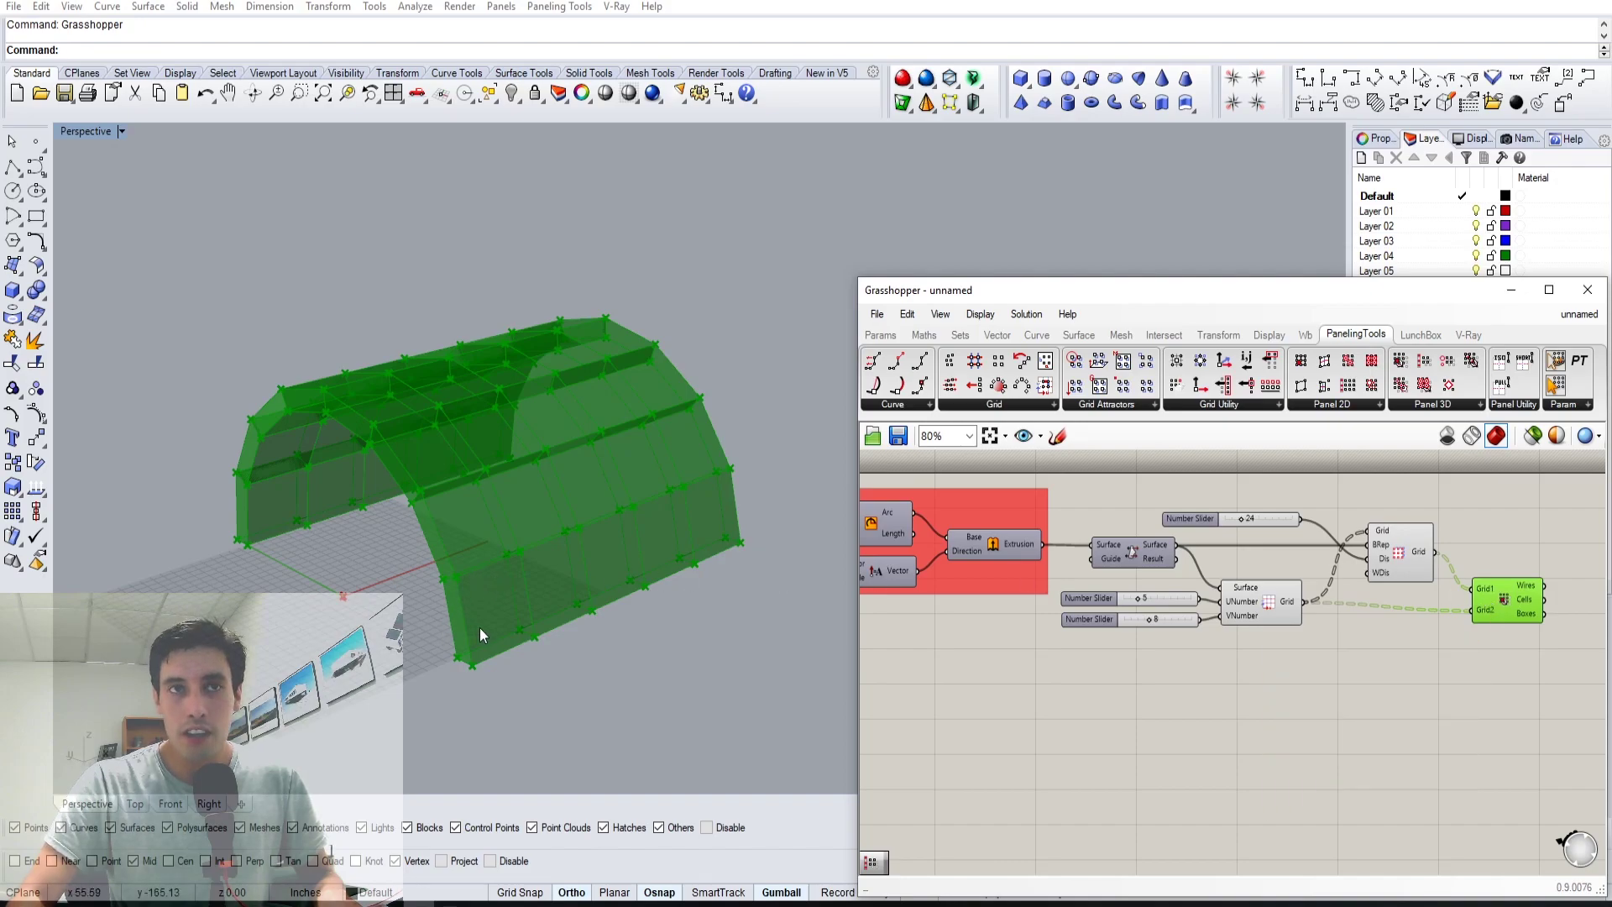
click(1310, 764)
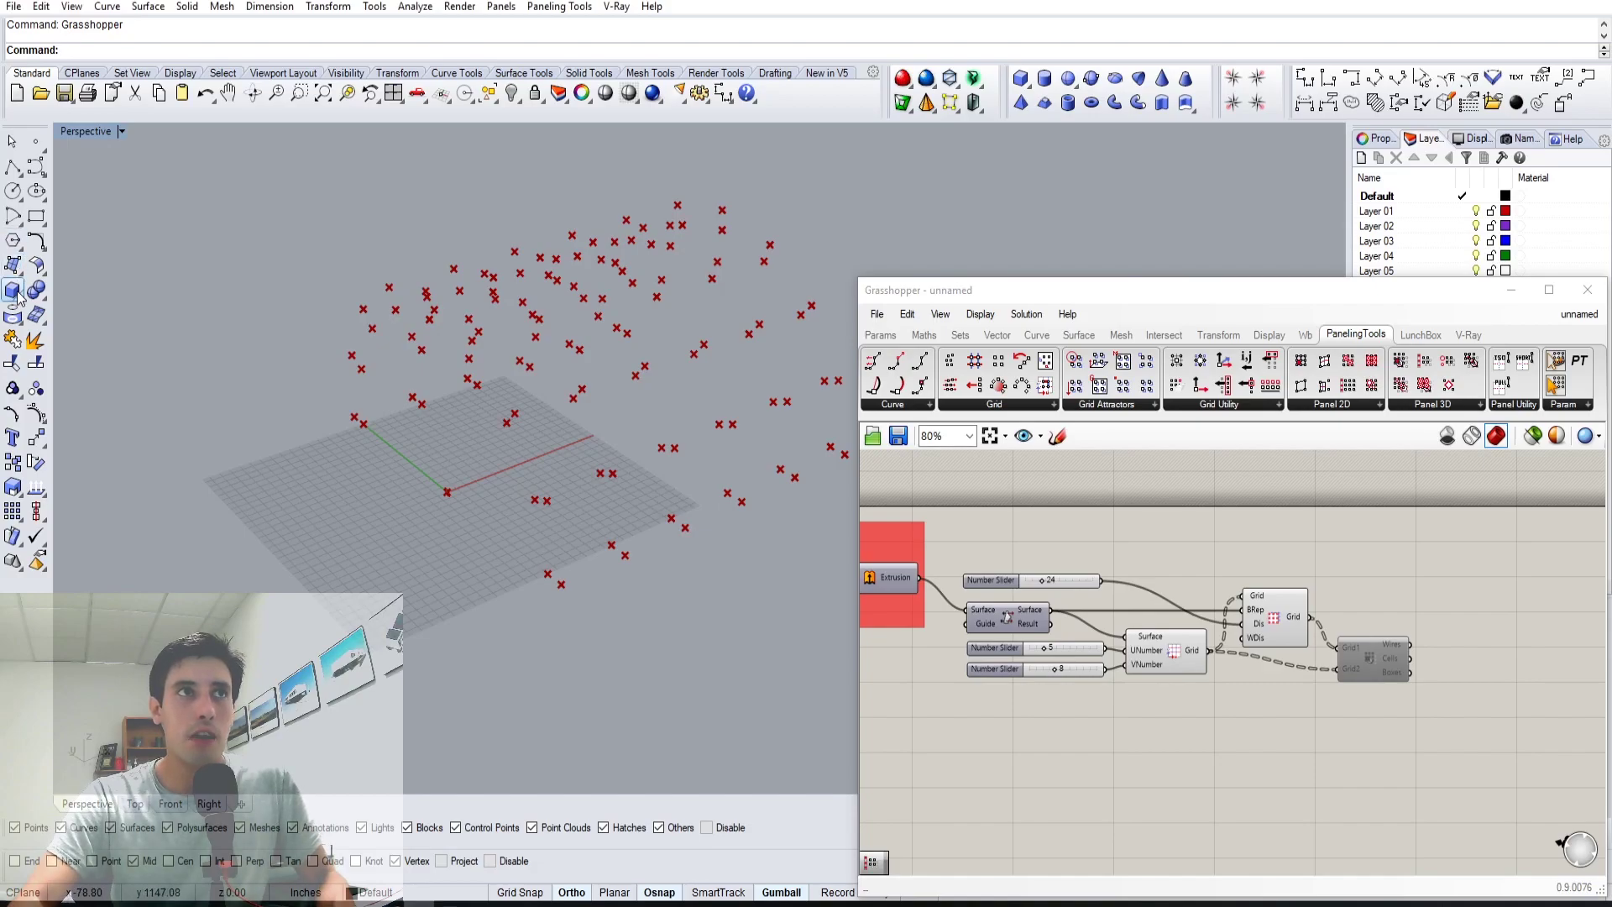
- Create a solid vertical cylinder about 28 inches tall in Rhino, in front of the vault's point grid
click(19, 296)
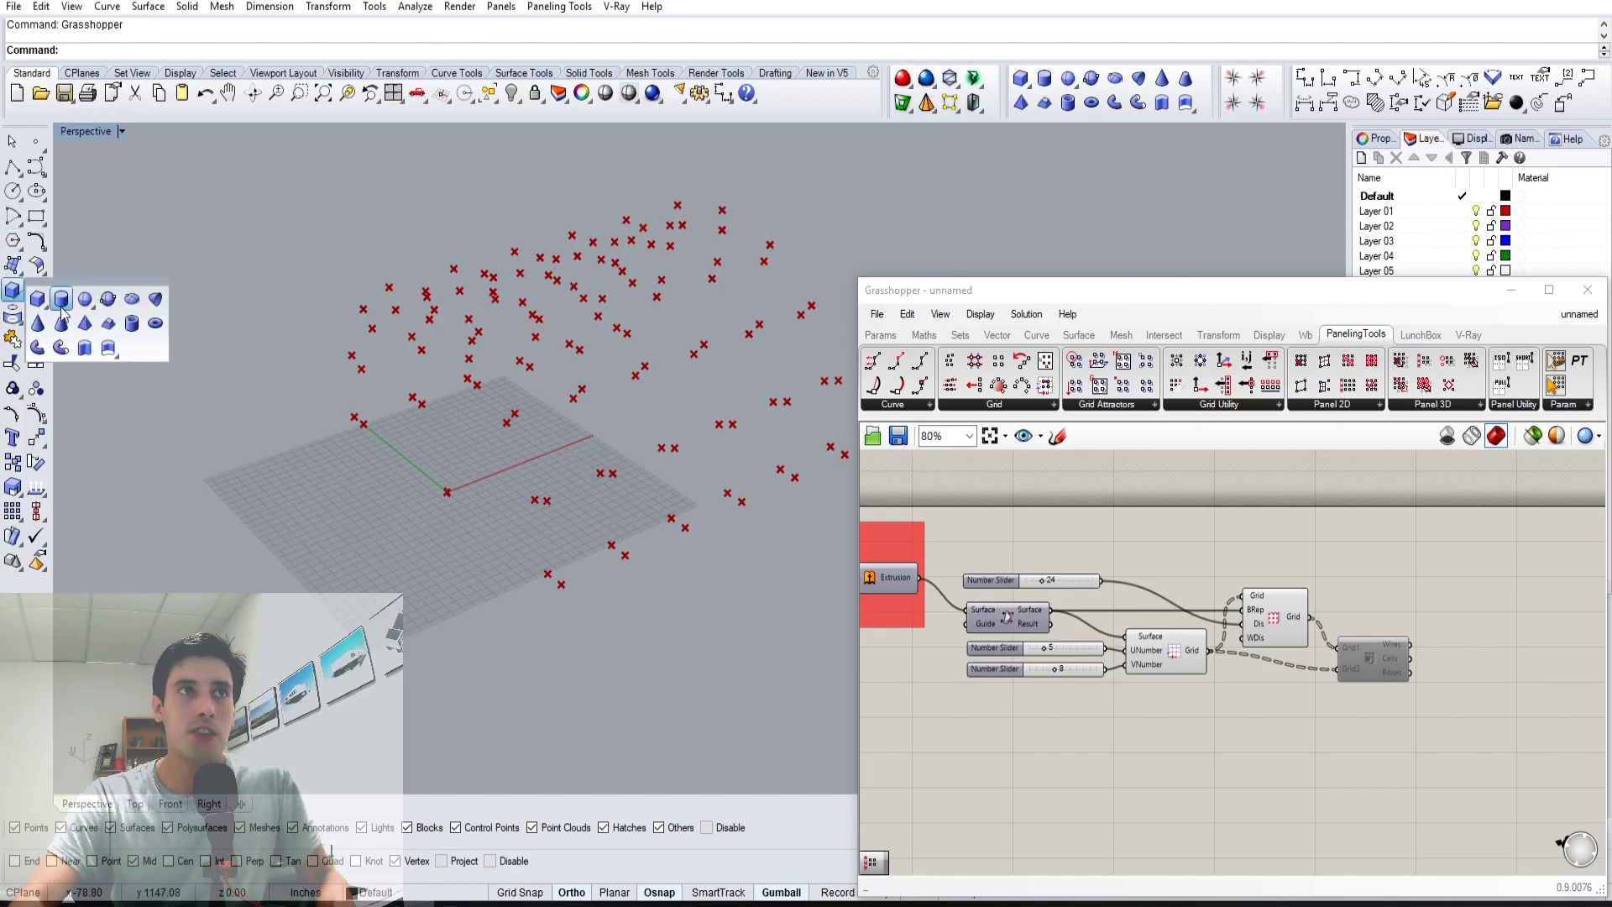
click(61, 299)
click(535, 710)
key(Return)
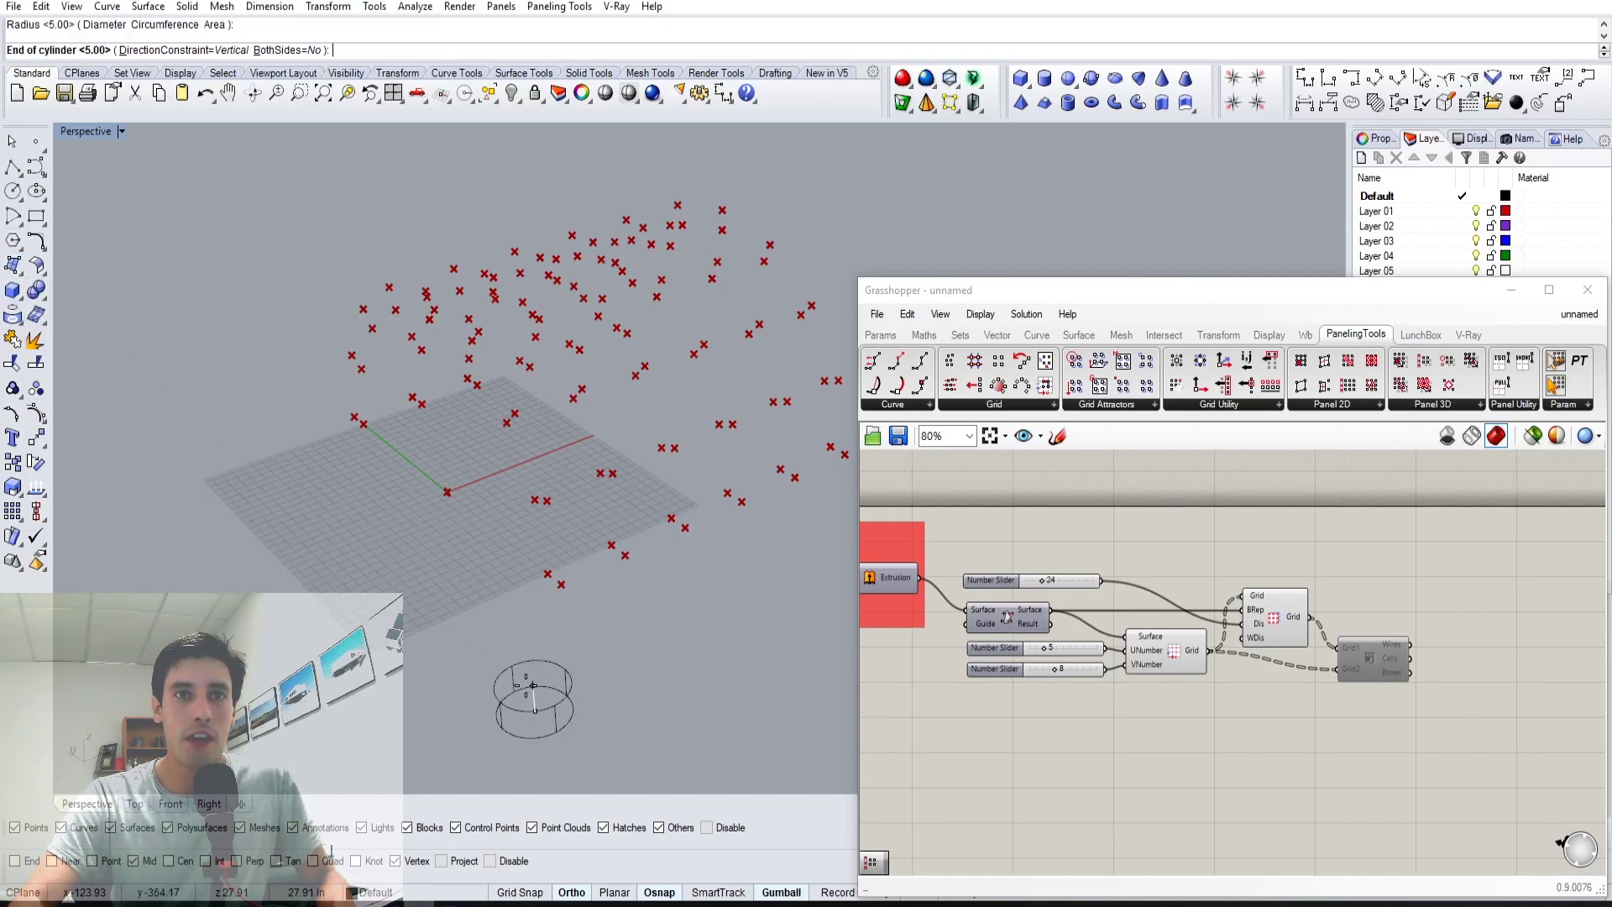
click(532, 685)
- Switch the Perspective viewport to a solid display mode with a white background to show the cylinder's surfaces
click(550, 691)
right_drag(550, 690, 561, 595)
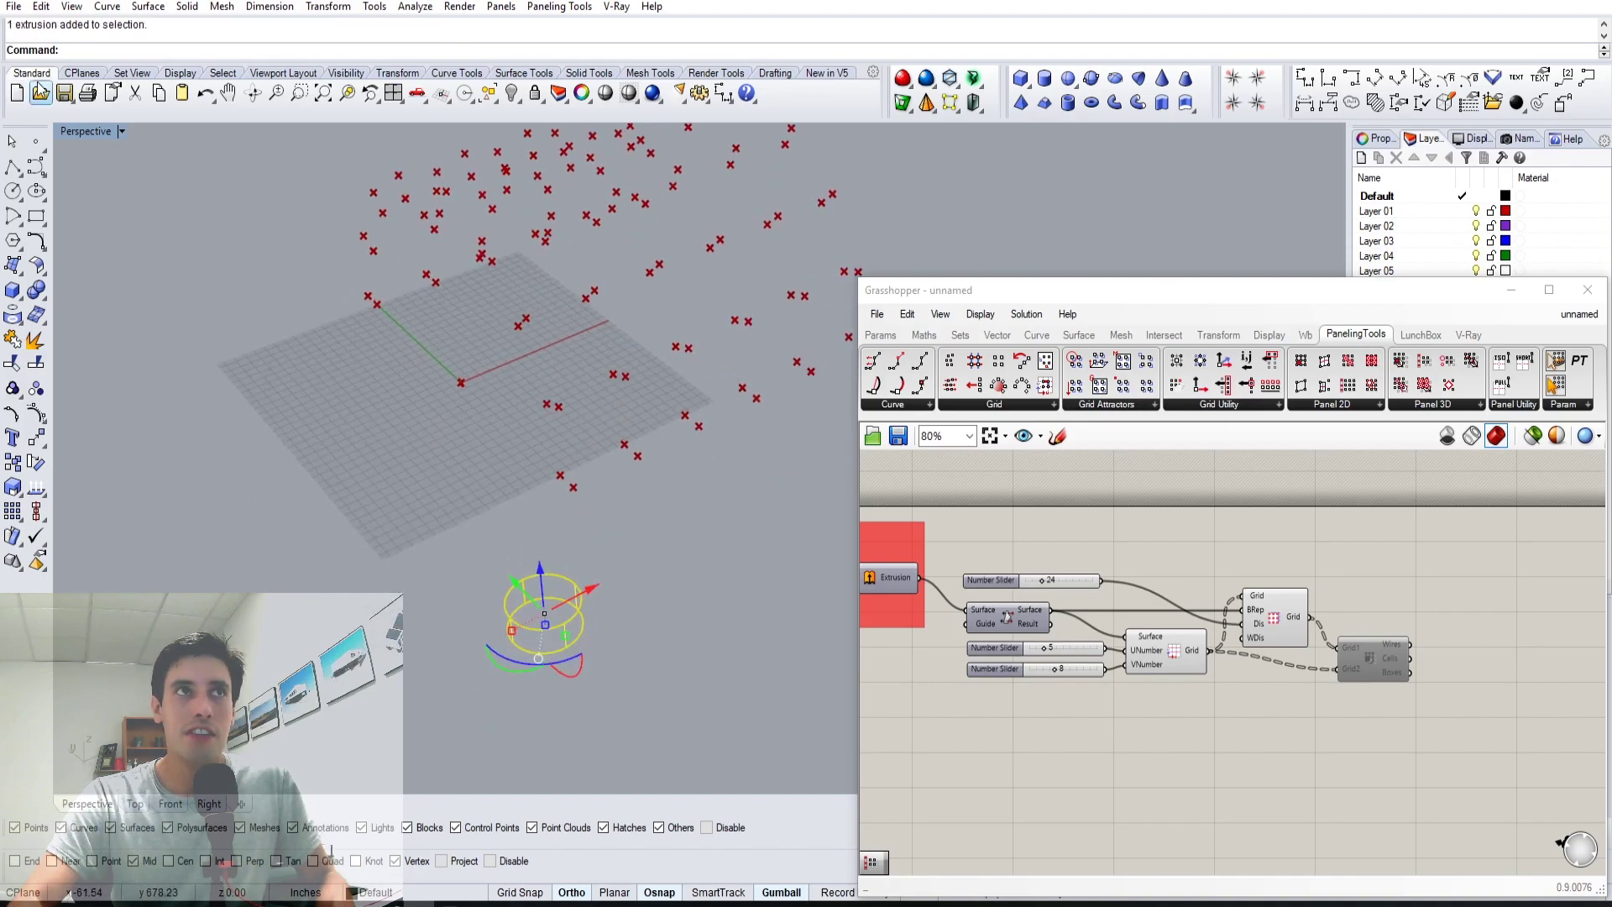
click(75, 132)
click(101, 194)
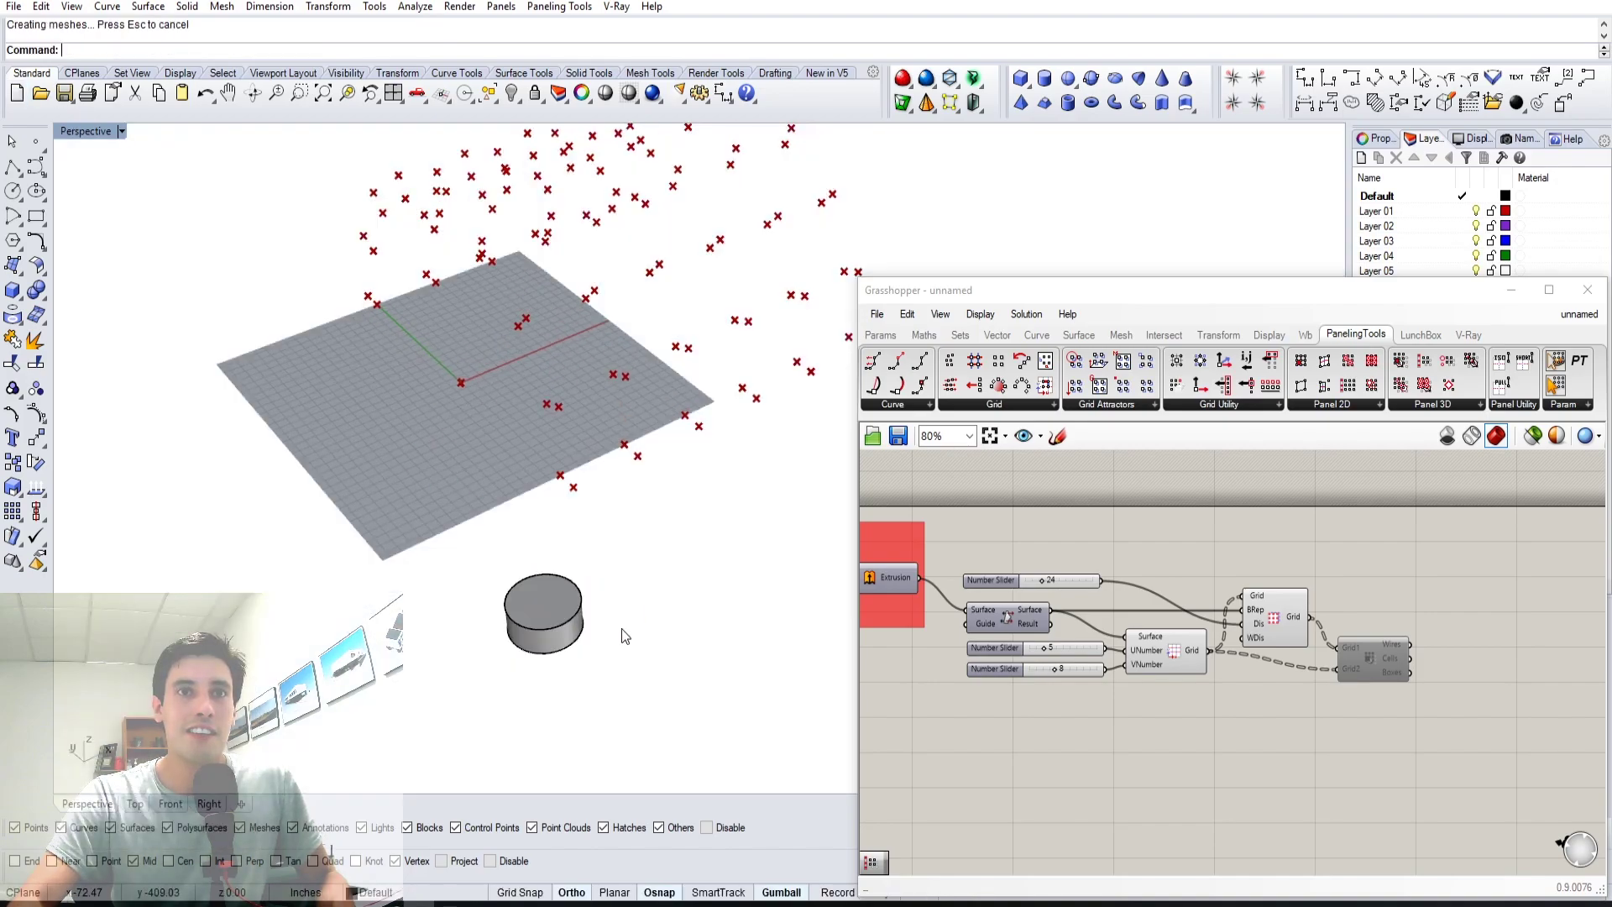
- Select the solid cylinder in the Rhino viewport
click(575, 611)
key(Escape)
click(550, 644)
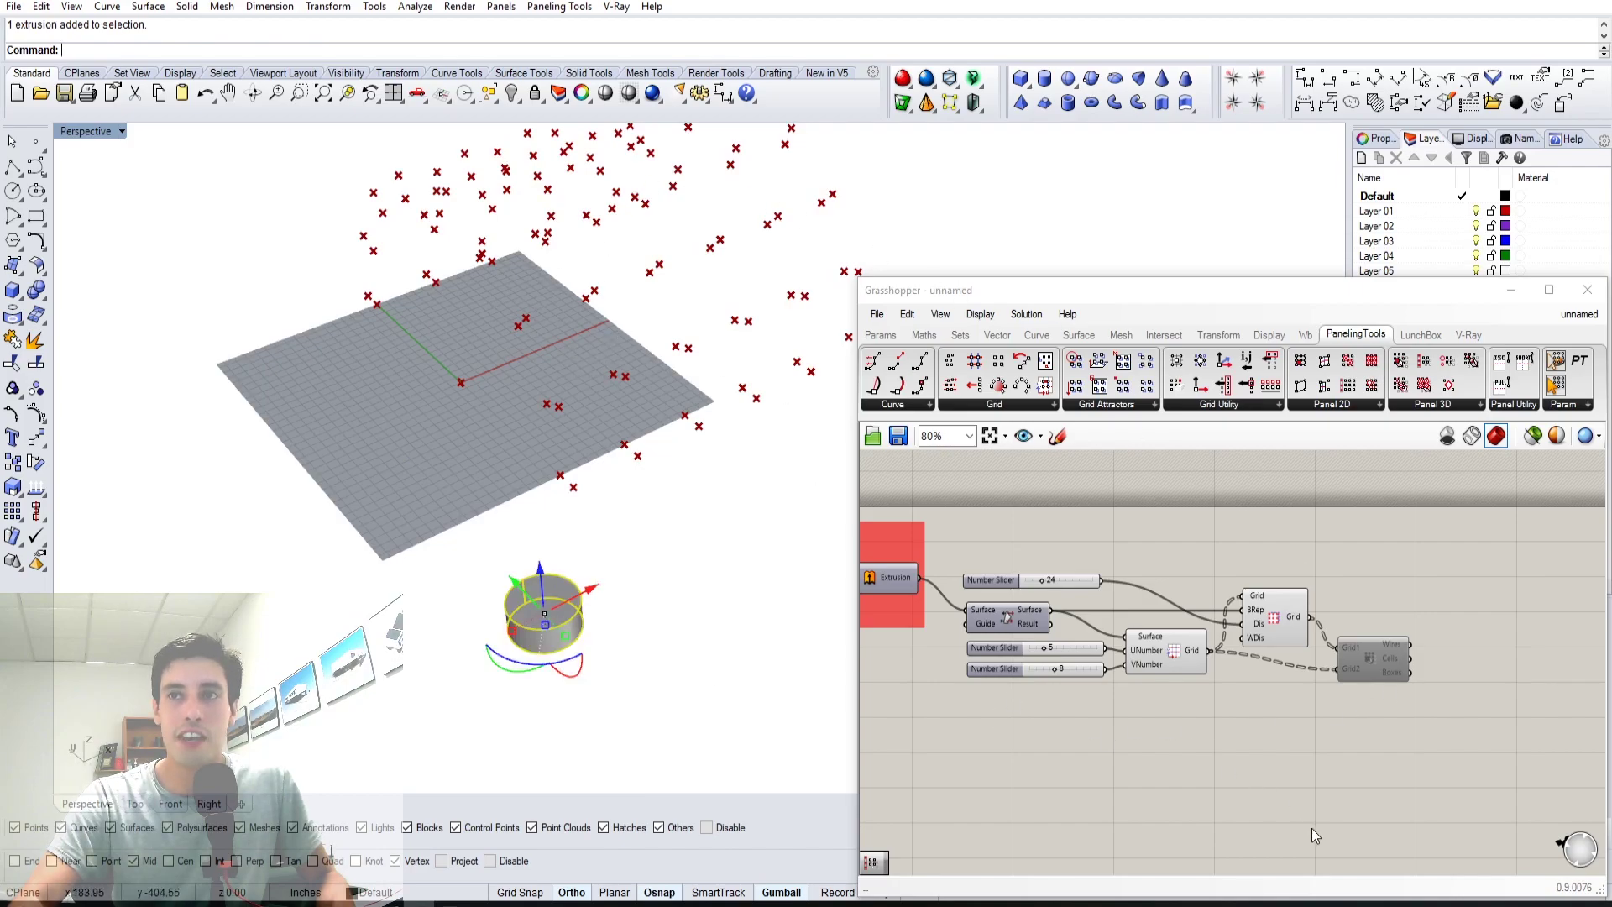
- Add the Panel 3D component with PatternObjects and BoundingObjects inputs to the canvas, above the disabled Cellulate component
right_drag(1367, 782, 1329, 764)
right_drag(1358, 712, 1313, 692)
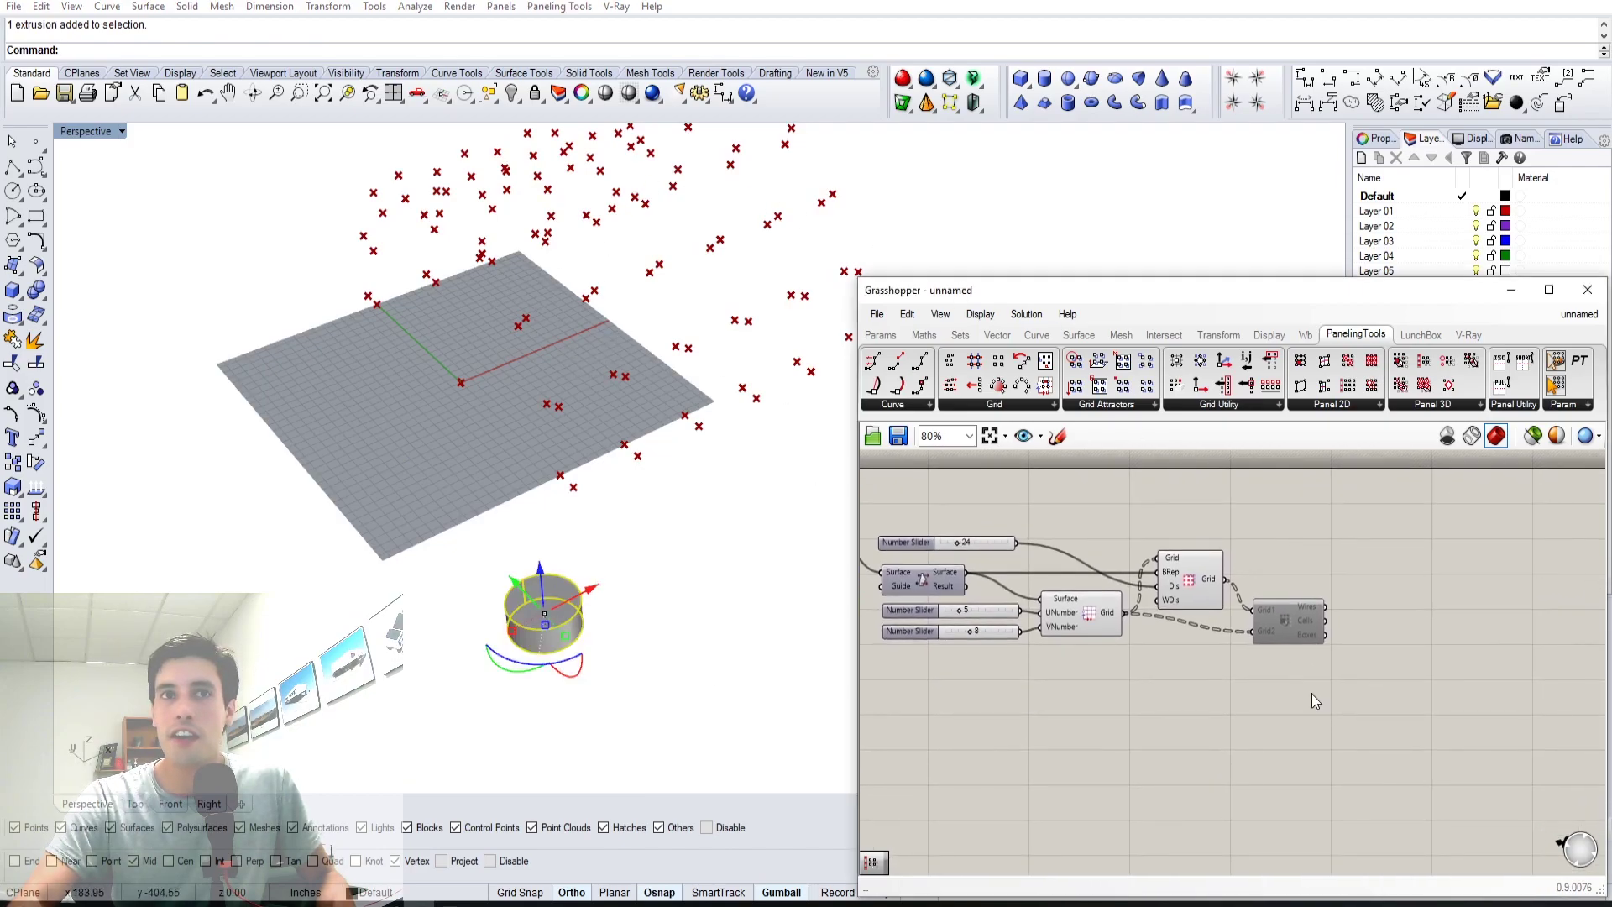
scroll(1268, 554, up, 2)
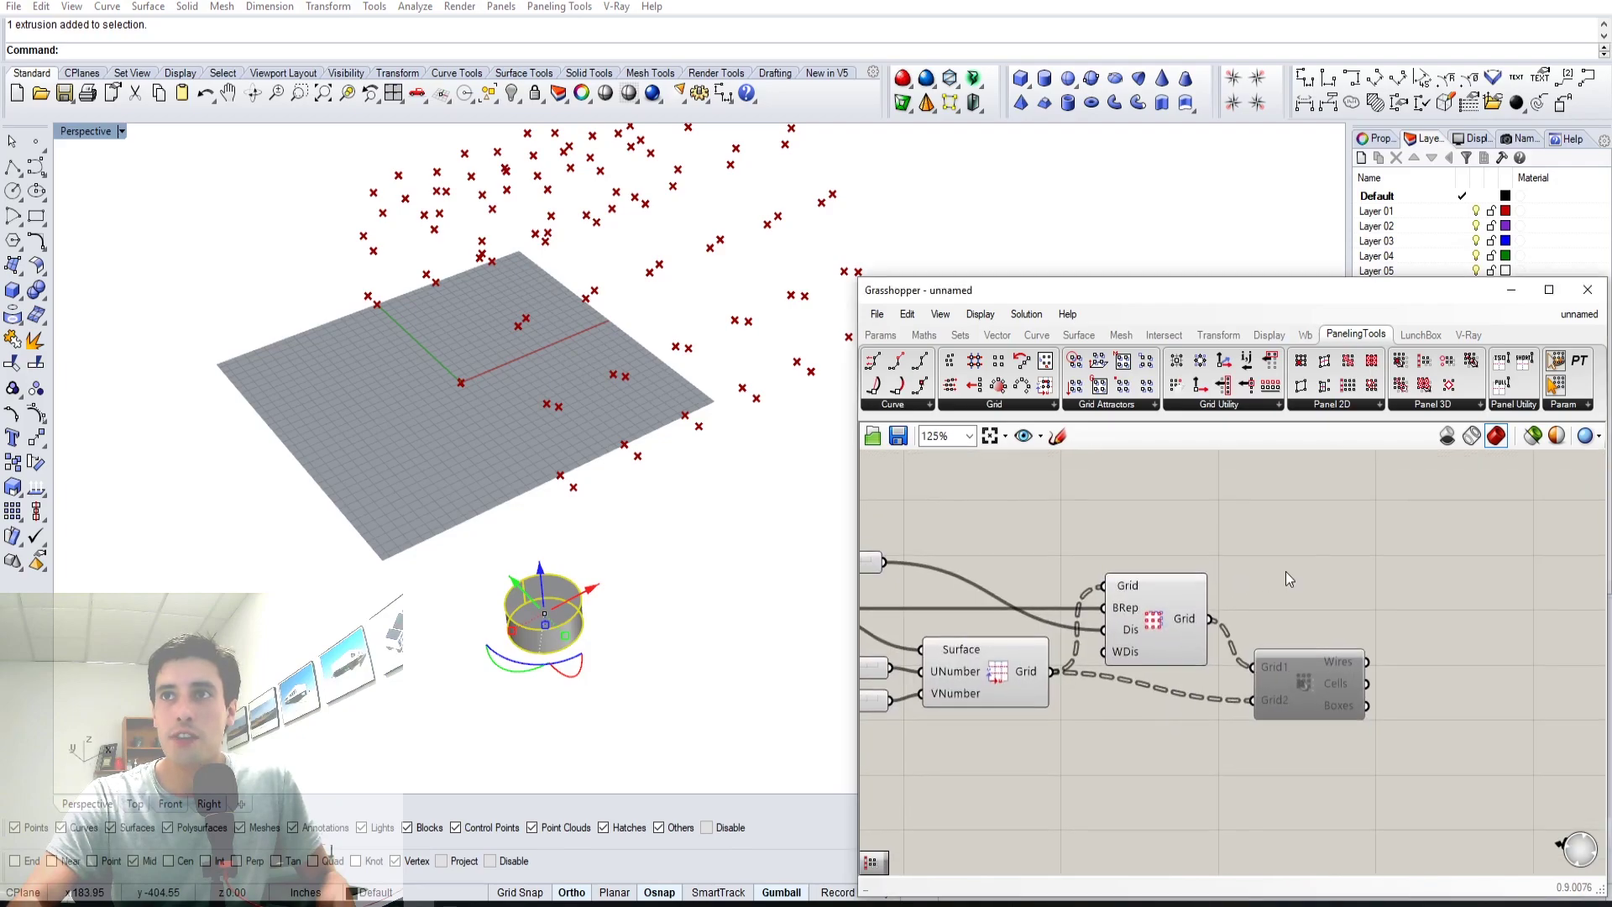
click(1439, 407)
click(1454, 462)
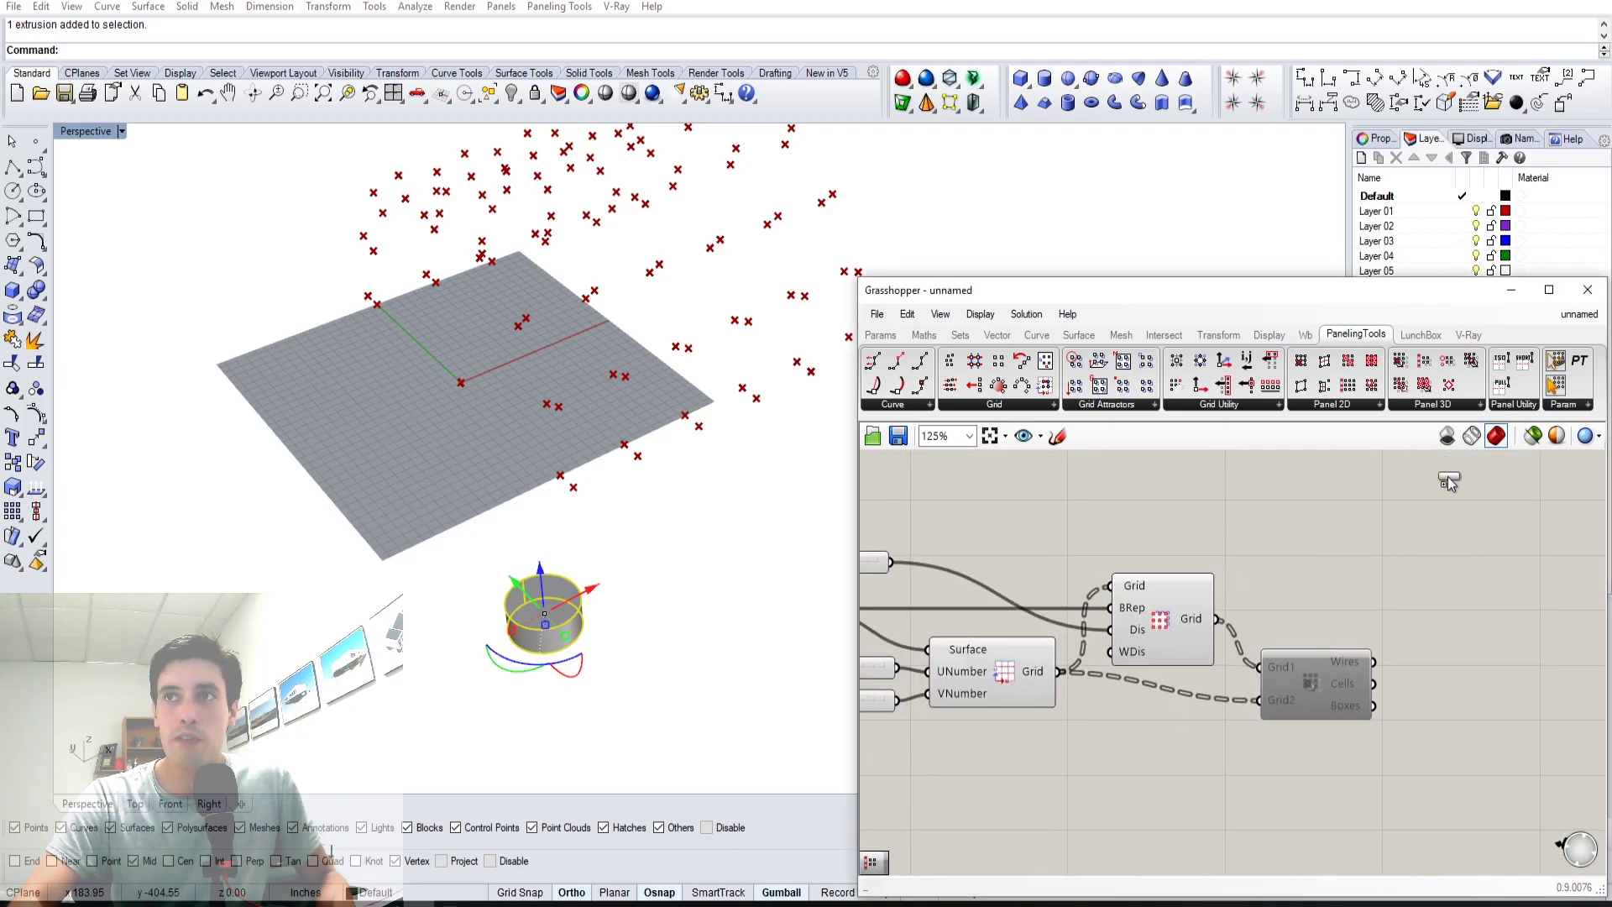
click(1466, 520)
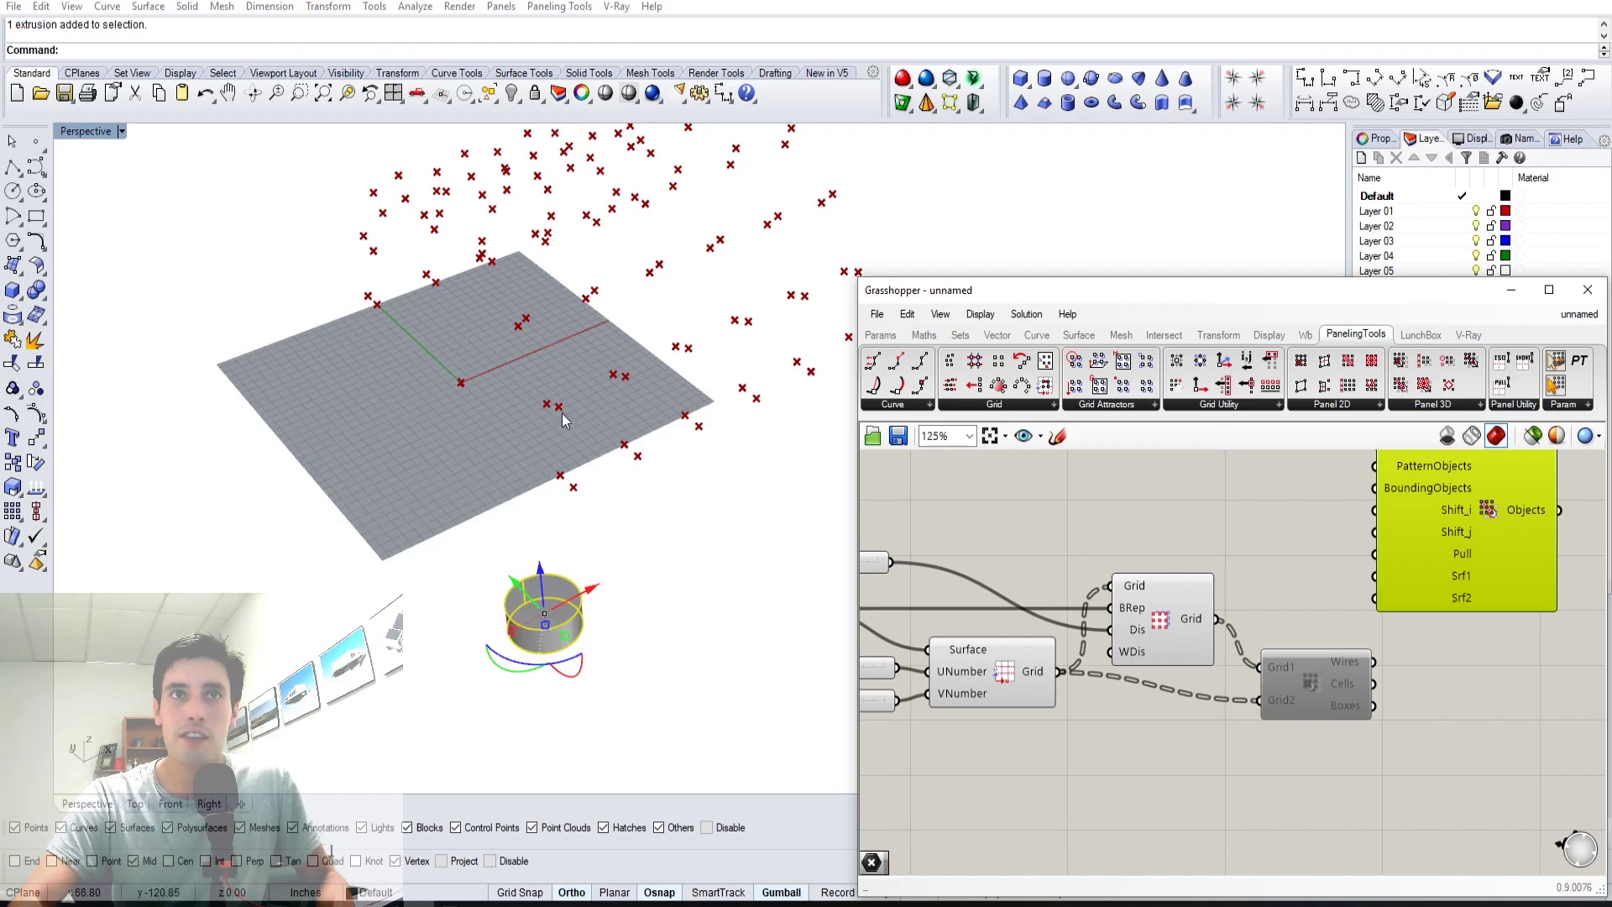
scroll(562, 413, down, 3)
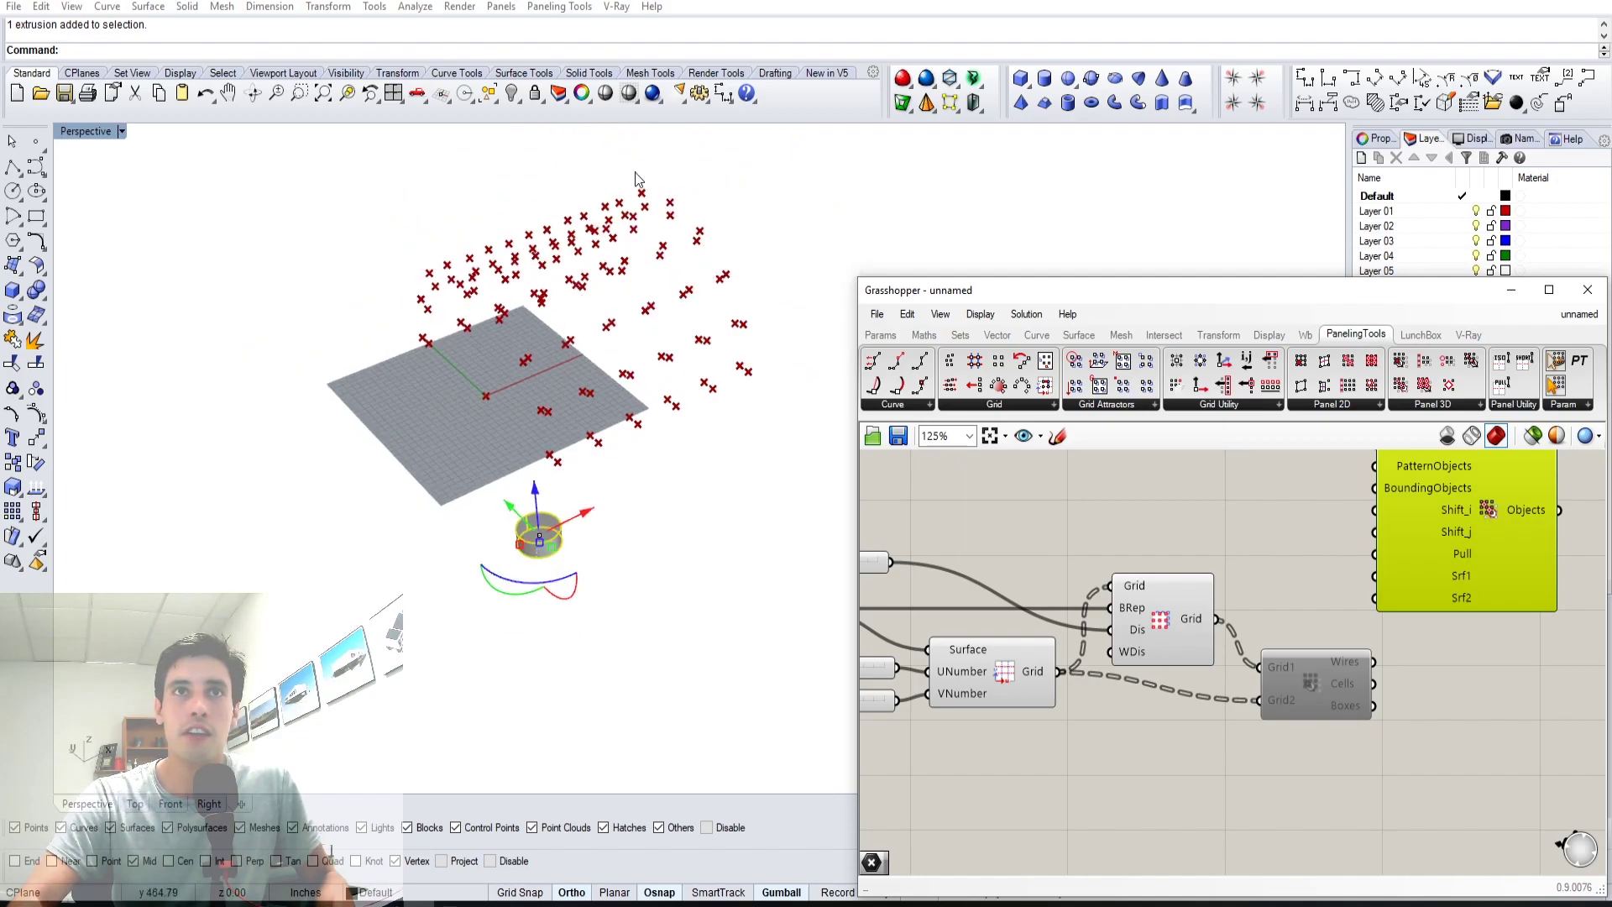
- Connect the offset grid to the new component's Grid1 input and the surface grid to its Grid2 input
click(1309, 560)
right_drag(1277, 562, 1273, 637)
click(1152, 692)
click(1005, 739)
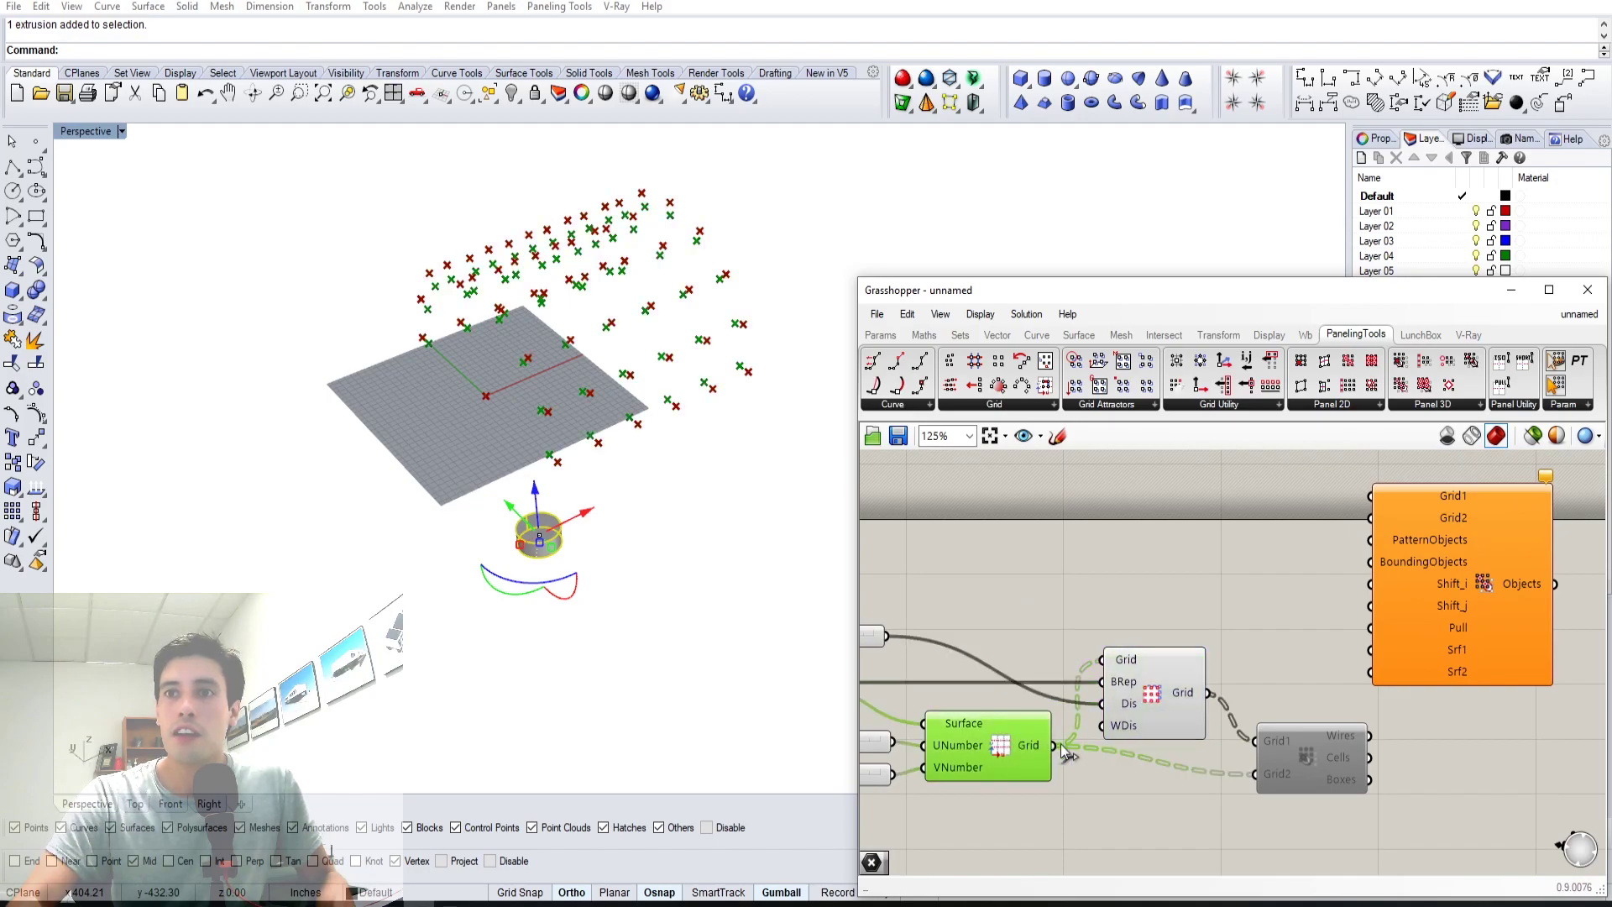
drag(1202, 690, 1370, 496)
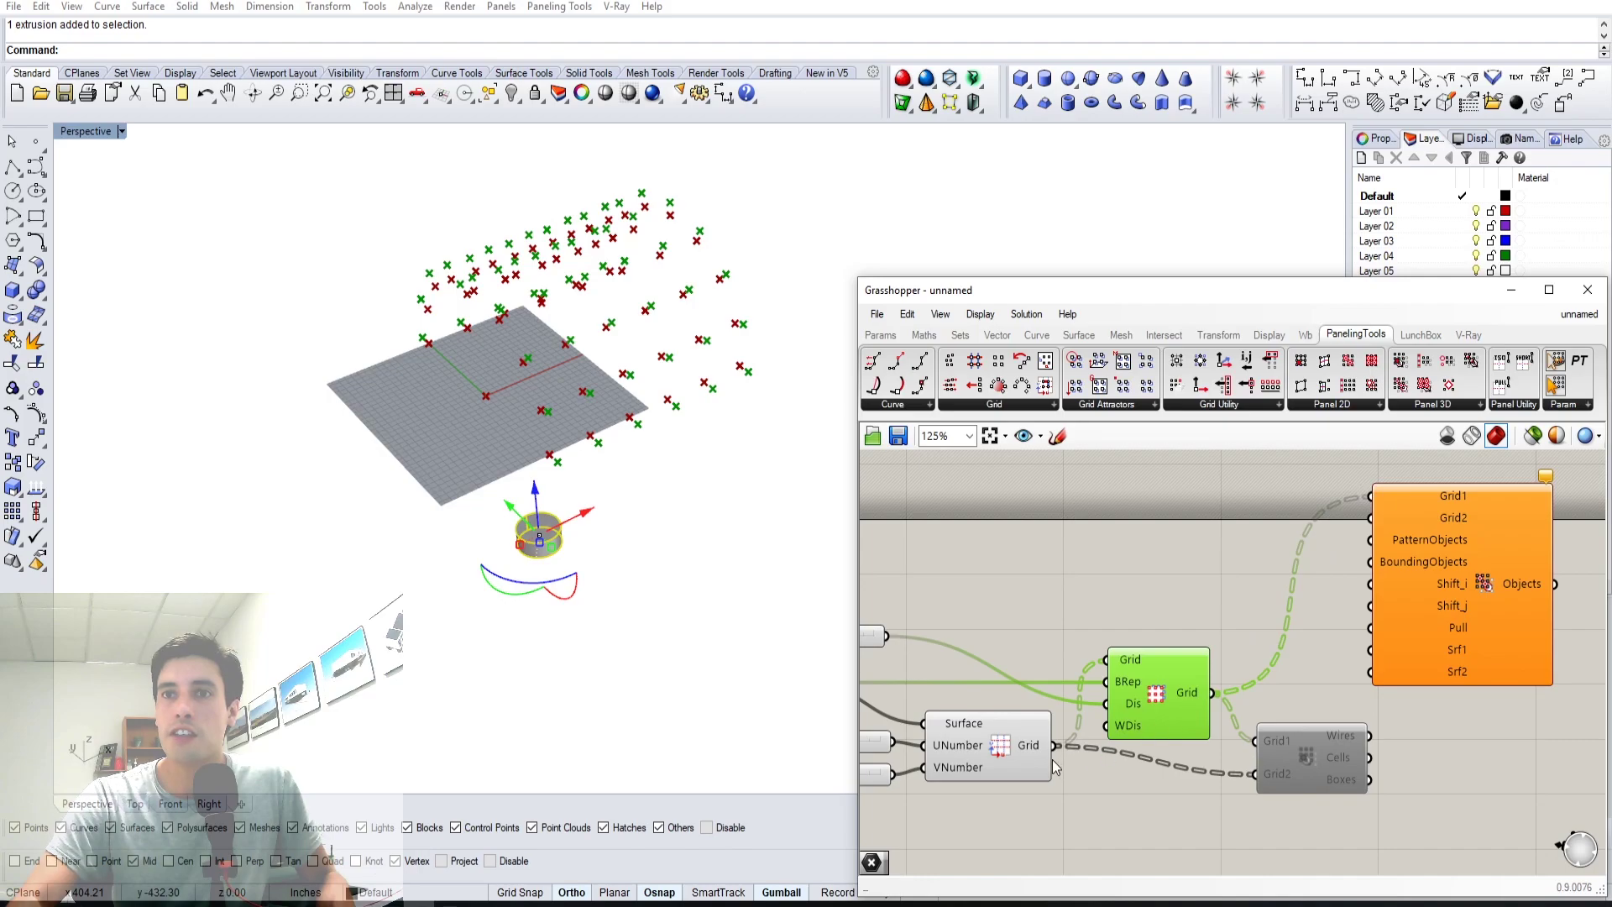
drag(1054, 746, 1377, 518)
click(1358, 476)
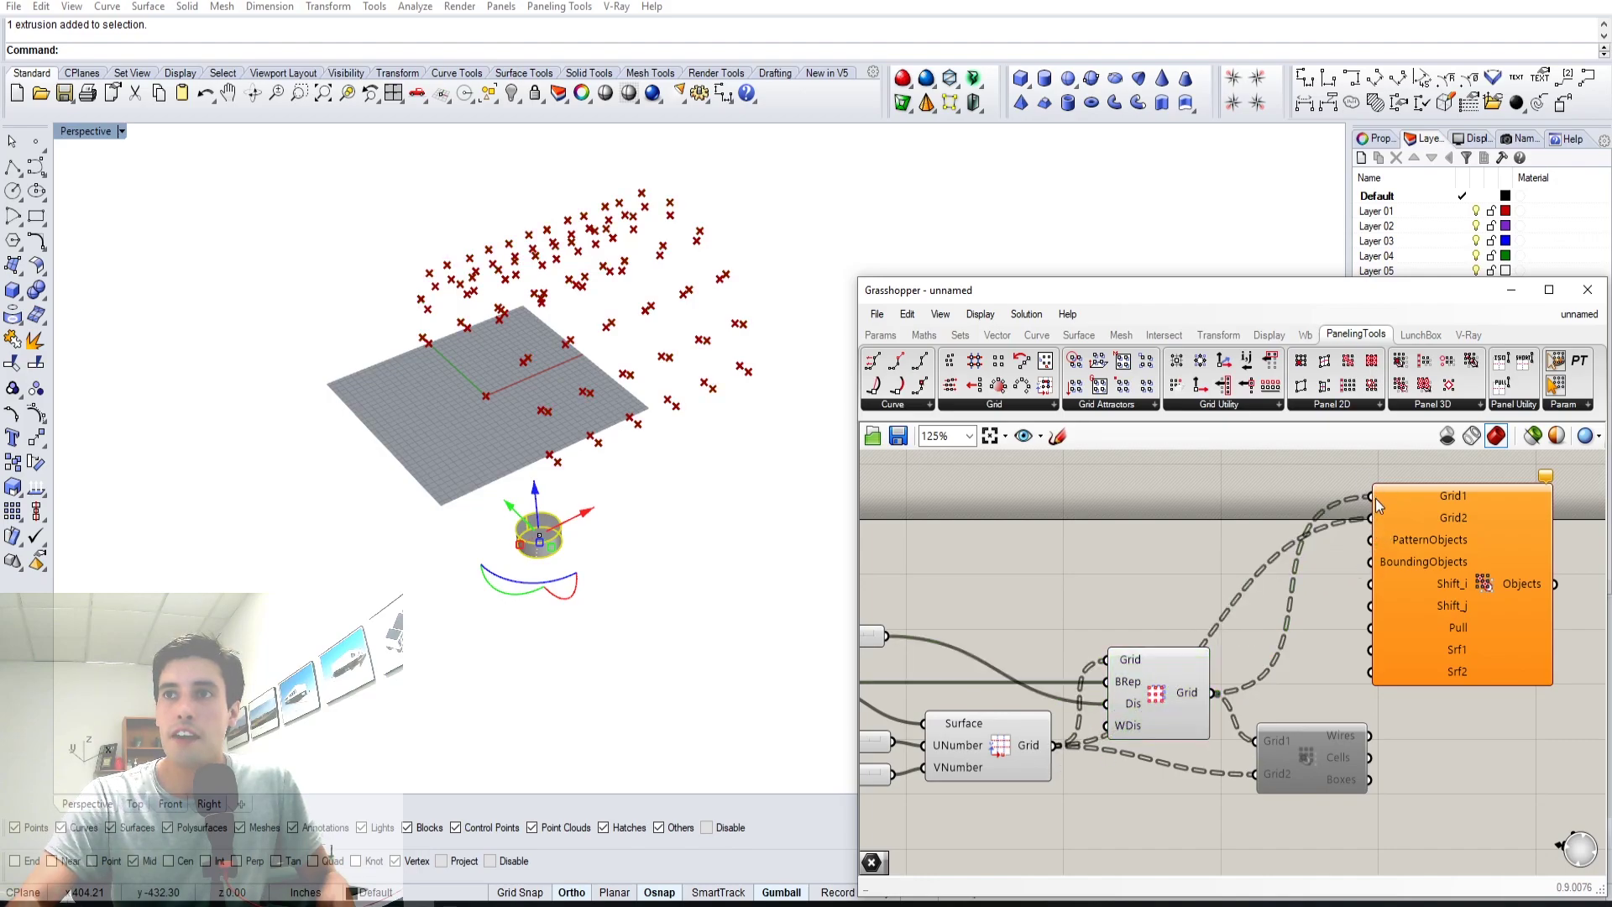
- Add a Brep parameter to the canvas, in front of the 3D paneling component
click(1484, 607)
scroll(1461, 571, up, 2)
scroll(1427, 541, down, 3)
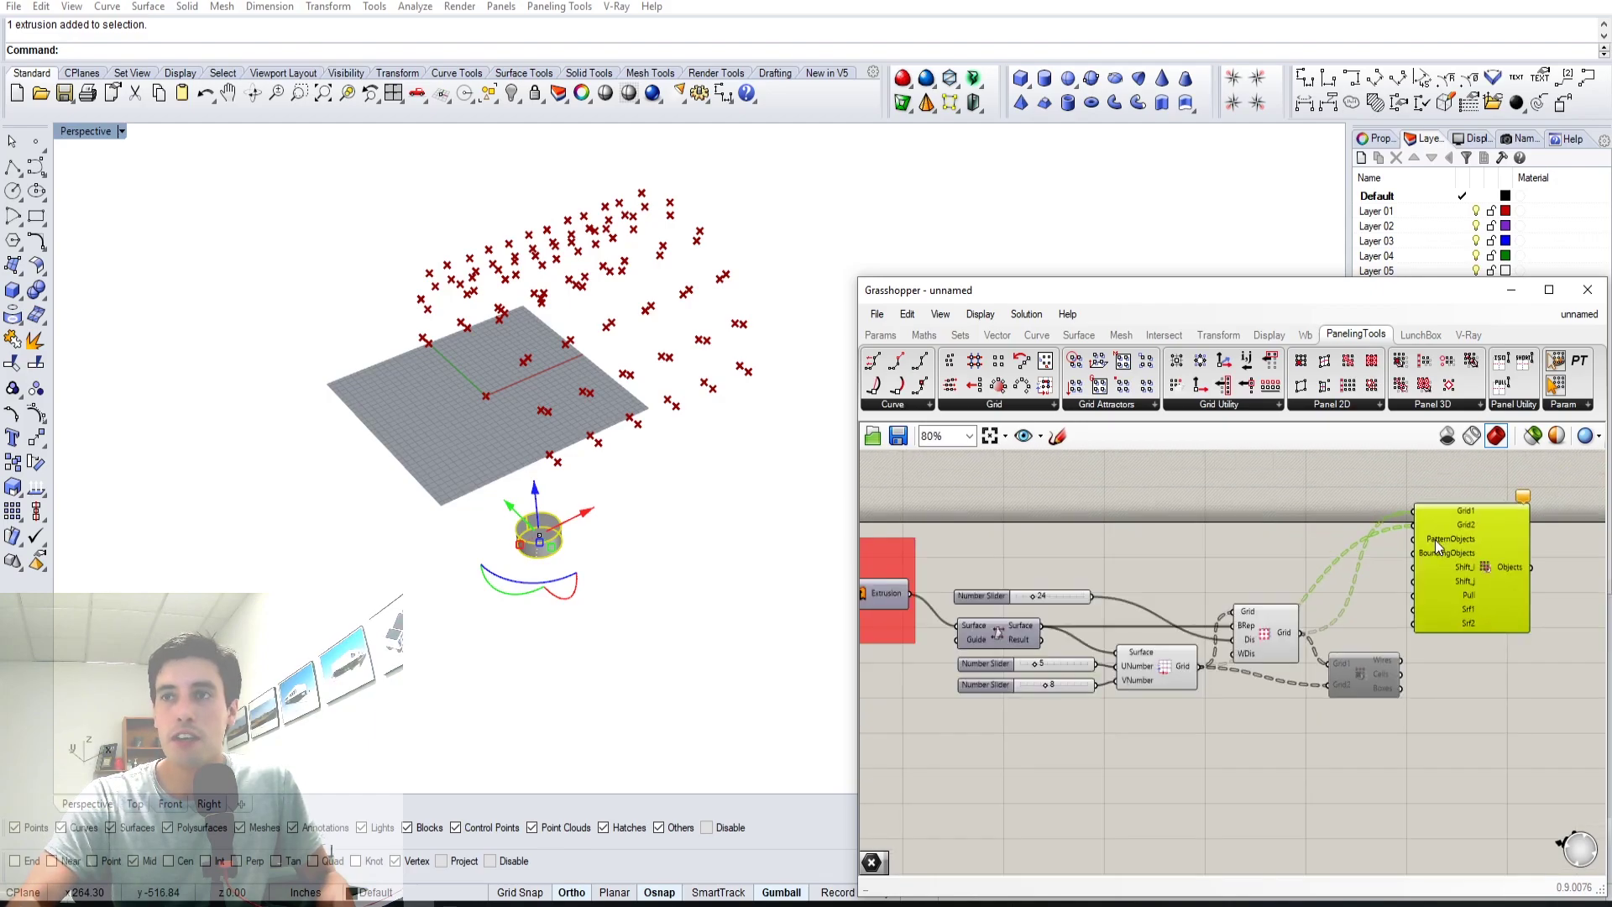
click(1543, 674)
scroll(1317, 527, up, 2)
double_click(1269, 546)
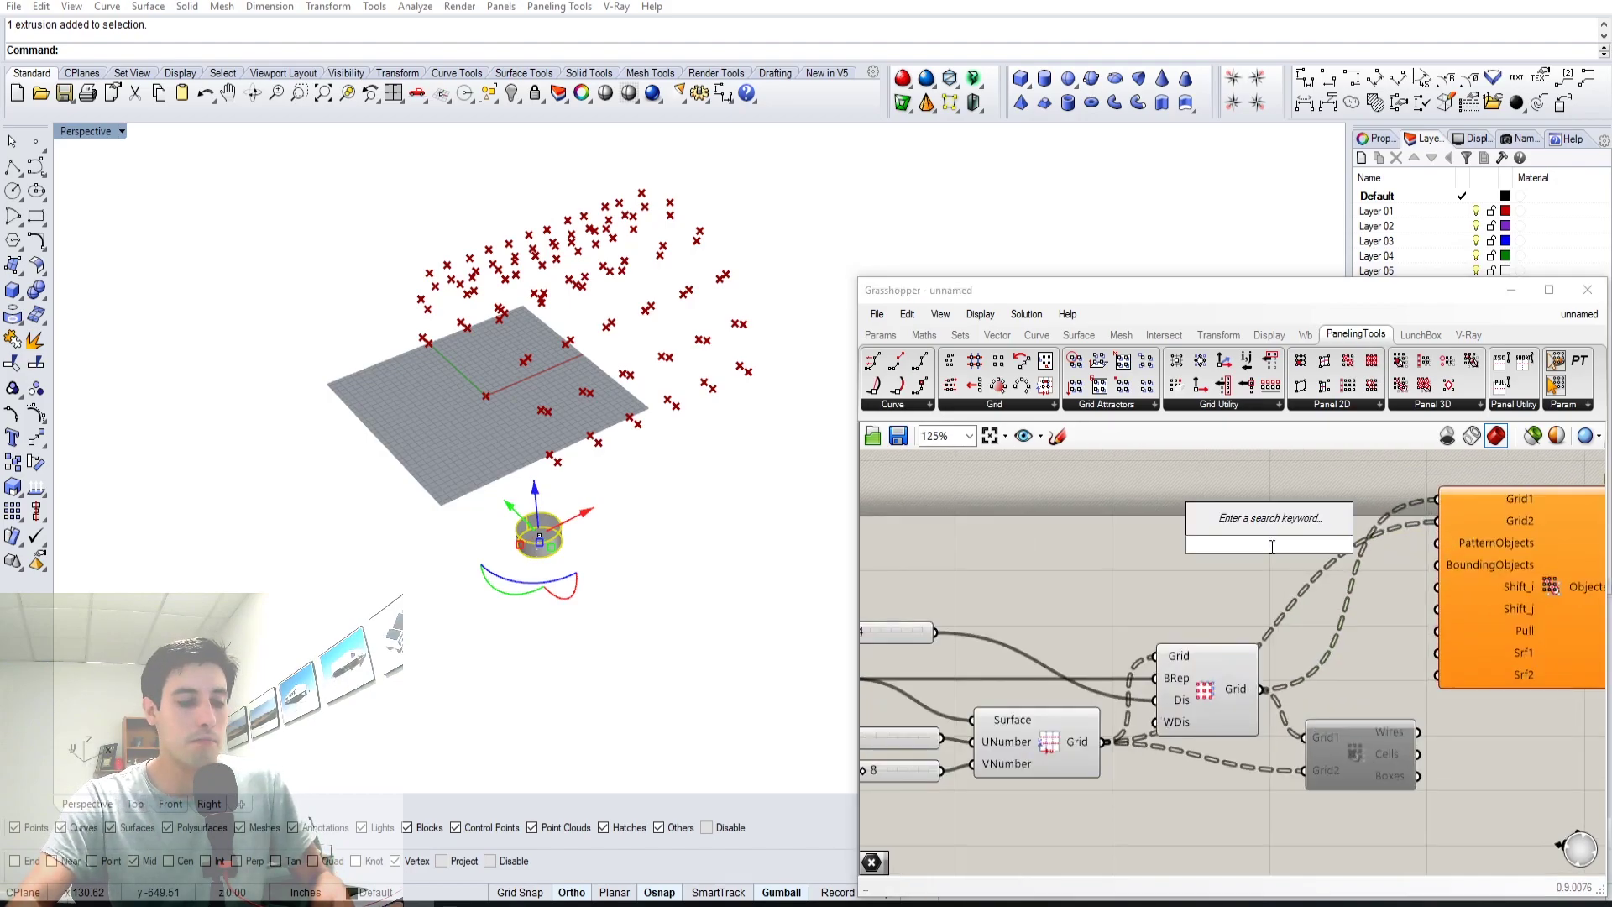
text(Brep)
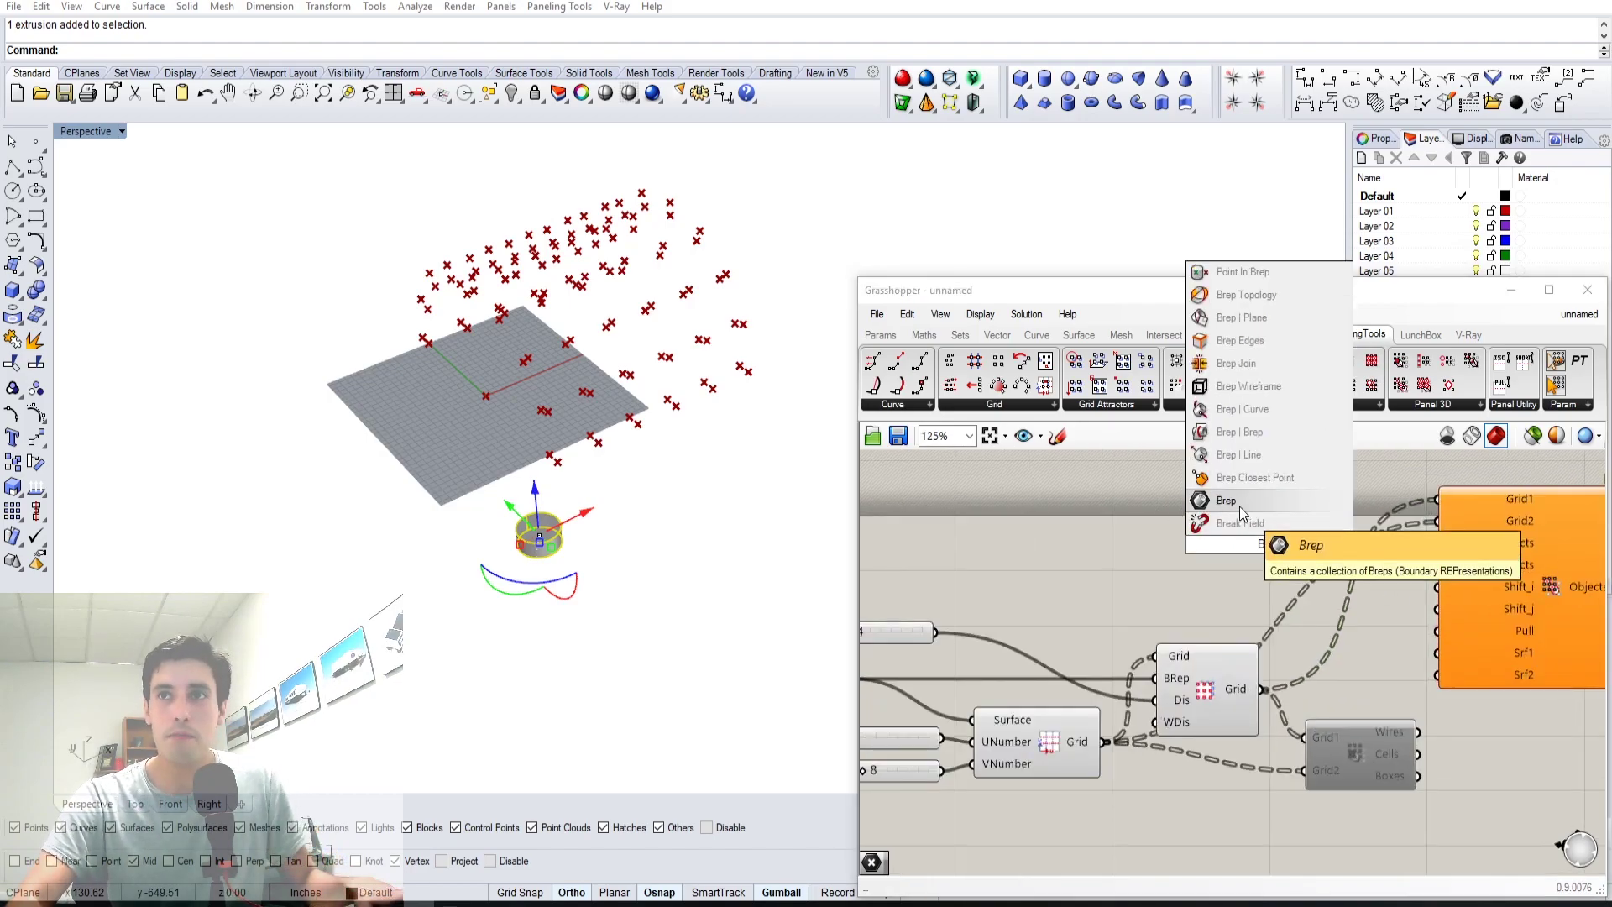
click(1240, 504)
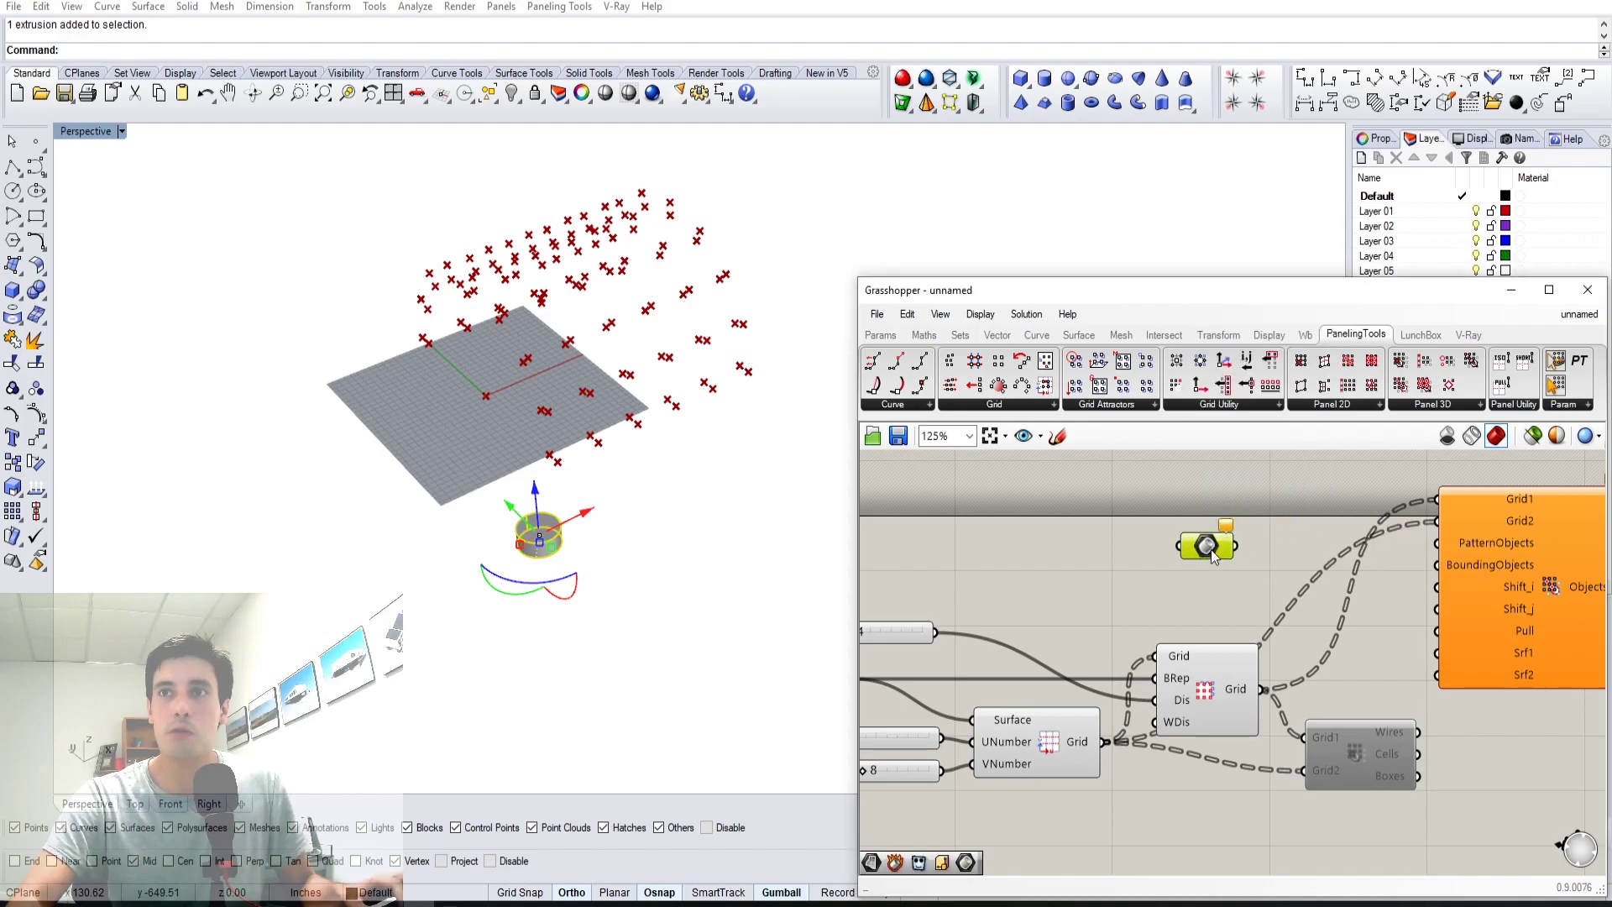
drag(1211, 550, 1169, 542)
- Reference the selected cylinder as the single Brep of the Brep parameter and deselect it in Rhino
right_click(1186, 552)
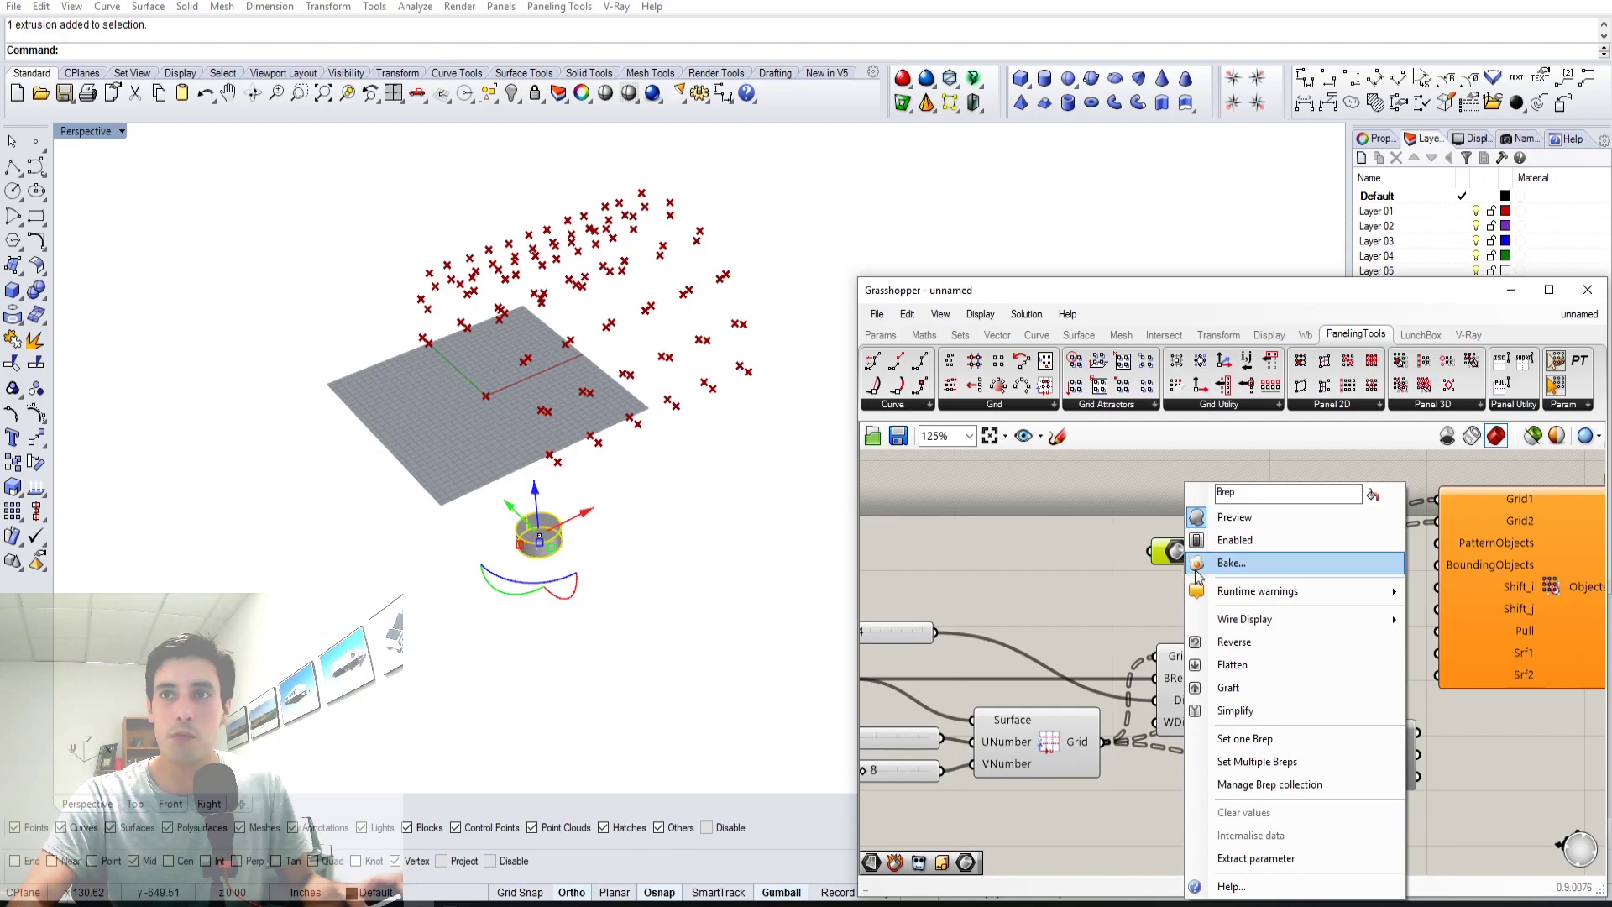
click(1227, 735)
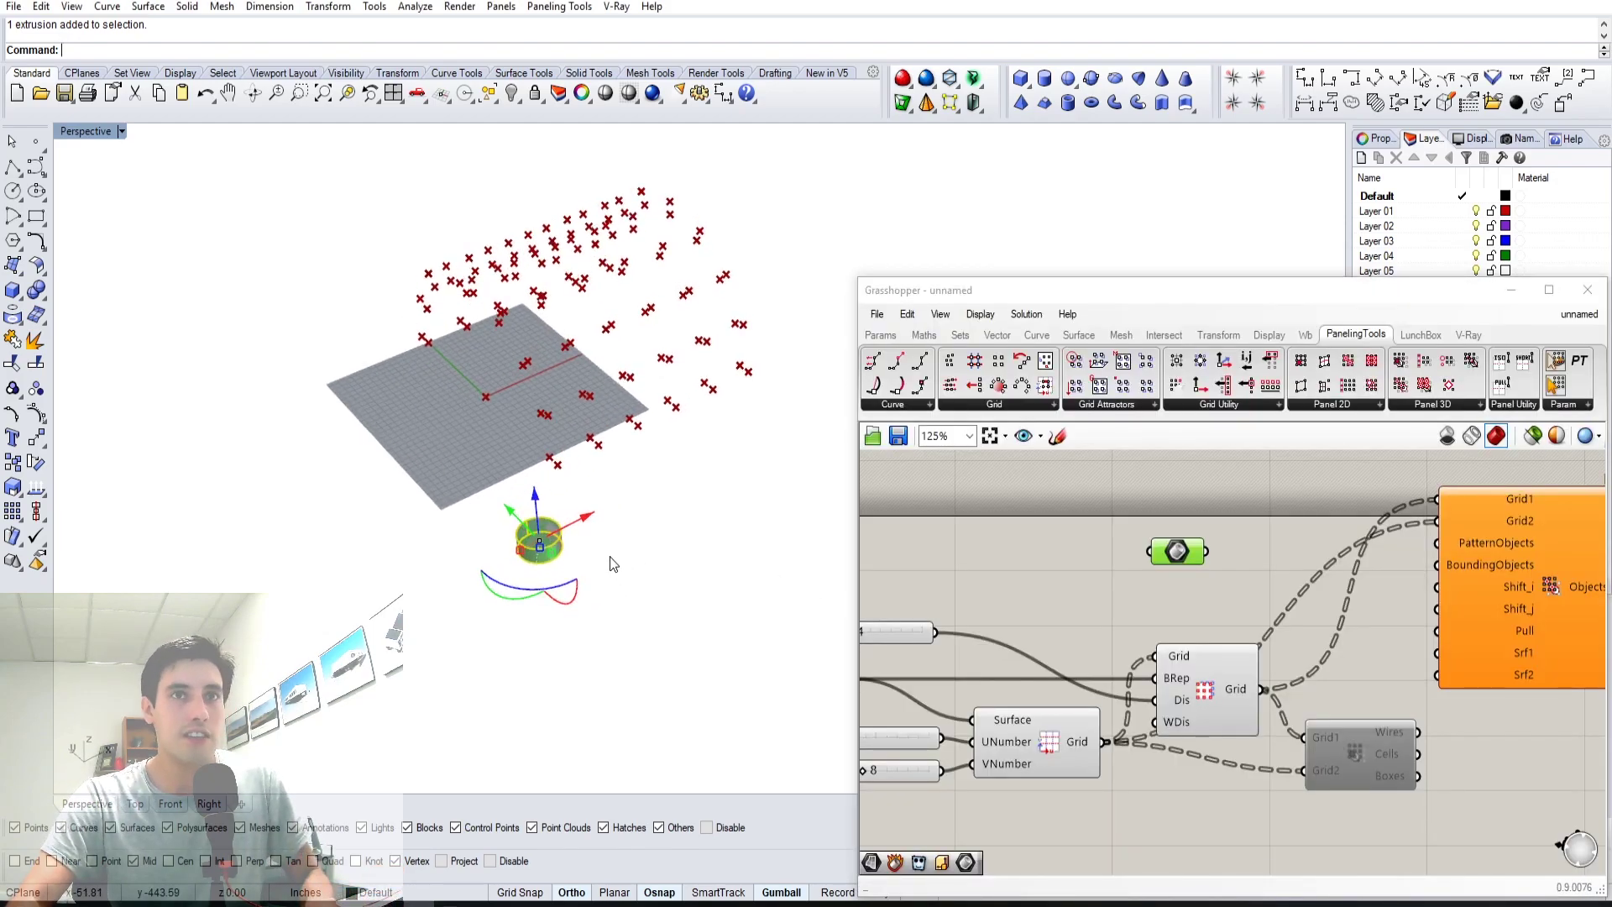
click(612, 557)
click(1177, 550)
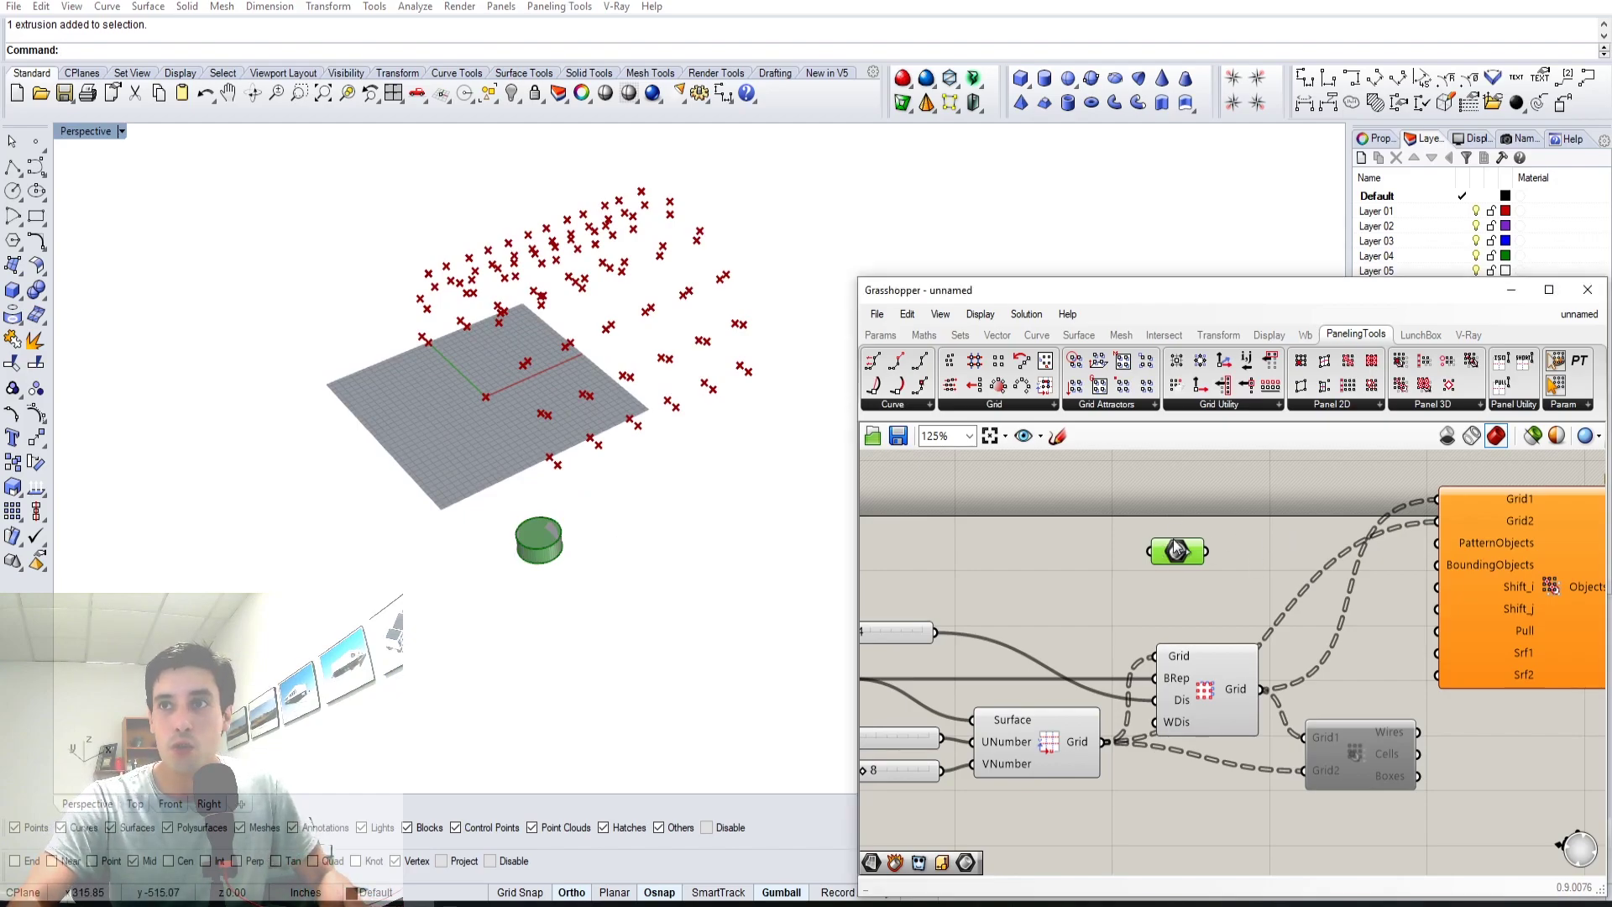
- Connect the Brep parameter to the PatternObjects input of the 3D paneling component and view the vault's modules
drag(1175, 557, 1216, 540)
click(1281, 536)
right_drag(1276, 537, 1207, 543)
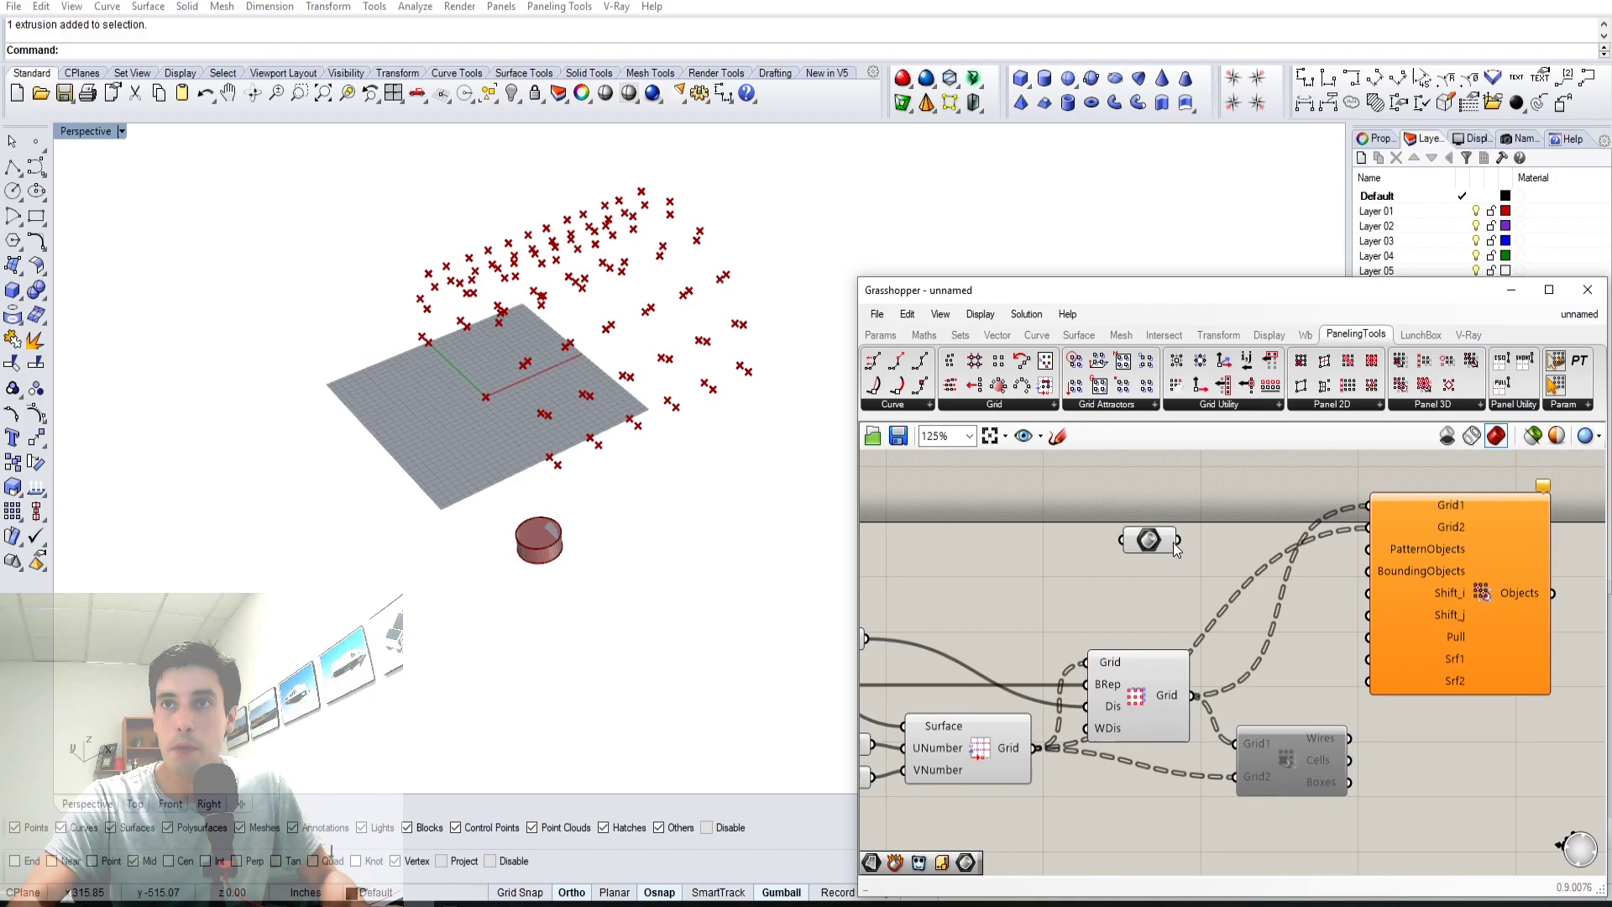
drag(1175, 541, 1368, 551)
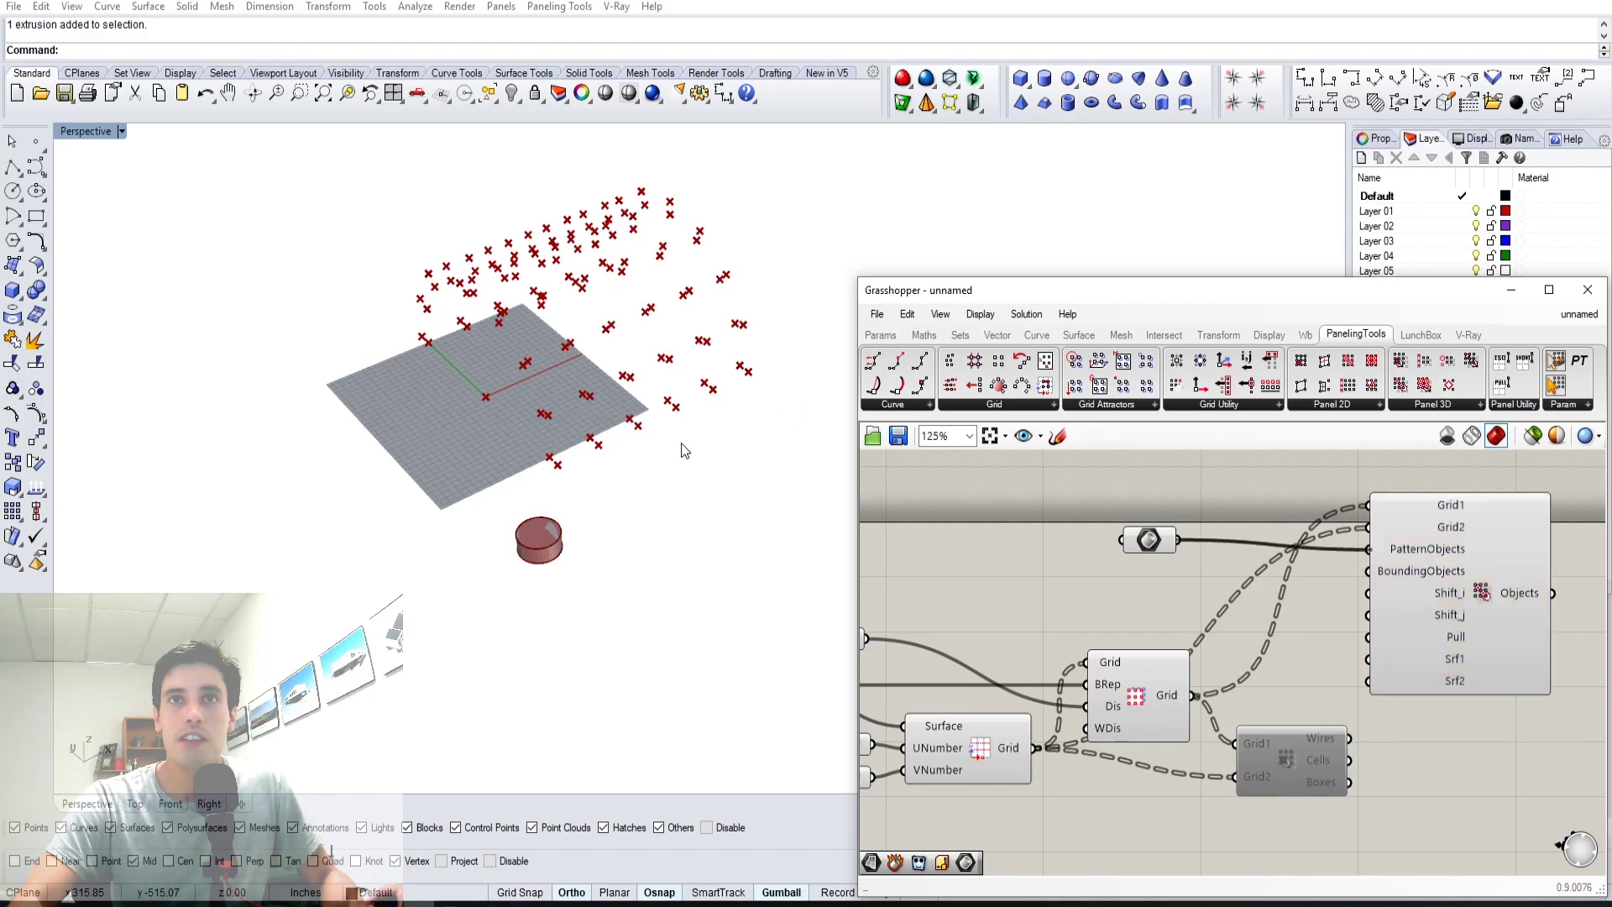
right_drag(560, 458, 880, 476)
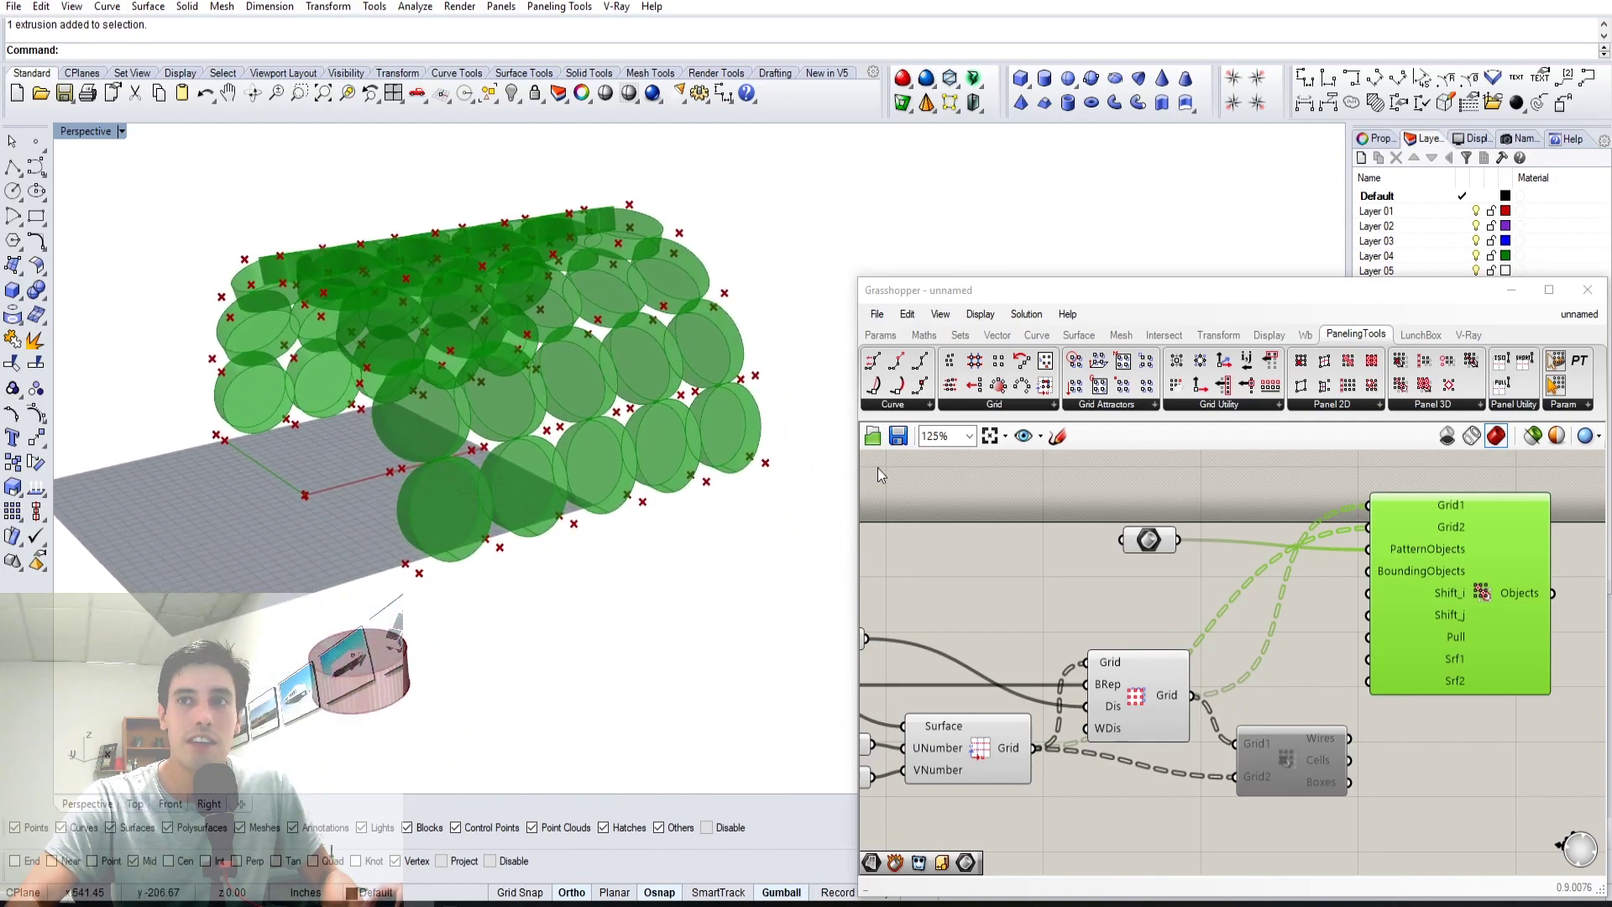
- Scale down the top face of the pattern cylinder in Rhino to taper it into a truncated cone
click(364, 657)
right_drag(365, 657, 378, 657)
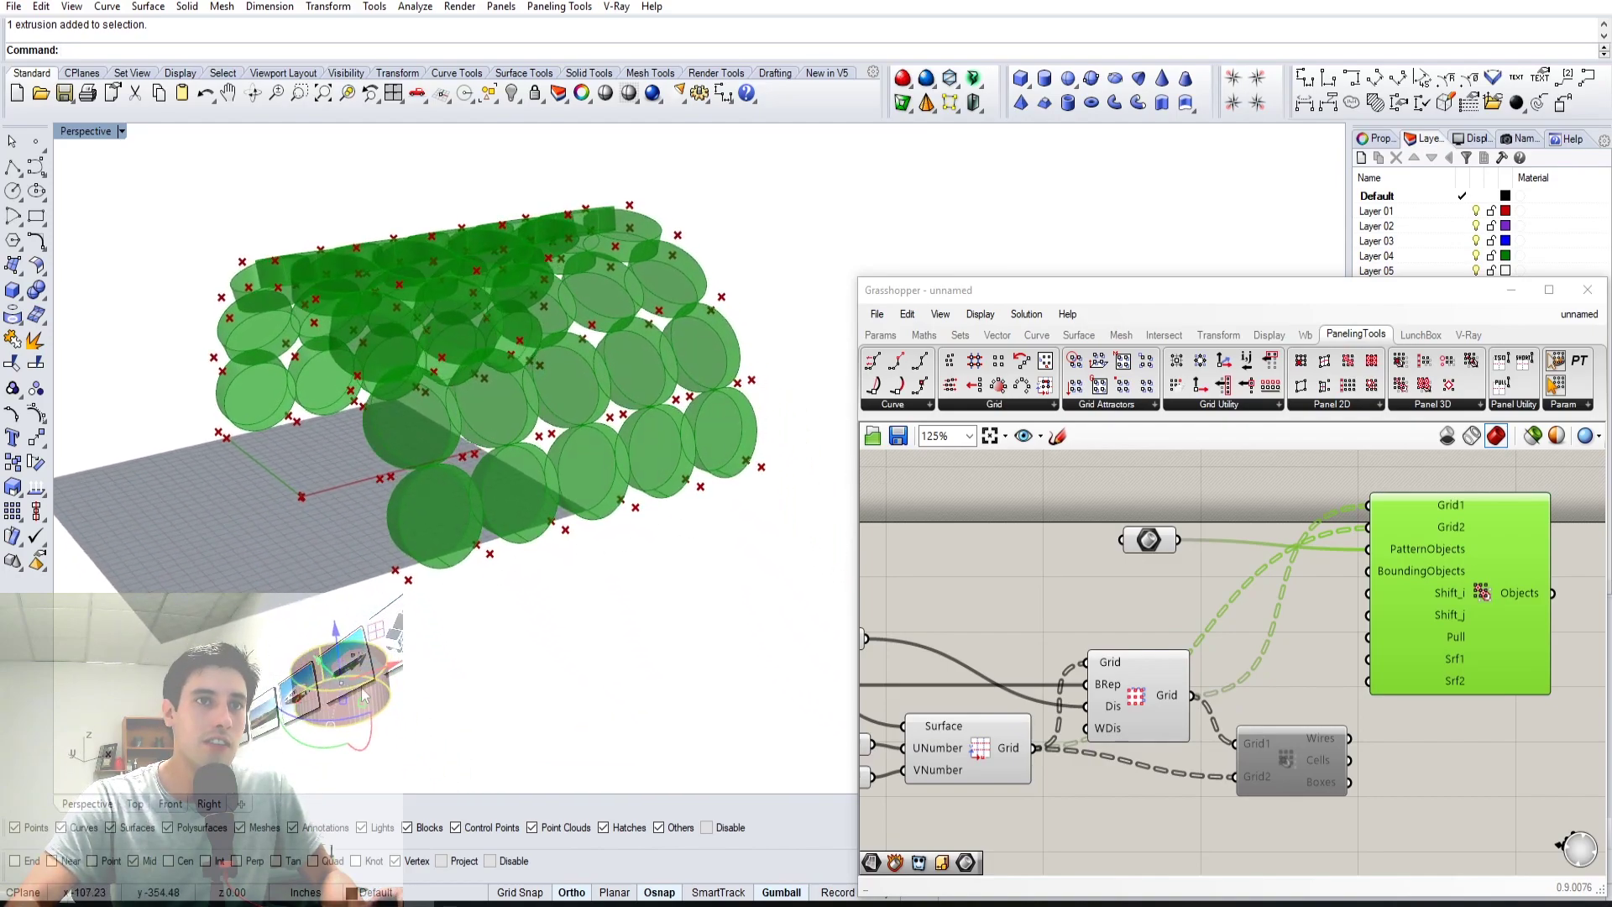
scroll(326, 680, up, 5)
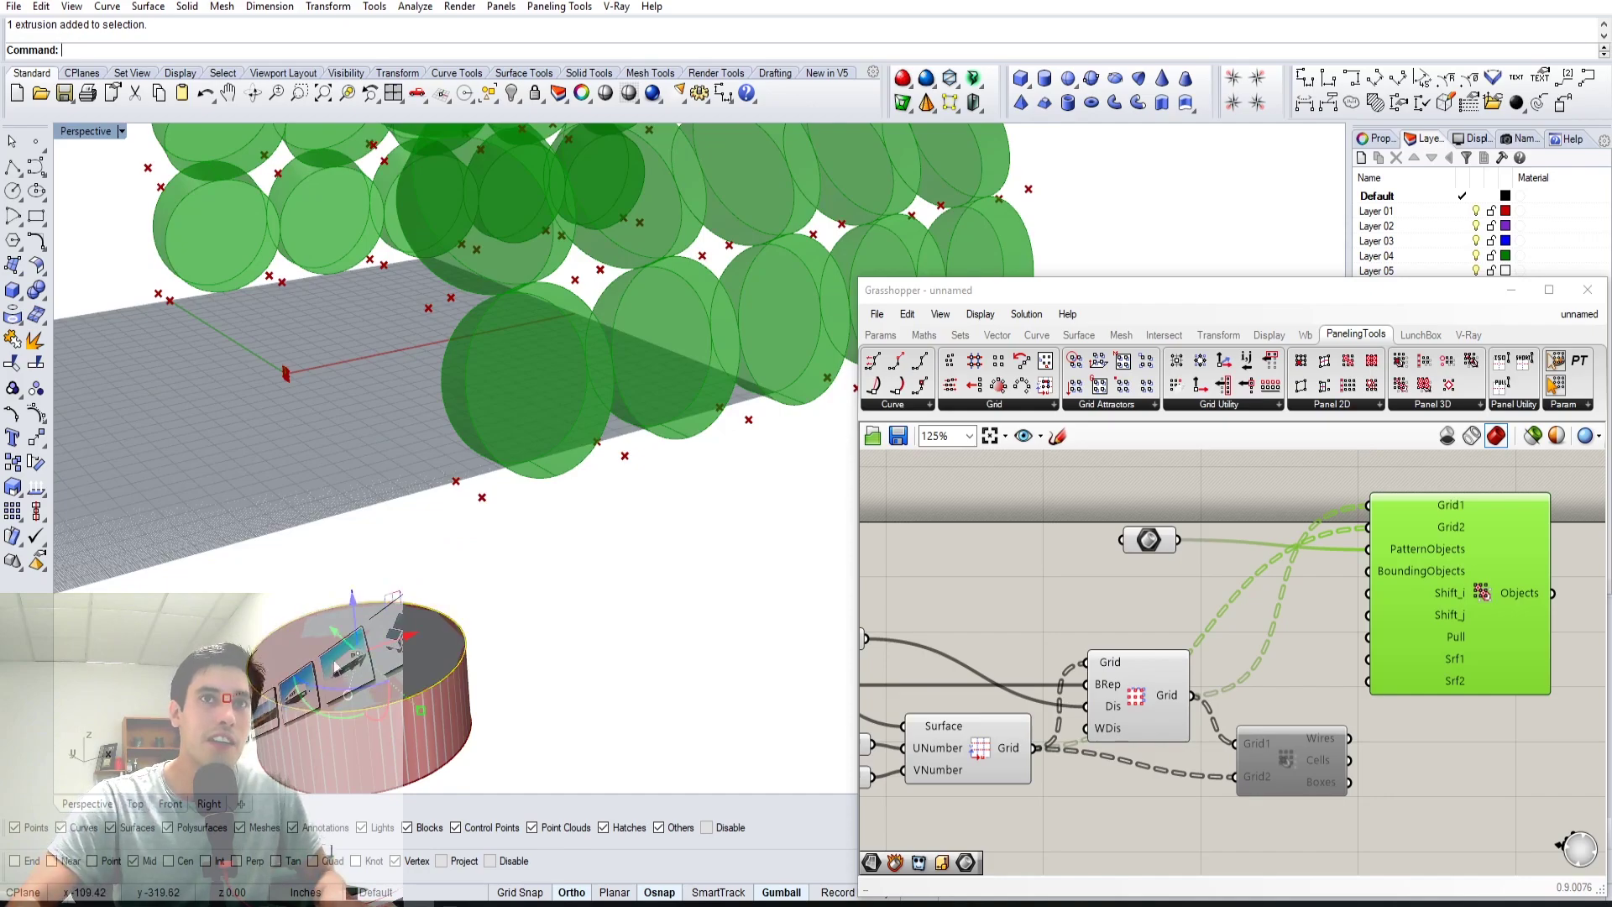
shift+drag(228, 697, 288, 675)
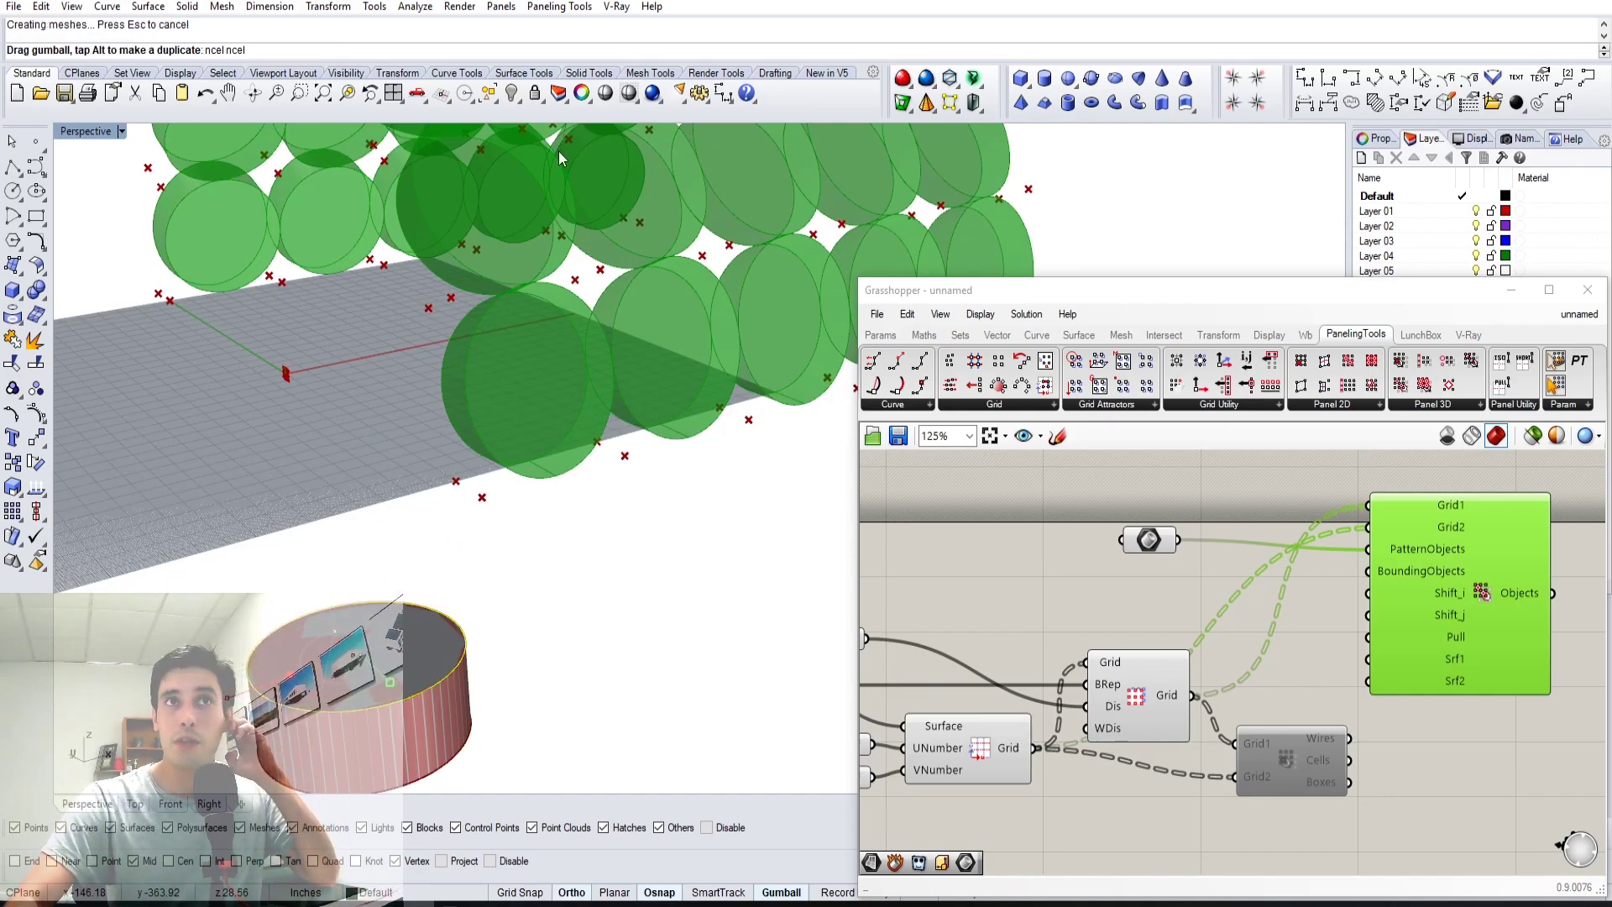
scroll(567, 322, down, 6)
shift+right_drag(729, 220, 698, 371)
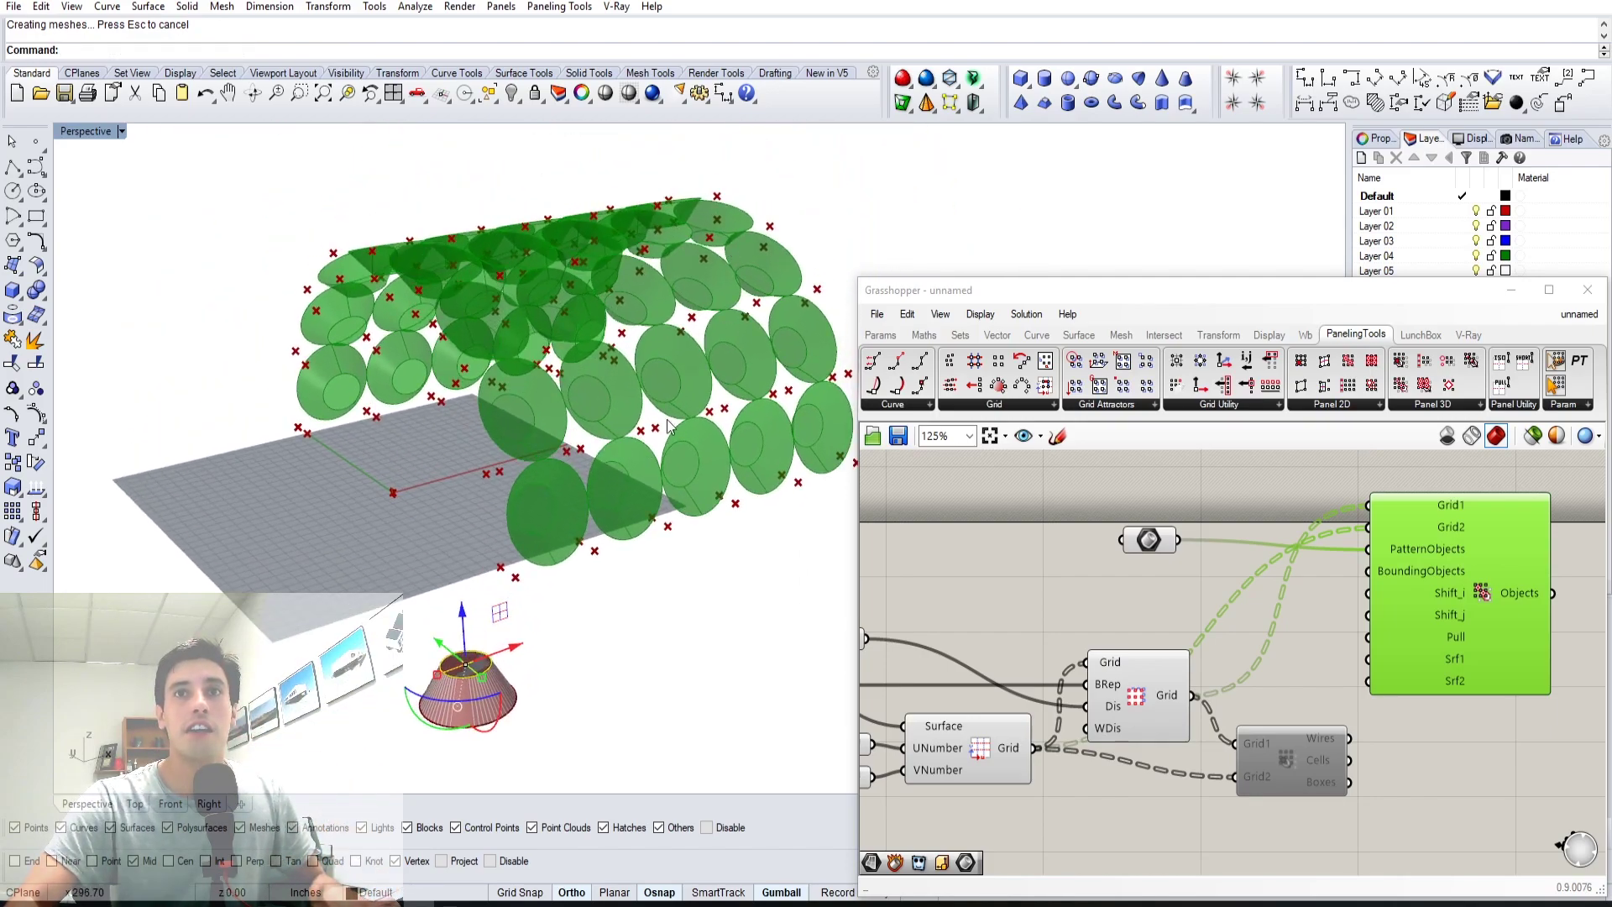
- Swap the 3D paneling inputs so the surface grid feeds Grid1 and the offset grid feeds Grid2
drag(1192, 699, 1370, 504)
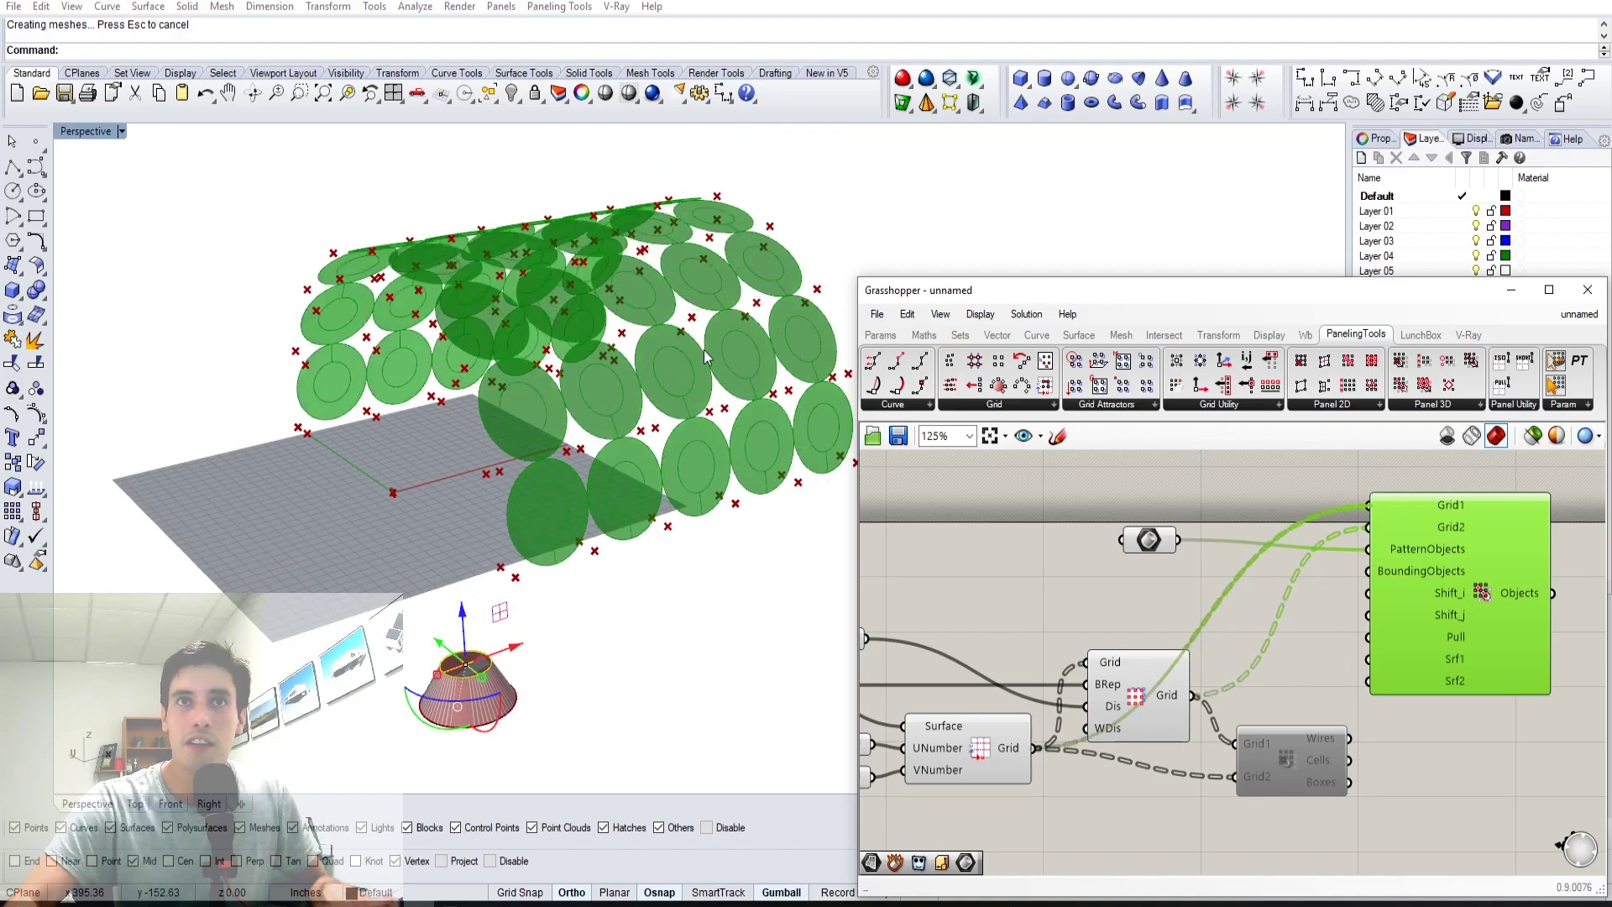
right_drag(653, 504, 600, 630)
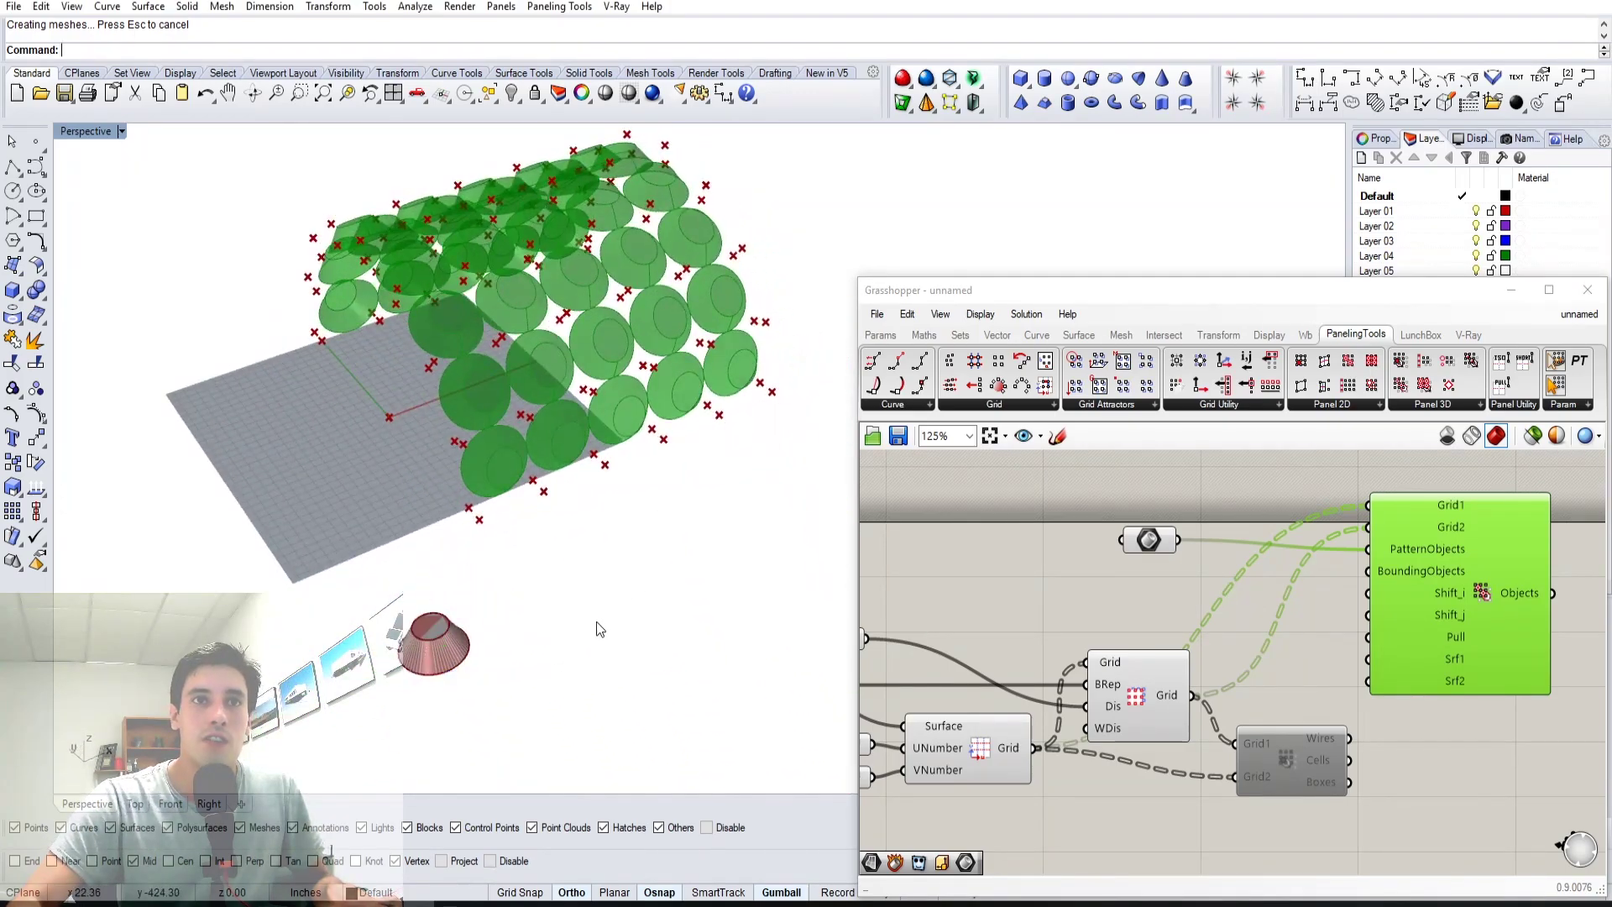
drag(317, 619, 570, 771)
click(546, 658)
key(Escape)
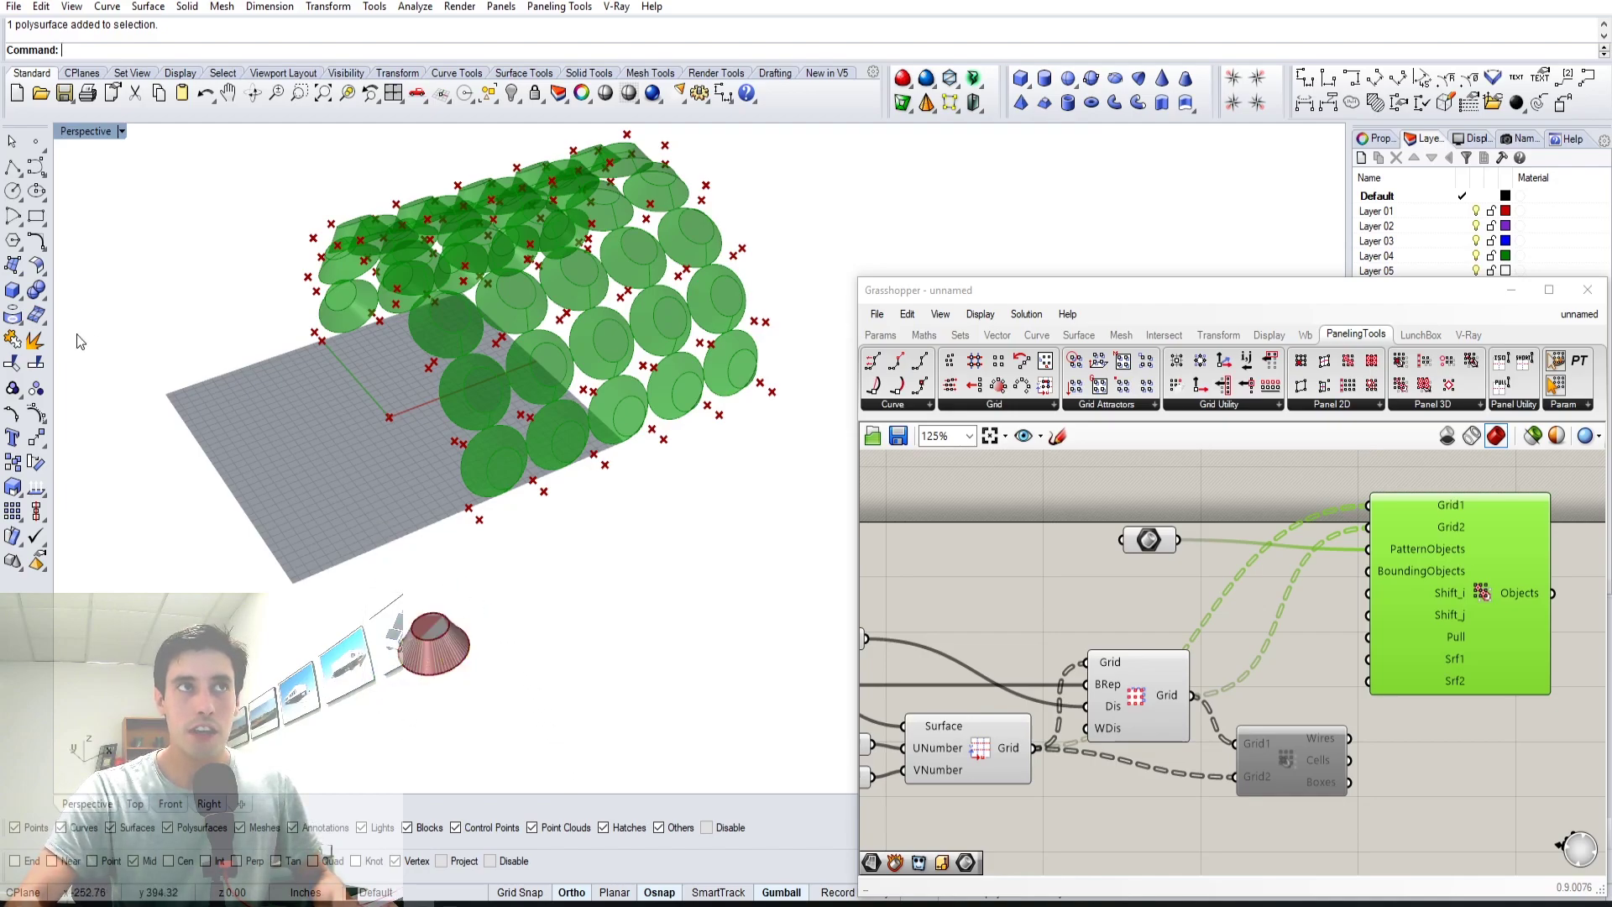
- Draw a flat rectangular solid box on the ground beside the truncated cone in Rhino
click(12, 290)
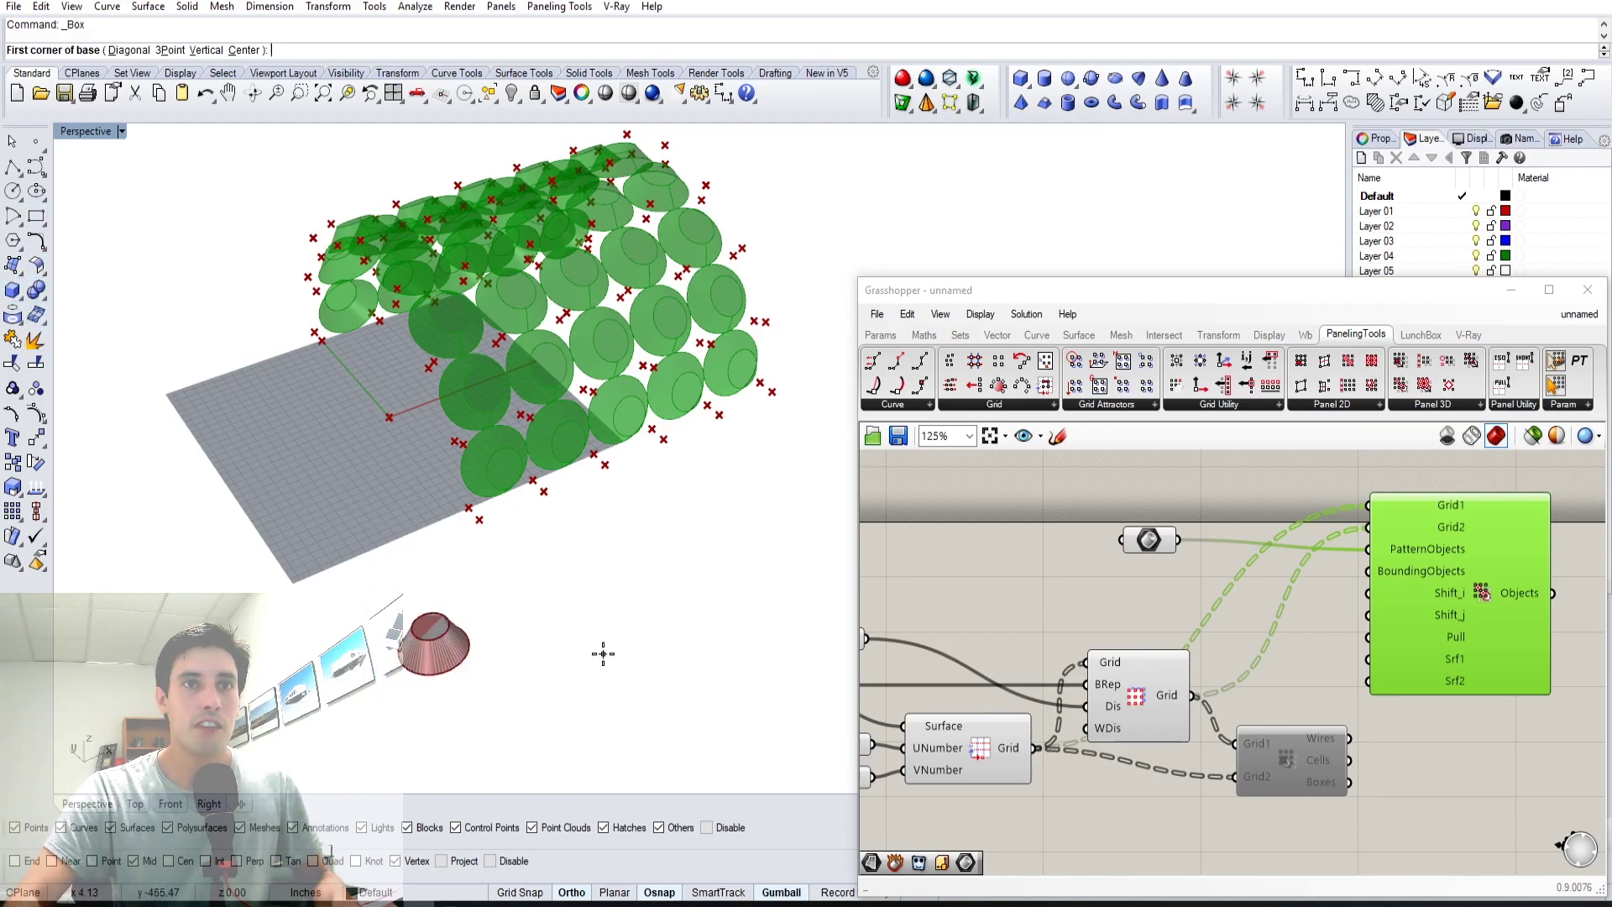
click(598, 654)
click(663, 618)
click(654, 594)
scroll(618, 612, up, 2)
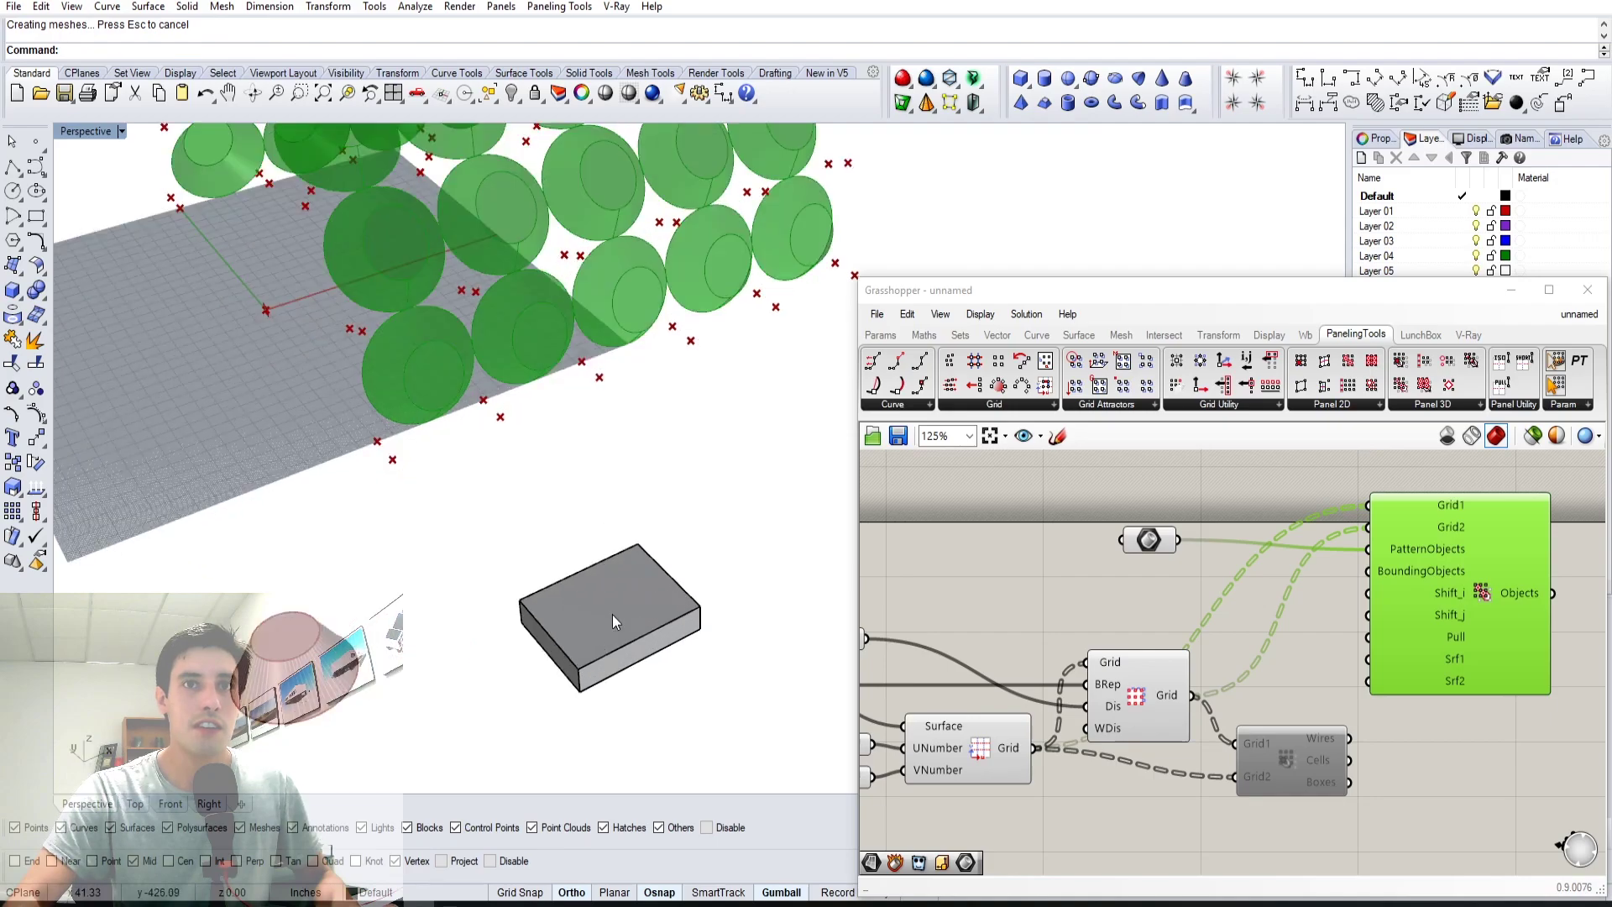
- Draw a smaller, taller box on the near corner of the flat base box
click(12, 289)
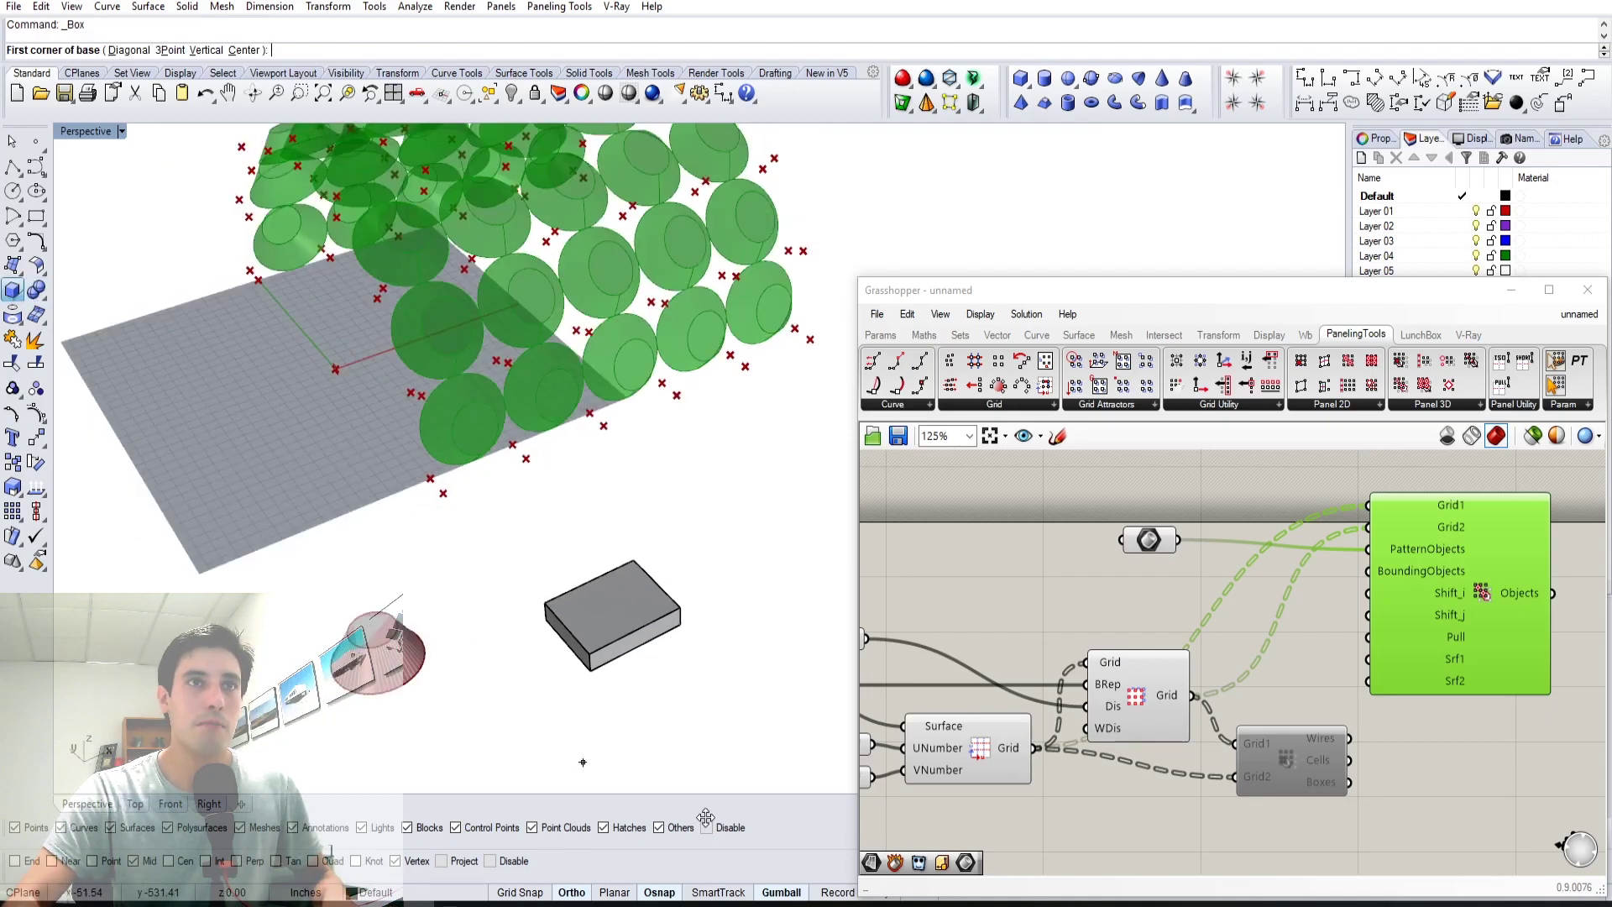
click(602, 684)
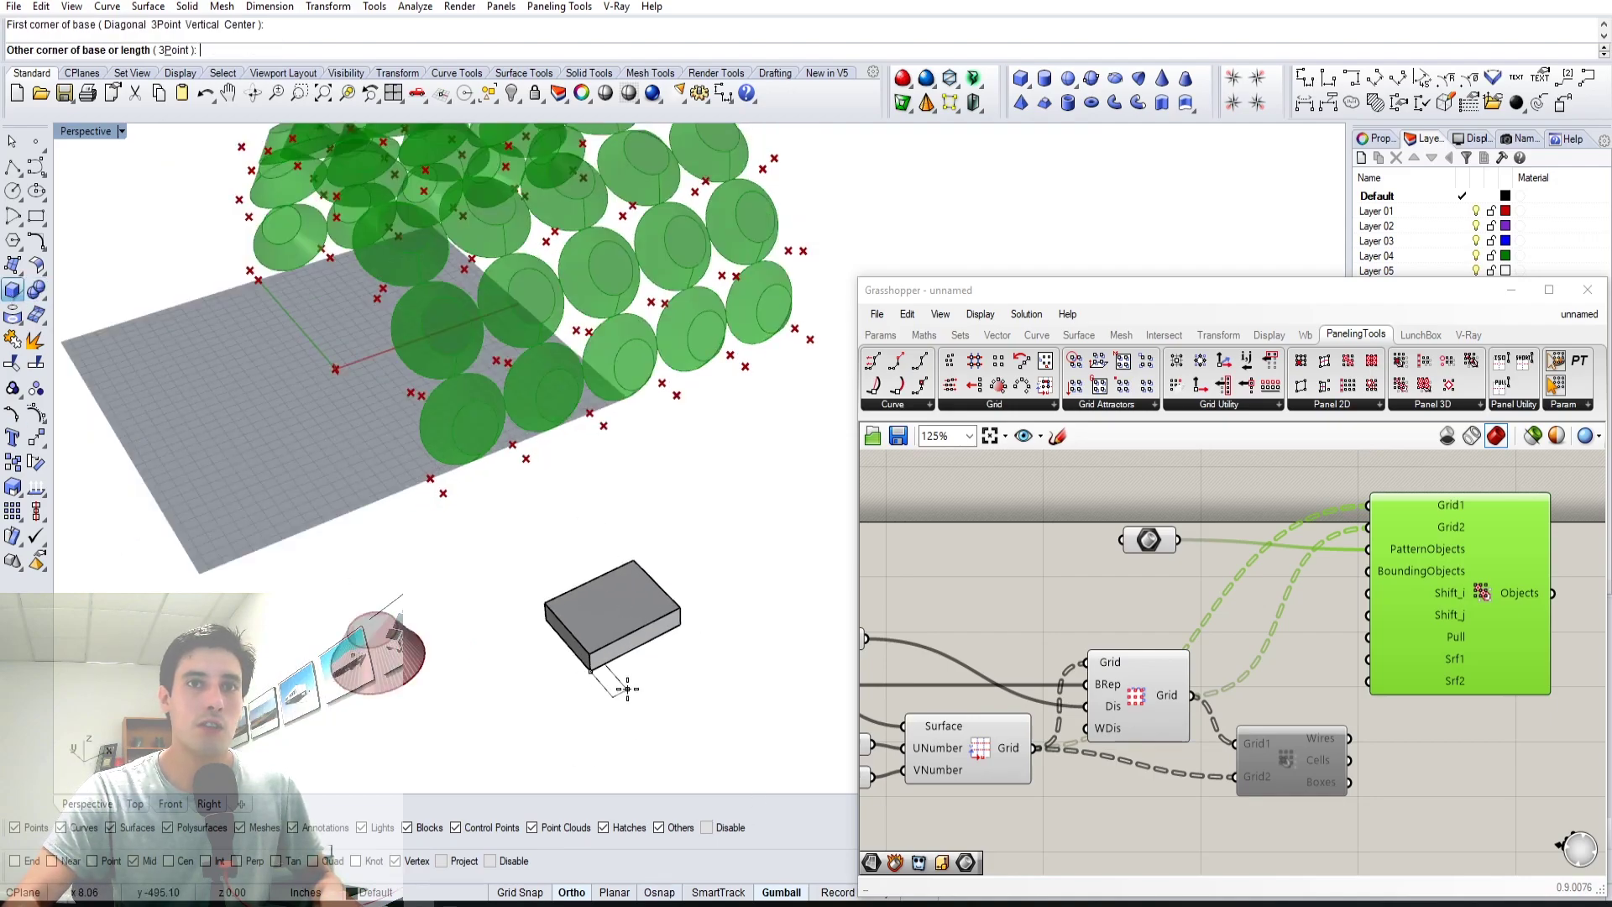
key(Escape)
click(605, 626)
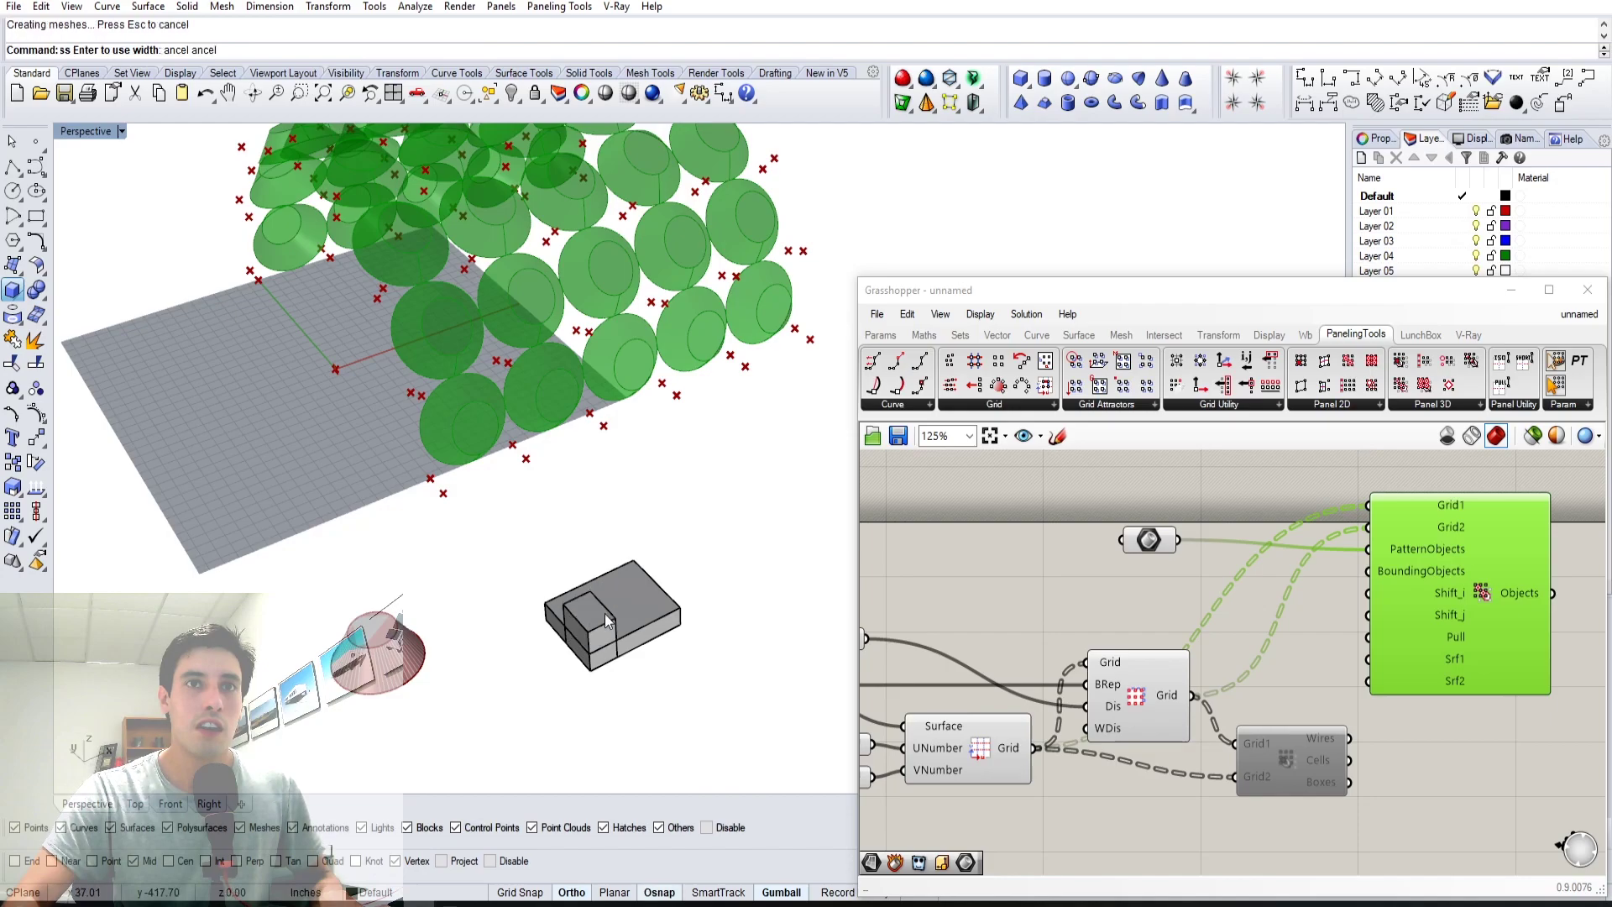
- Mirror a copy of the small corner box to the opposite end of the flat base box
text(Mirror)
key(Return)
click(635, 647)
click(676, 684)
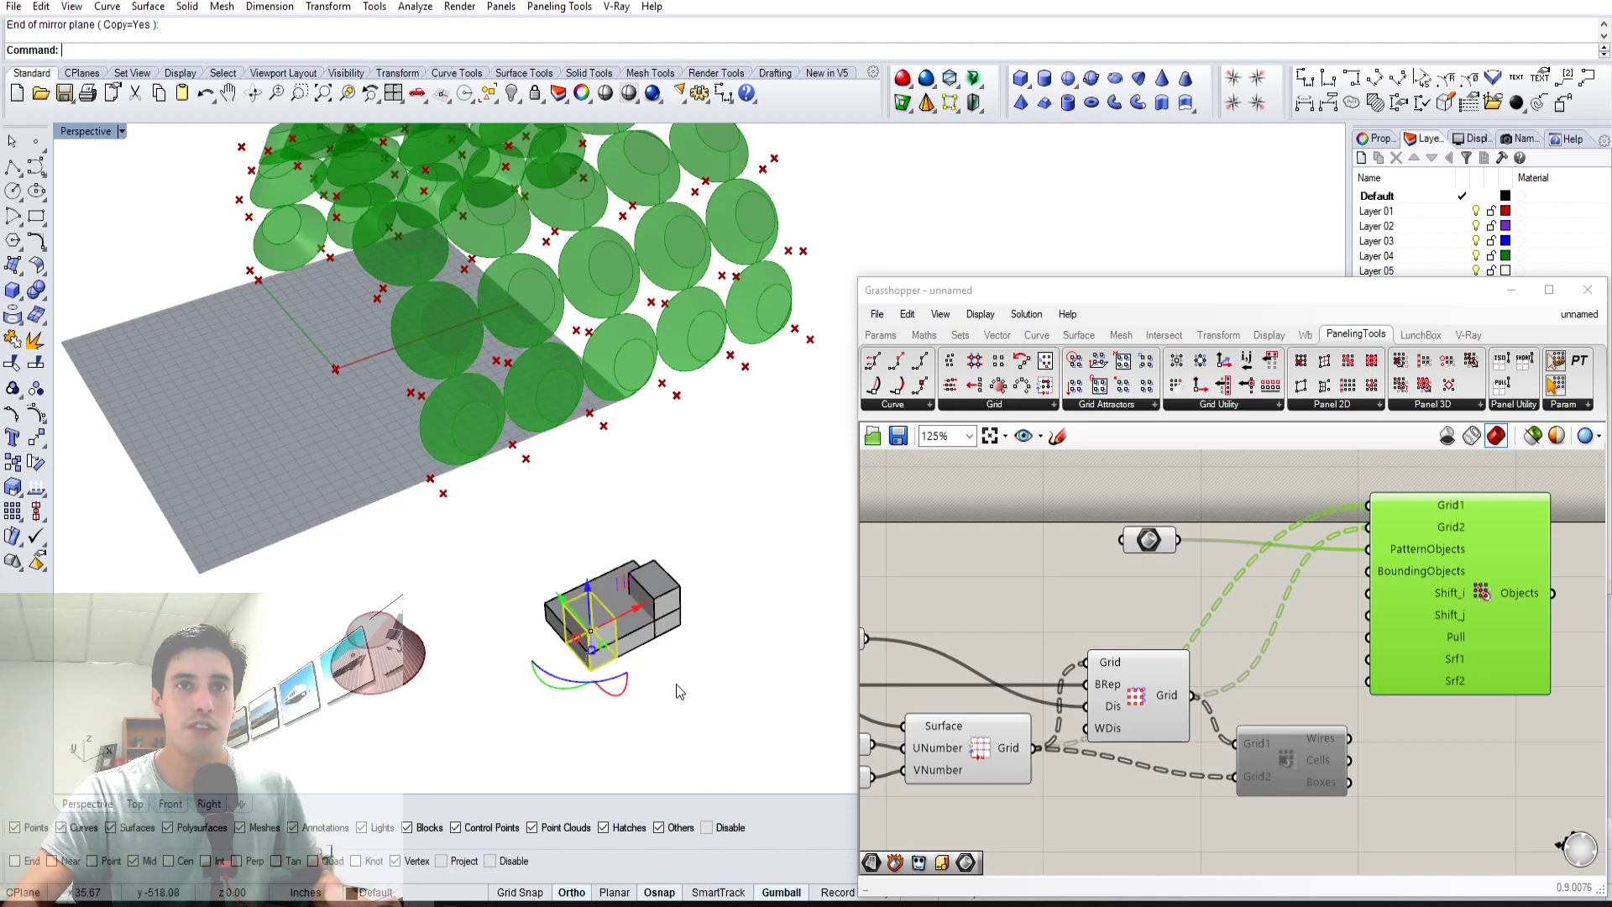
- Try to mirror both small corner boxes to the other long side of the base box and undo the copies
click(655, 574)
shift+click(592, 630)
right_drag(638, 638, 461, 429)
scroll(461, 428, up, 5)
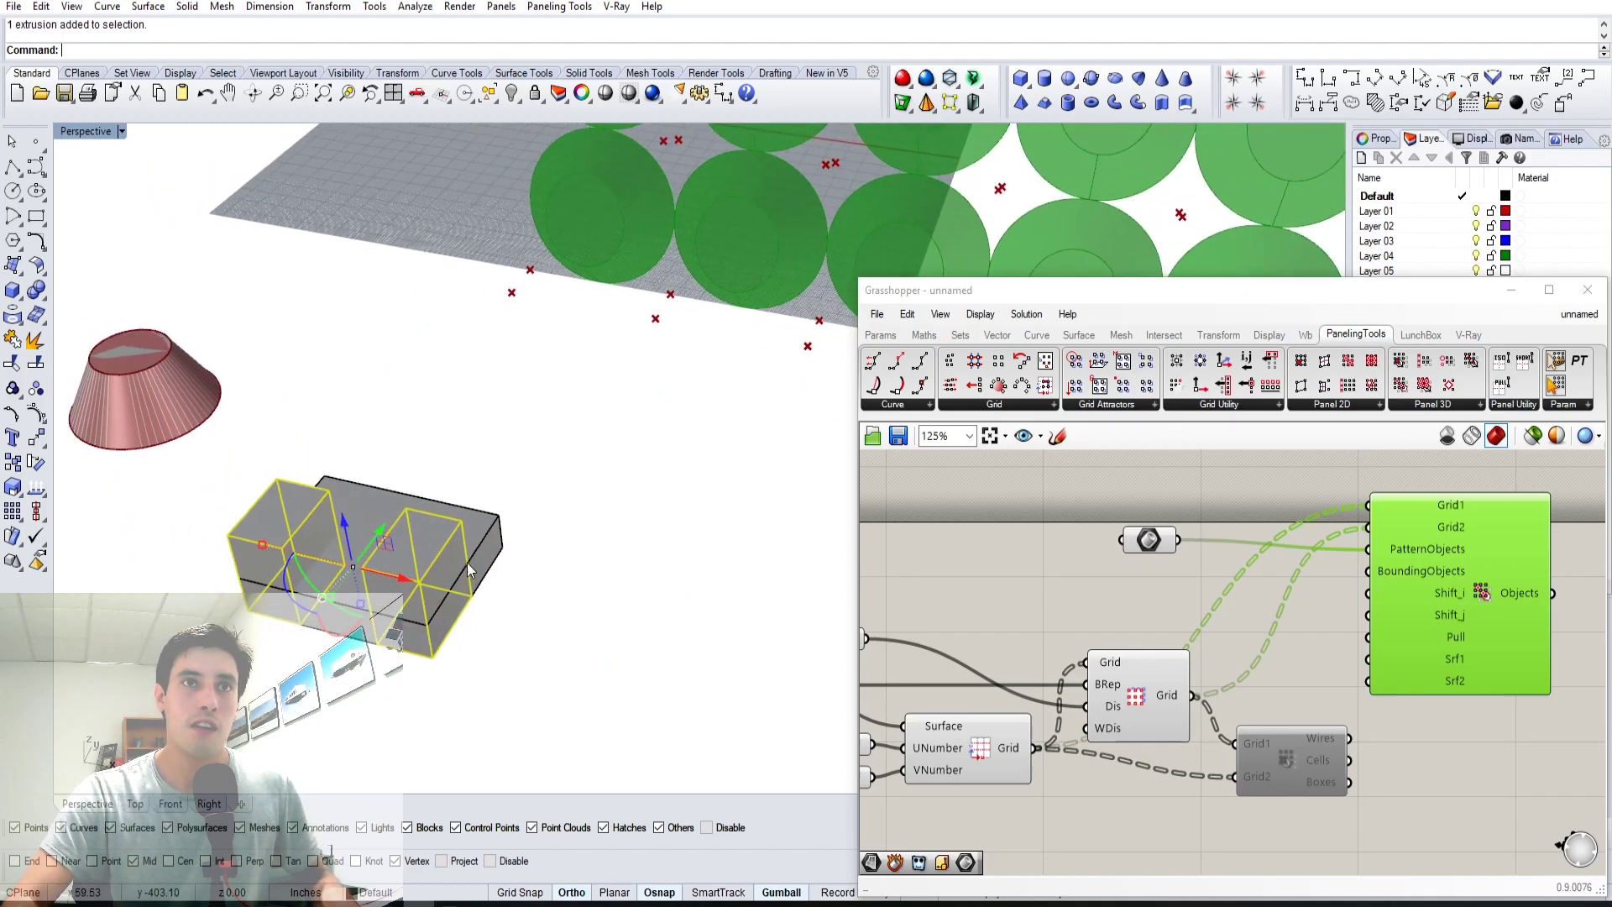
right_click(468, 565)
click(468, 601)
click(546, 616)
click(461, 488)
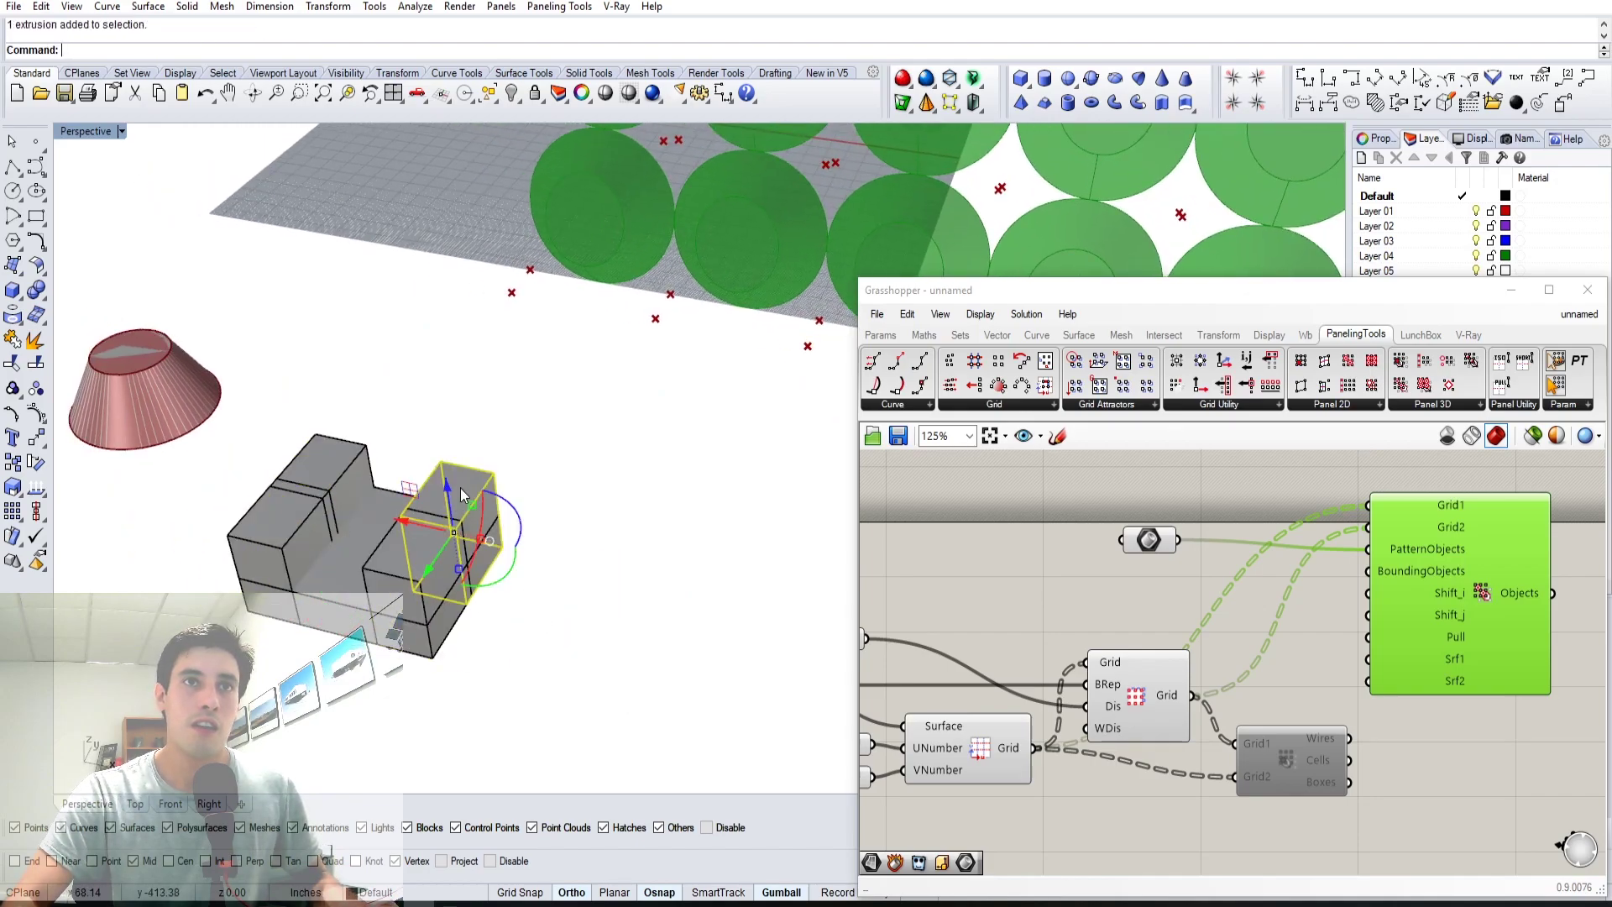
click(529, 493)
key(ctrl+z)
- Shift the two corner boxes on the base box's near long side outward so they partly overhang its edge
click(399, 539)
shift+click(309, 537)
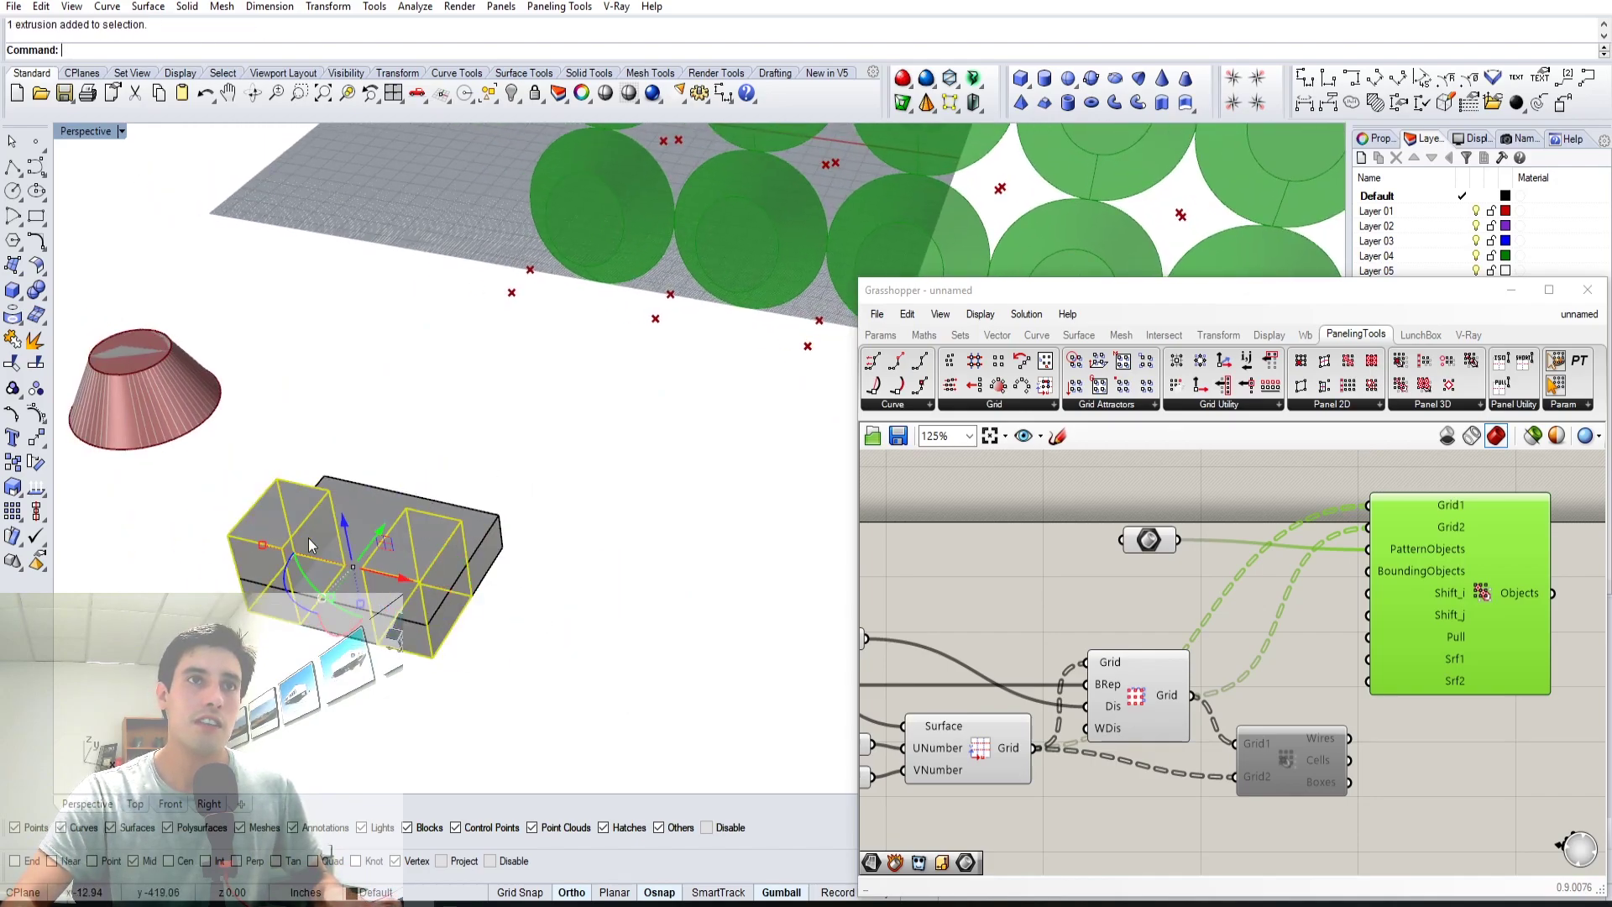
mouse_move(333, 603)
mouse_down()
mouse_move(362, 558)
mouse_move(347, 574)
mouse_up()
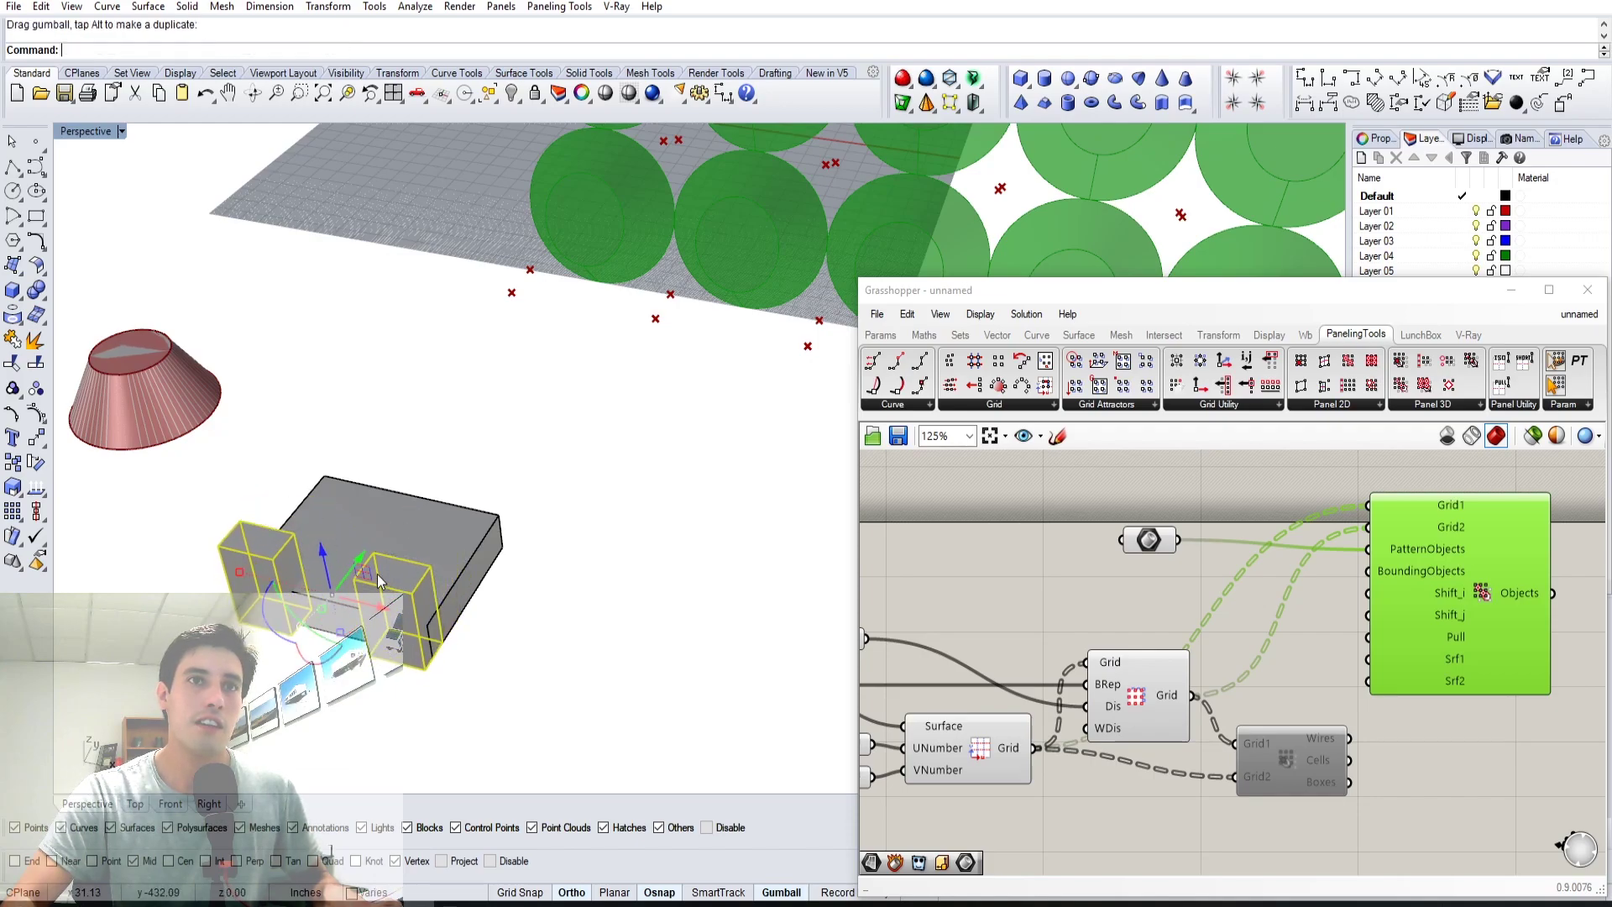
- Mirror a copy of the two overhanging corner boxes about the base box's middle to its opposite long side
right_click(492, 576)
click(469, 601)
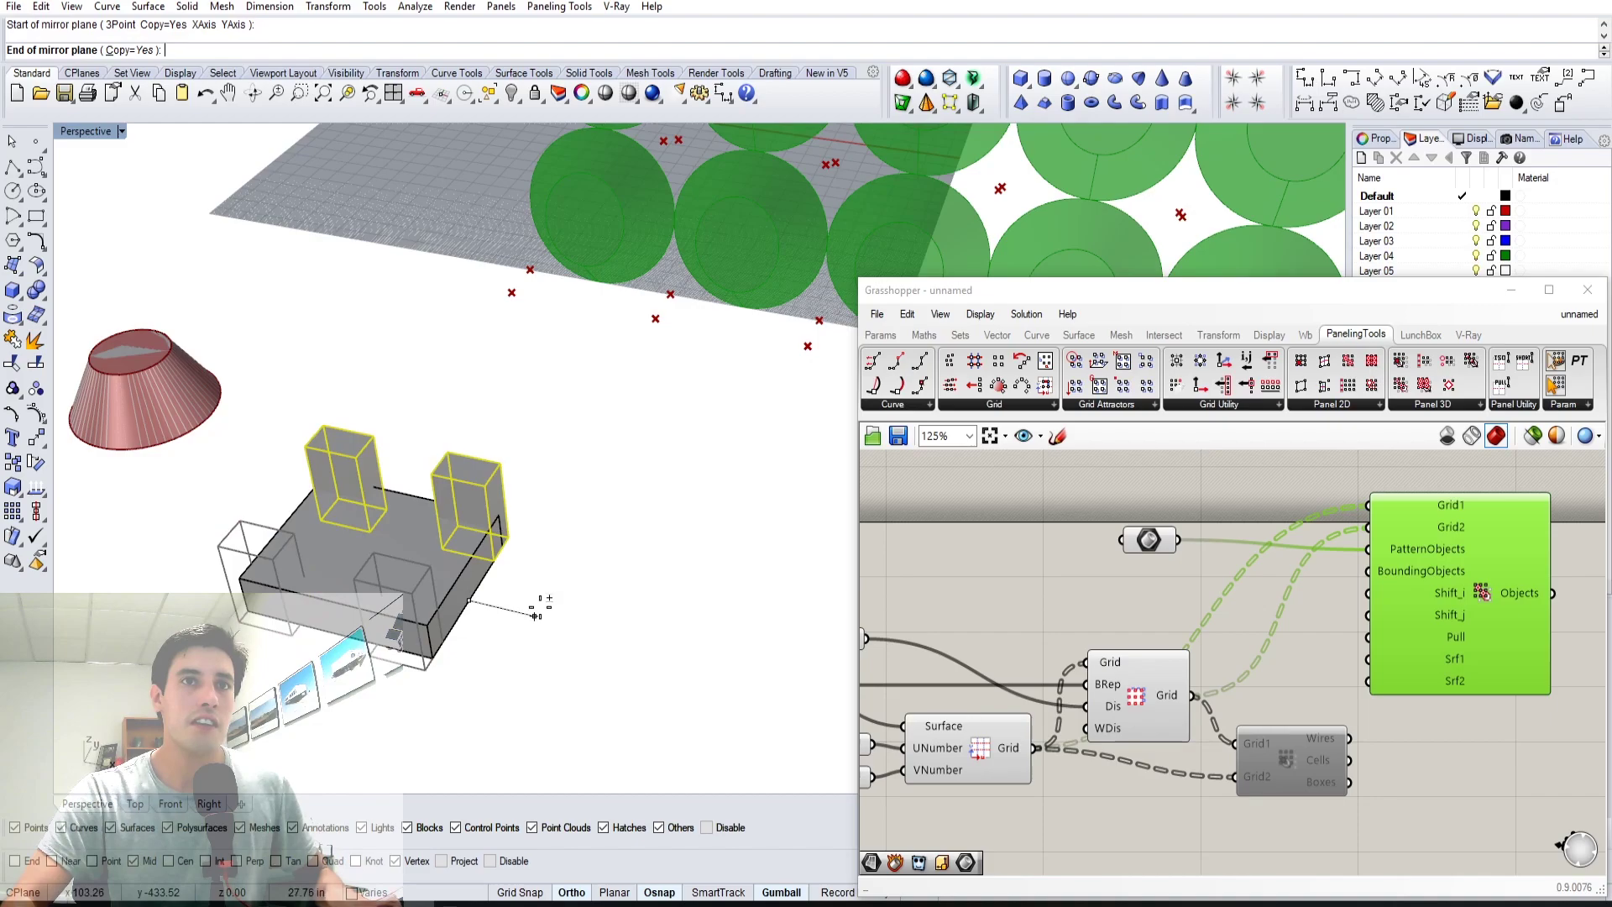
click(541, 611)
click(576, 607)
- Subtract the four corner boxes from the base box with BooleanDifference and remove the leftover corner boxes
click(471, 580)
text(BD)
key(Return)
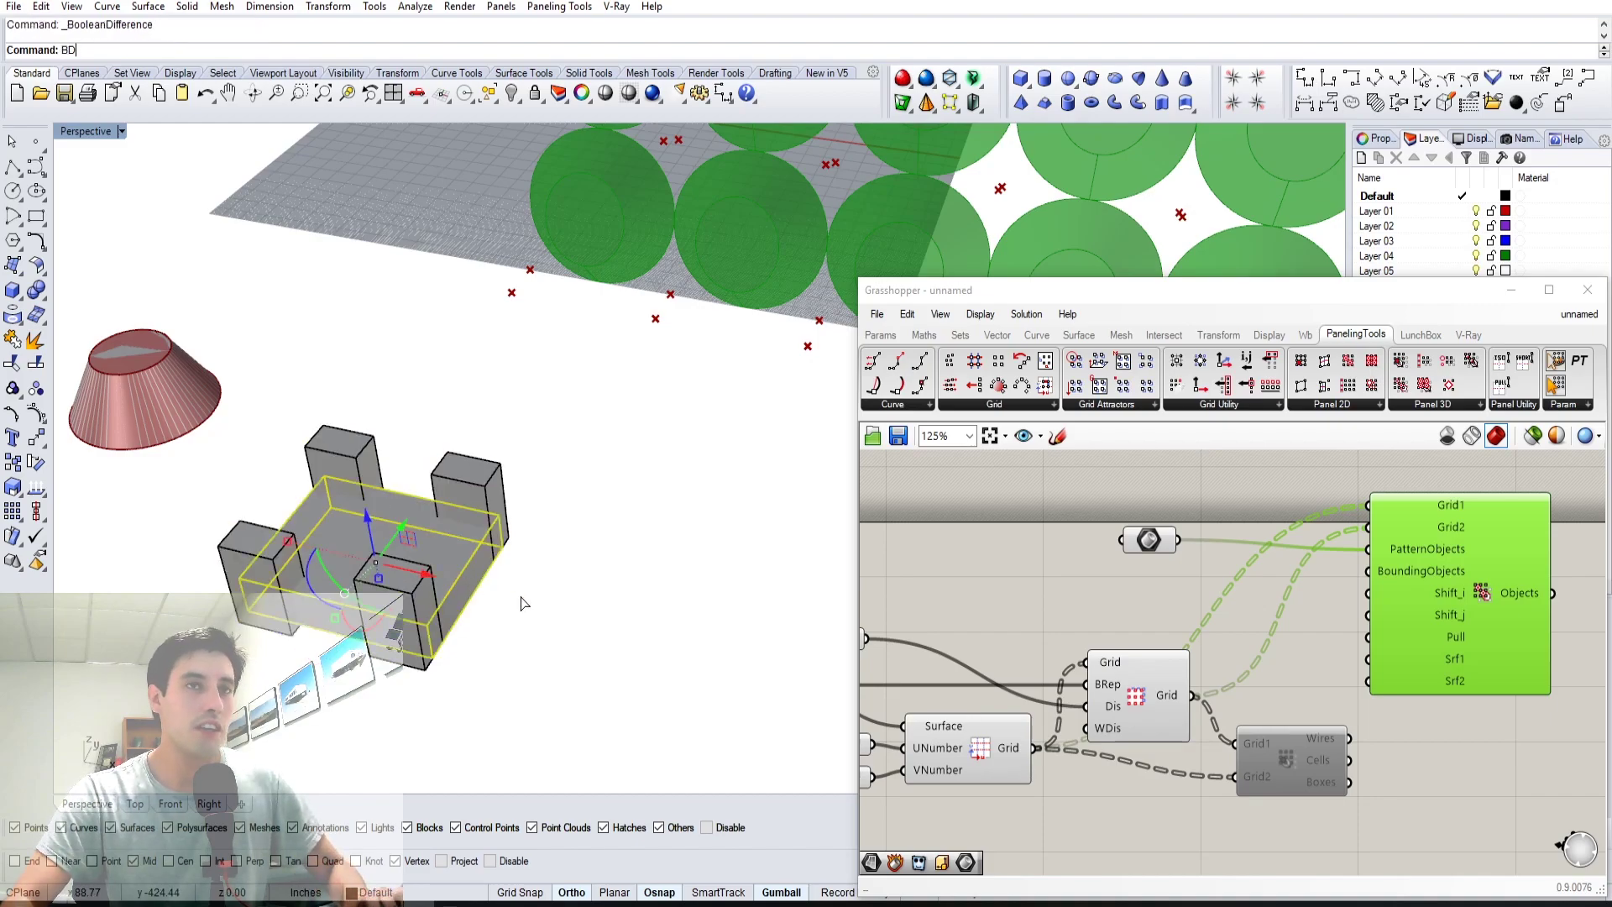
drag(556, 626, 235, 421)
key(Return)
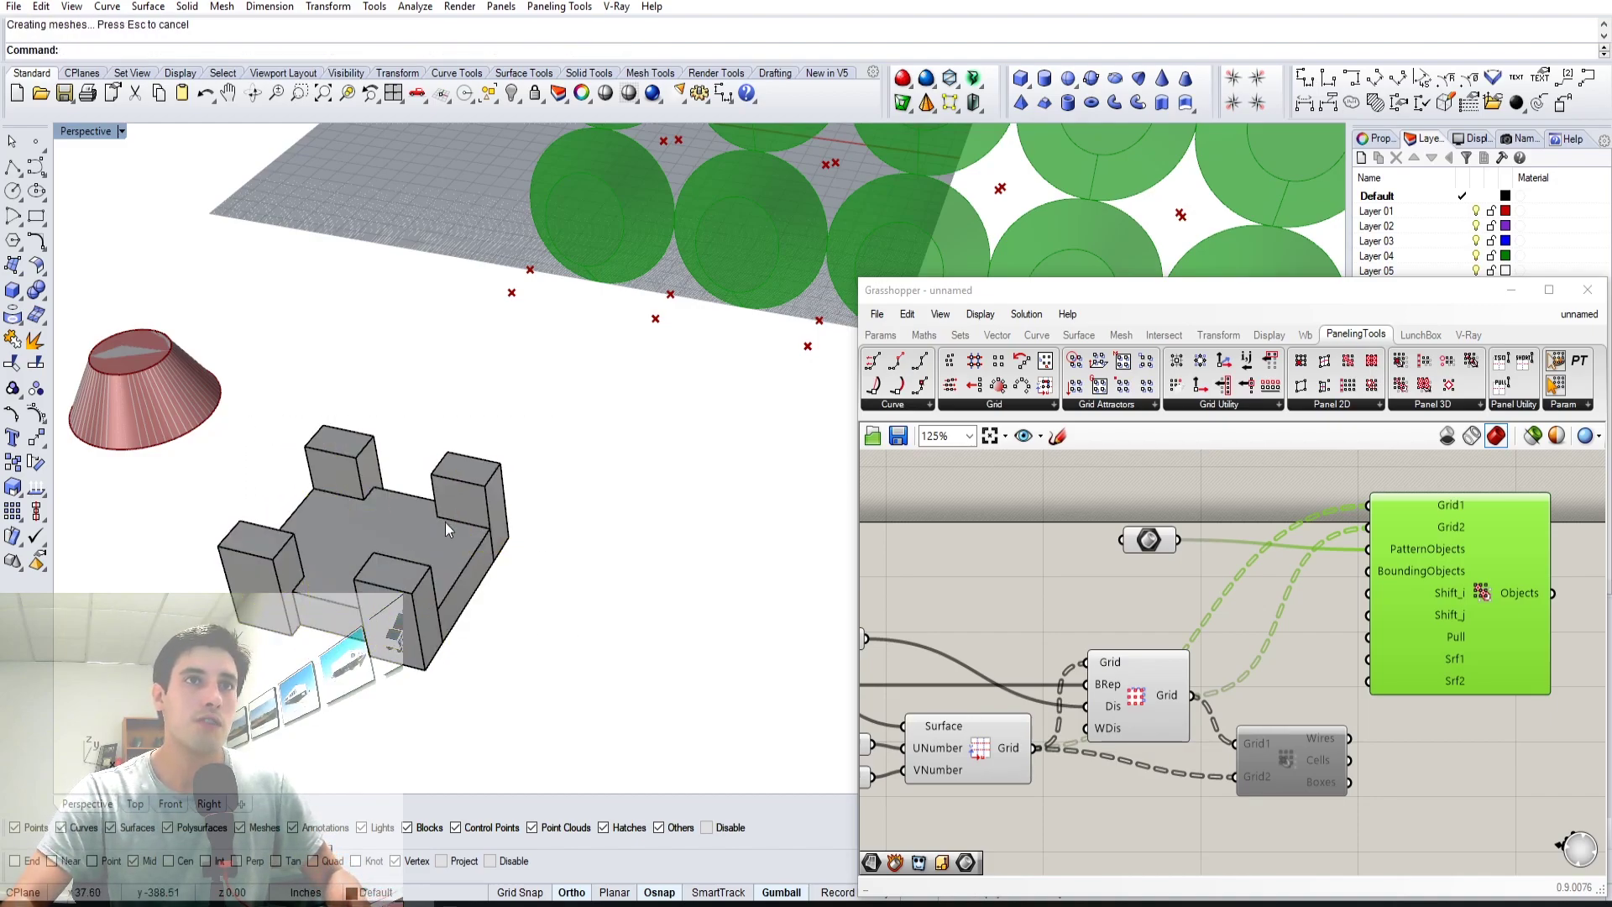
click(340, 525)
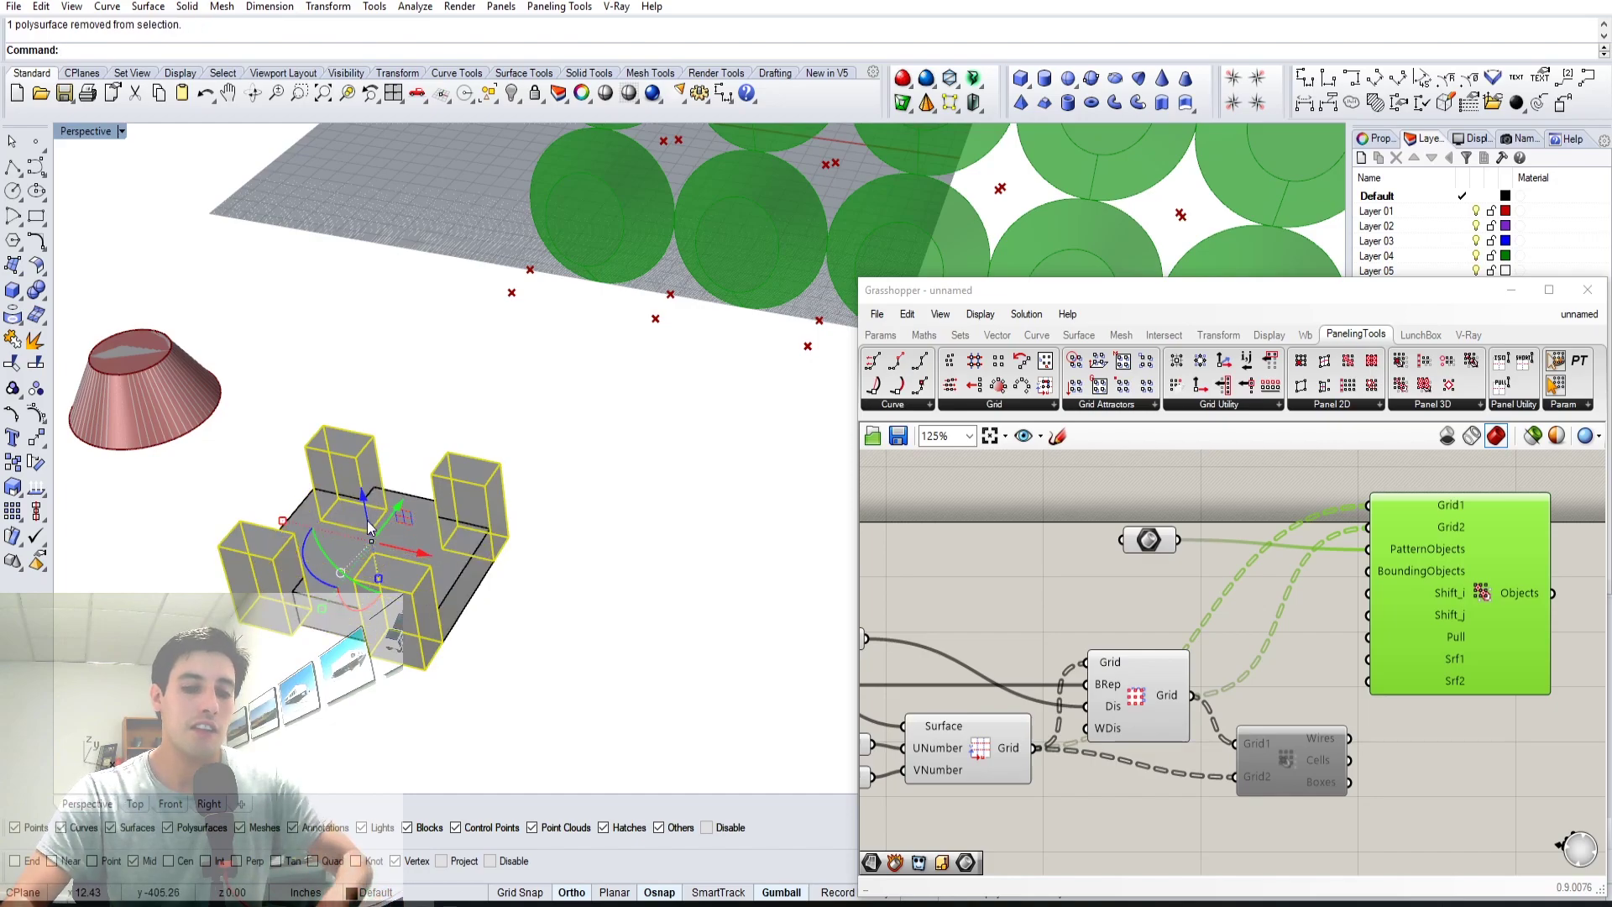
- Set the notched, cross-shaped solid as the geometry parameter's pattern object and view it panelled over the whole vault
click(1139, 554)
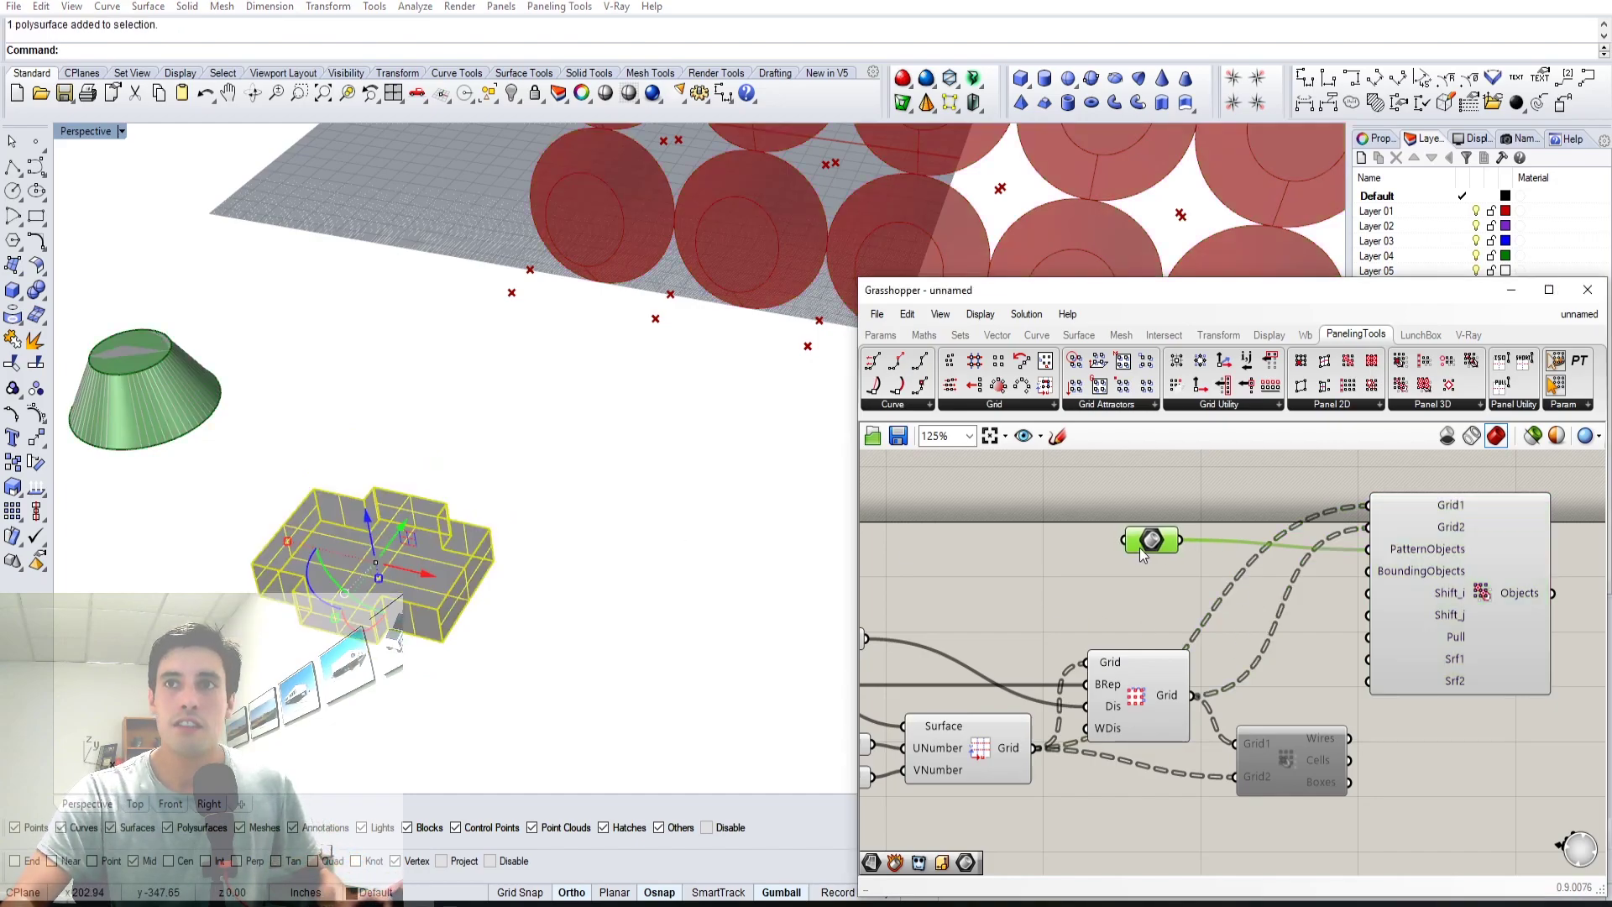
right_click(1140, 550)
click(1175, 737)
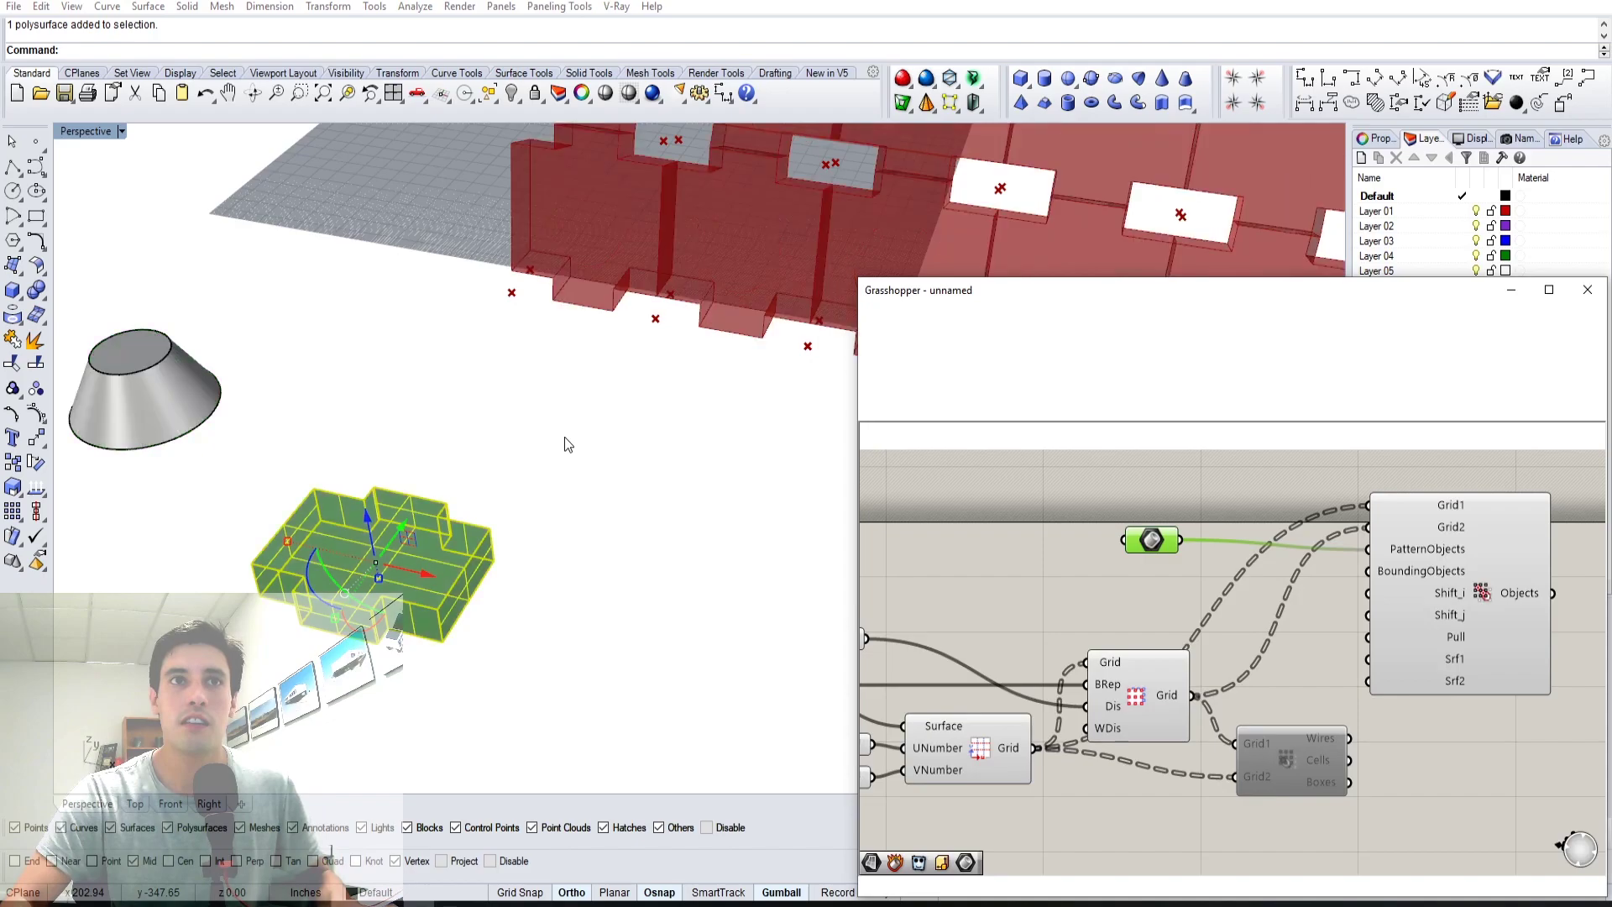
right_drag(564, 436, 648, 658)
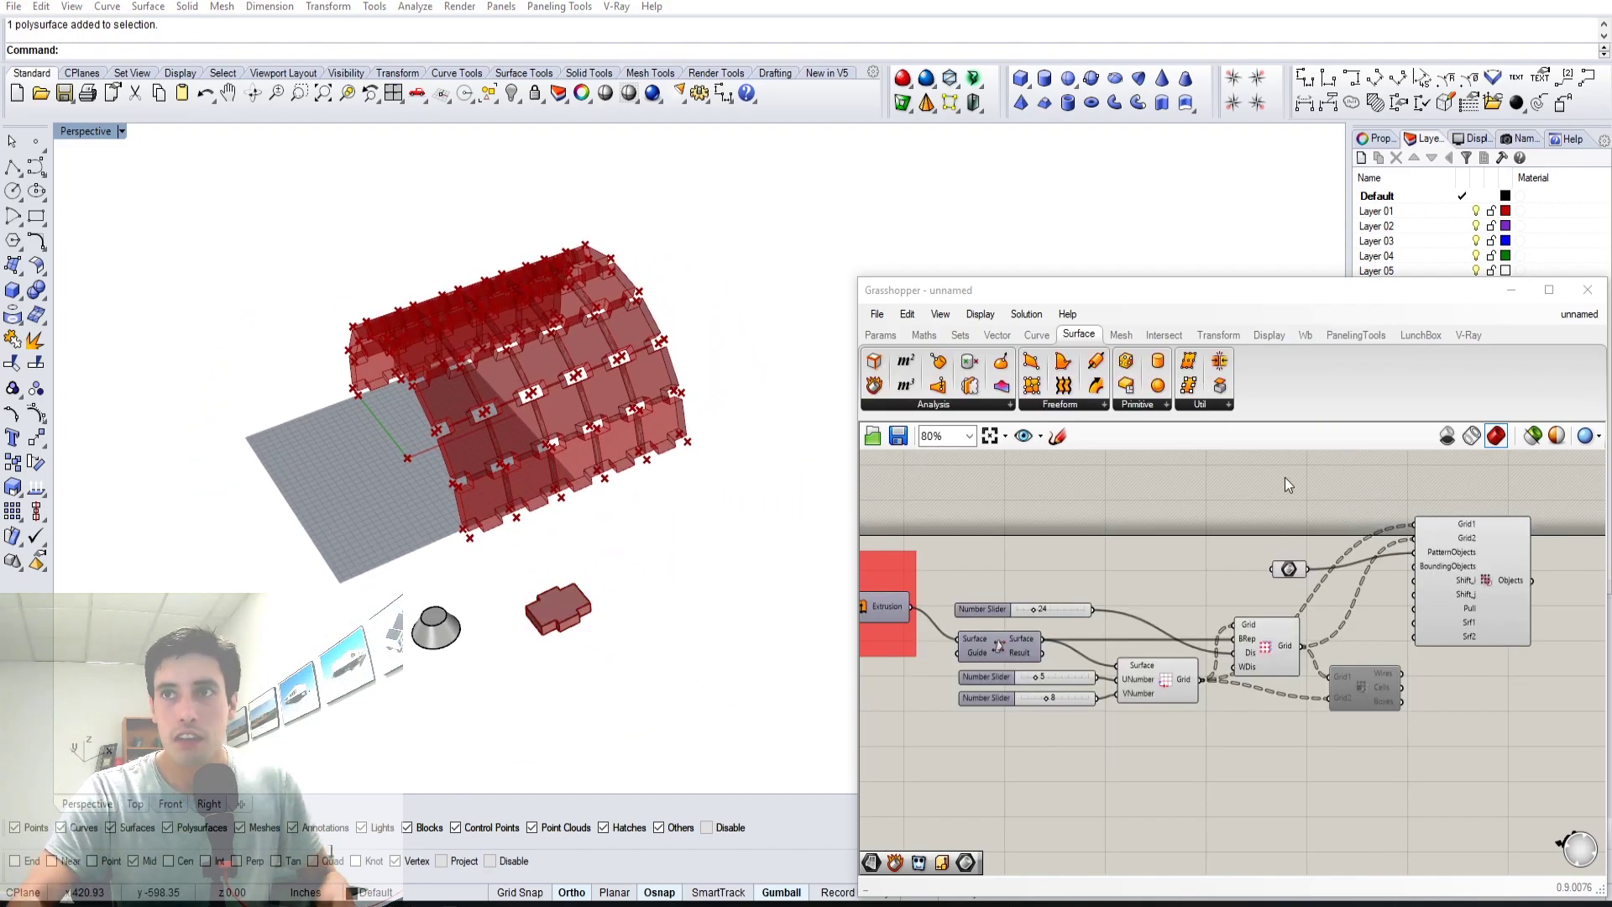
- Add a Sphere component above the panelling definition and drive its radius with a number slider set to 12
scroll(1285, 477, up, 3)
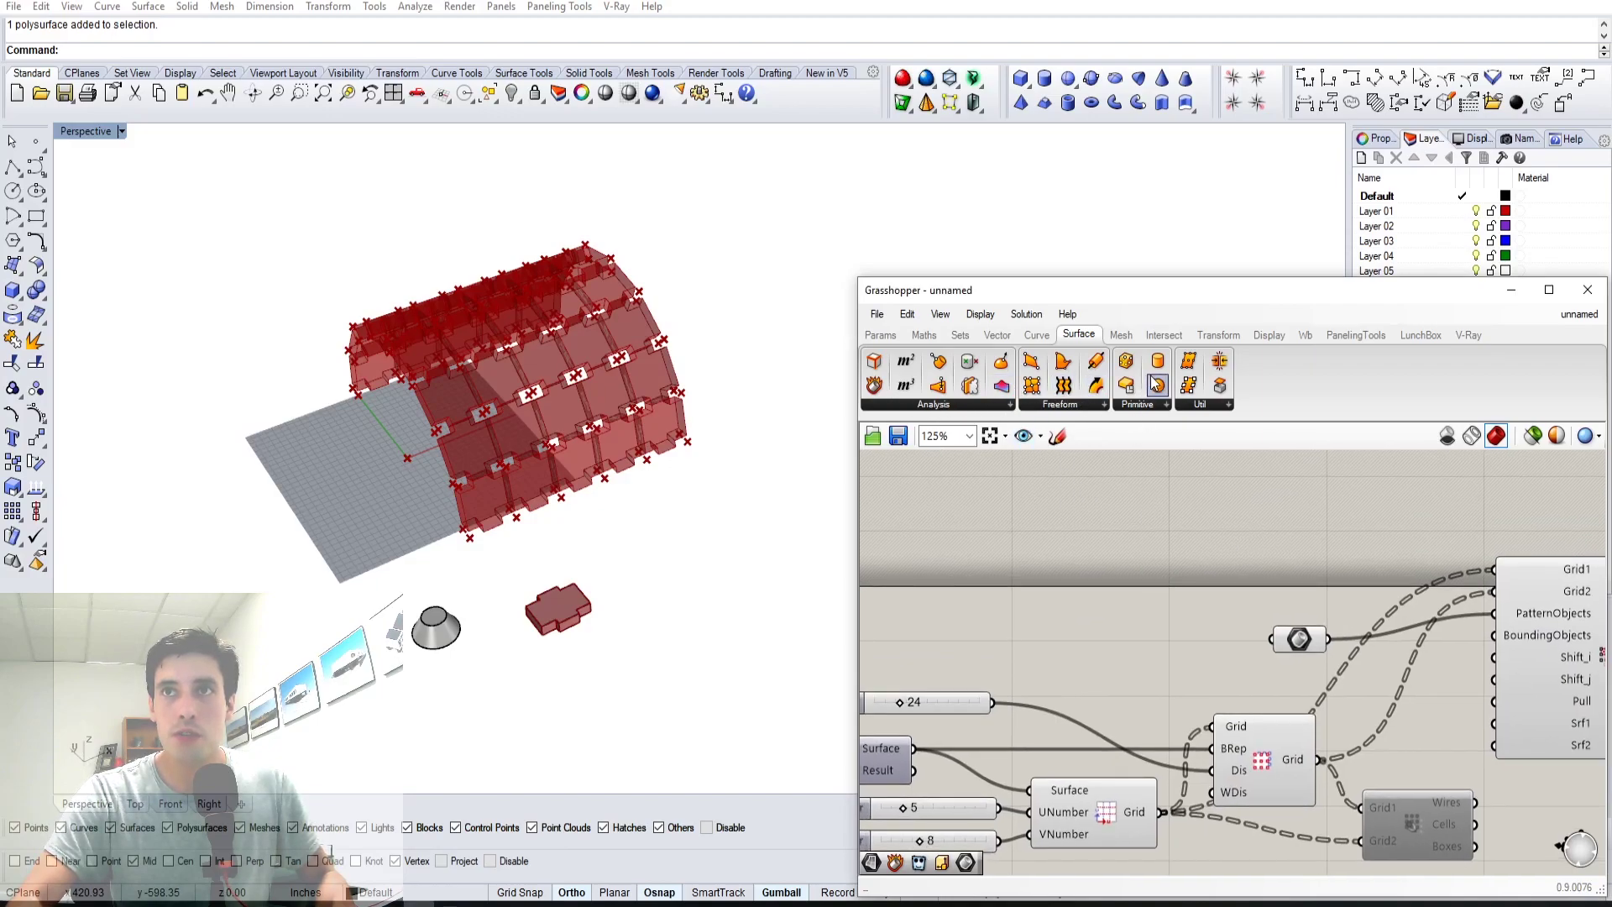
drag(1077, 582, 1171, 527)
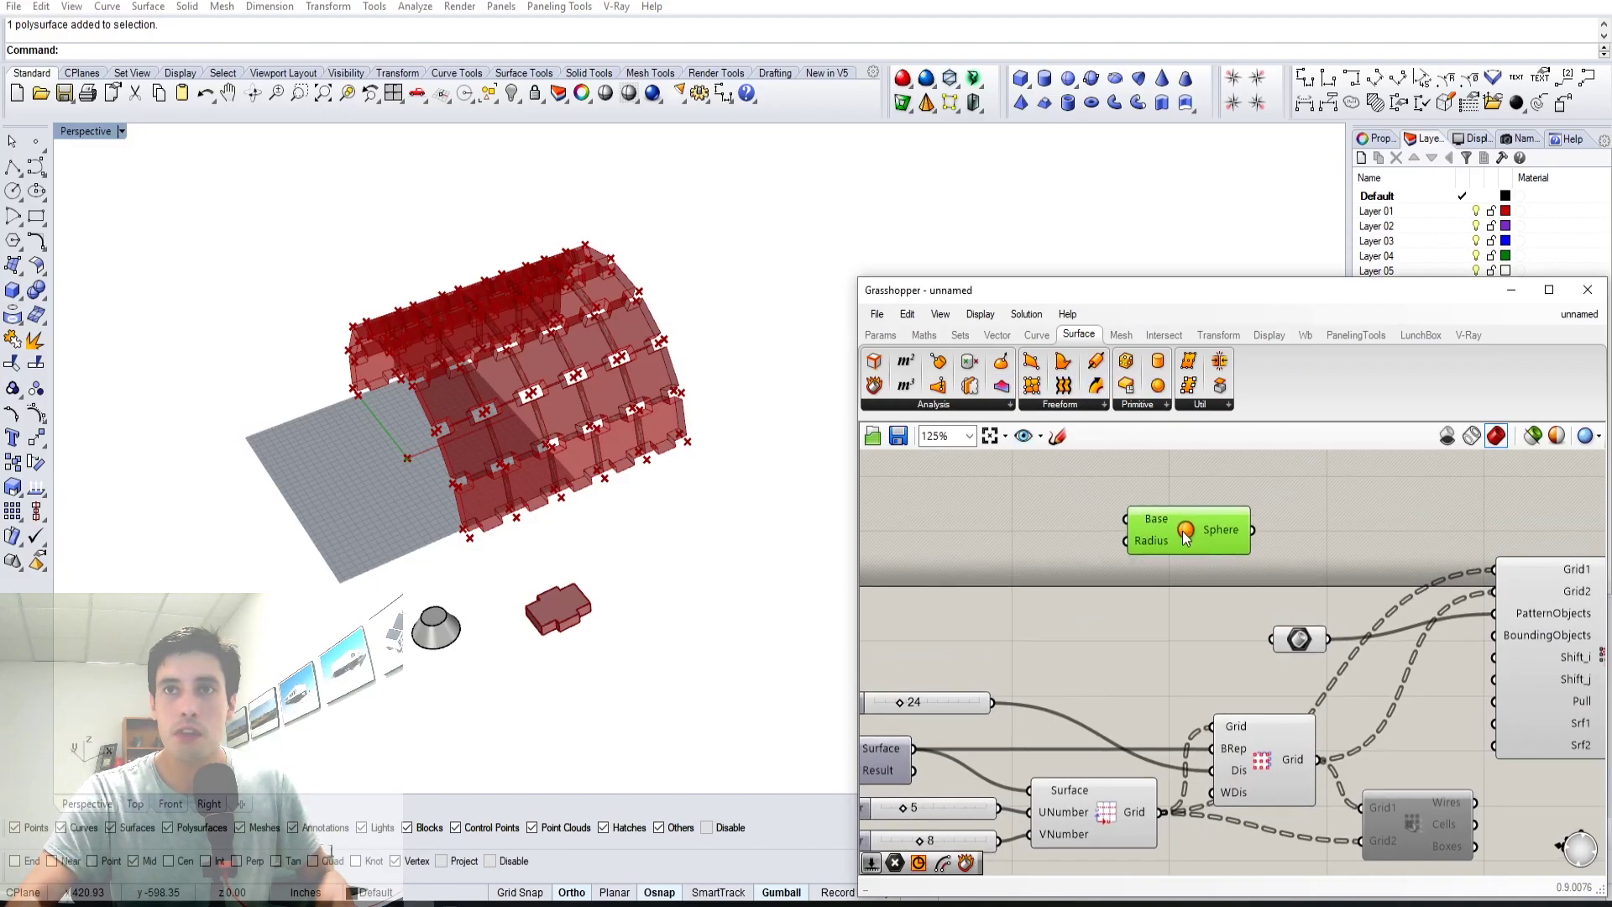
double_click(1044, 544)
text(12)
key(Return)
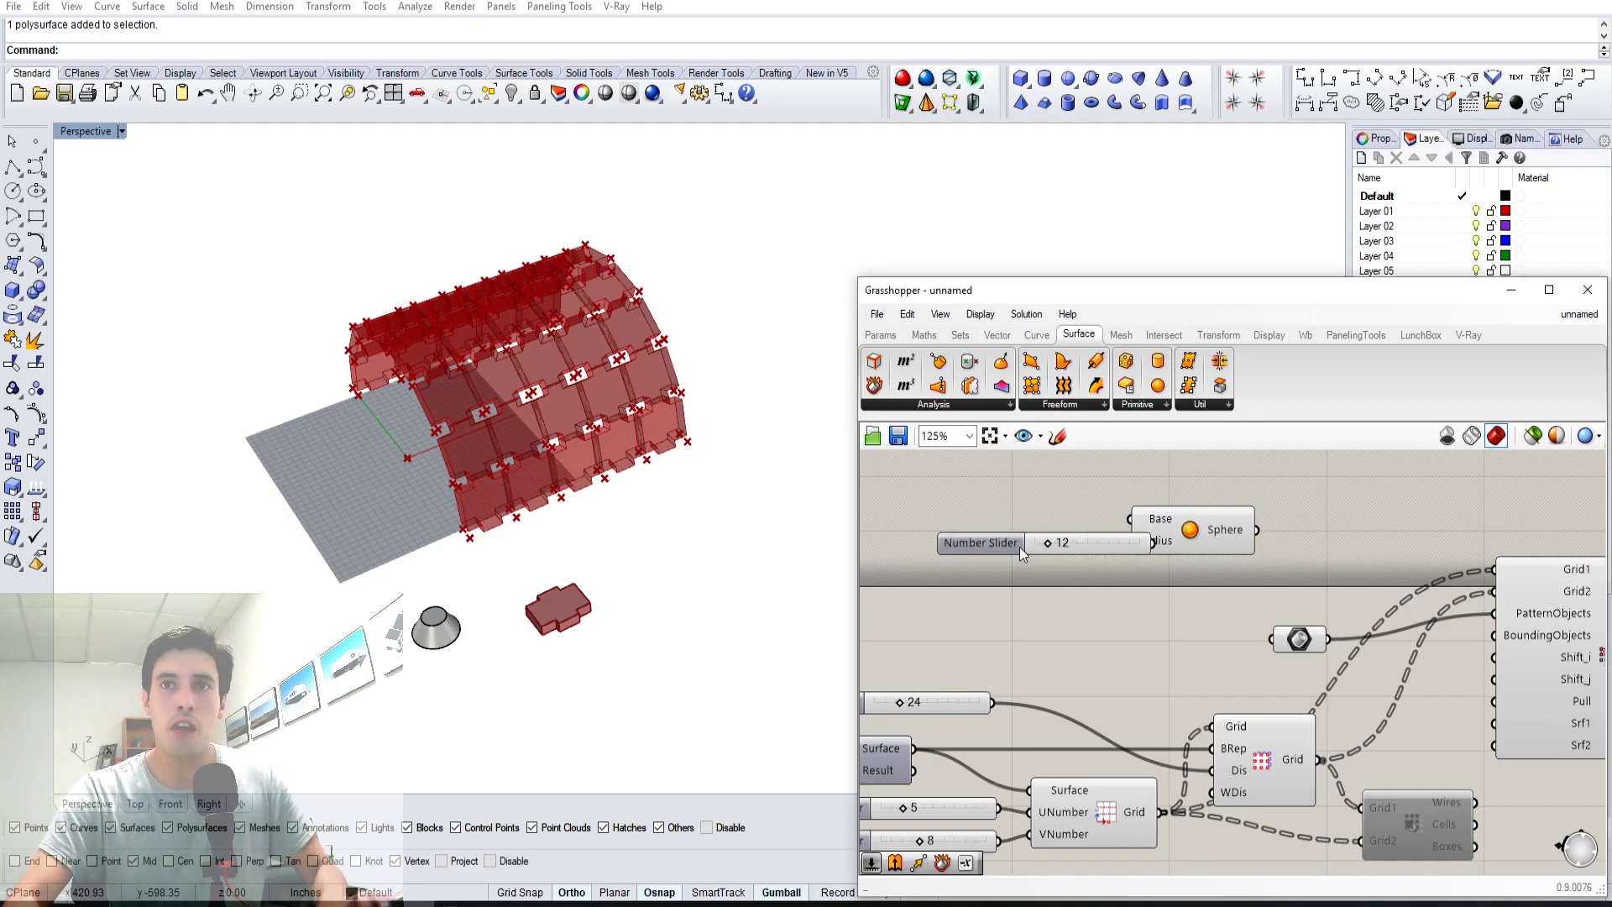
right_drag(1228, 532, 1111, 497)
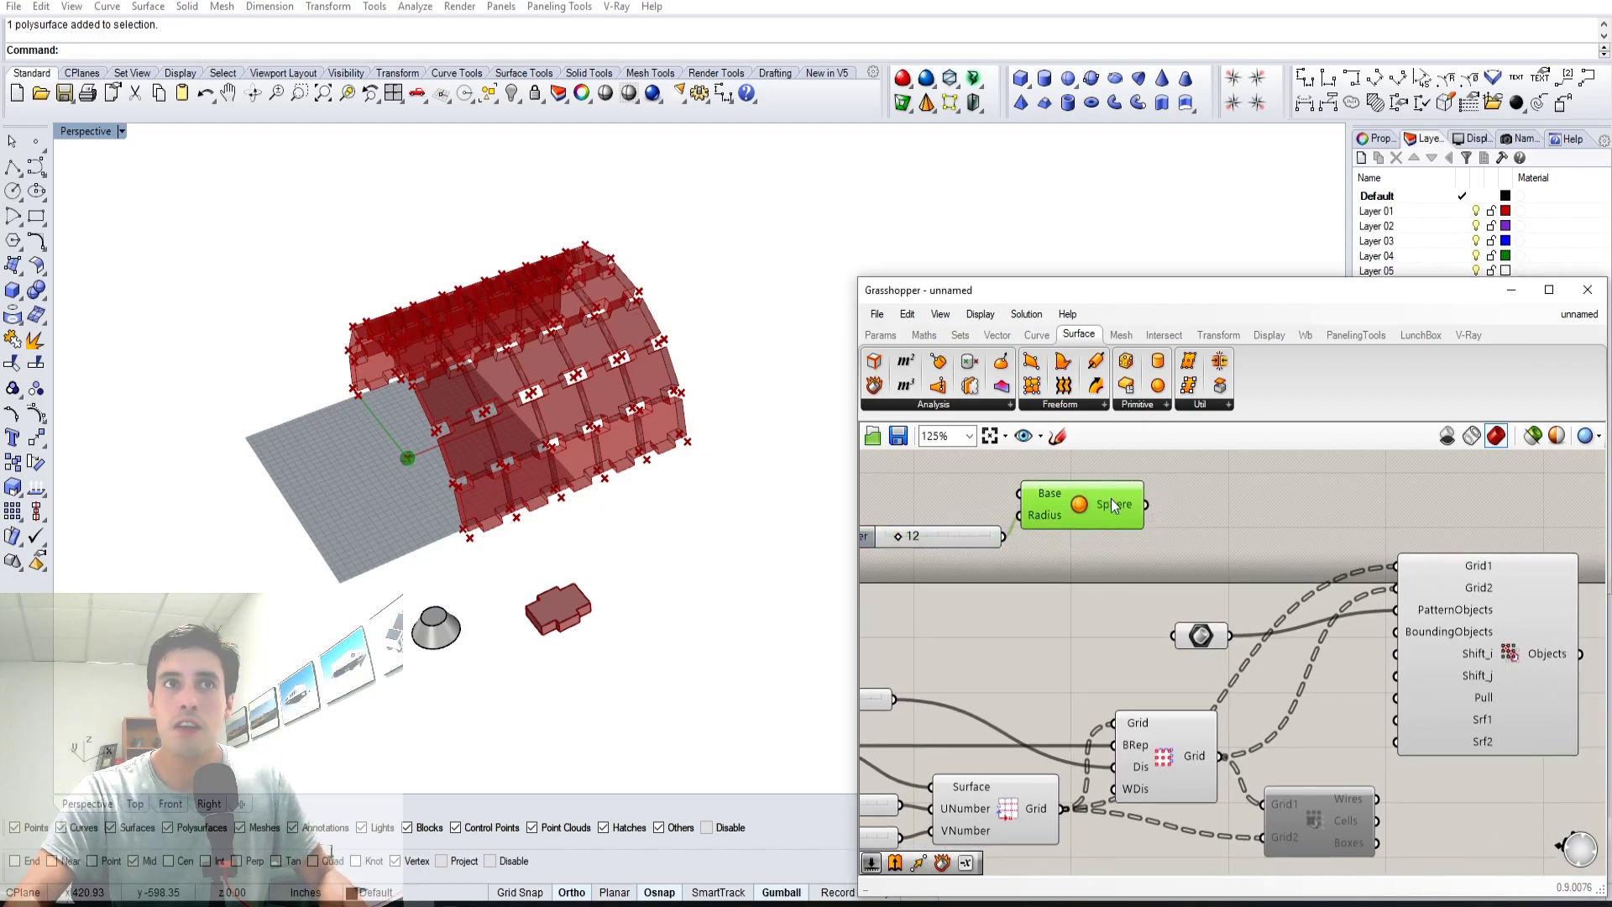
- Add a Box parameter fed by the sphere's output and hide the sphere's preview
scroll(1238, 471, up, 3)
double_click(1236, 472)
text(BOC)
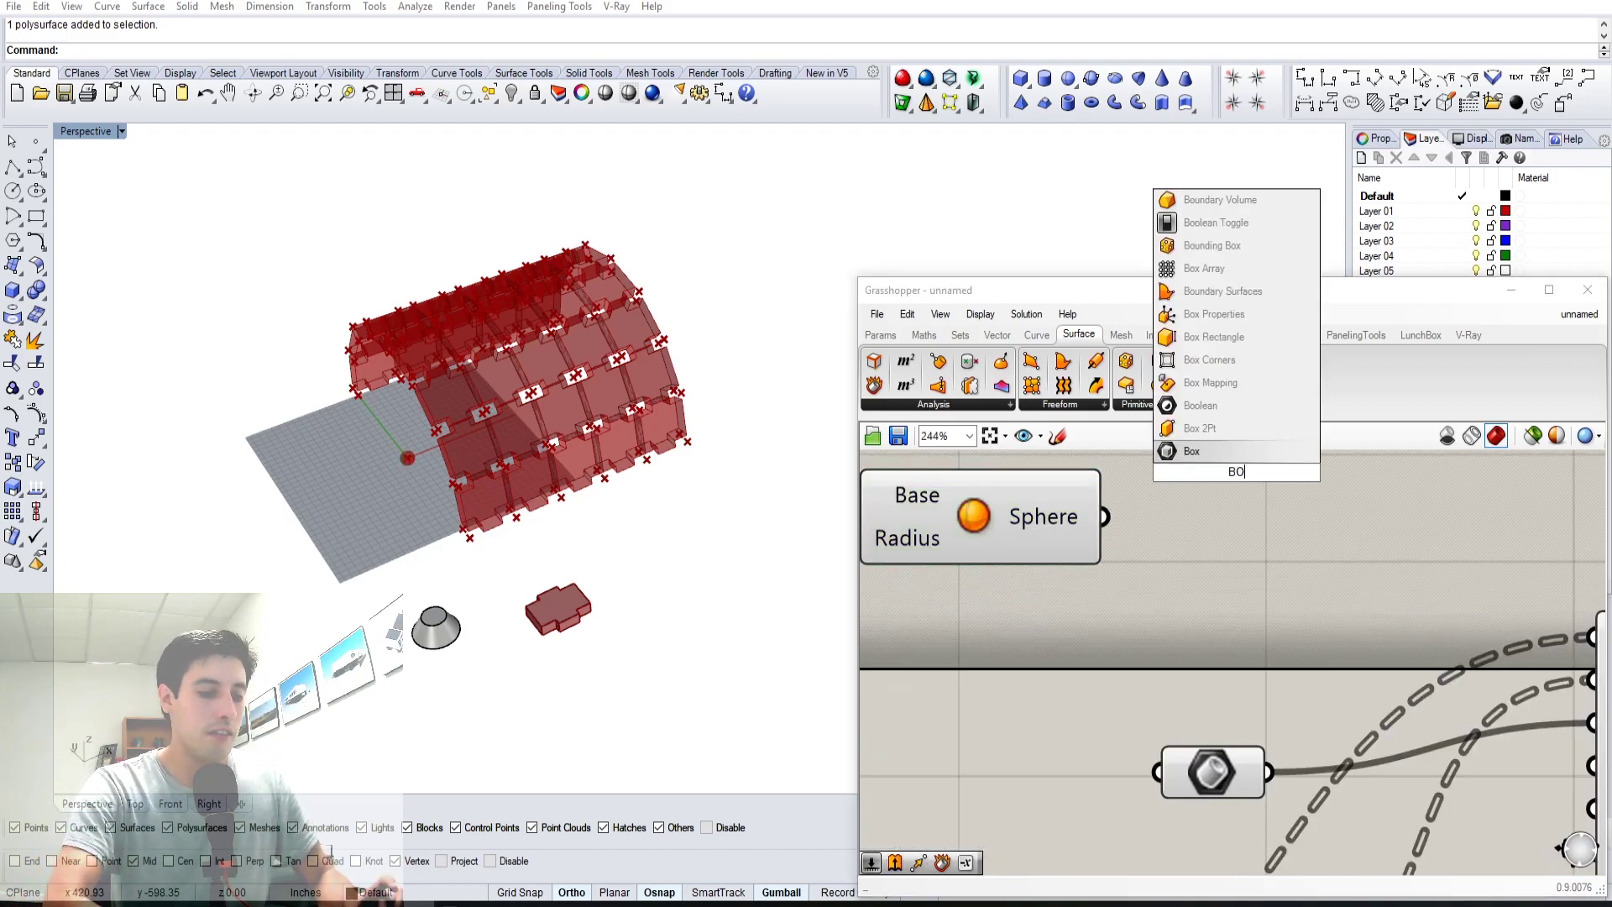
click(1192, 451)
drag(1180, 477, 1180, 475)
drag(1236, 490, 1227, 512)
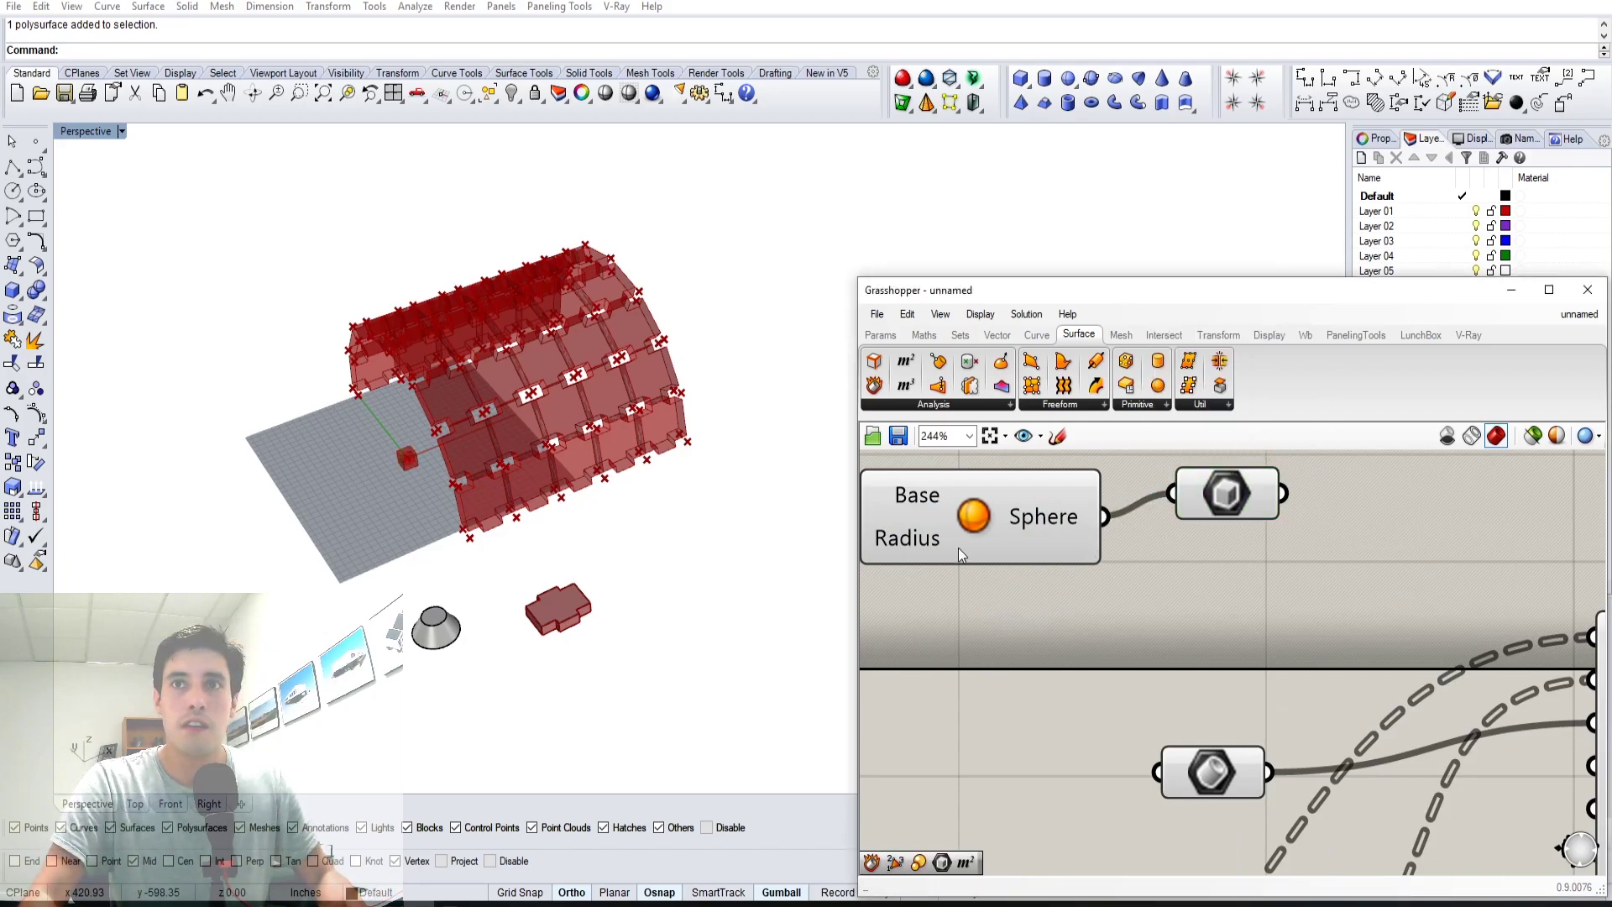
click(973, 516)
key(ctrl+q)
right_drag(1276, 515, 1151, 548)
drag(1125, 534, 1093, 568)
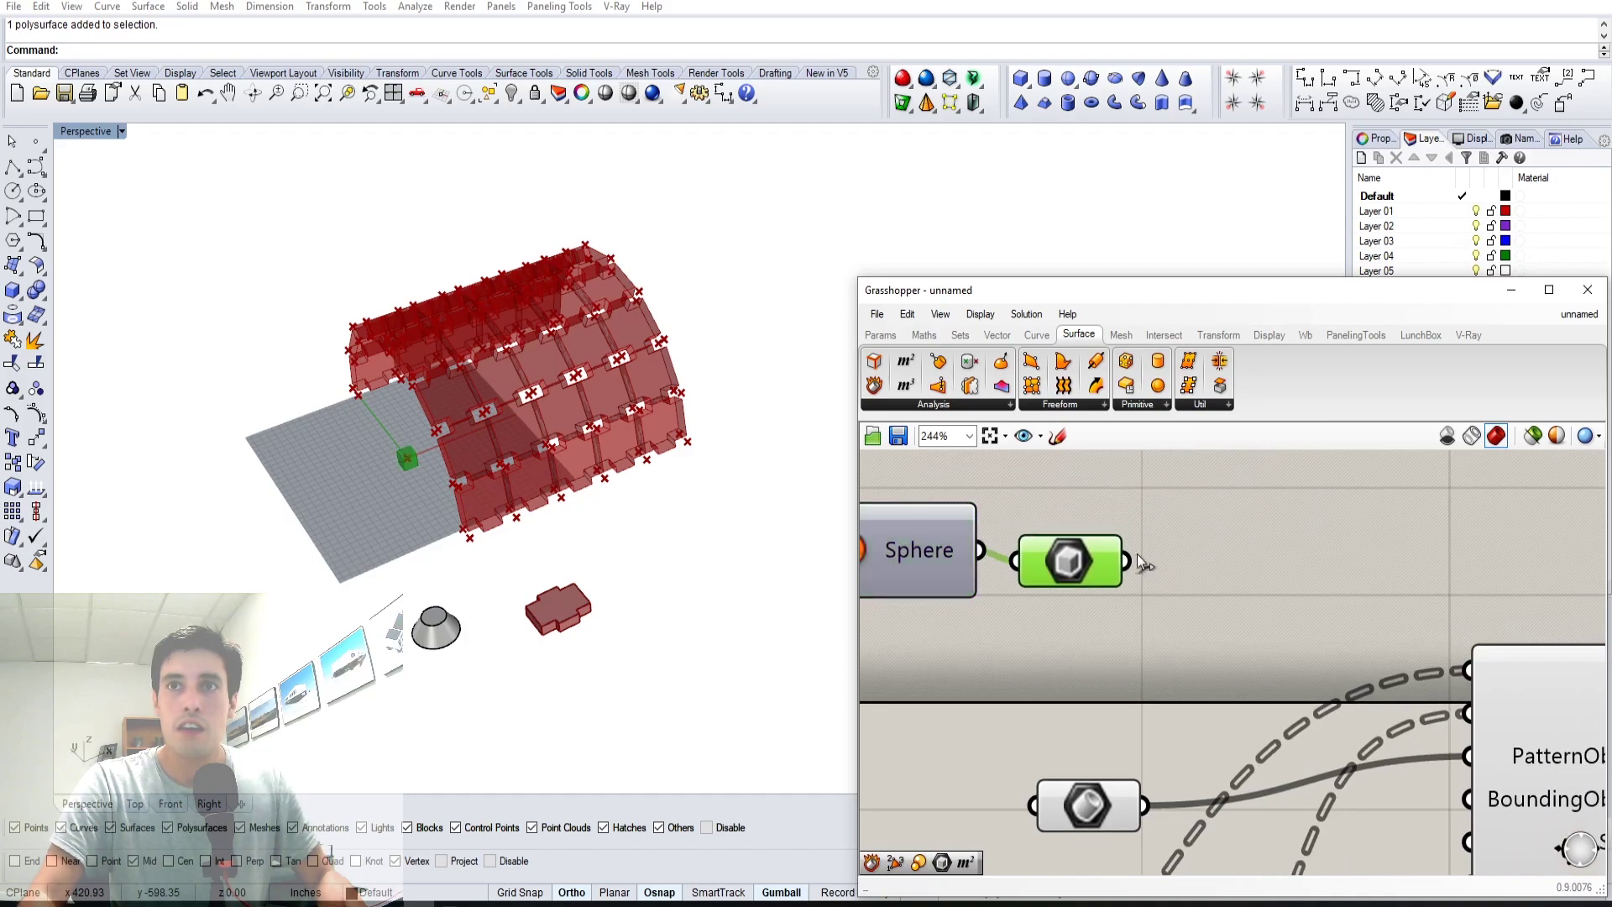
- Add a Deconstruct Brep component and feed it from the Box parameter
click(1192, 554)
double_click(1245, 544)
text(DEC)
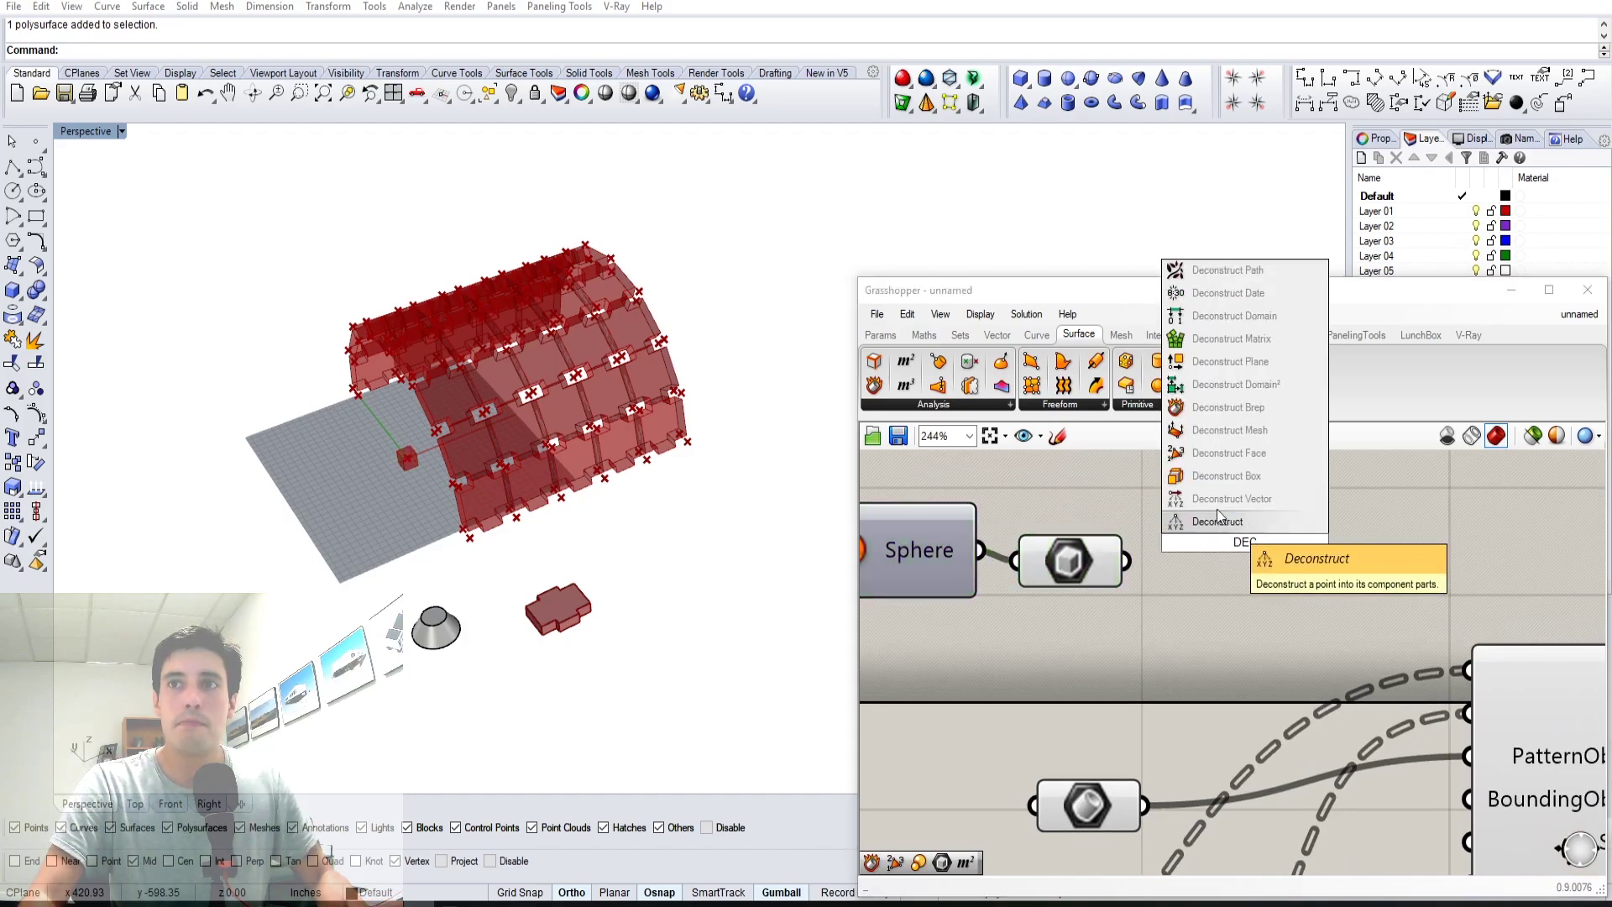
click(1221, 409)
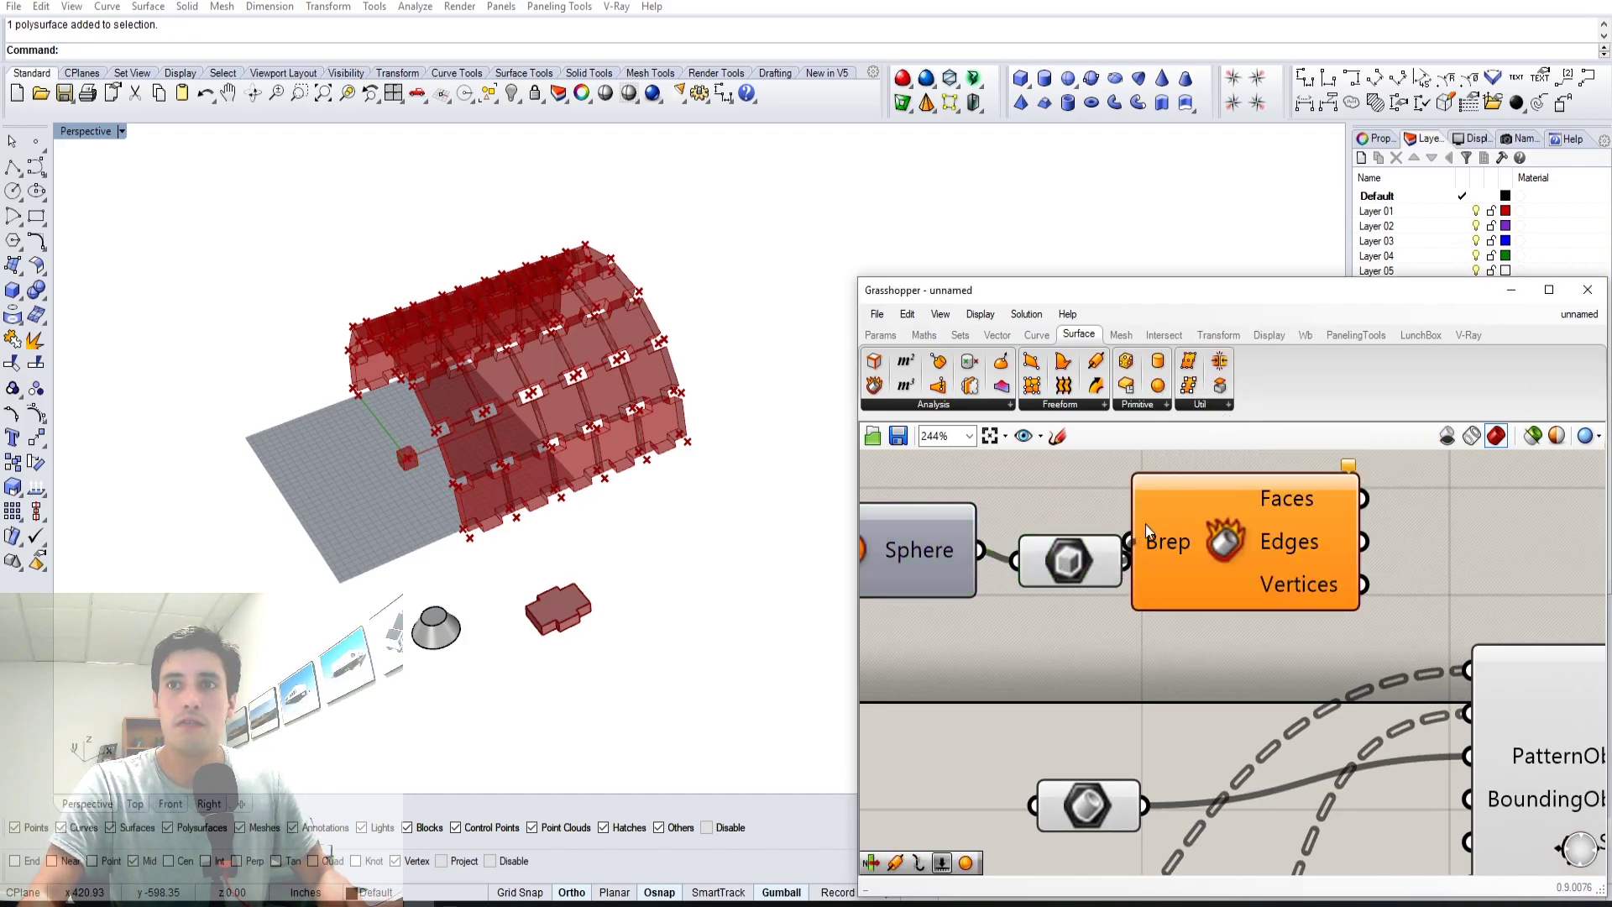
drag(1145, 524, 1142, 533)
drag(1217, 537, 1229, 539)
right_drag(1476, 500, 1307, 555)
- Add a second Sphere component with its base supplied by the deconstructed box's vertices
click(1307, 554)
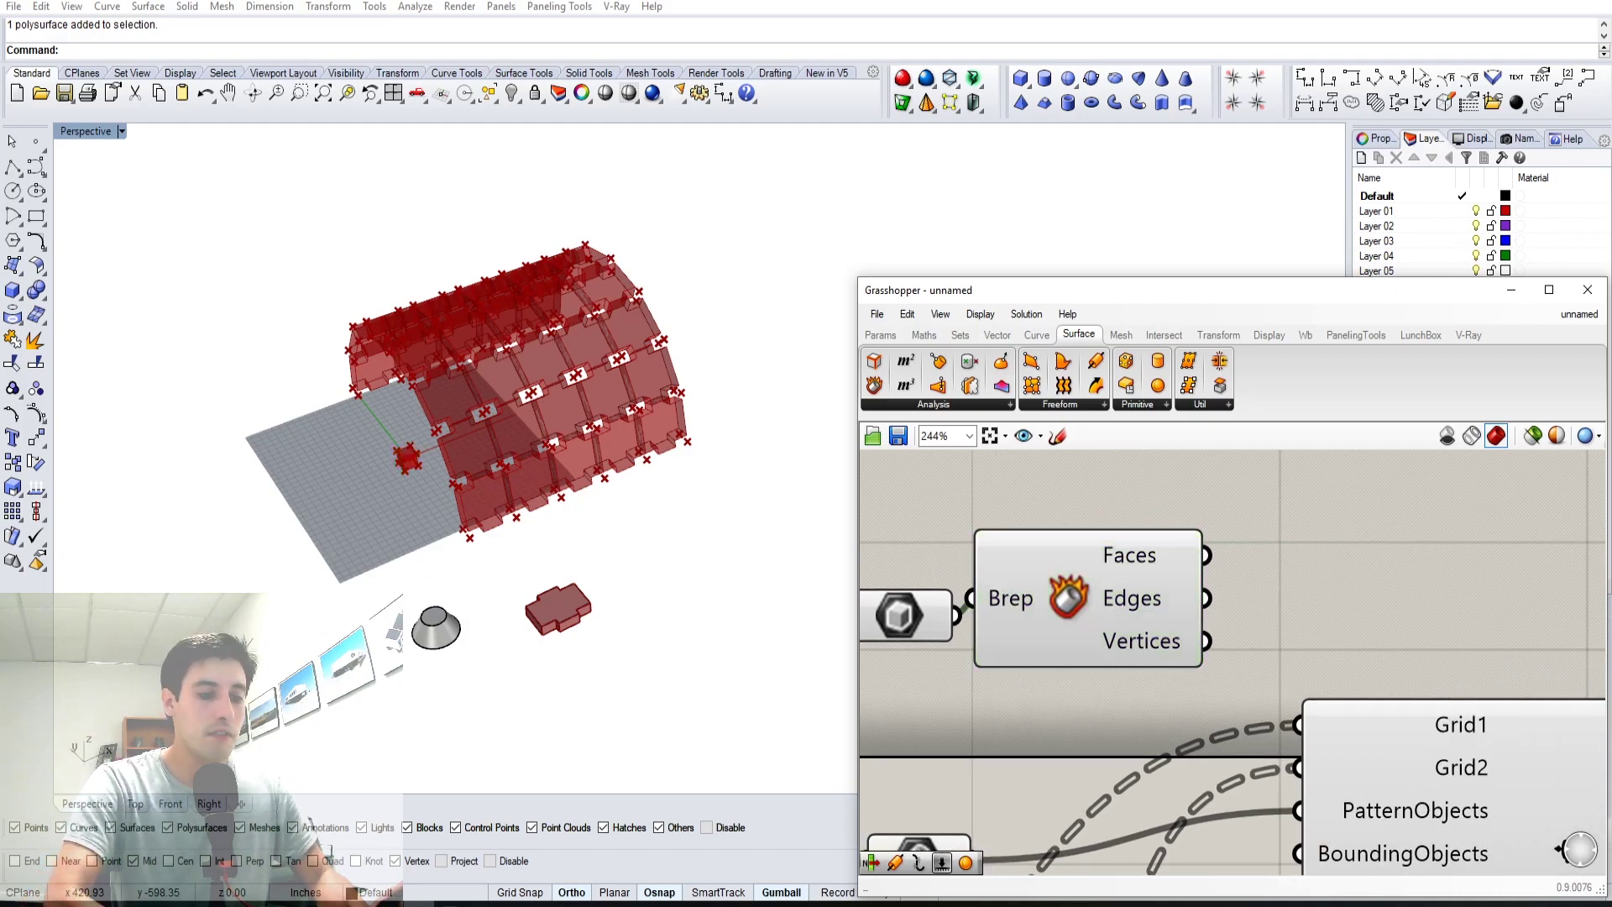
double_click(1409, 515)
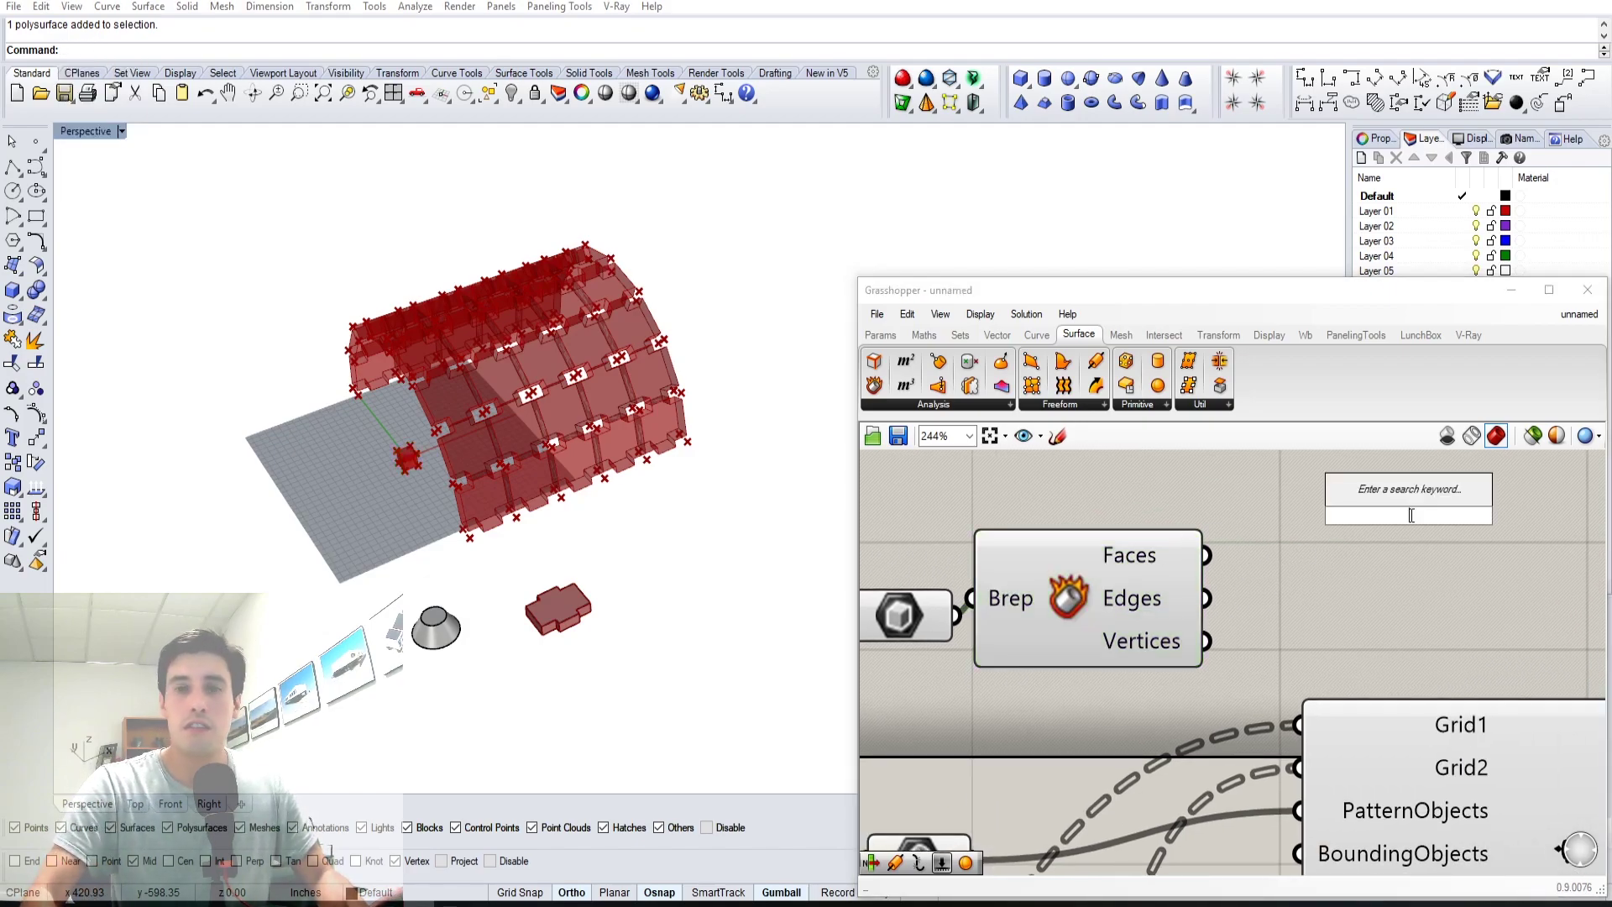
text(SPHJERE)
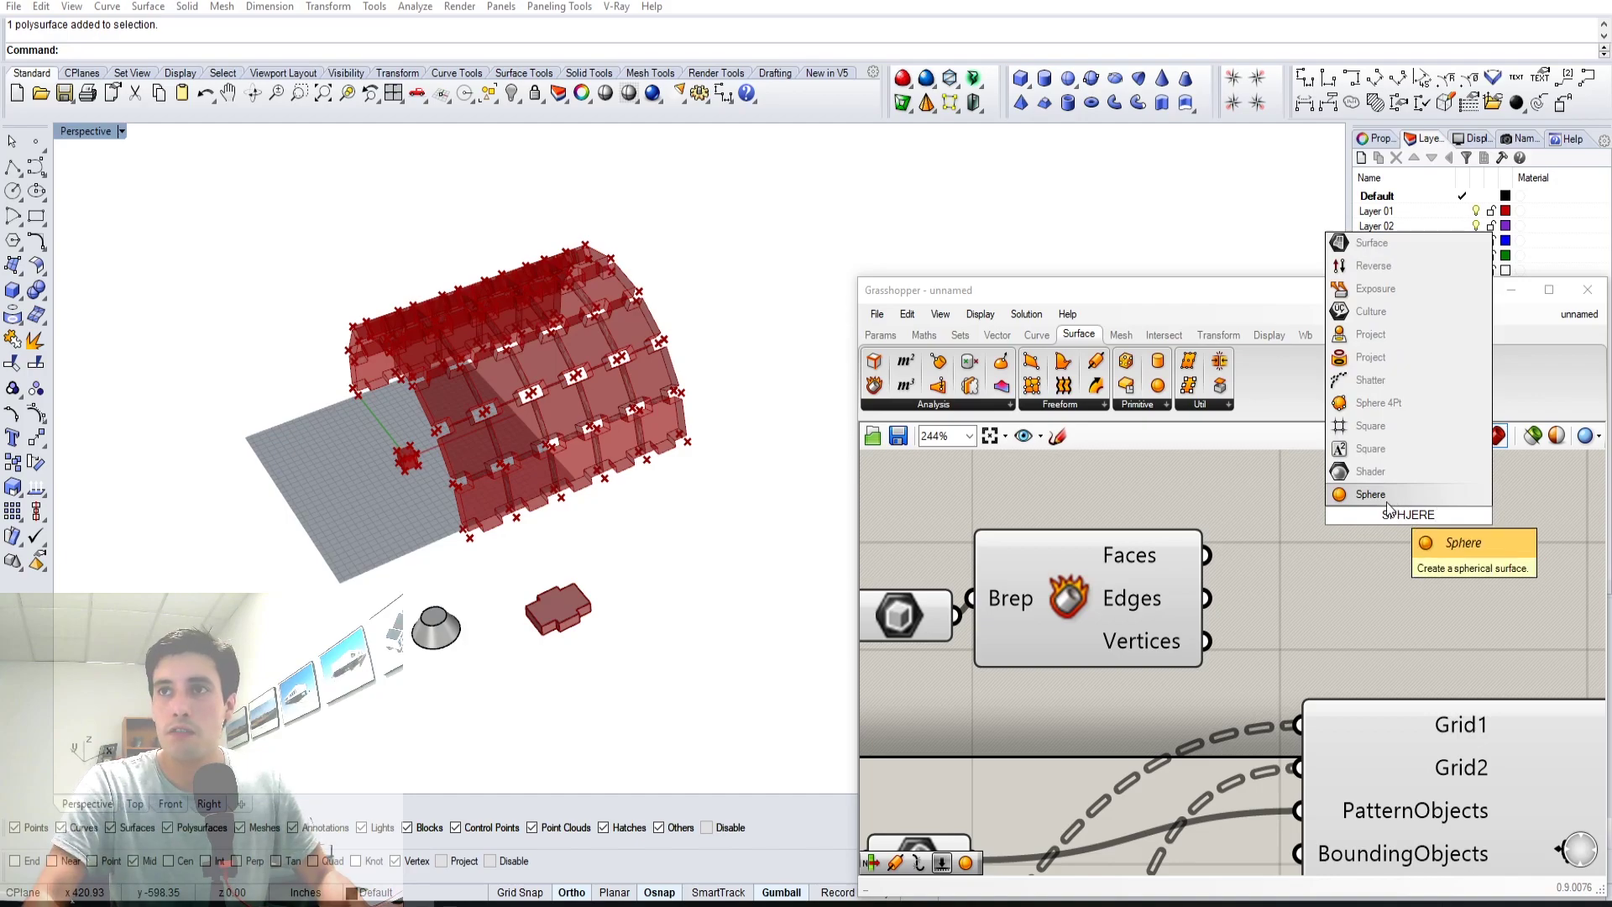
click(1380, 494)
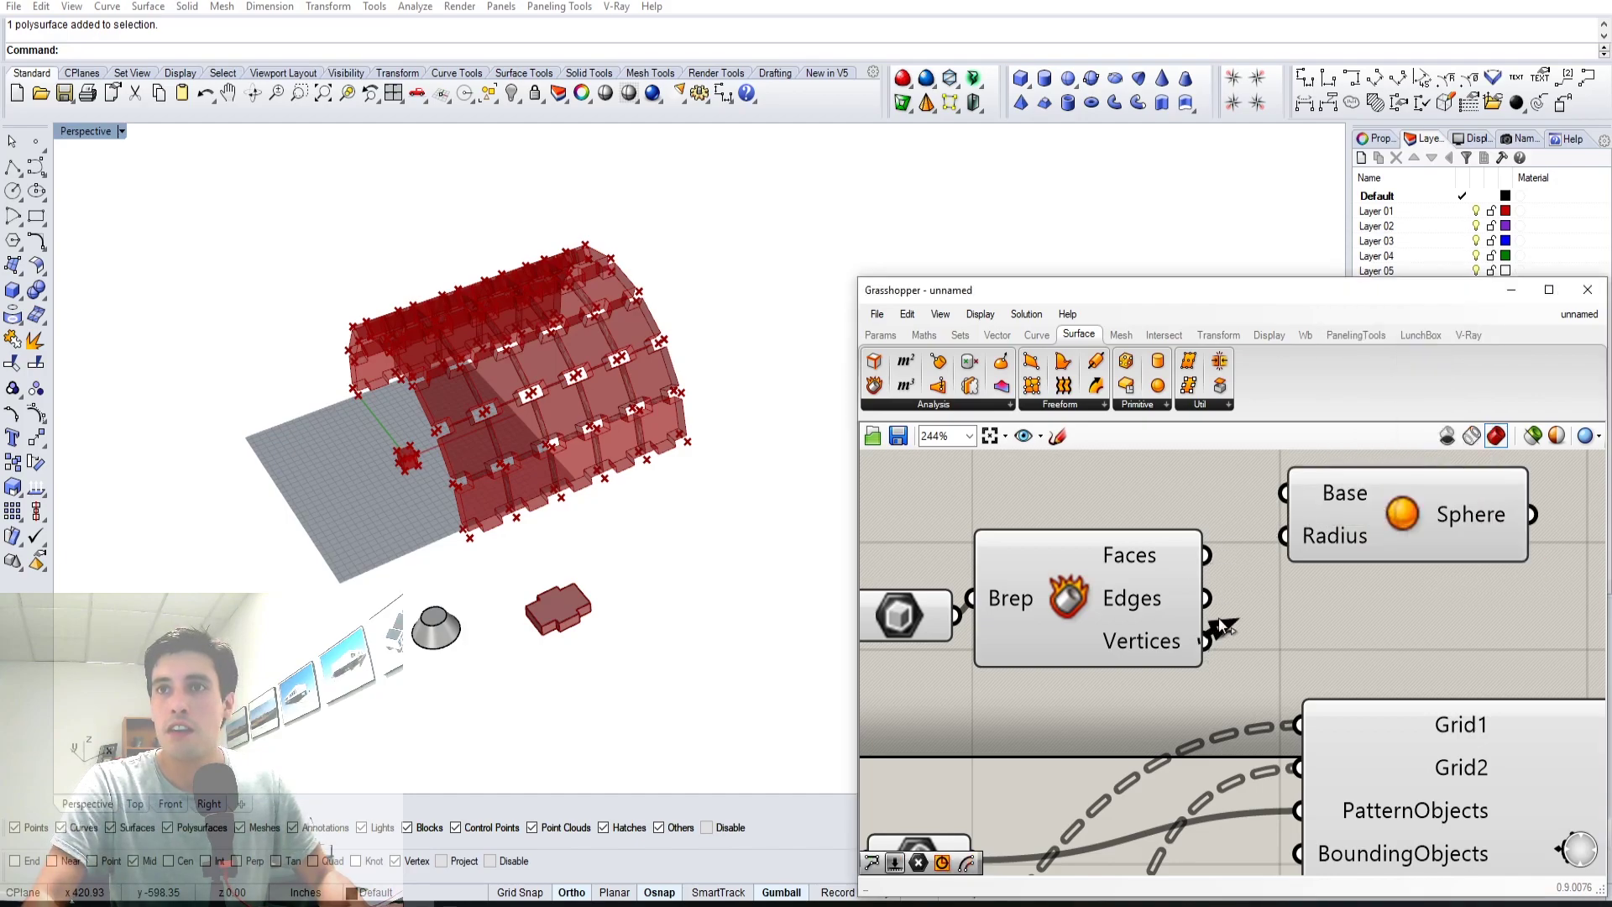
drag(1290, 509, 1287, 504)
- Add a number slider set to 4 and connect it to the radius of the vertex spheres
double_click(1120, 469)
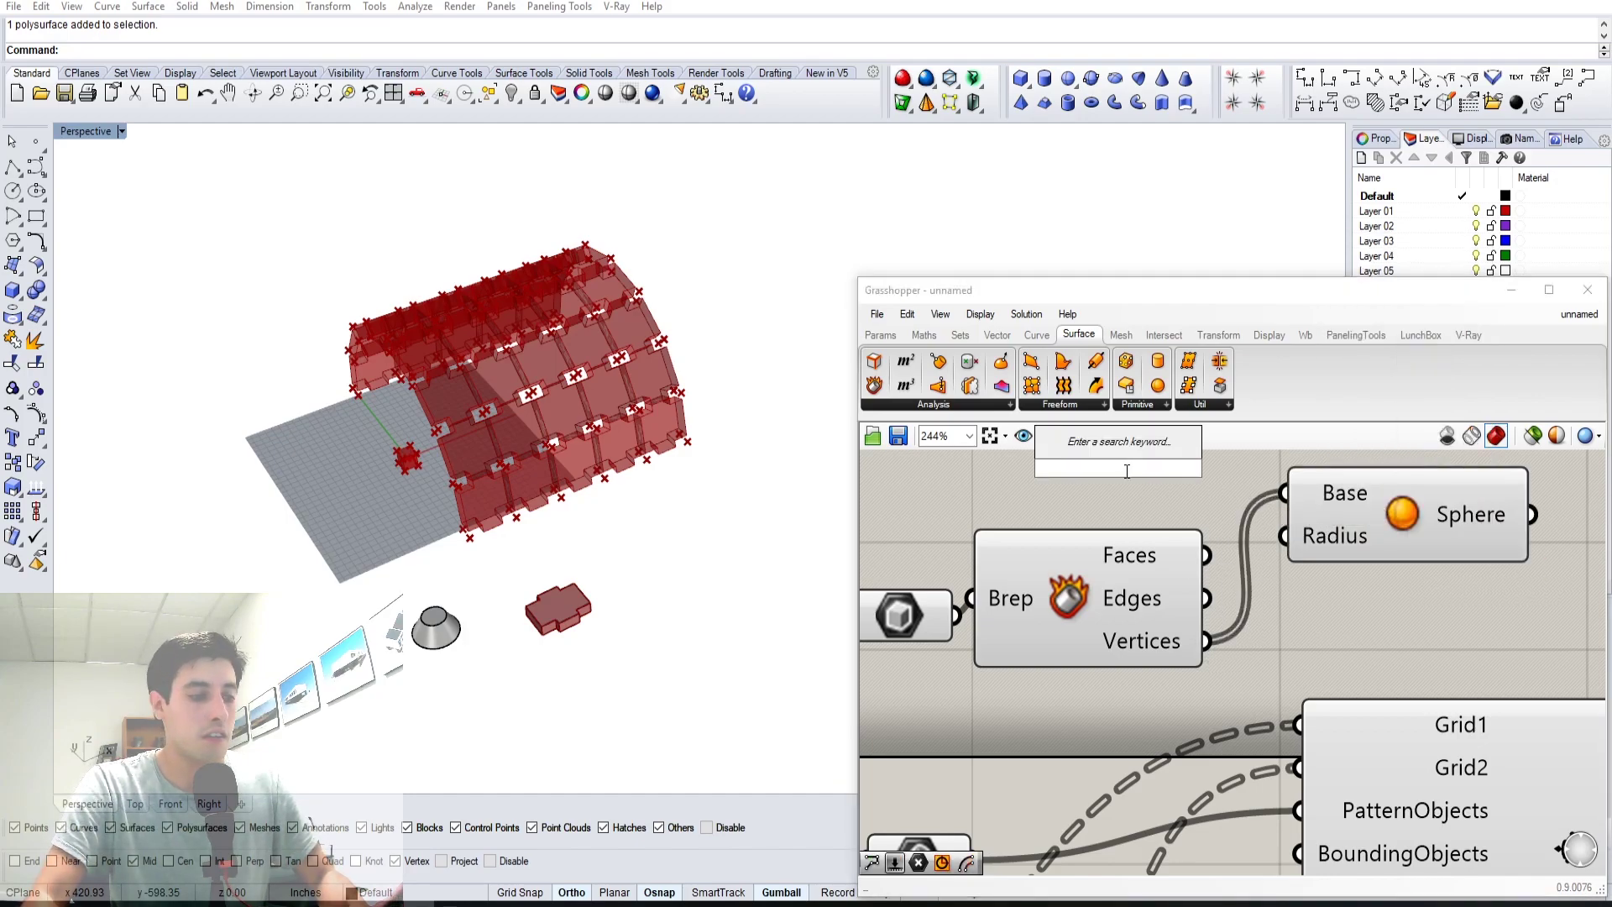
text(4)
key(Return)
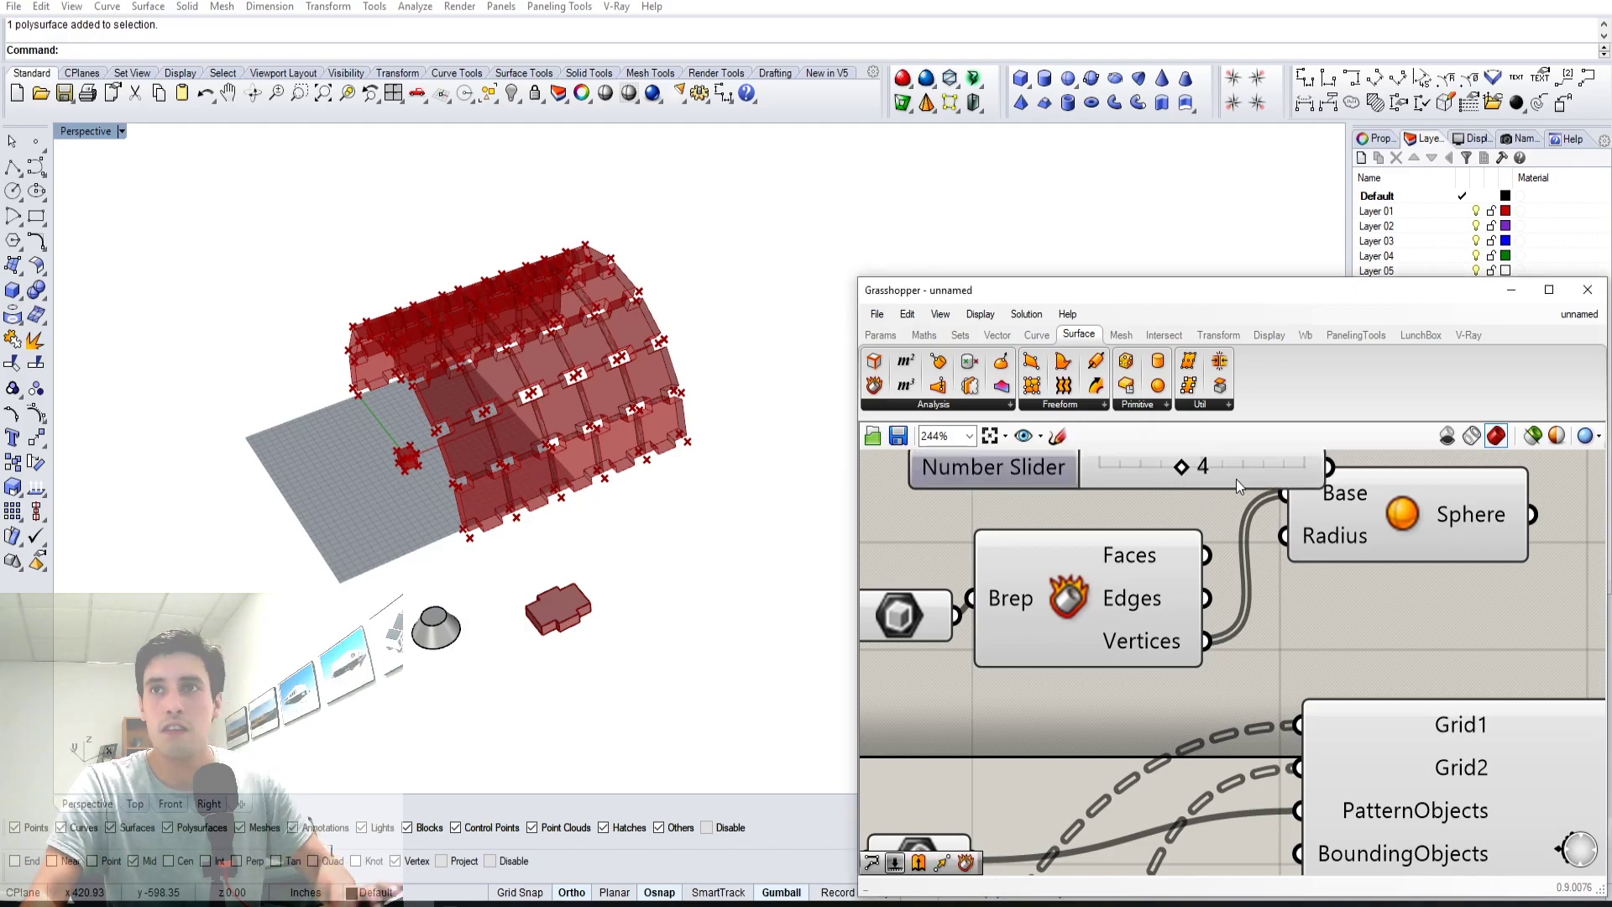
scroll(994, 506, down, 3)
drag(1061, 554, 979, 542)
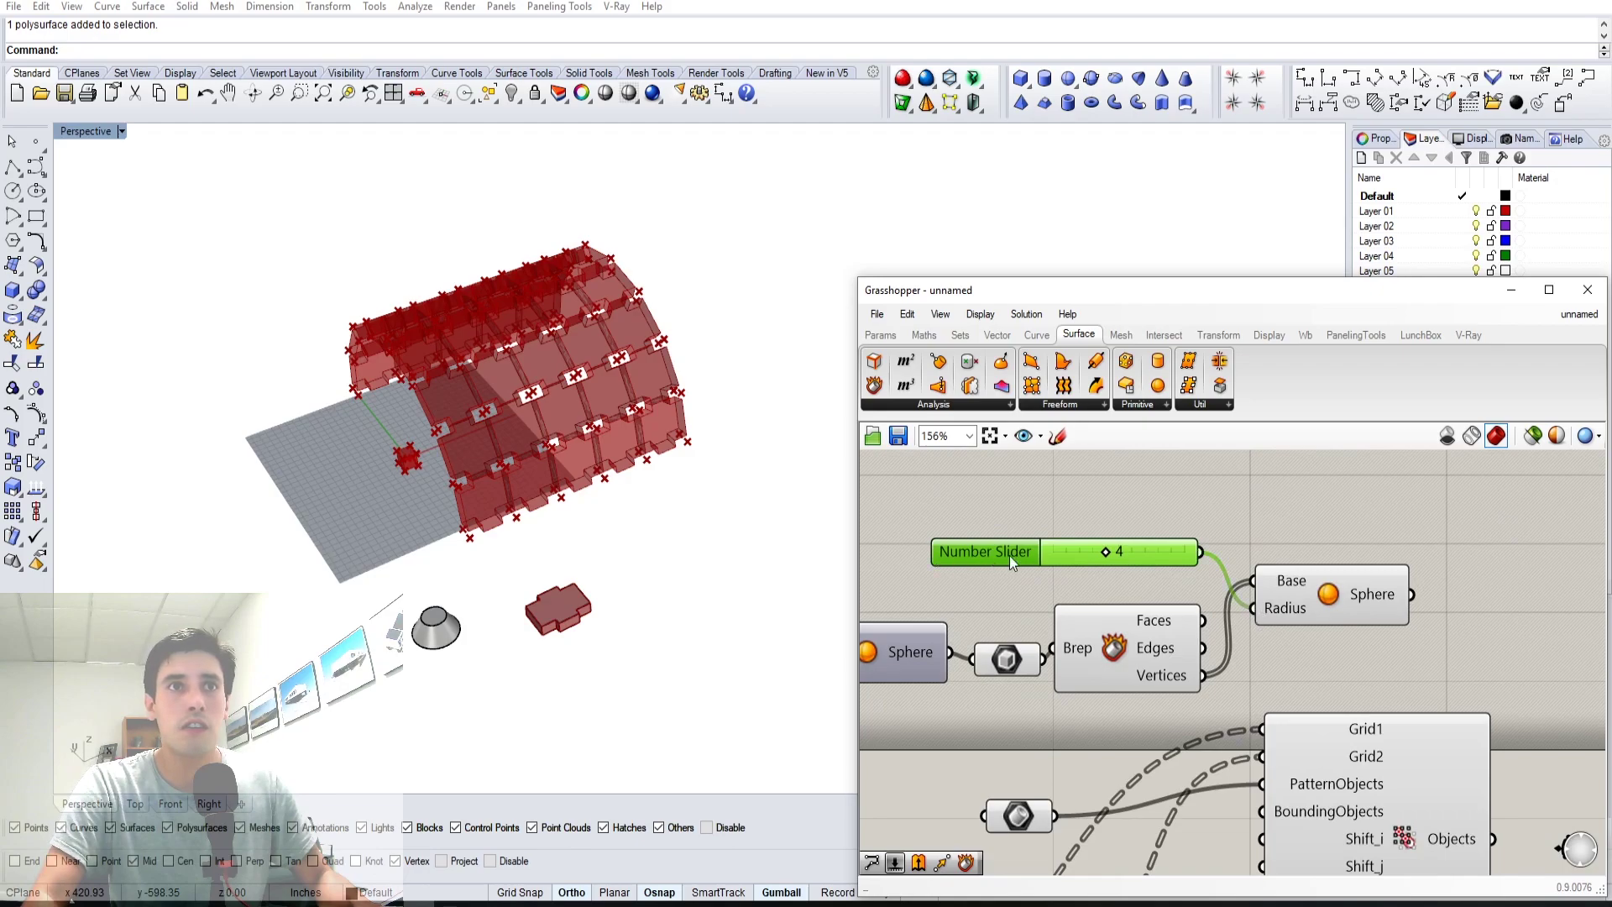
- Add a Solid Difference component with the box as Breps A and the vertex spheres as Breps B
right_drag(1012, 562, 920, 531)
double_click(1379, 541)
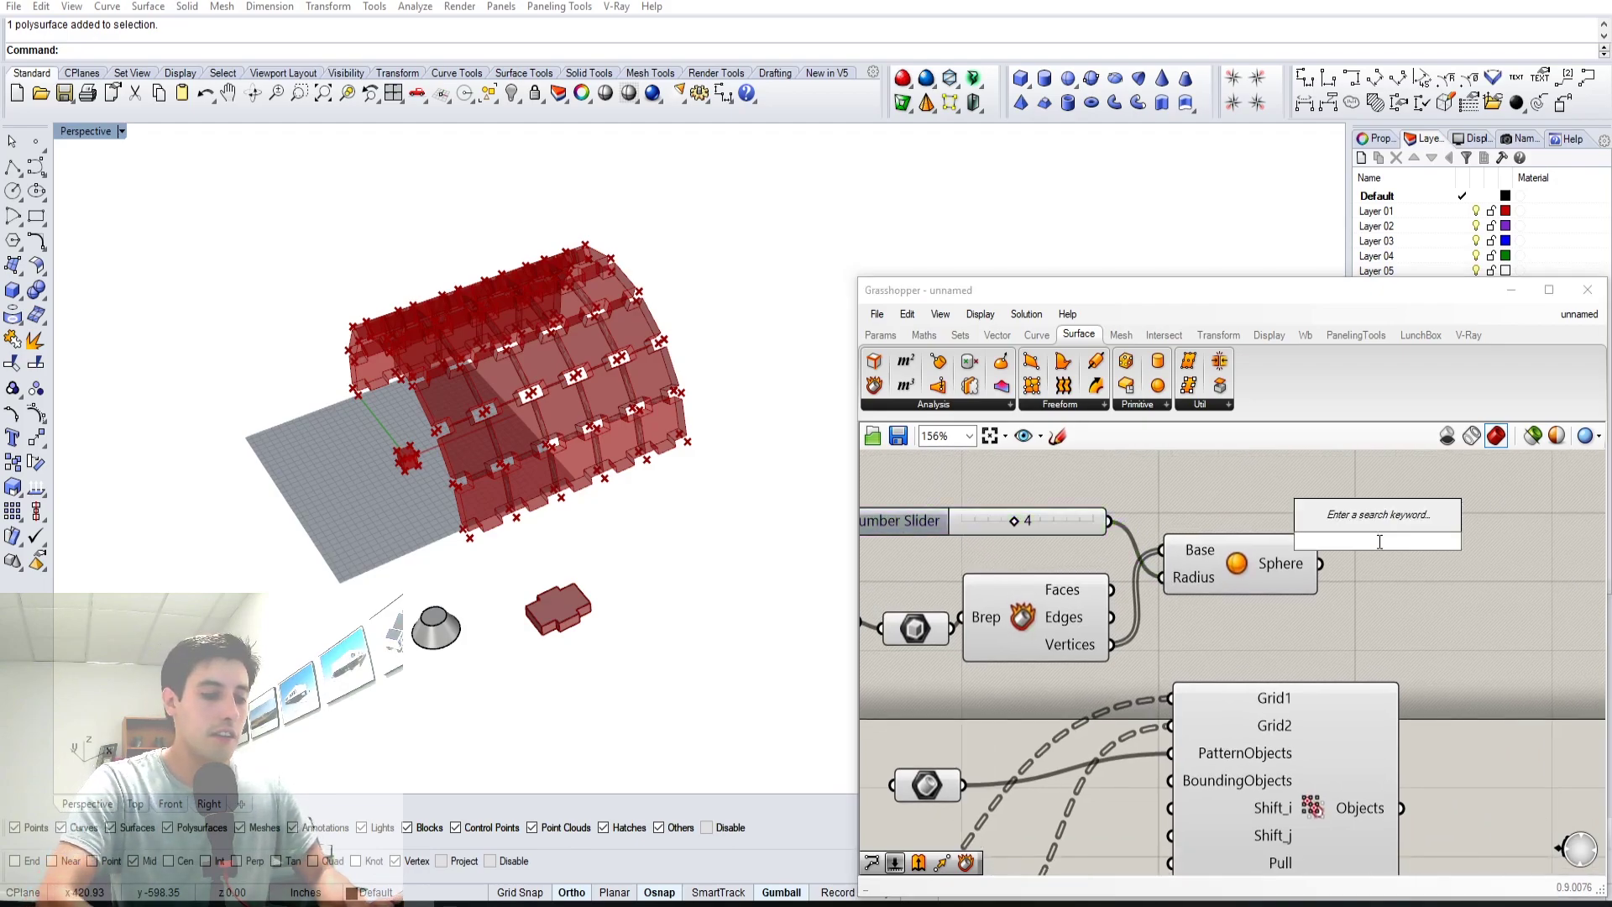
text(DIF)
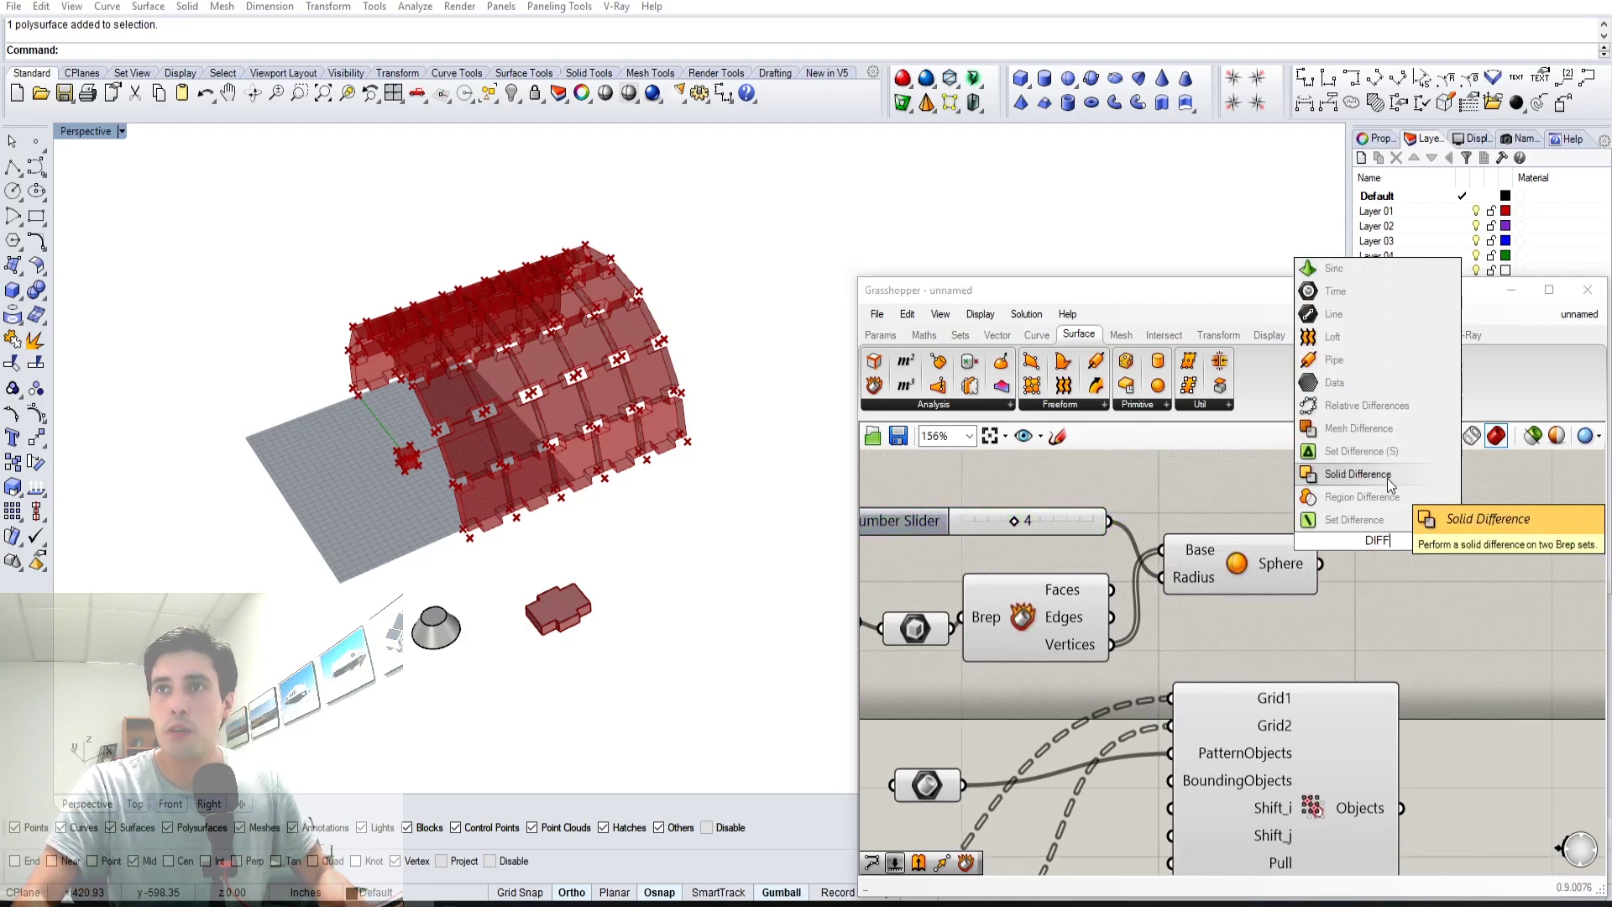
click(1357, 477)
scroll(1377, 560, down, 2)
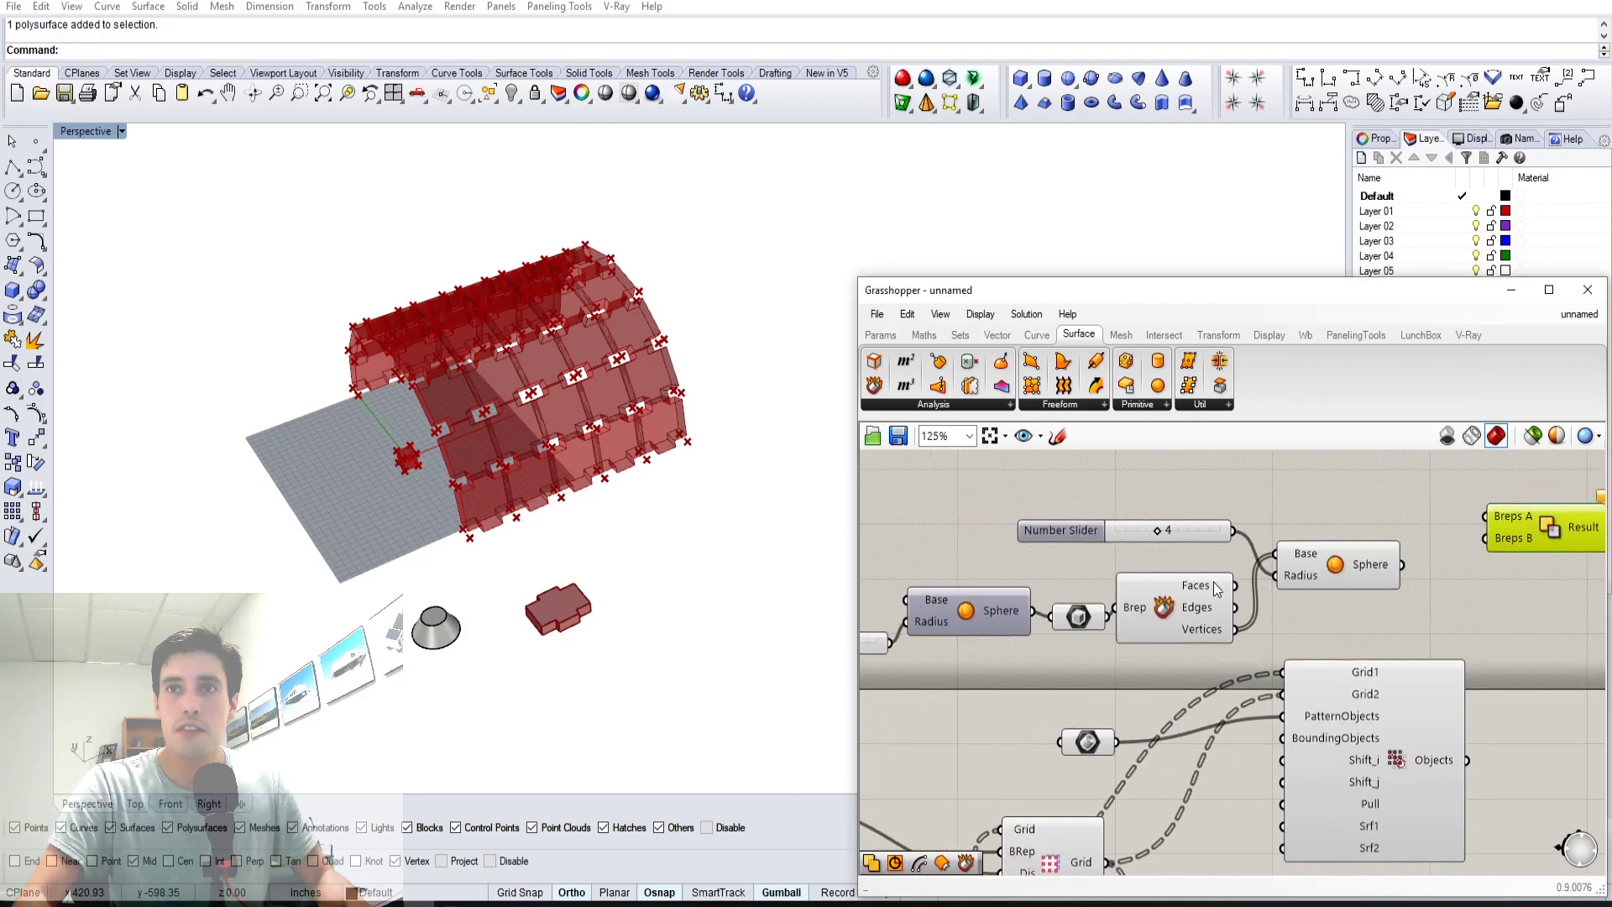
drag(967, 615, 976, 615)
drag(1103, 618, 1512, 553)
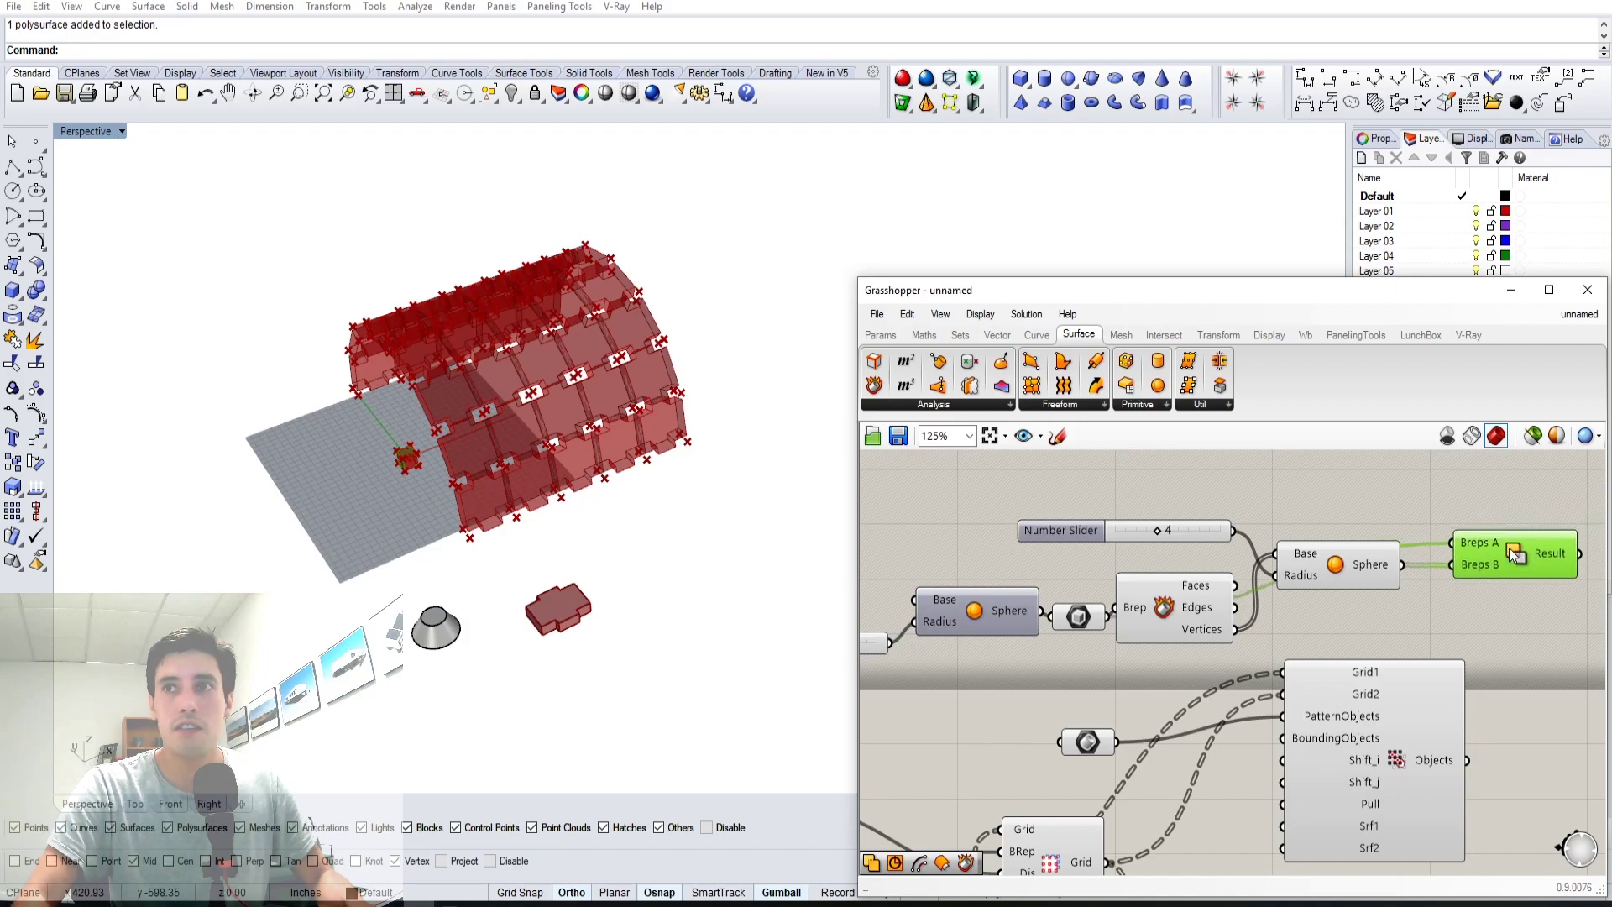
- Hide the previews of the components feeding the Solid Difference, from the first sphere to the vertex spheres
scroll(371, 446, up, 3)
scroll(371, 446, up, 2)
drag(1381, 522, 1036, 626)
middle_click(1066, 603)
click(1109, 551)
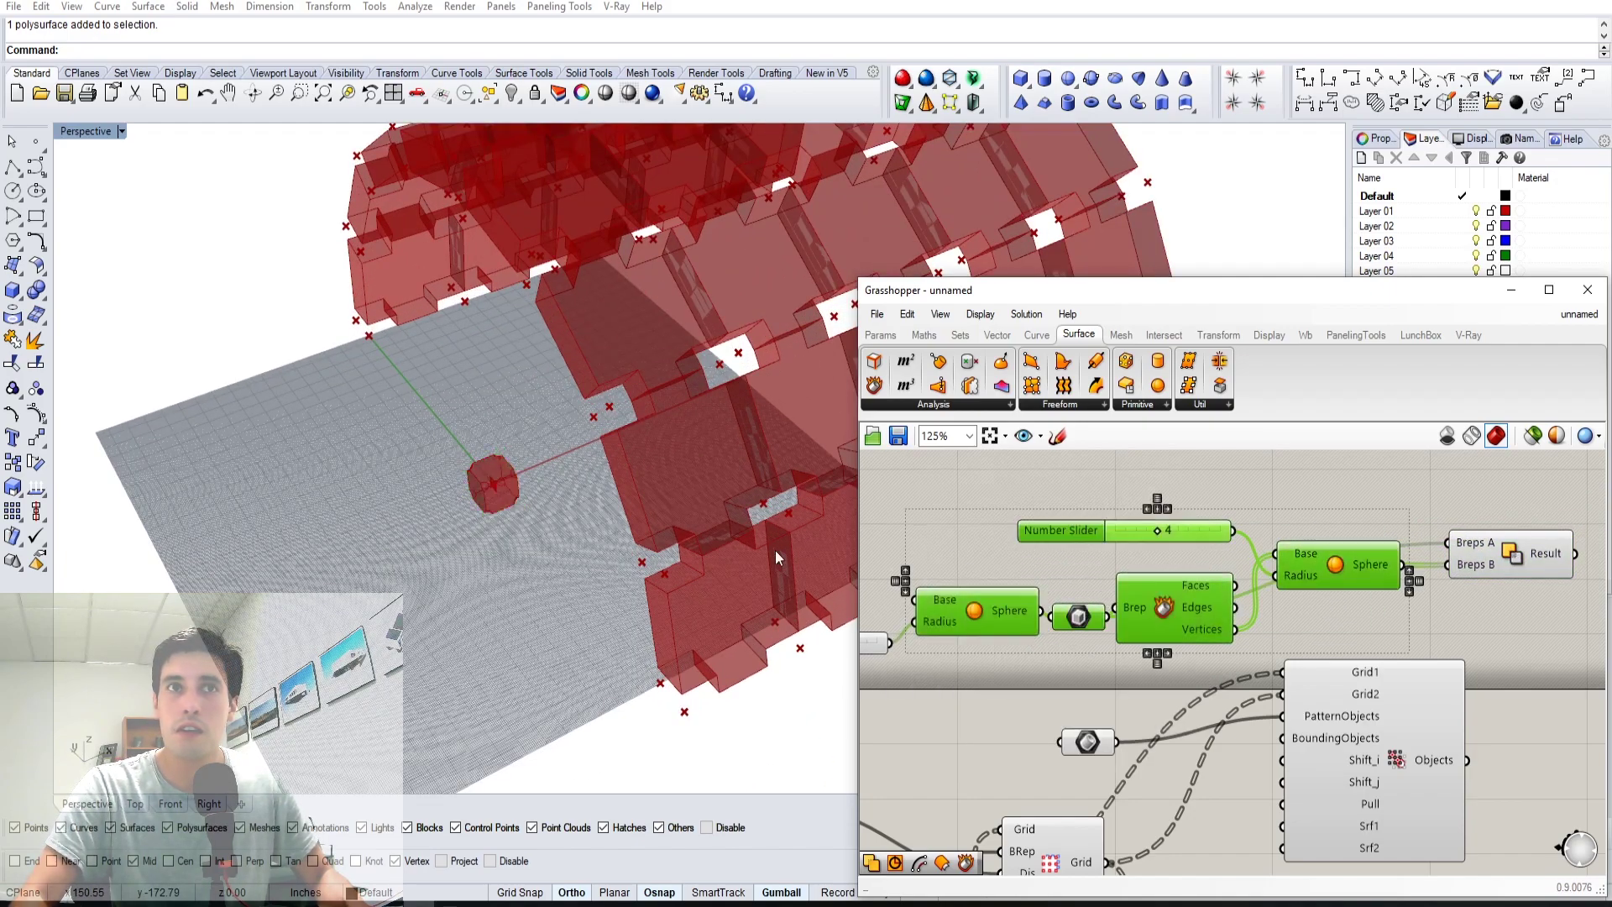
- Set the vertex spheres' radius slider to 10 to carve deeper corners out of the box
scroll(465, 471, up, 7)
click(1162, 516)
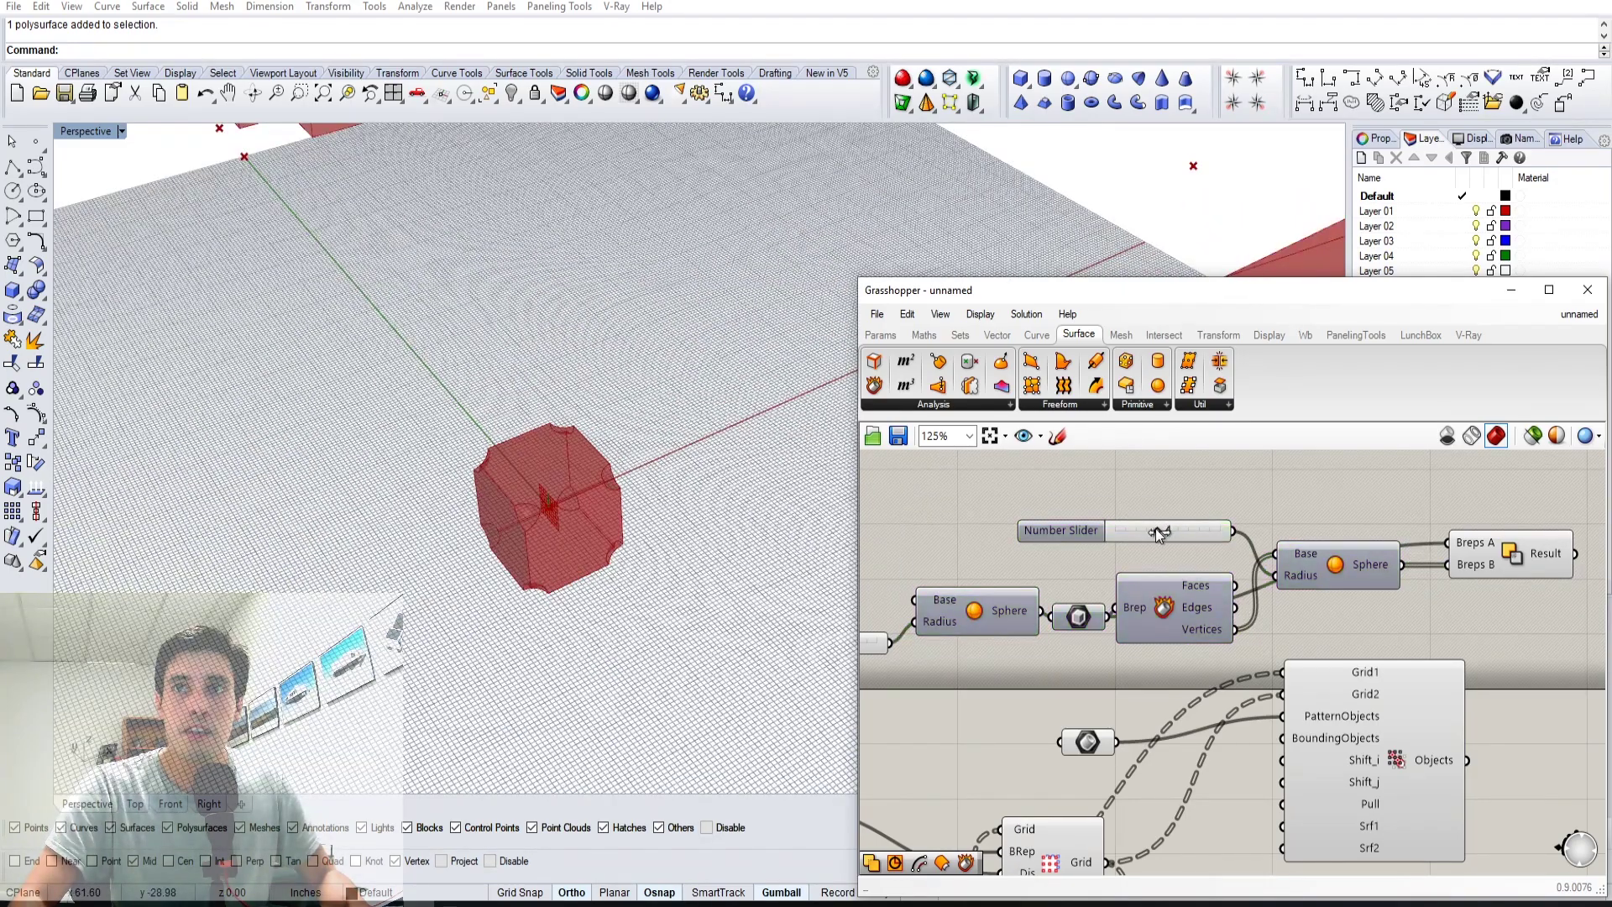
drag(1155, 527, 1217, 516)
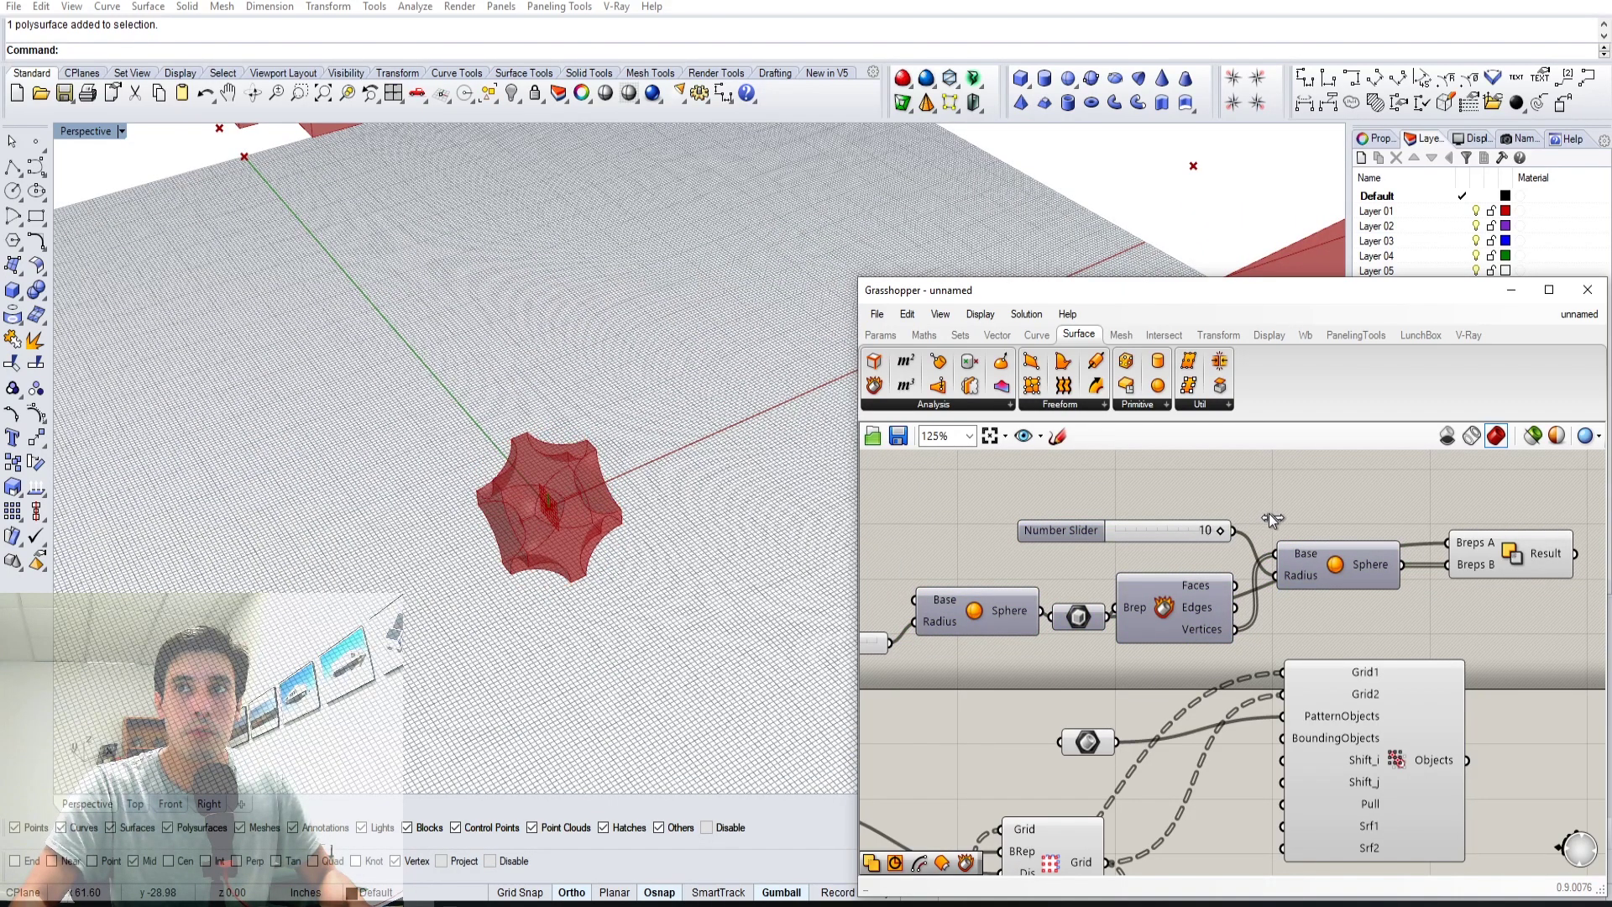
- Move the paneling component with the PatternObjects input further from the grid components to free up space on the canvas
scroll(526, 462, down, 6)
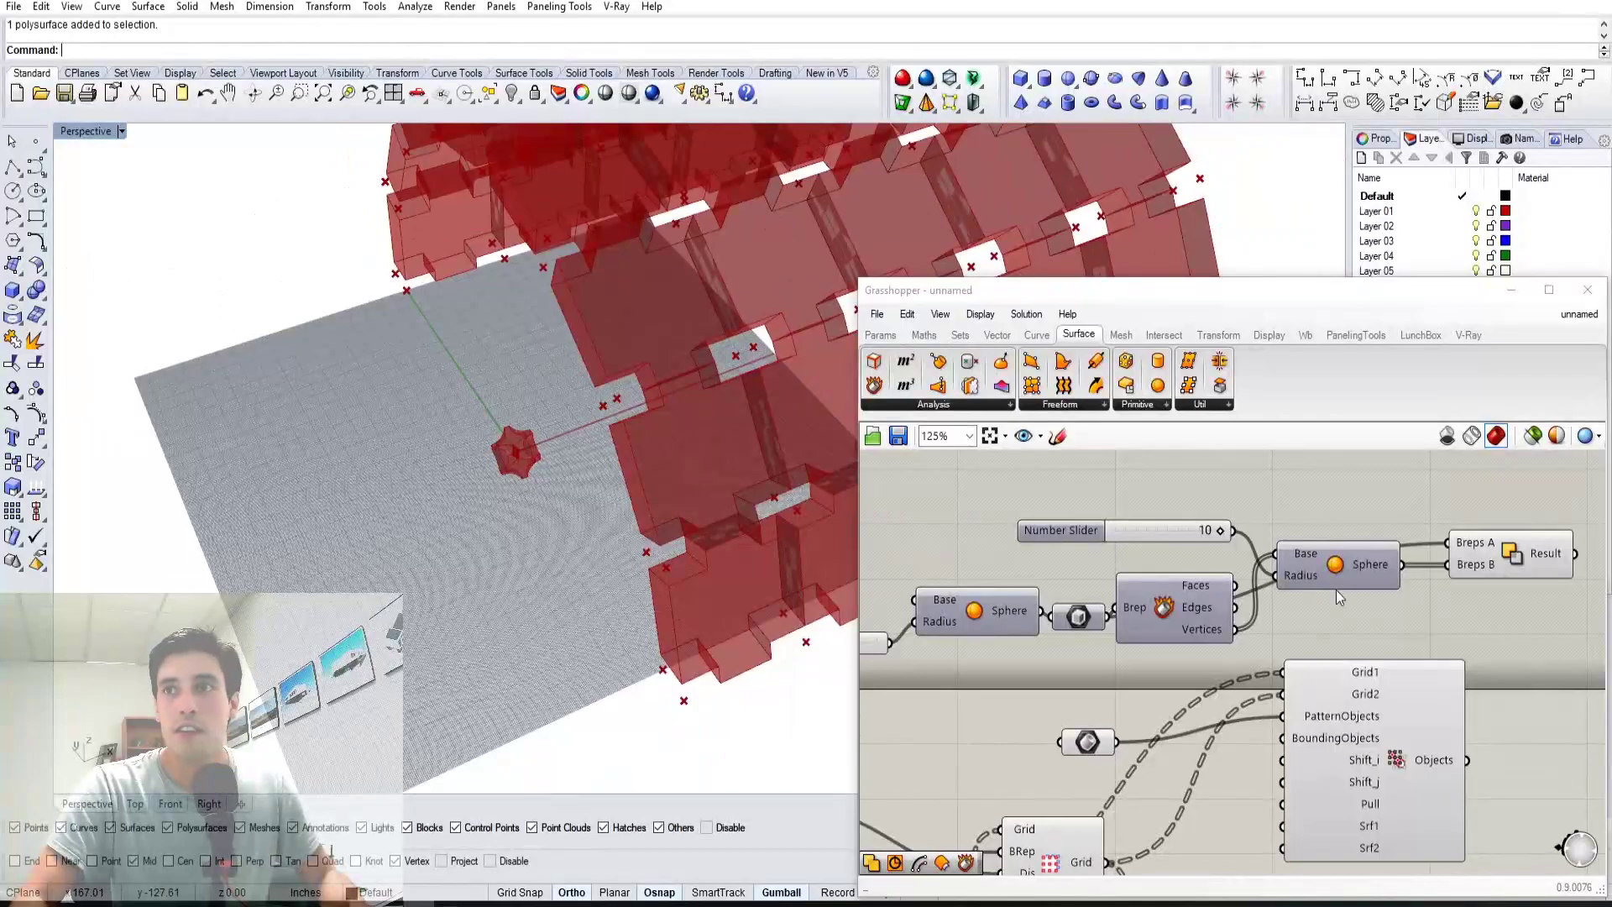
scroll(1247, 575, down, 4)
scroll(1247, 575, up, 1)
click(1226, 550)
scroll(1222, 596, up, 3)
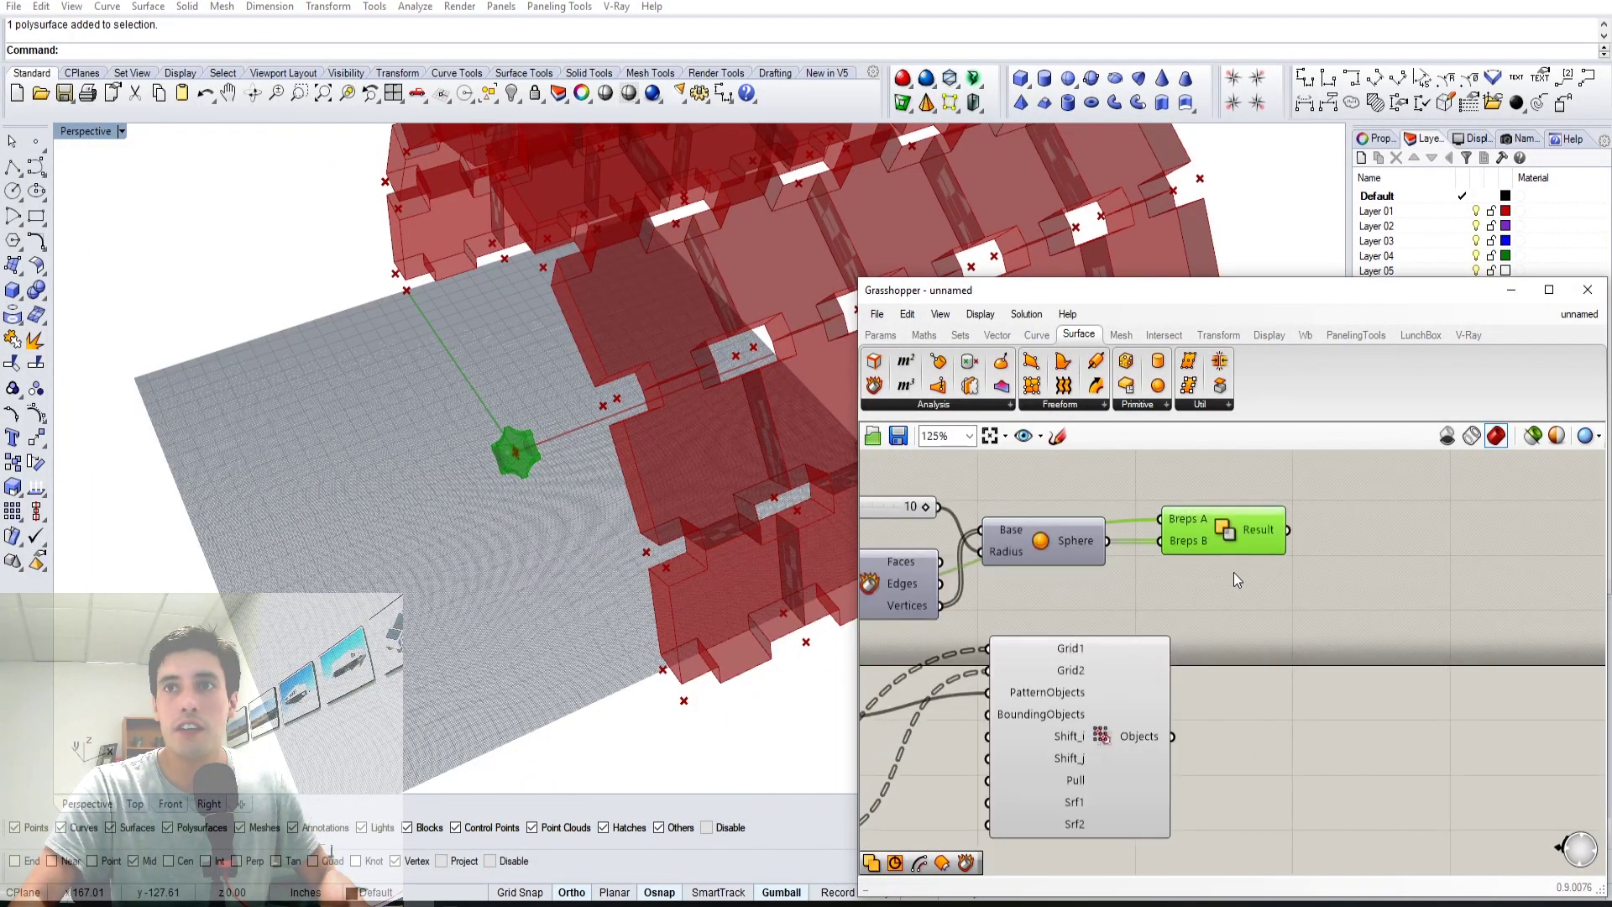
click(1124, 702)
drag(1121, 694, 1368, 683)
right_drag(1237, 638, 1316, 636)
- Disconnect the cross-shaped solid's geometry parameter from PatternObjects and connect the Solid Difference result in its place
click(960, 688)
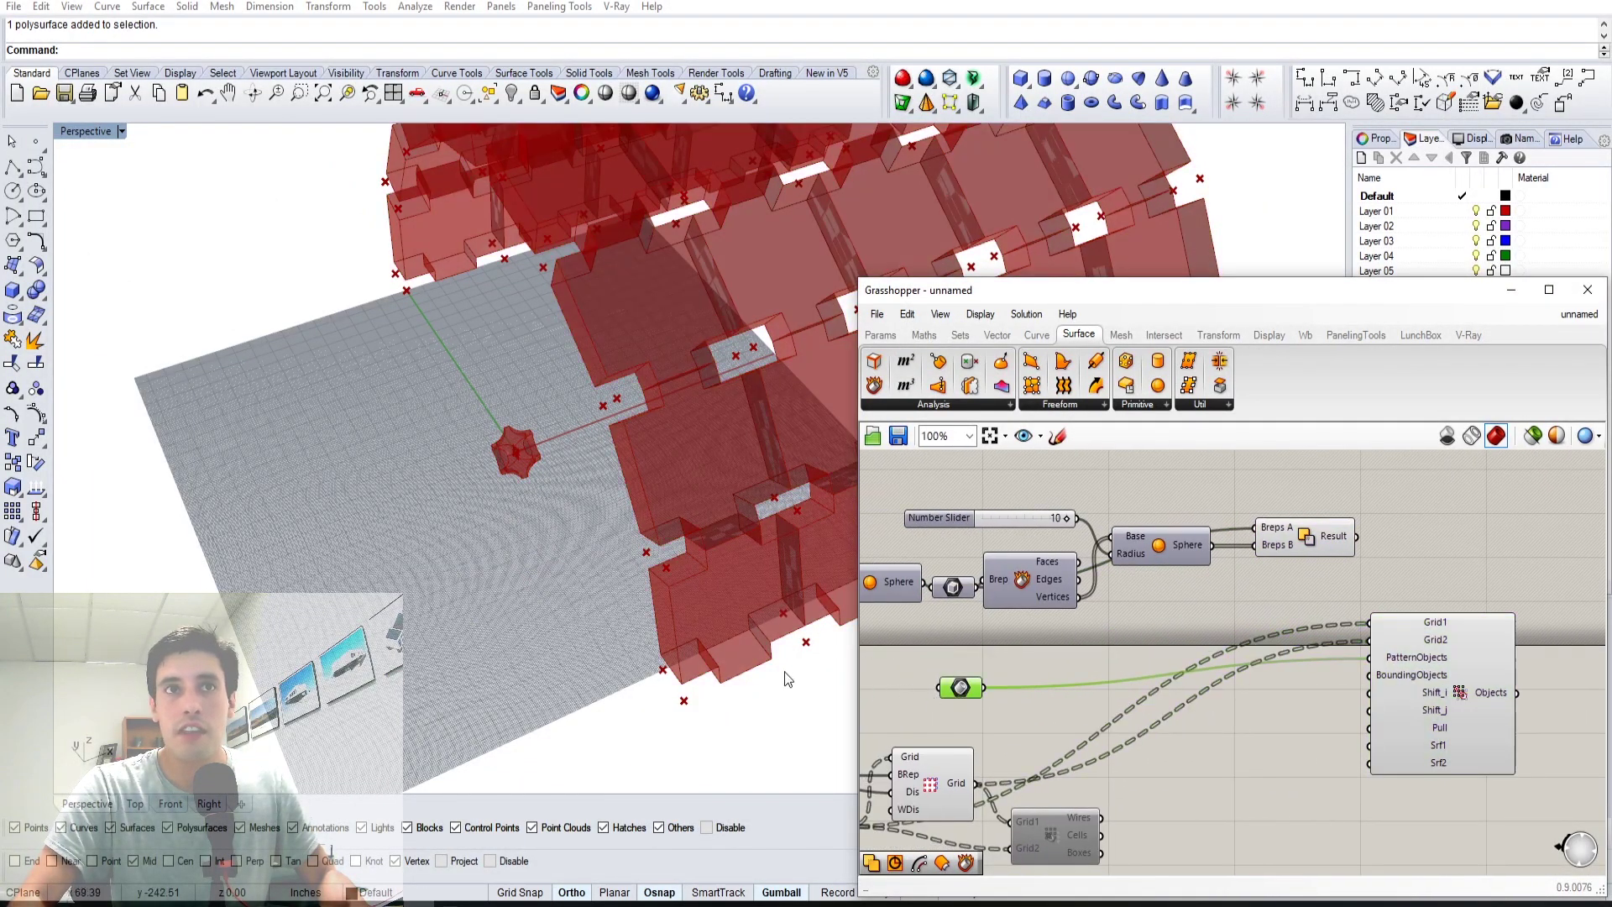
scroll(788, 676, down, 7)
shift+right_drag(669, 589, 469, 581)
scroll(578, 660, up, 4)
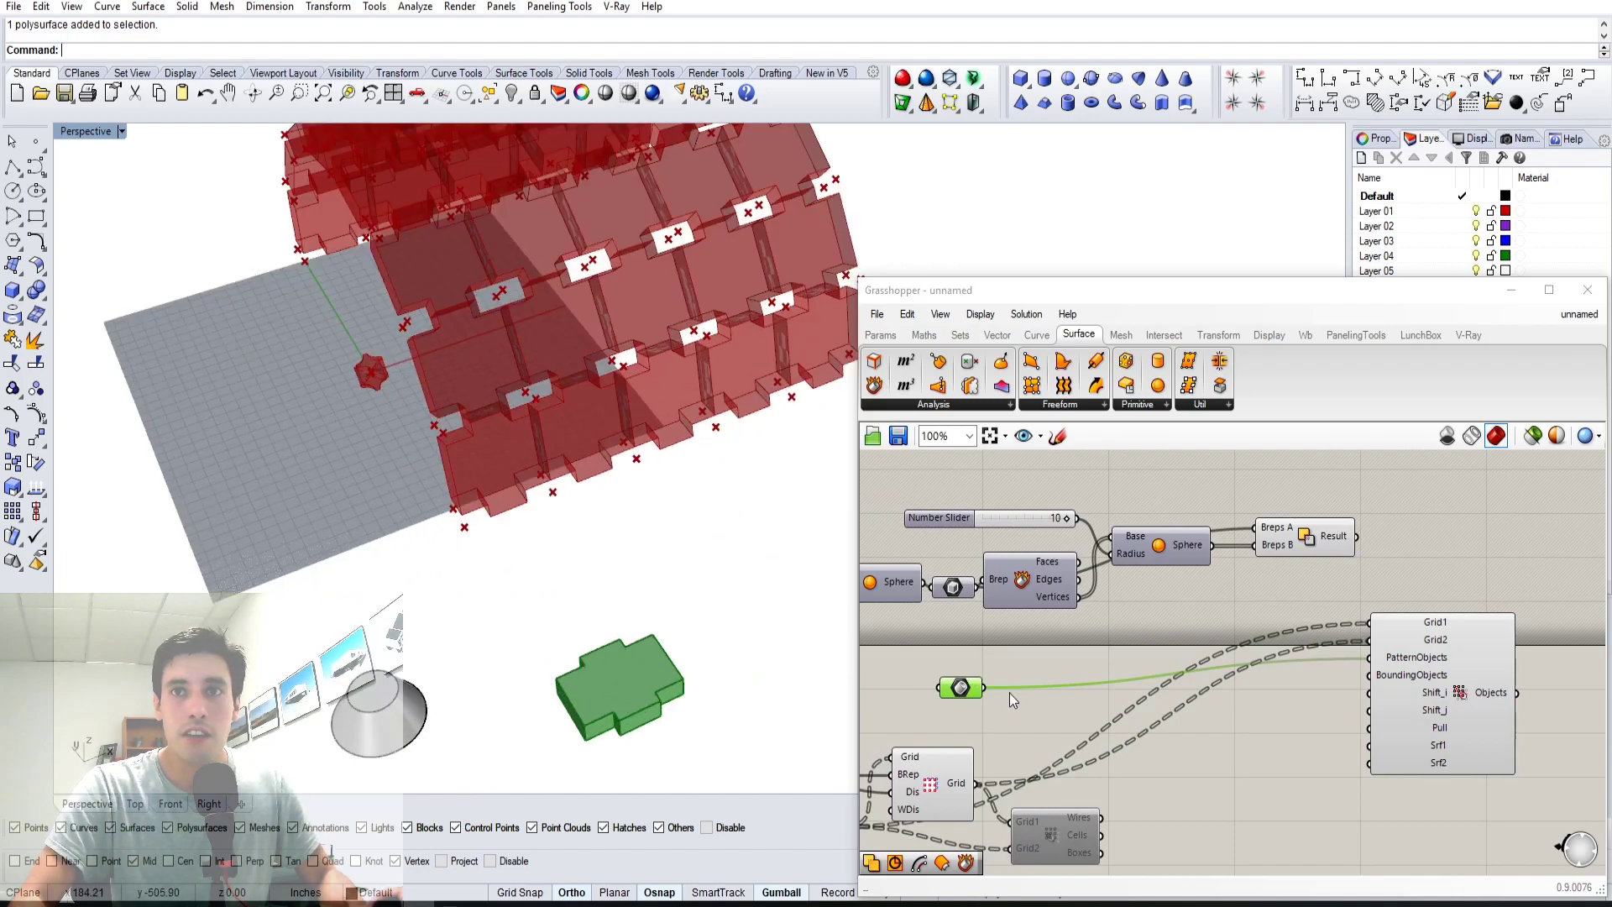
ctrl+drag(985, 688, 1377, 659)
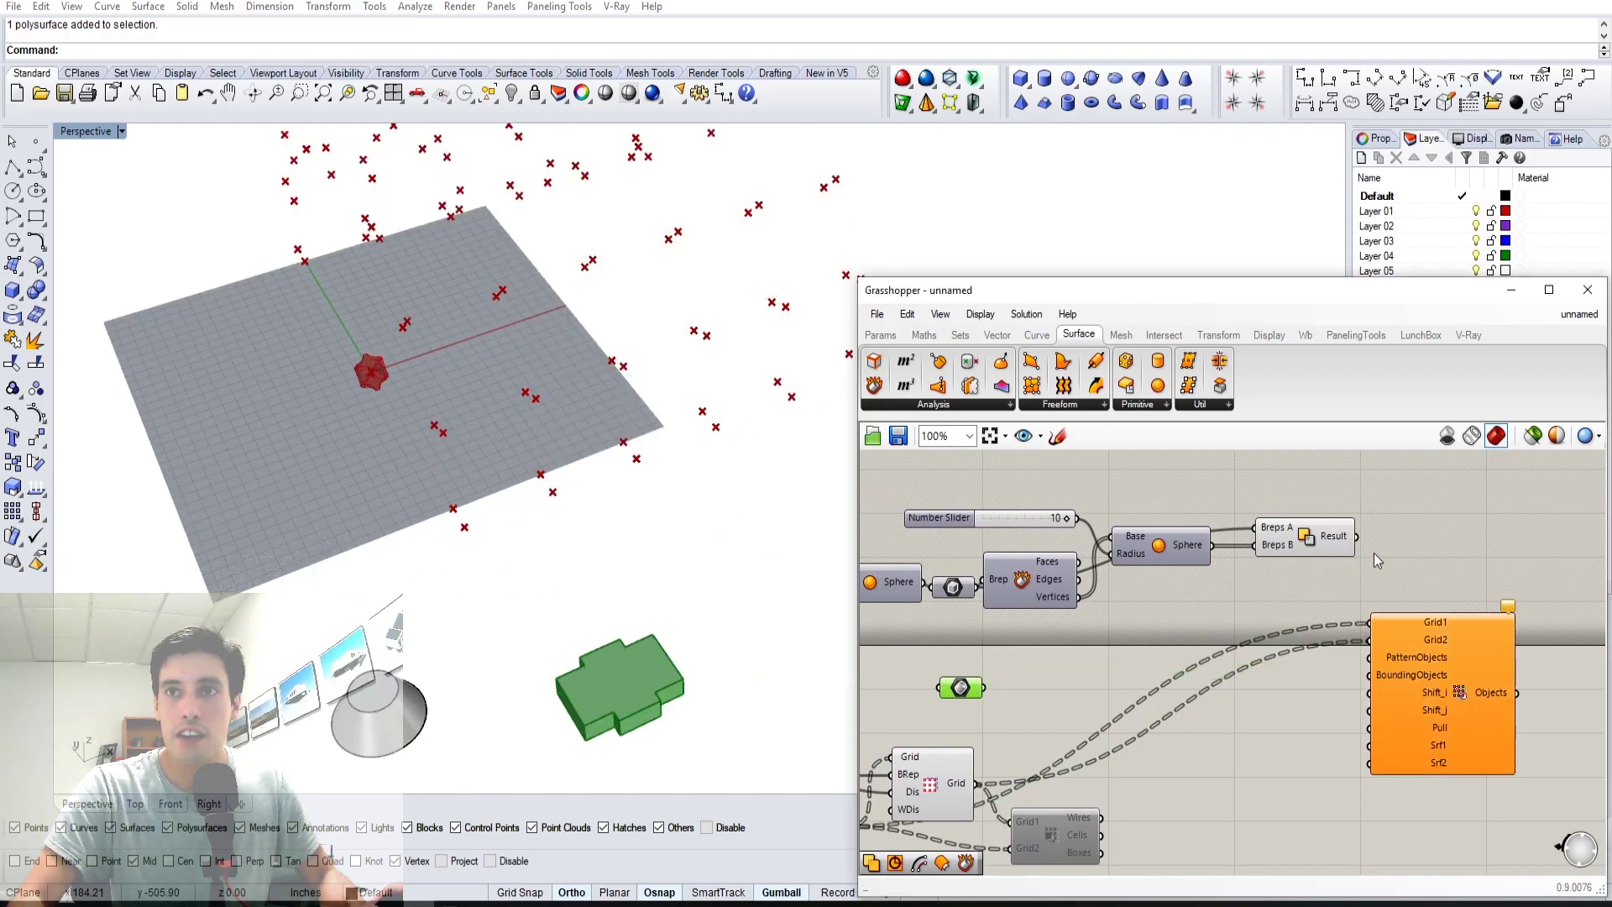
drag(1364, 585, 1354, 663)
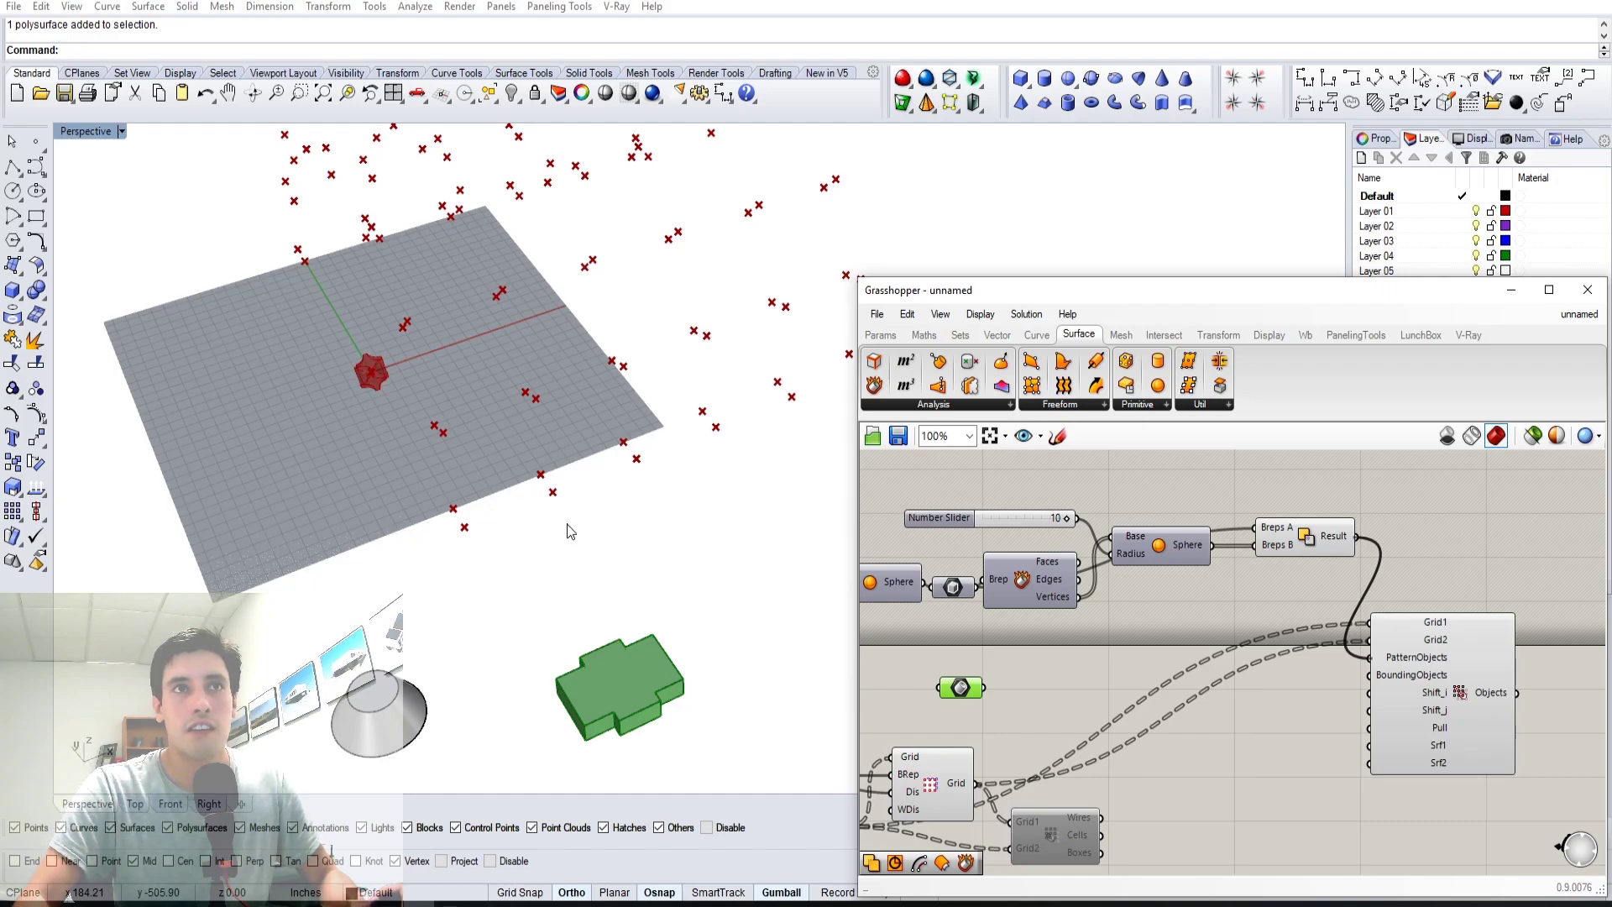
- Set the offset grid's distance slider to 70 to thicken the paneled vault
right_drag(453, 502, 719, 489)
scroll(421, 465, up, 3)
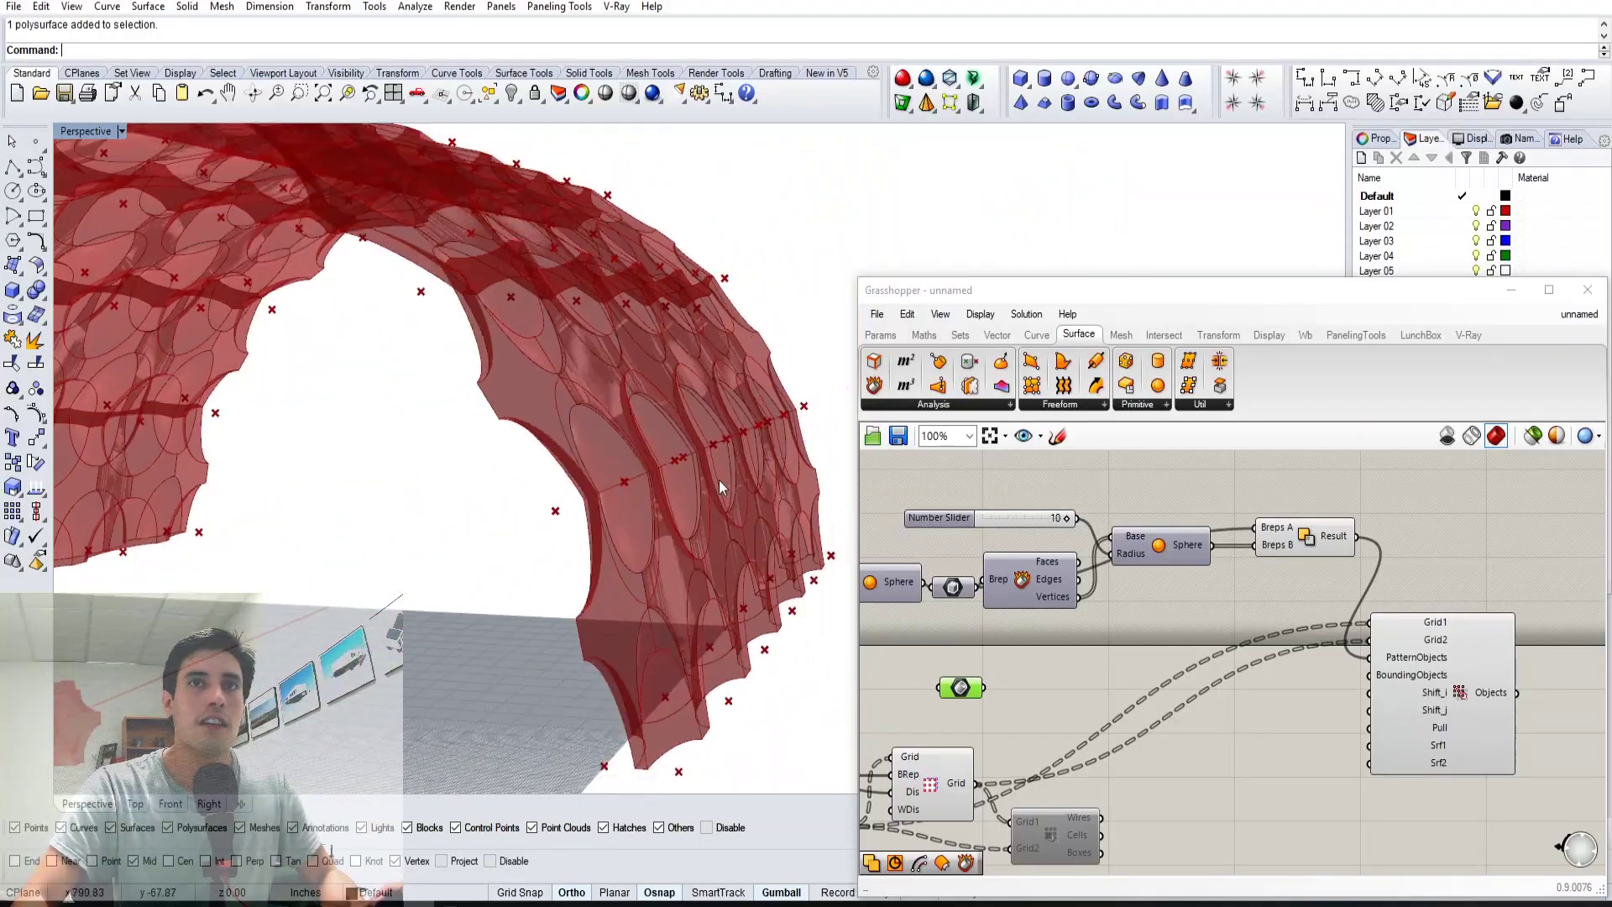
scroll(720, 490, down, 3)
right_drag(1083, 665, 1390, 657)
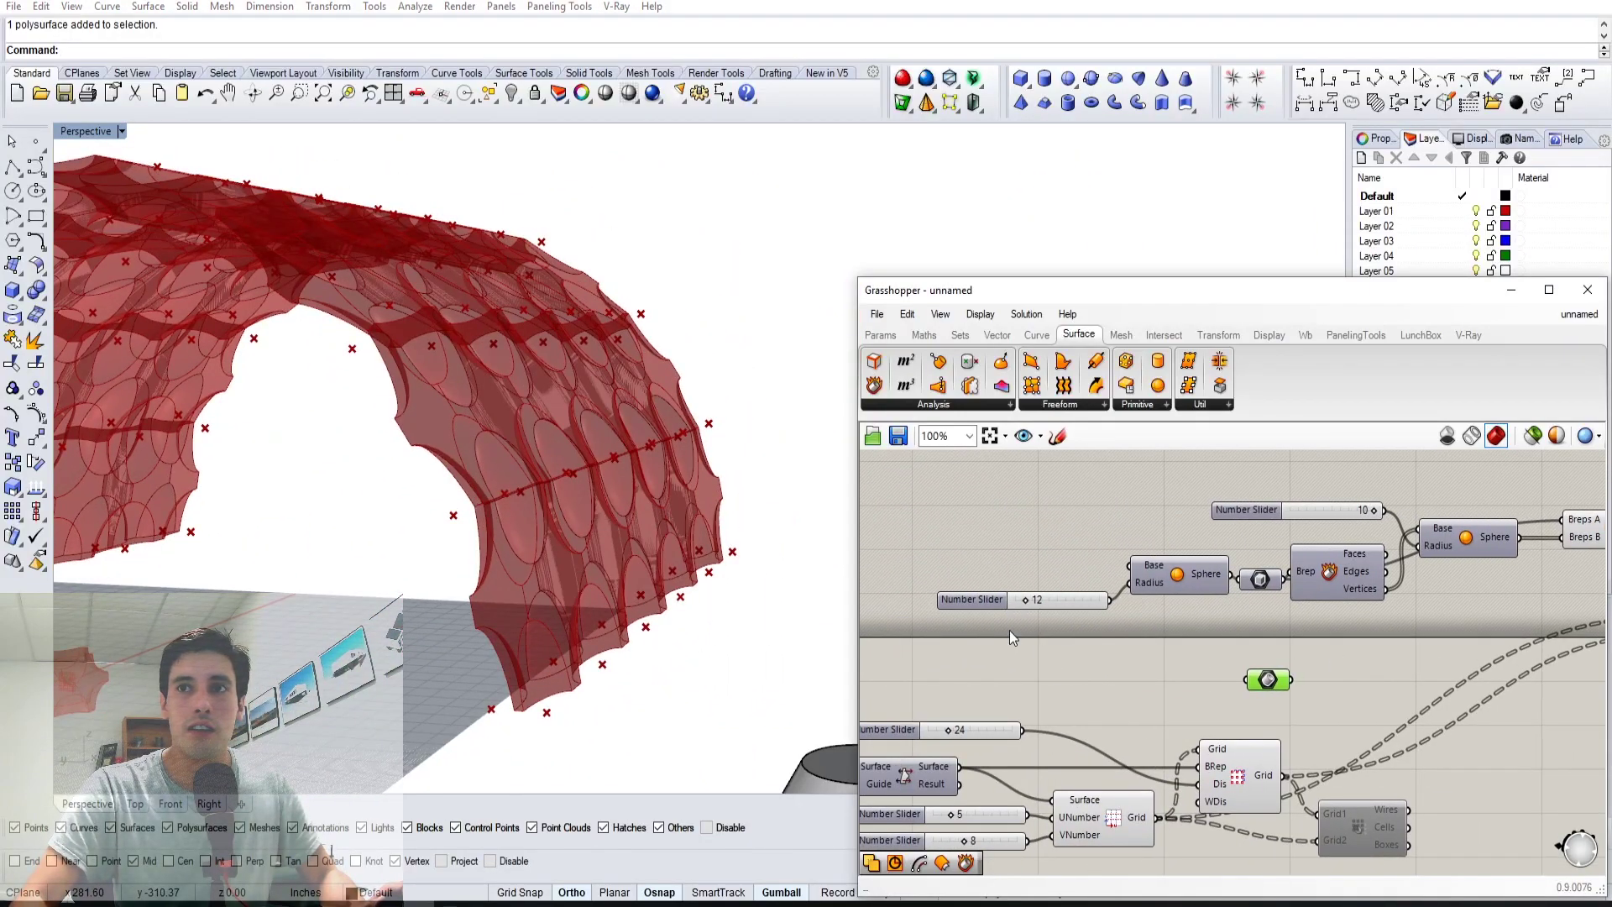
right_drag(1012, 638, 1140, 678)
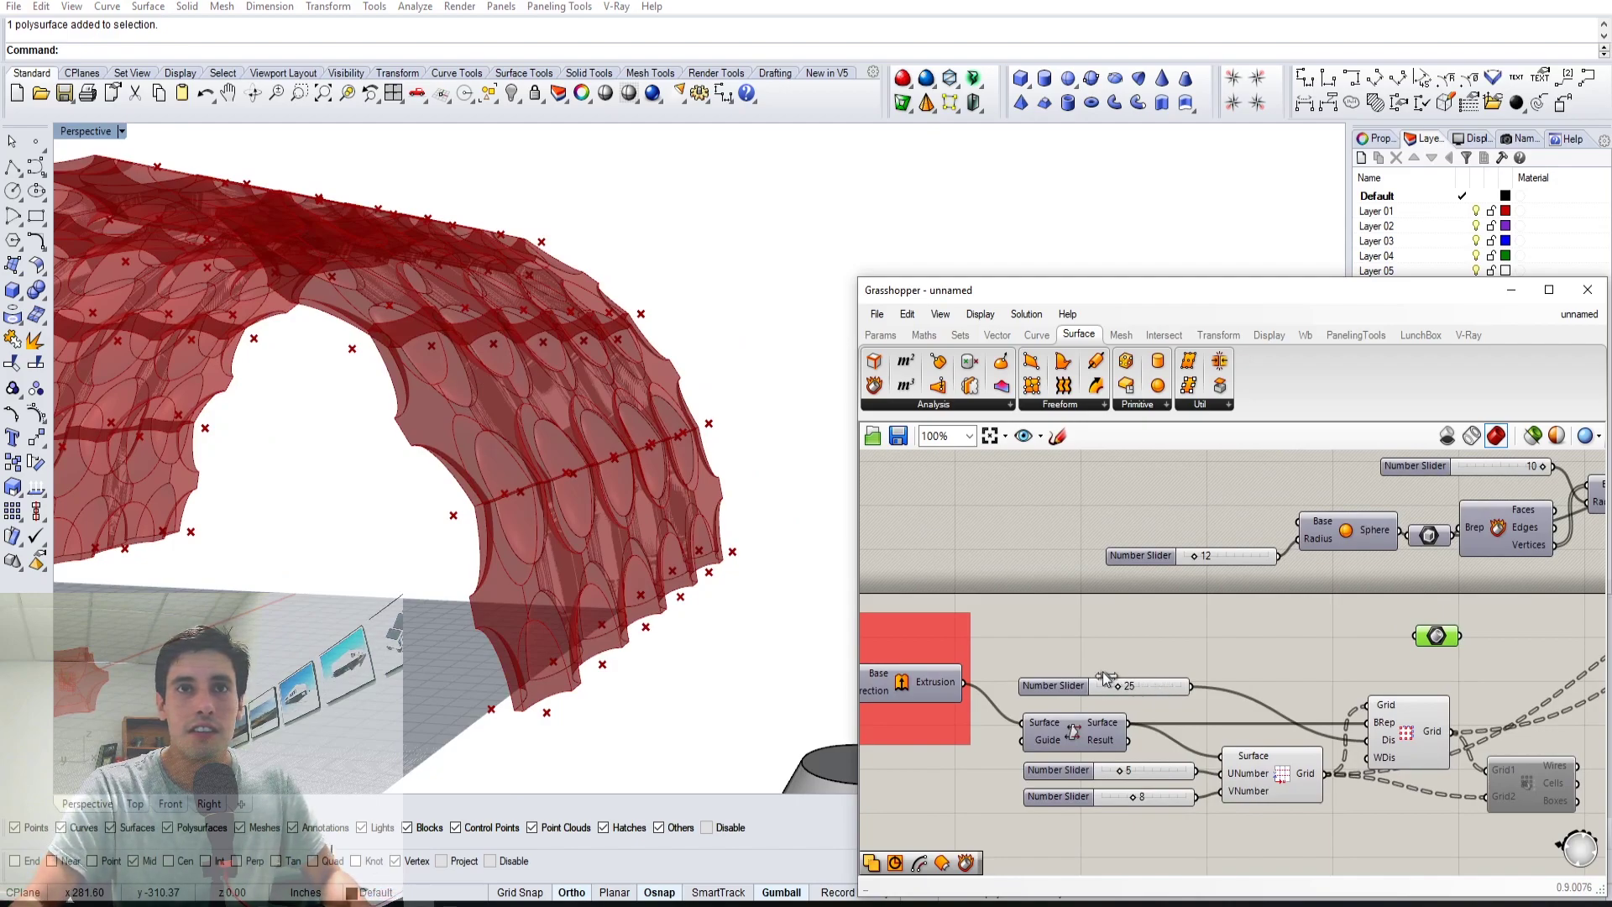
right_drag(579, 638, 609, 526)
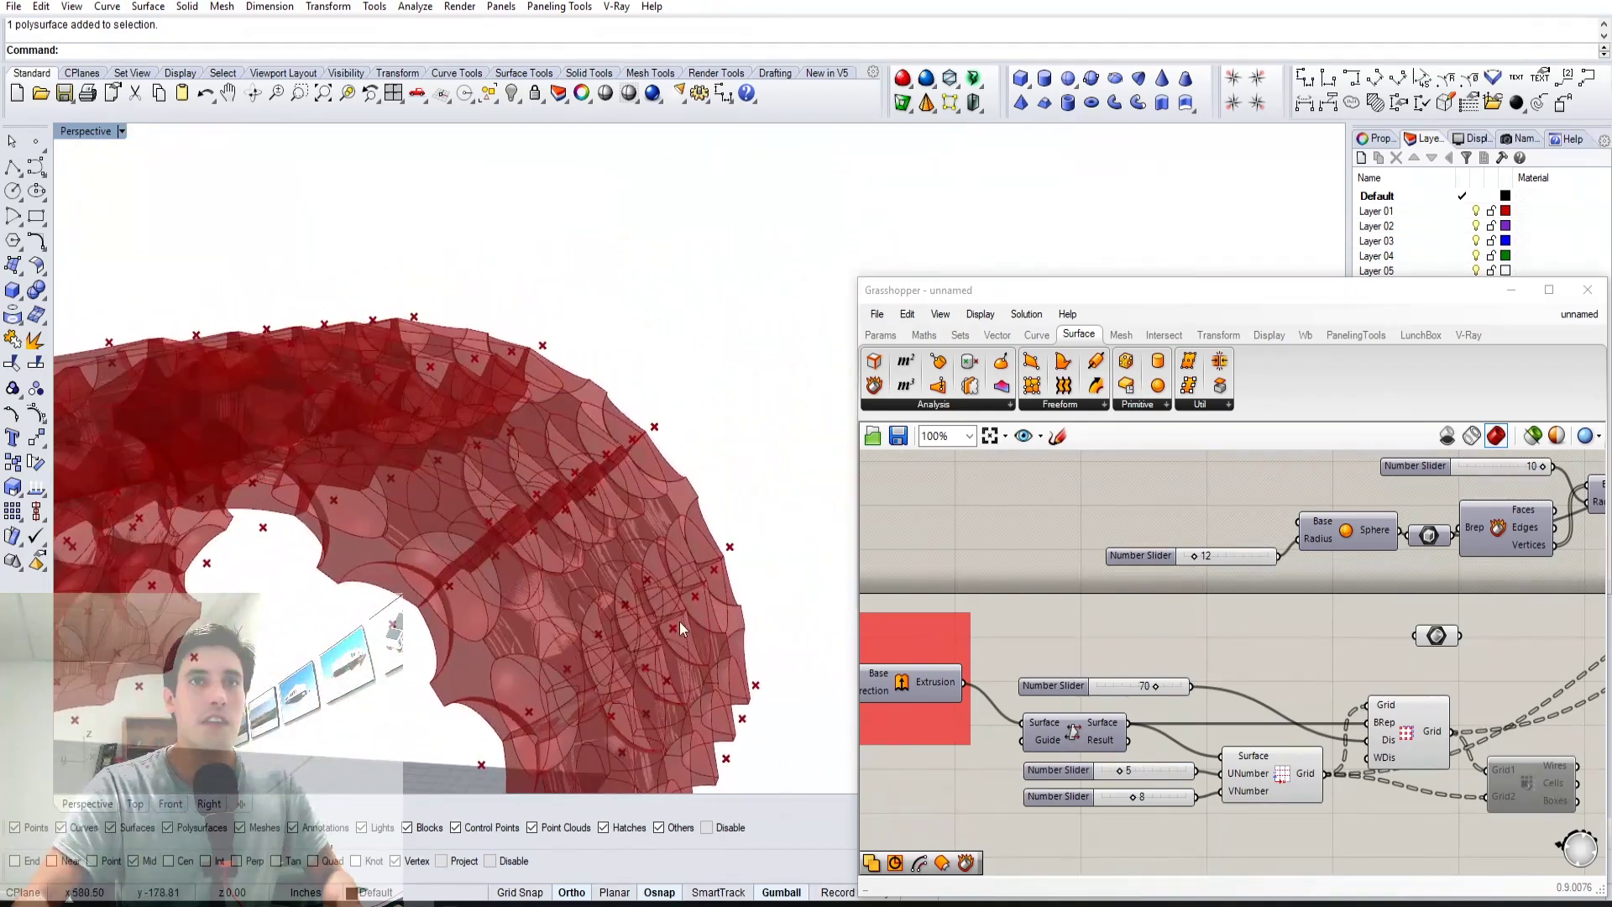
scroll(687, 491, down, 4)
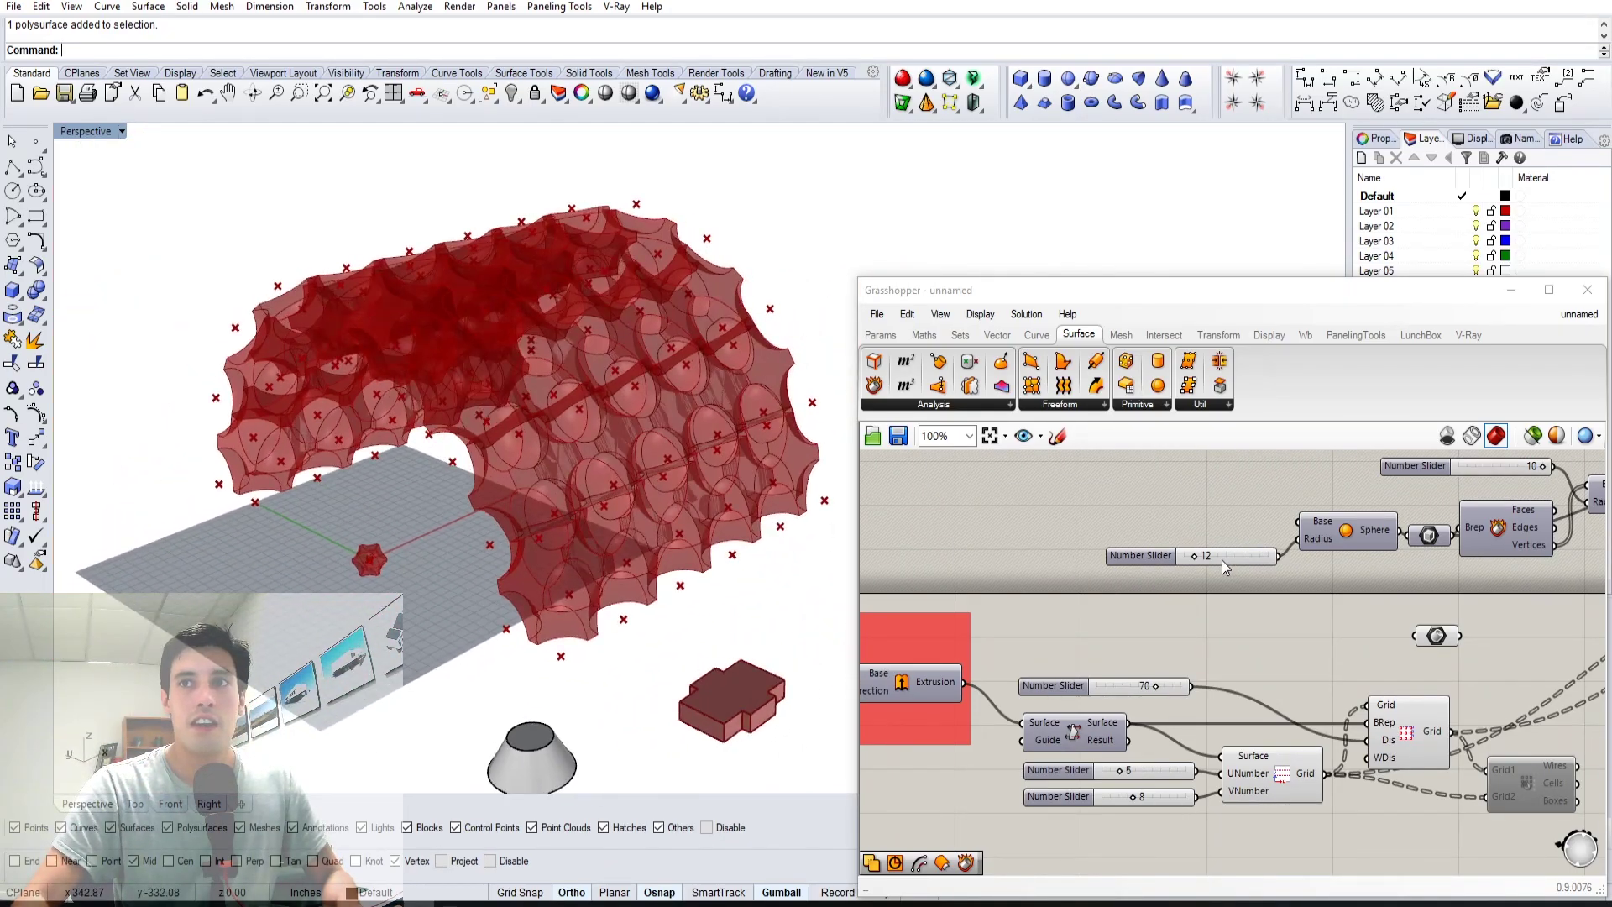
- Set the first sphere's radius slider to 10
scroll(1221, 561, up, 3)
double_click(1212, 560)
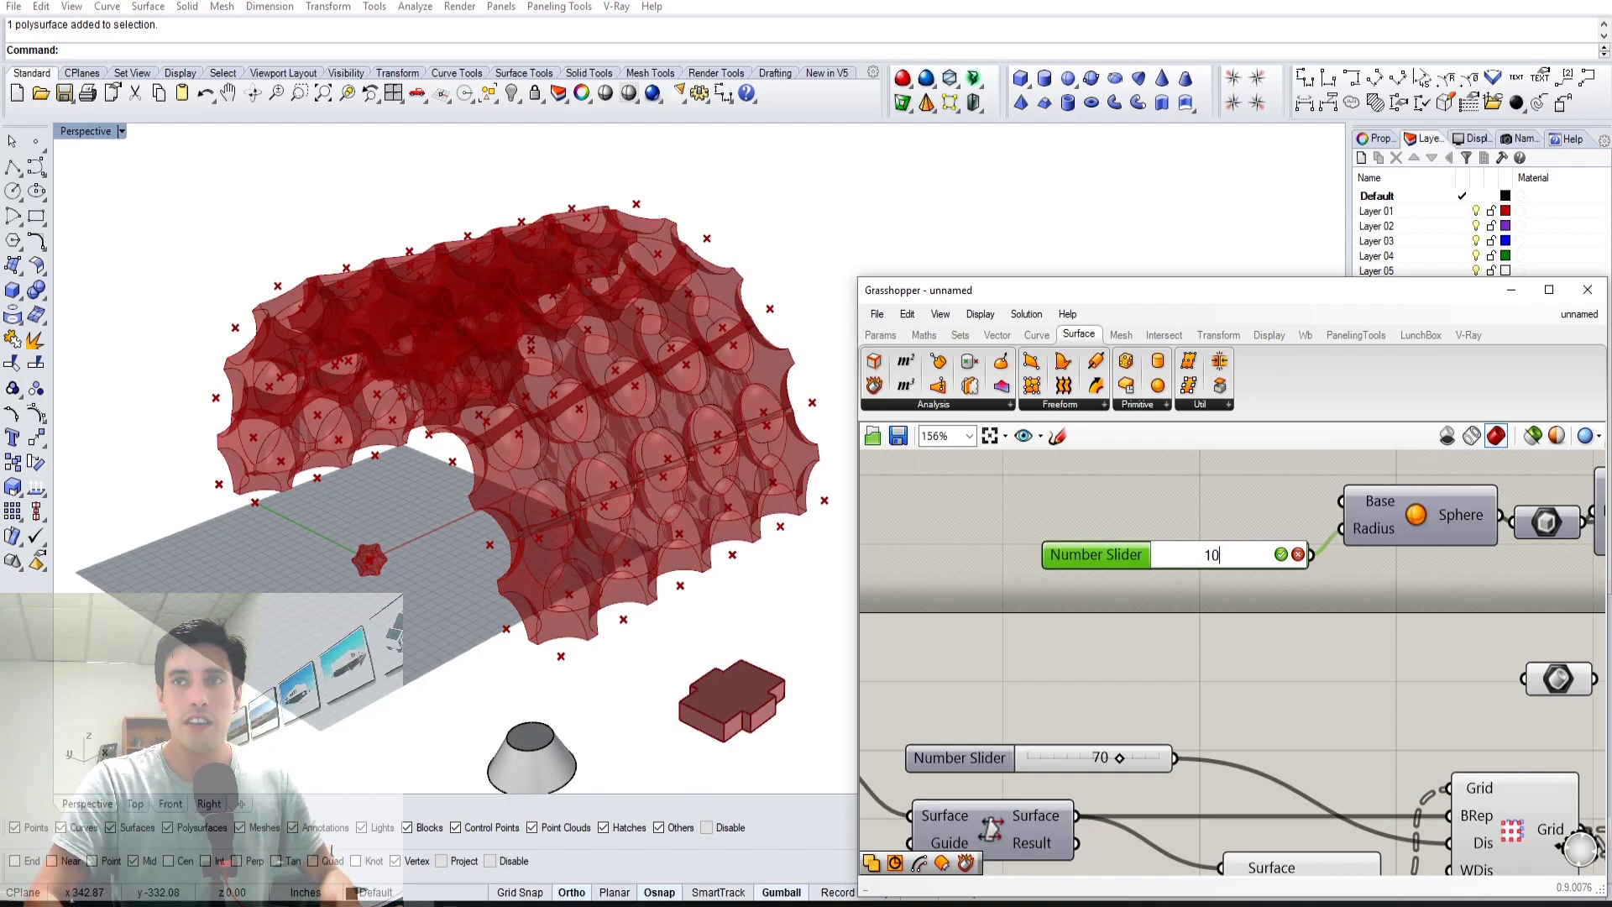
key(Return)
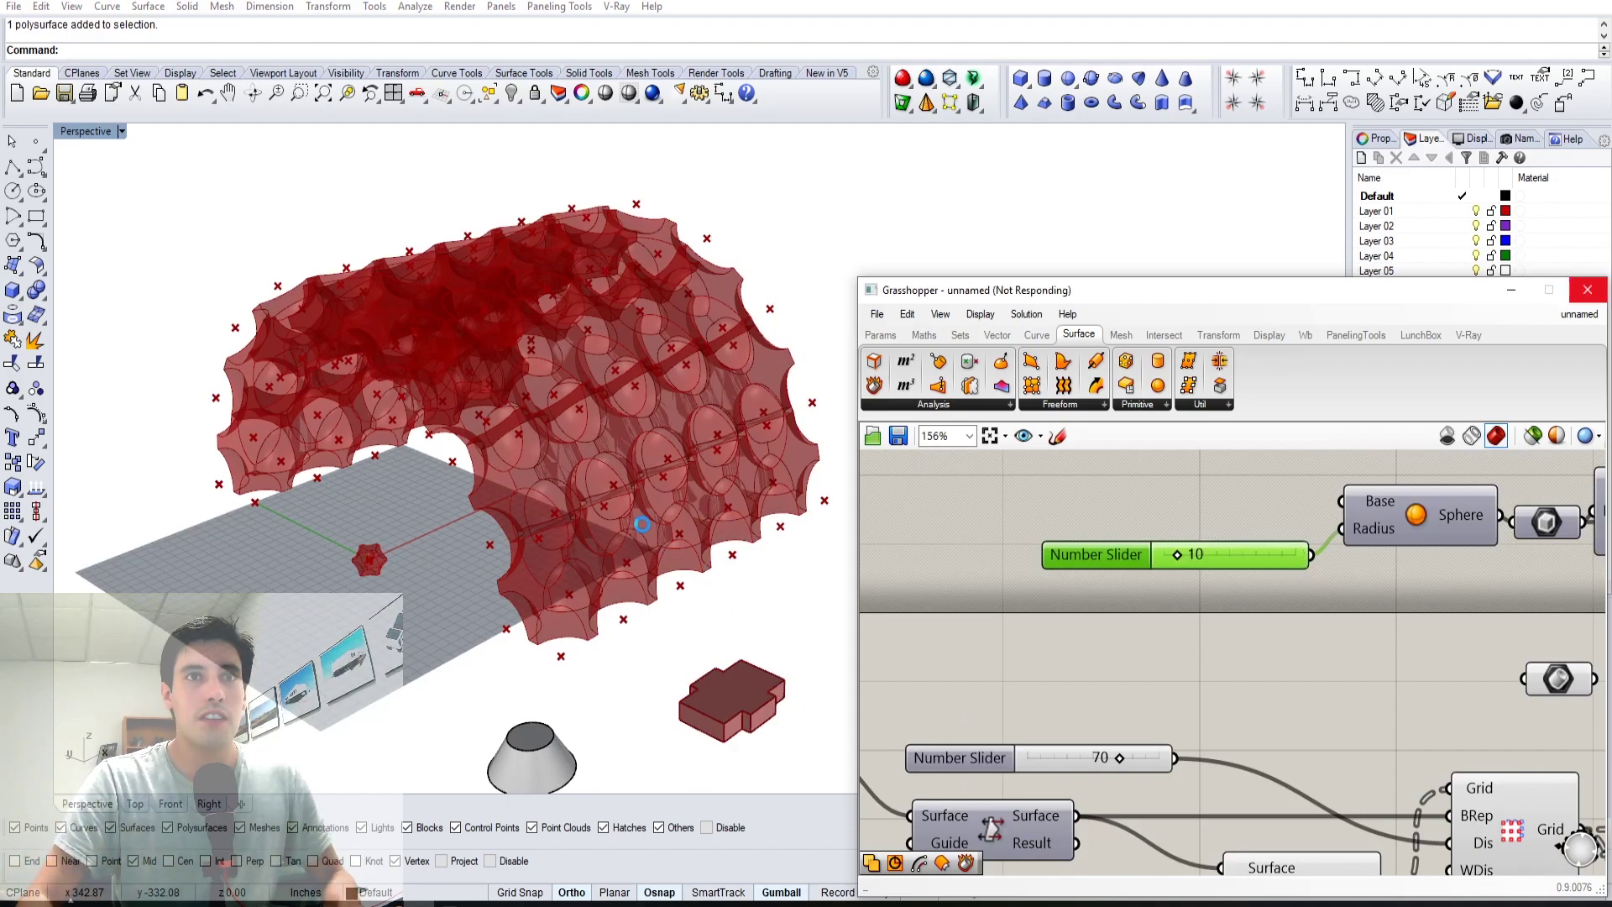
right_drag(585, 509, 664, 468)
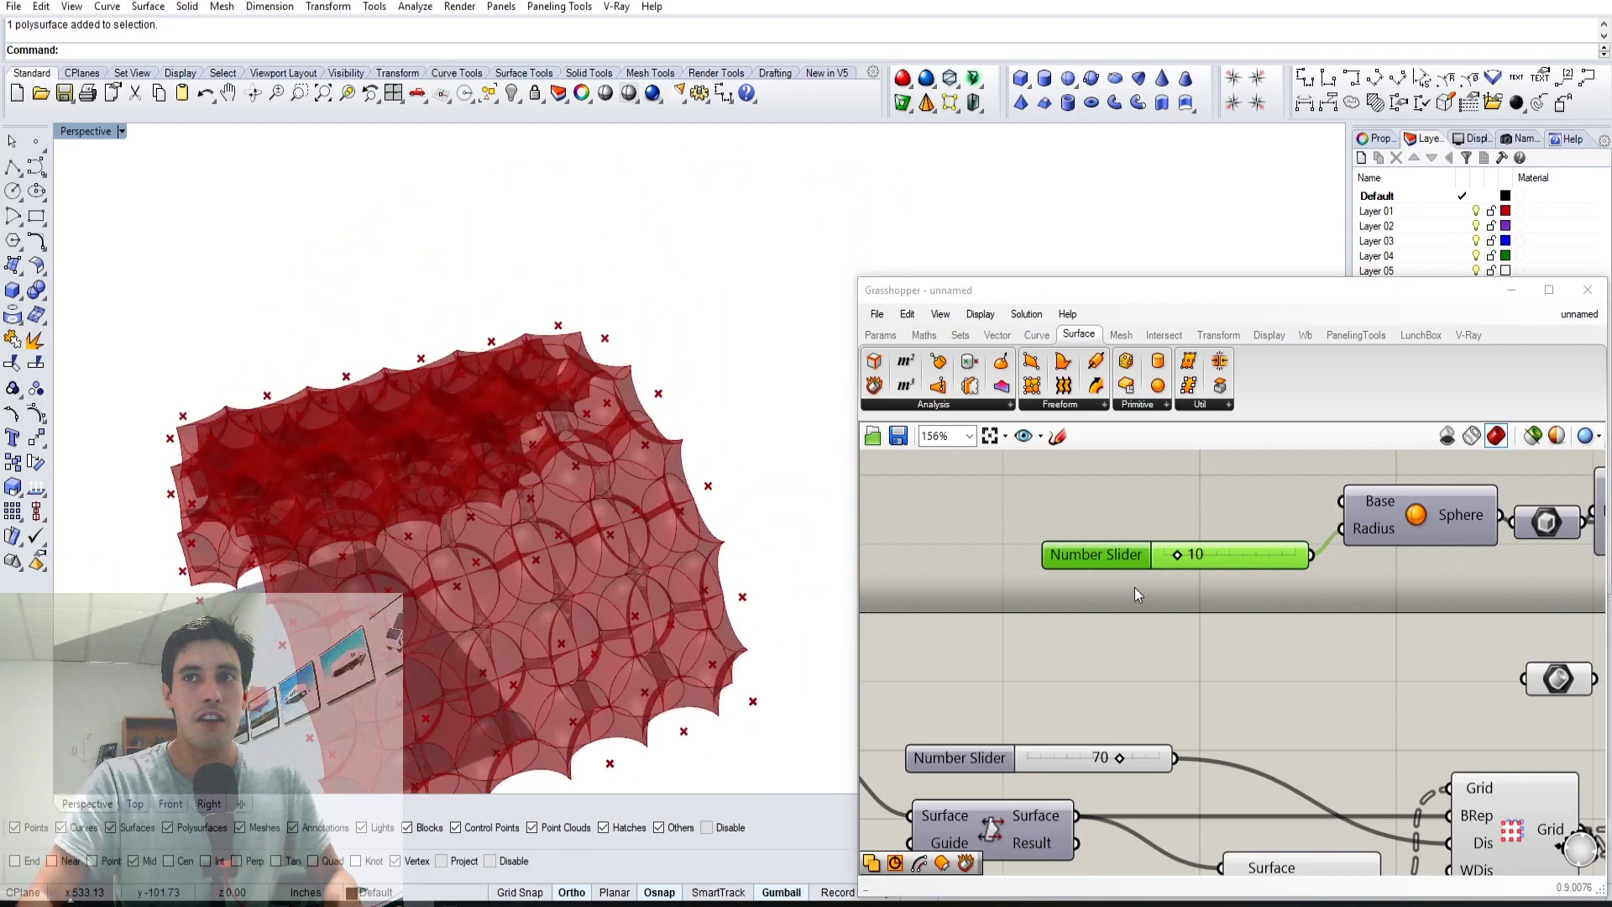
- Move the carved-box components together directly above the grid components, and select the paneling component
scroll(1175, 591, down, 3)
right_drag(1176, 591, 1310, 679)
scroll(1205, 718, down, 1)
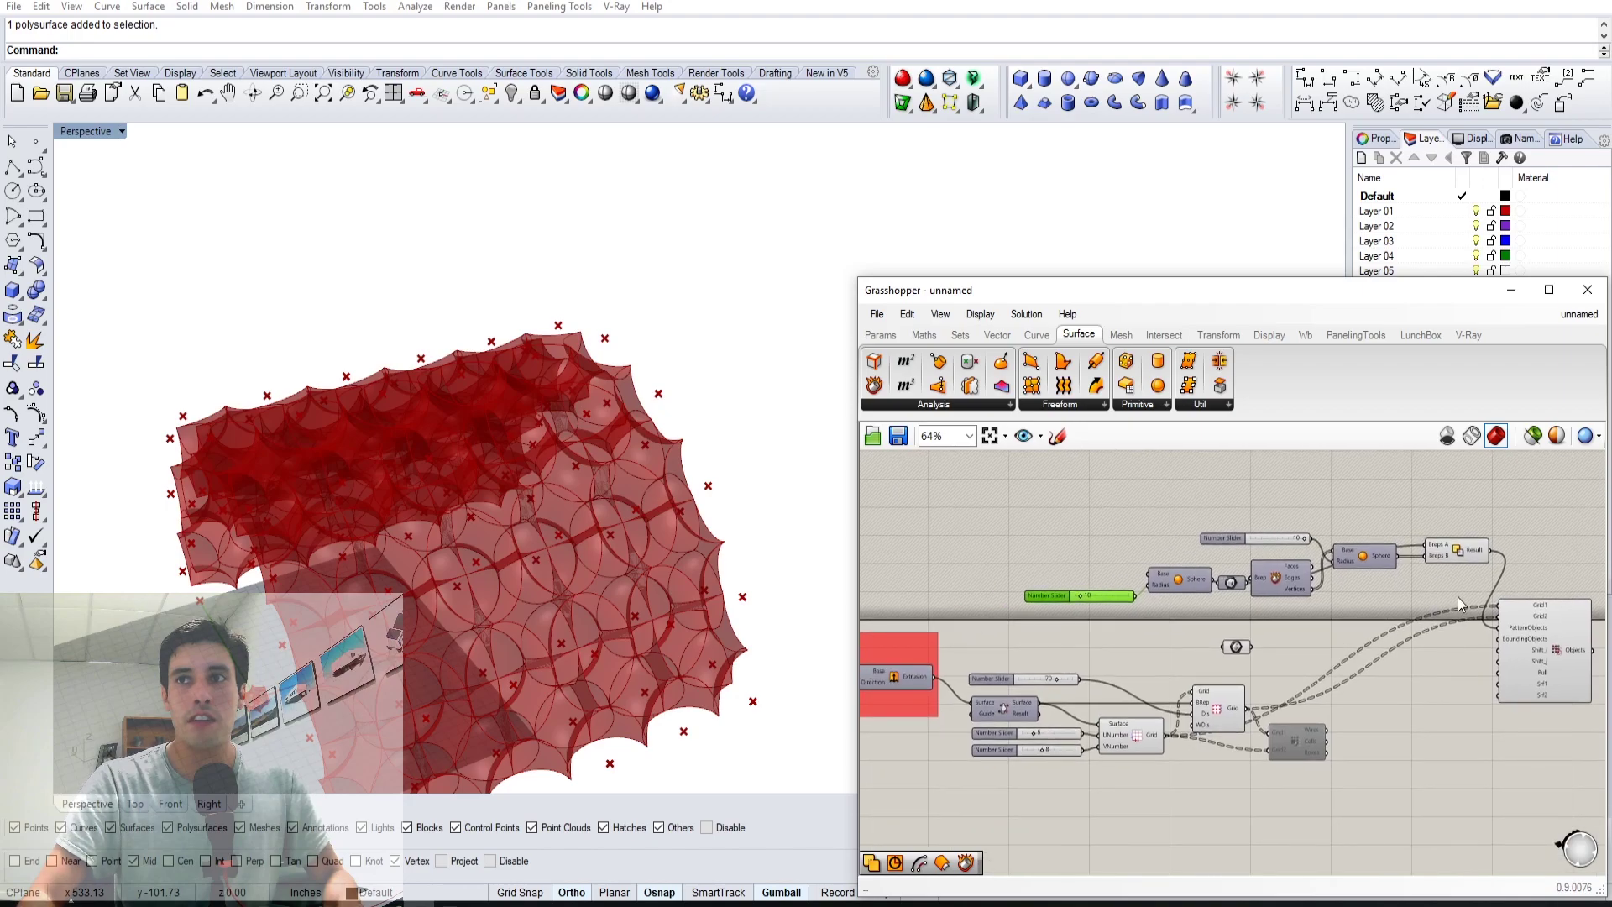
drag(1457, 602, 1053, 514)
drag(1176, 562, 1123, 571)
click(1175, 513)
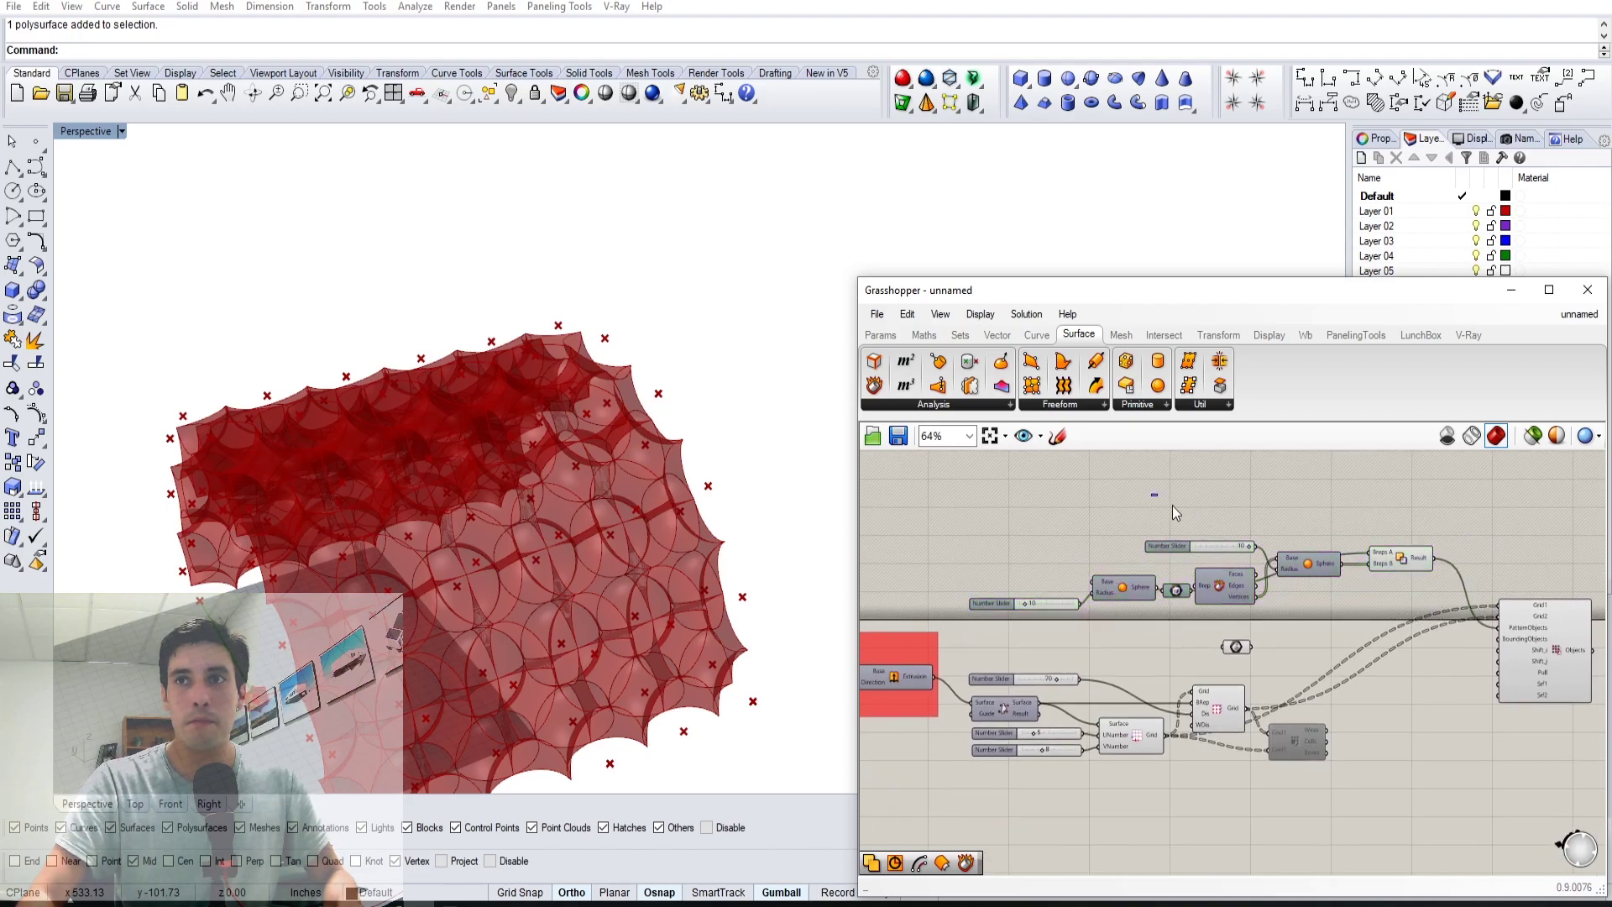
click(1569, 655)
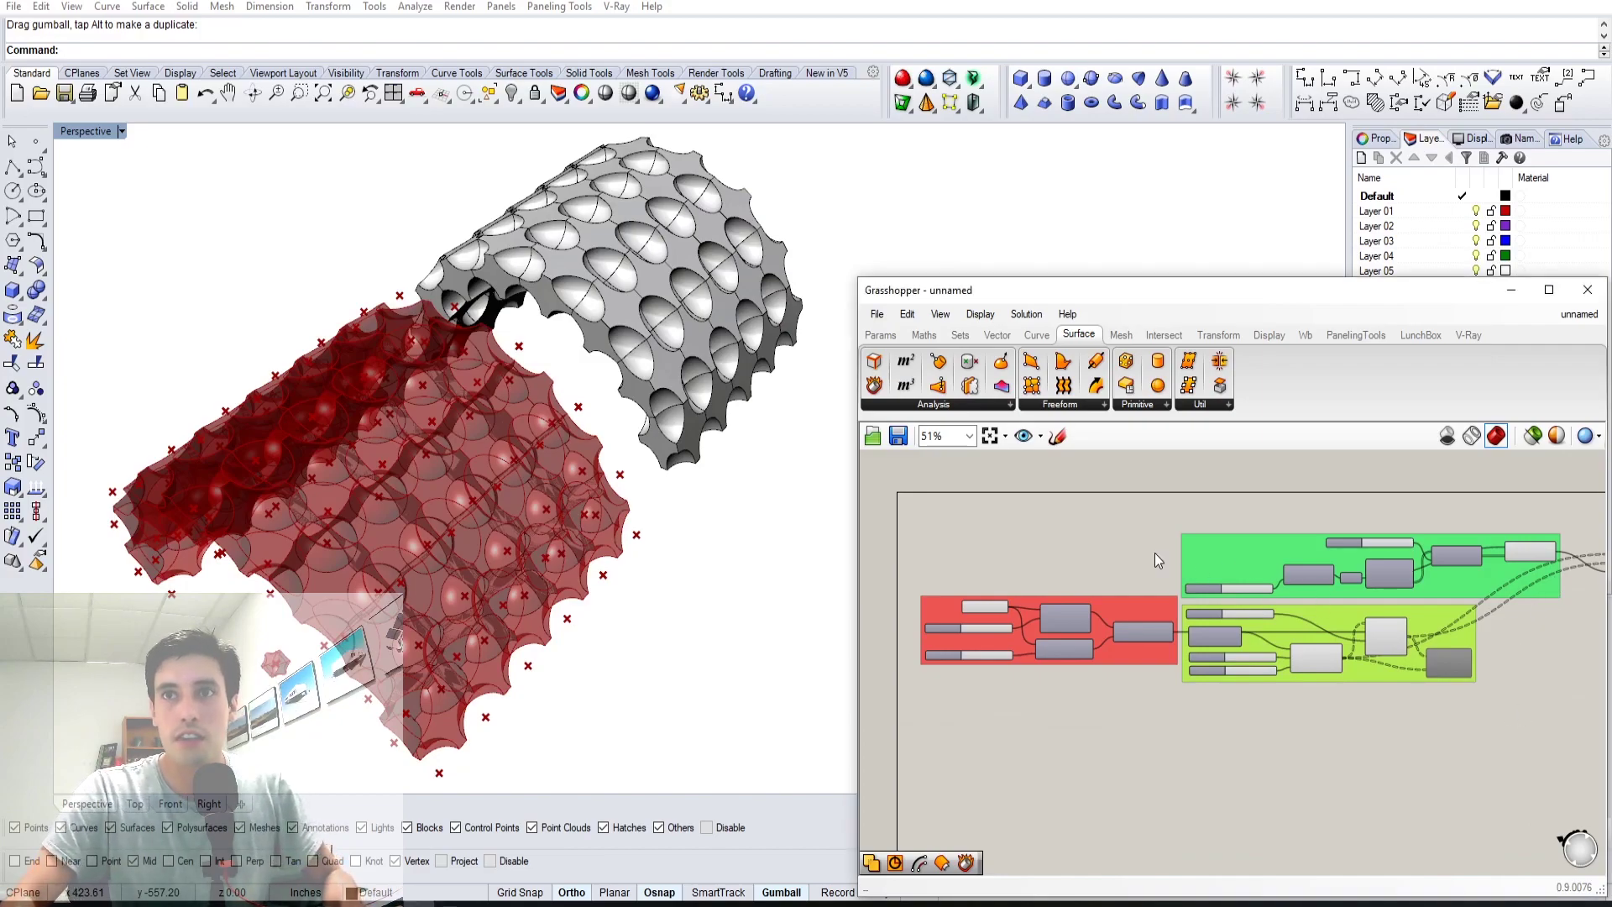
- Review the grouped definition, from the carved-box and grid groups through to the paneling component
scroll(1036, 632, up, 5)
right_drag(1173, 602, 840, 617)
right_drag(1181, 702, 912, 701)
scroll(1243, 689, down, 2)
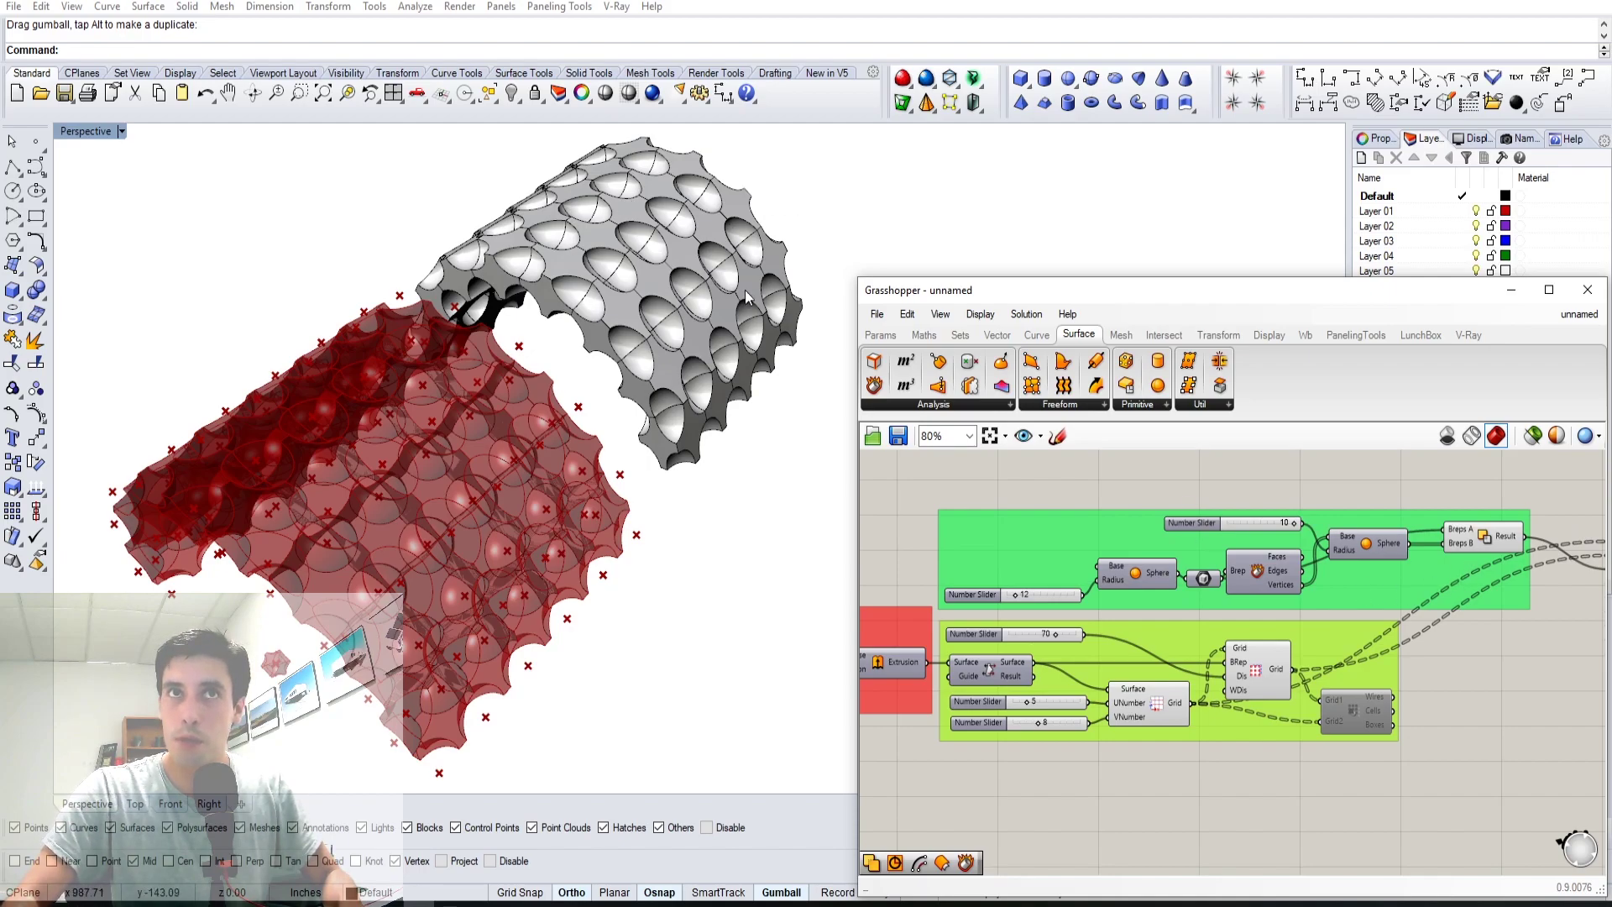
right_drag(1569, 657, 1292, 669)
click(1398, 591)
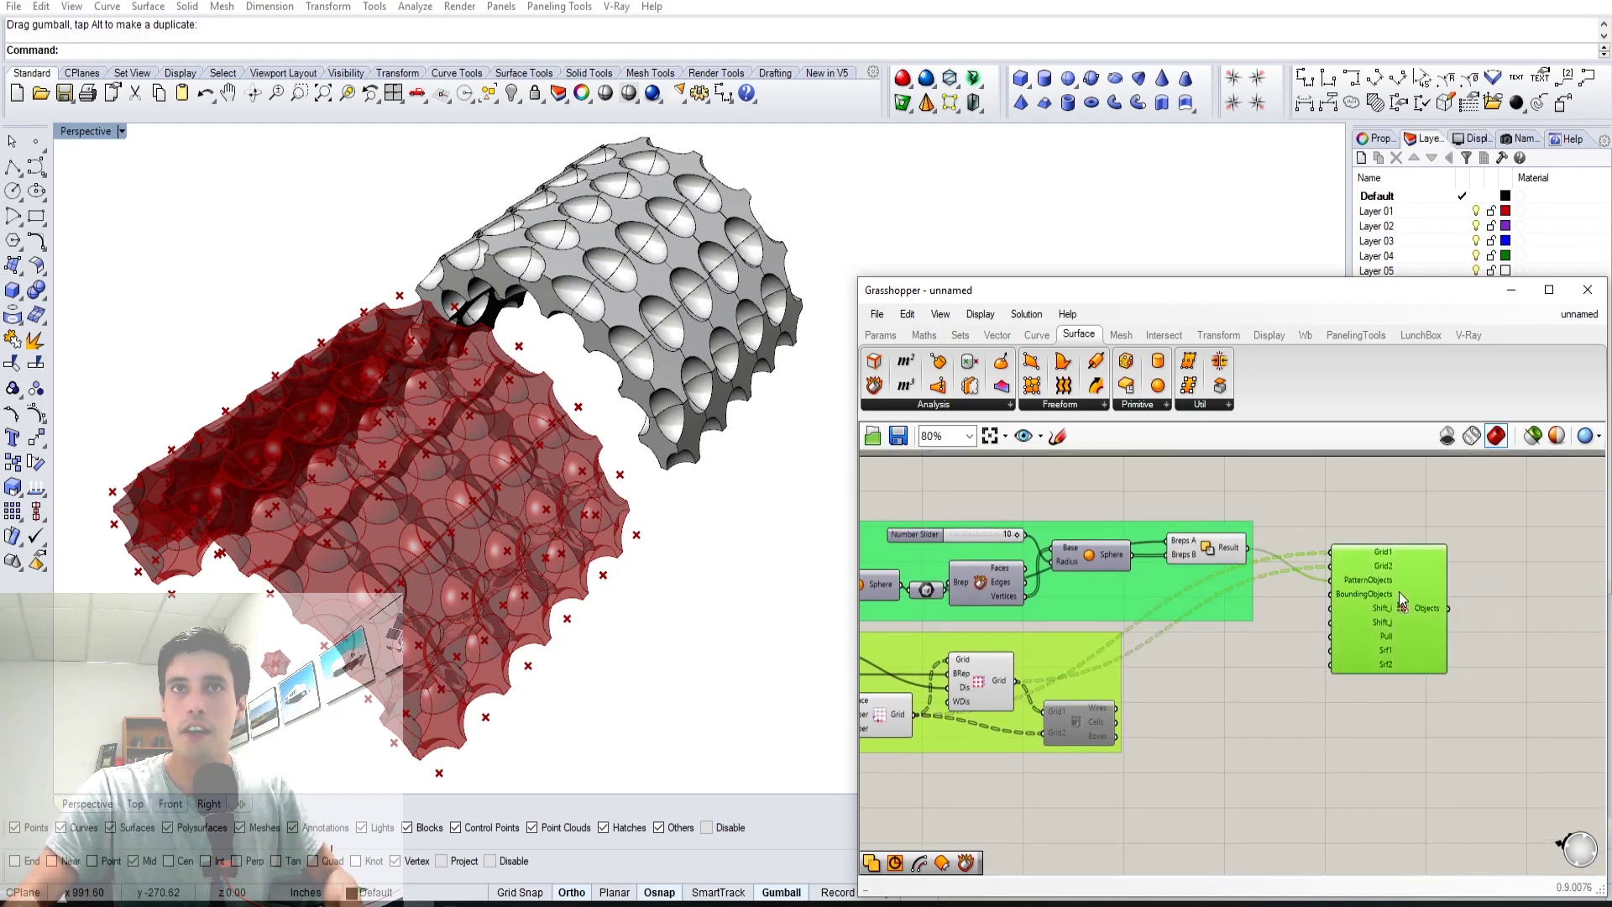
click(1261, 714)
right_drag(1176, 739, 1266, 635)
scroll(1348, 672, down, 2)
scroll(1427, 661, down, 1)
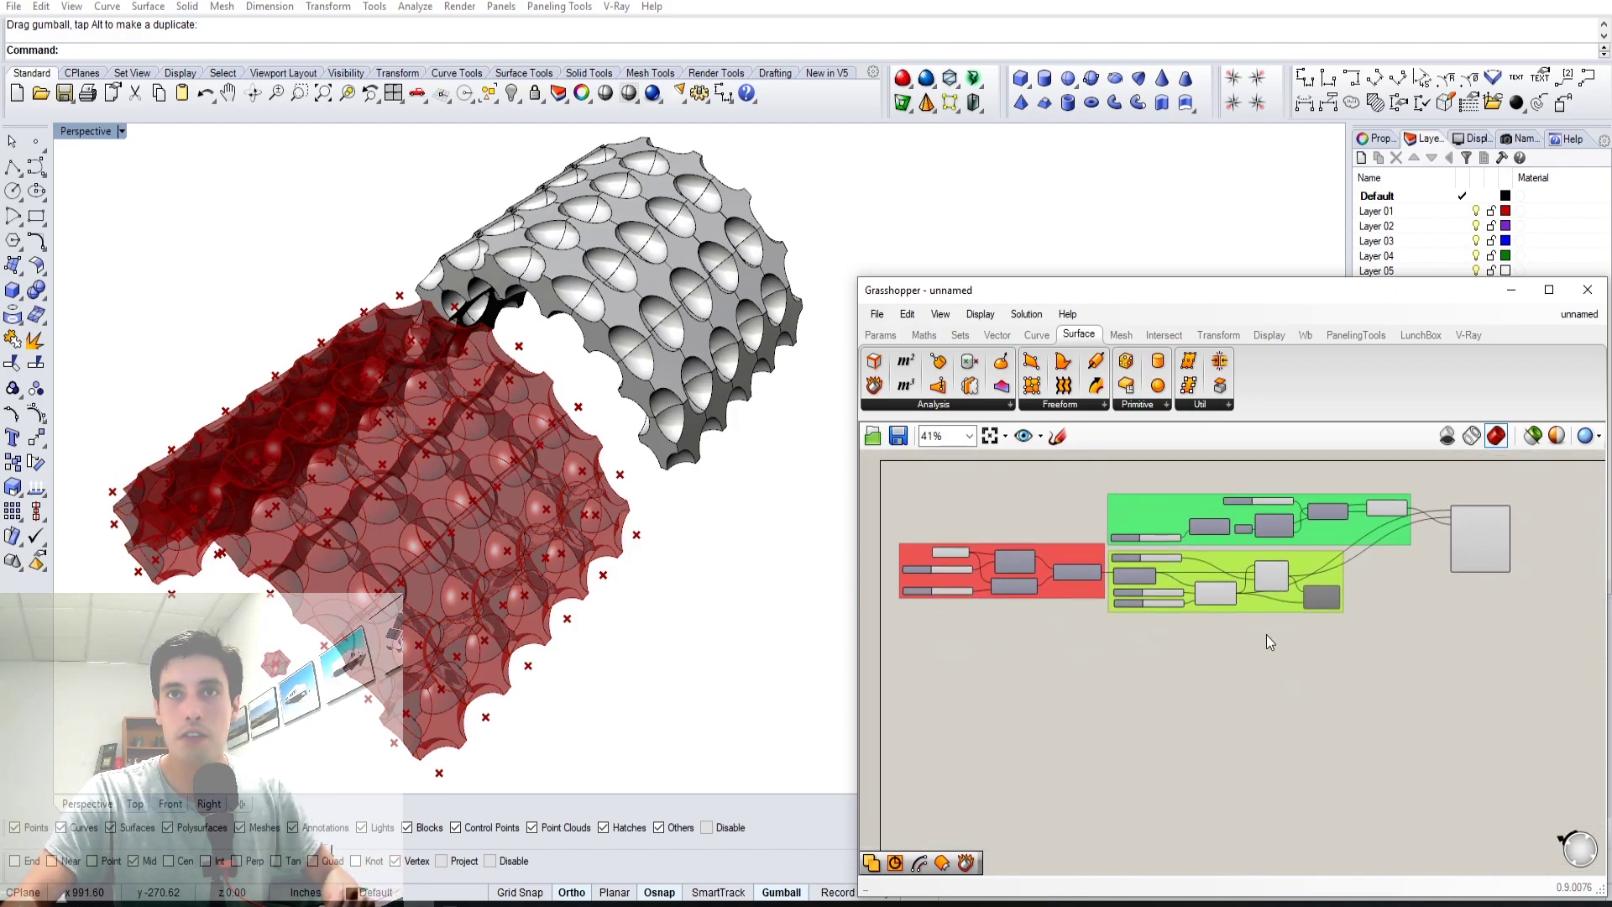